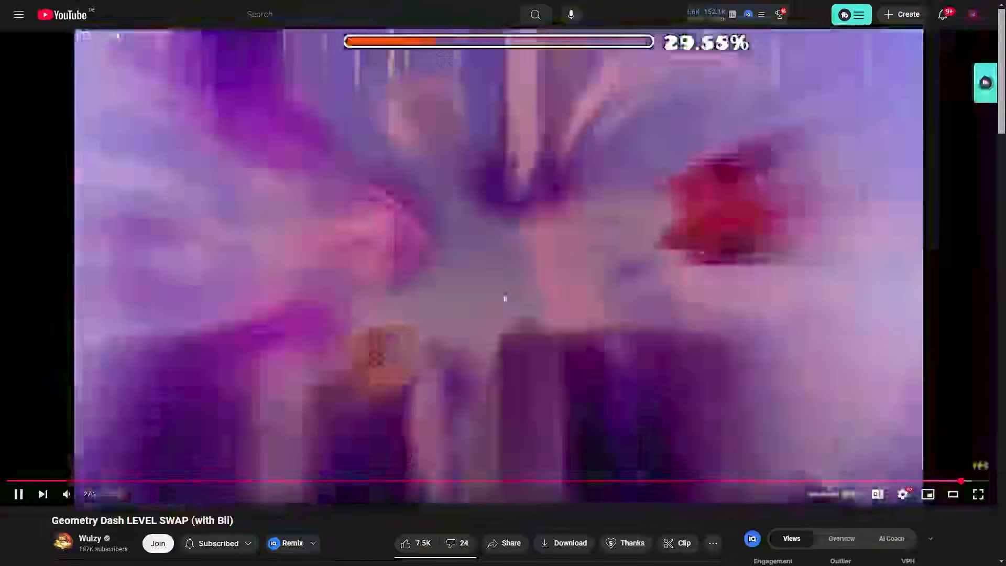
{"action": "key", "text": "space"}
{"action": "key", "text": "space"}
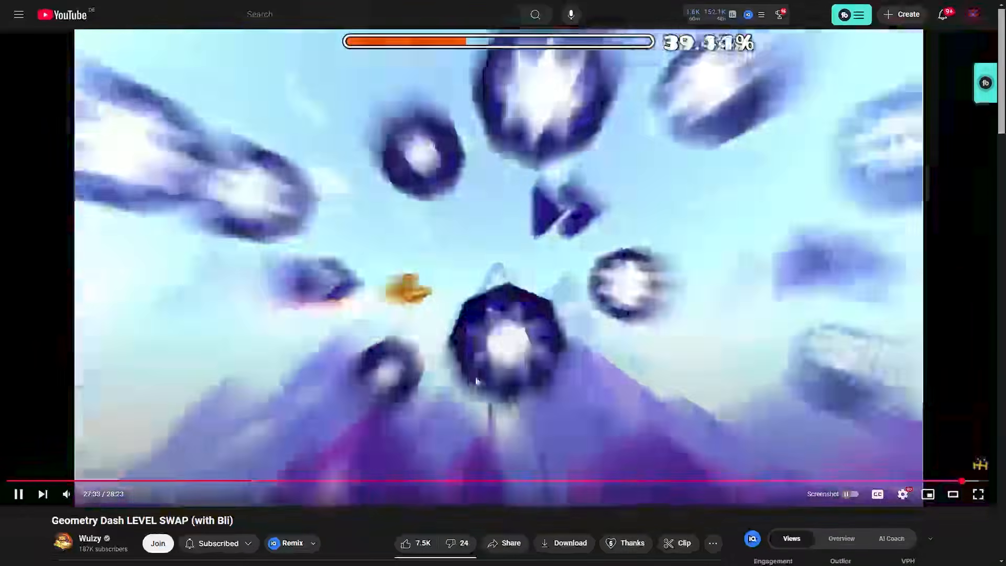
{"action": "key", "text": "space"}
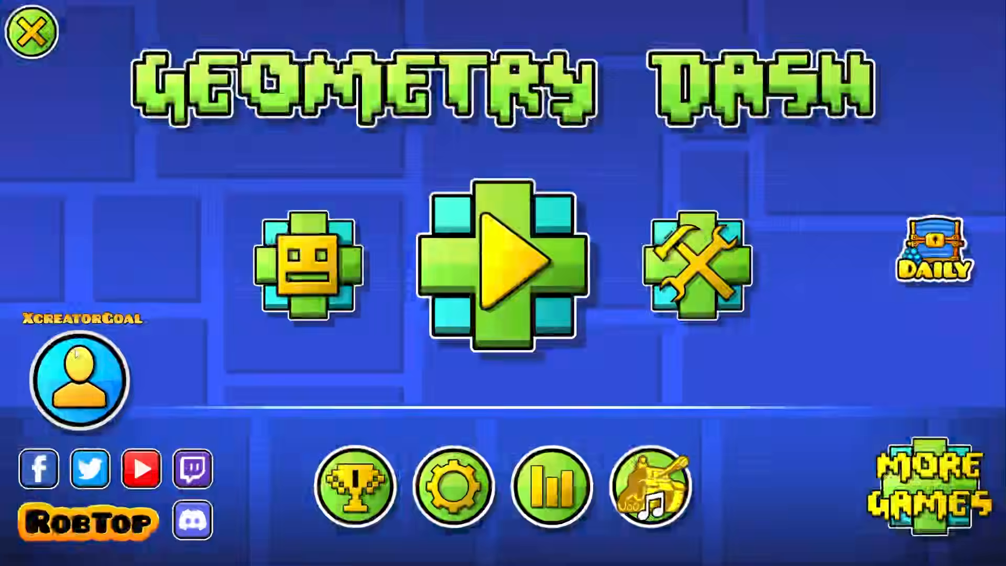
- Open the level Unnamed 225 in the level editor
{"action": "left_click", "coordinate": [80, 382]}
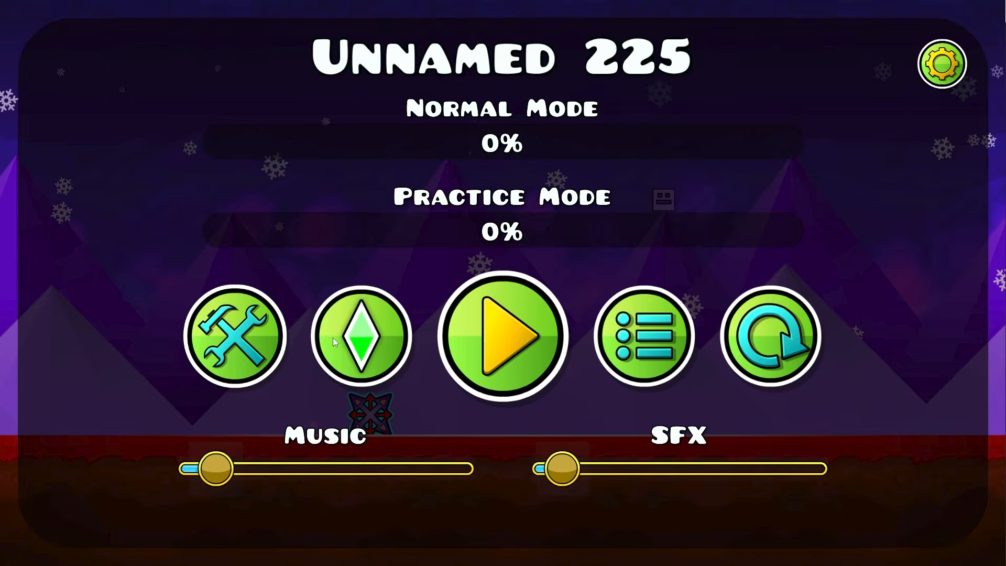
{"action": "left_click", "coordinate": [240, 351]}
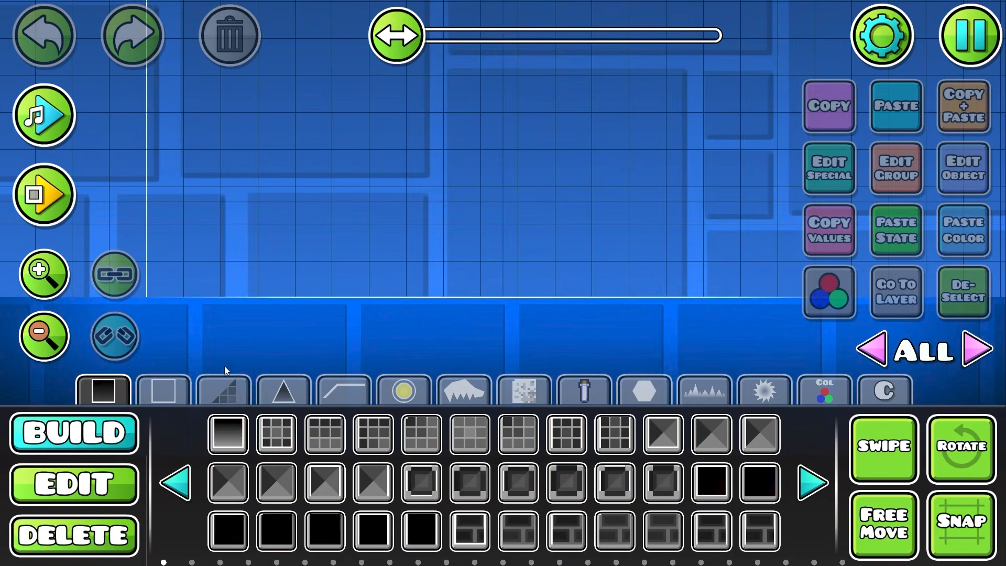
- Show the third page of the slope blocks among the build objects
{"action": "left_click", "coordinate": [225, 382]}
{"action": "left_click", "coordinate": [175, 483]}
{"action": "left_click", "coordinate": [175, 483]}
{"action": "left_click", "coordinate": [175, 483]}
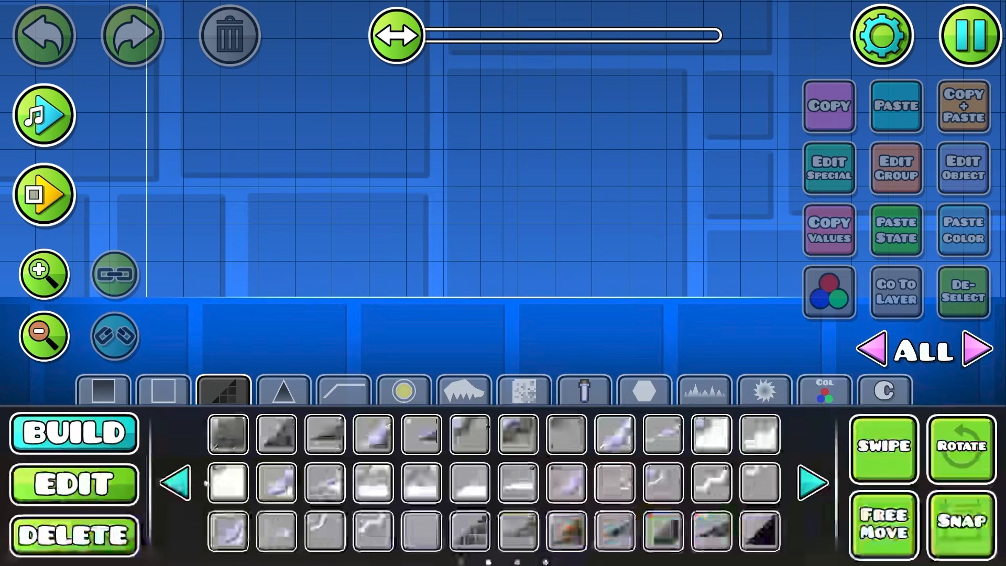
{"action": "left_click", "coordinate": [811, 488]}
{"action": "left_click_drag", "start_coordinate": [603, 307], "coordinate": [688, 317]}
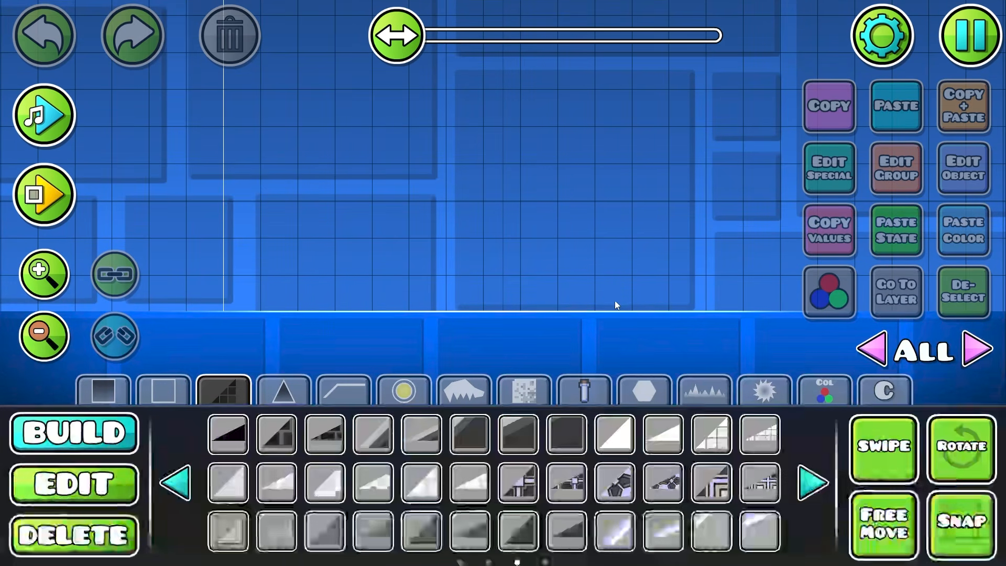
{"action": "left_click", "coordinate": [614, 433]}
{"action": "left_click", "coordinate": [466, 294]}
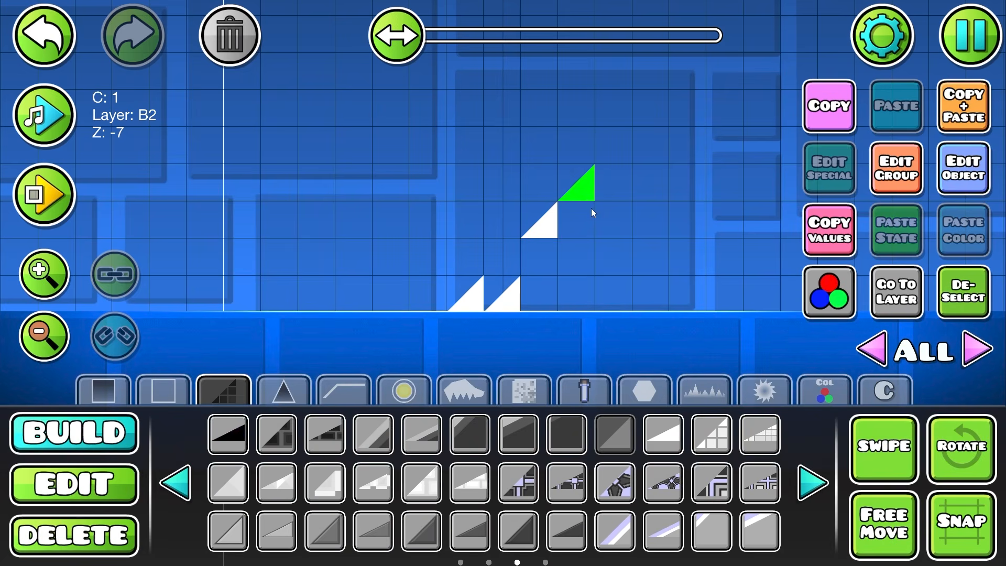
{"action": "left_click", "coordinate": [612, 190]}
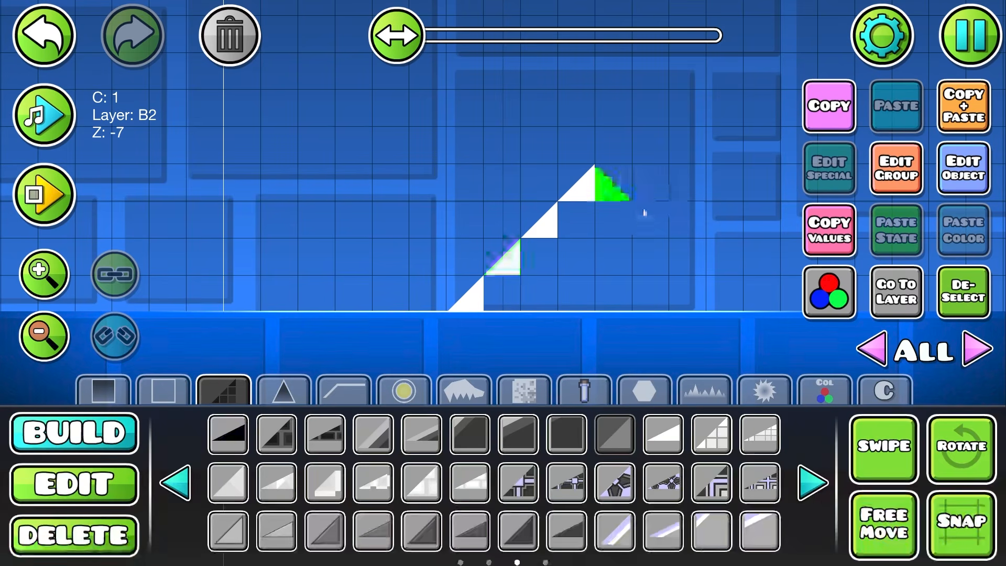
{"action": "left_click", "coordinate": [735, 295]}
{"action": "left_click_drag", "start_coordinate": [732, 295], "coordinate": [649, 299]}
{"action": "left_click", "coordinate": [969, 297]}
{"action": "left_click", "coordinate": [74, 483]}
{"action": "left_click_drag", "start_coordinate": [338, 335], "coordinate": [686, 141]}
{"action": "left_click", "coordinate": [229, 36]}
- Save the level from the editor's pause screen
{"action": "key", "text": "Escape"}
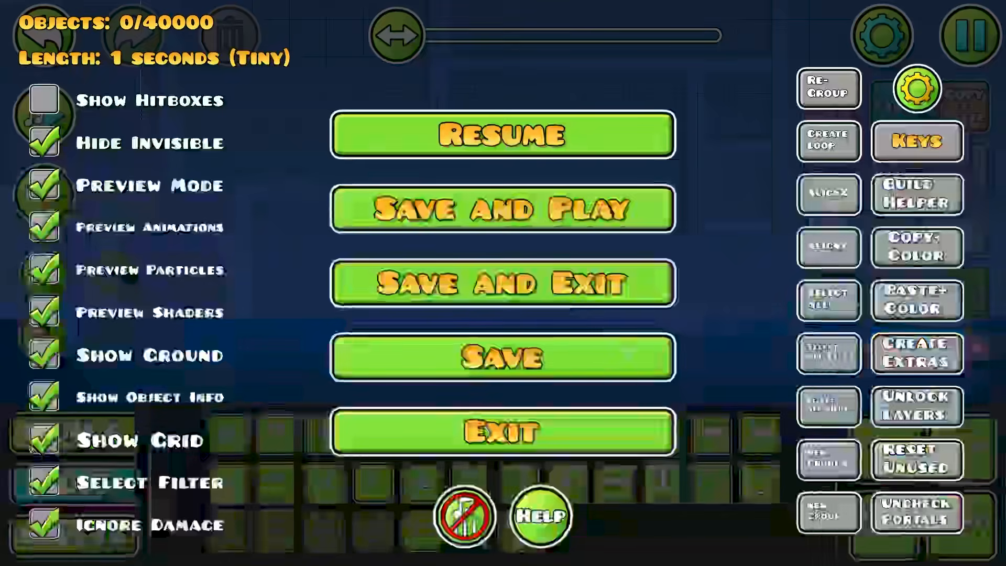
{"action": "left_click", "coordinate": [503, 357]}
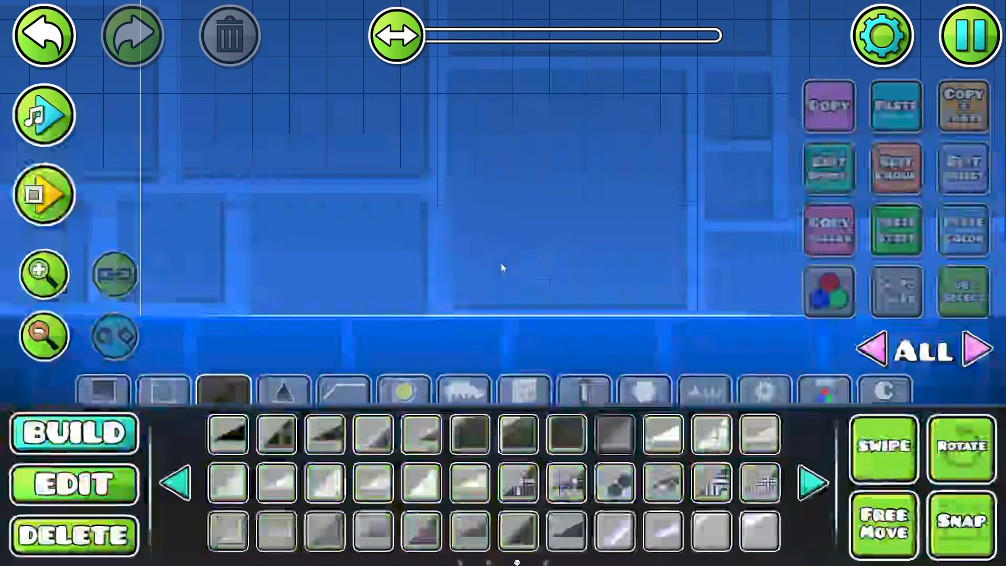
- Place four solid white 45-degree slopes in a rising diagonal from the ground as the mountain's left side
{"action": "left_click_drag", "start_coordinate": [502, 266], "coordinate": [654, 295]}
{"action": "left_click", "coordinate": [630, 431]}
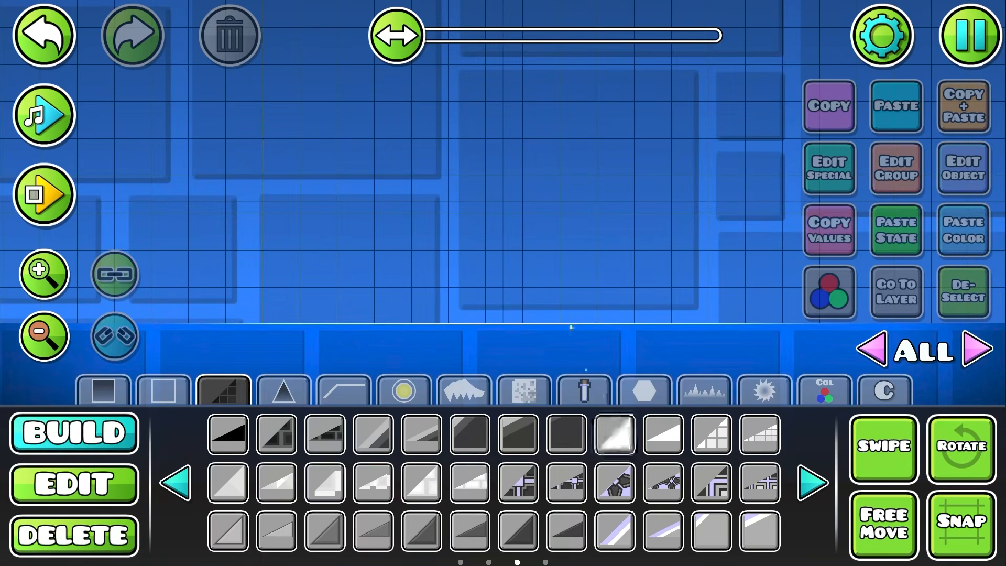
{"action": "scroll", "coordinate": [576, 309], "scroll_direction": "up", "scroll_amount": 1}
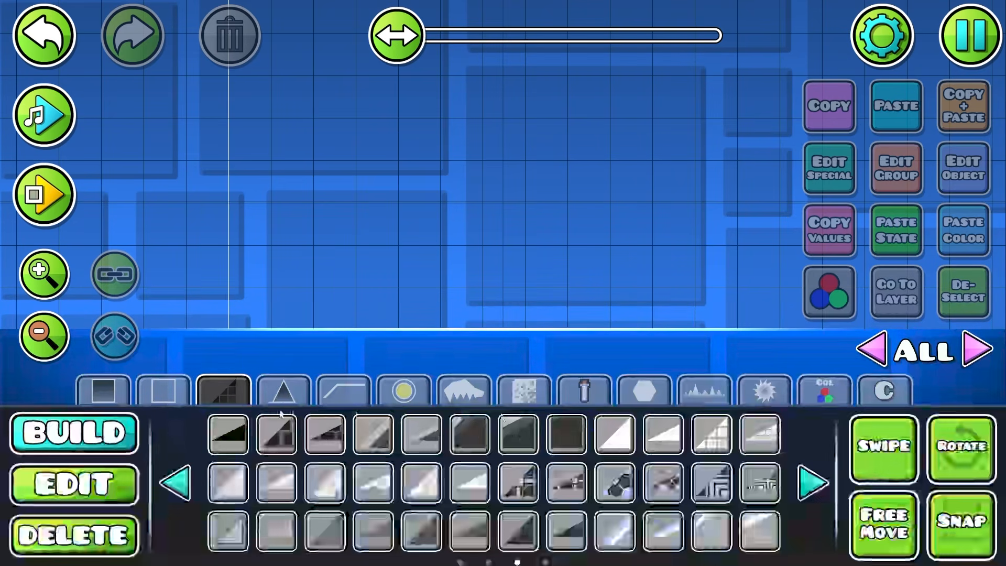
{"action": "left_click", "coordinate": [616, 438]}
{"action": "left_click", "coordinate": [499, 307]}
{"action": "left_click", "coordinate": [546, 268]}
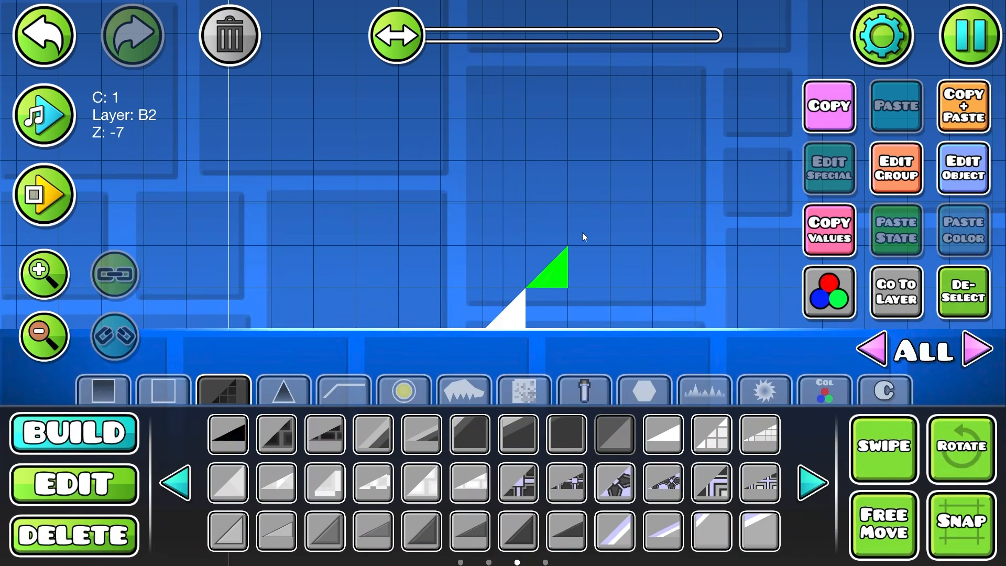
{"action": "left_click", "coordinate": [641, 187]}
- Place four mirrored solid slopes descending from the peak to the ground as the mountain's right side
{"action": "left_click_drag", "start_coordinate": [671, 226], "coordinate": [495, 241]}
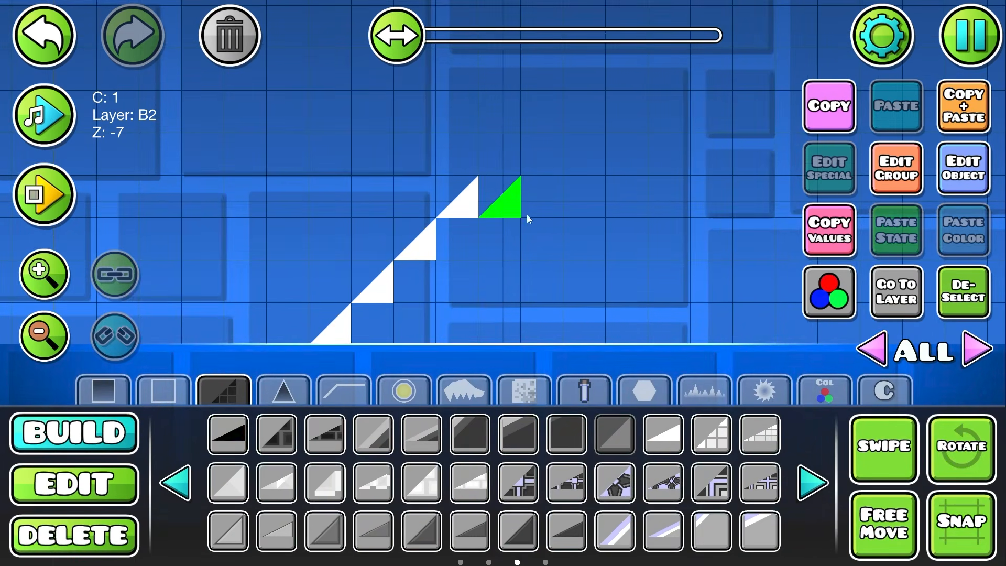
{"action": "left_click", "coordinate": [541, 239]}
{"action": "left_click", "coordinate": [584, 281]}
{"action": "left_click", "coordinate": [626, 323]}
- Fill the inside of the mountain outline with solid white square blocks
{"action": "left_click", "coordinate": [108, 392]}
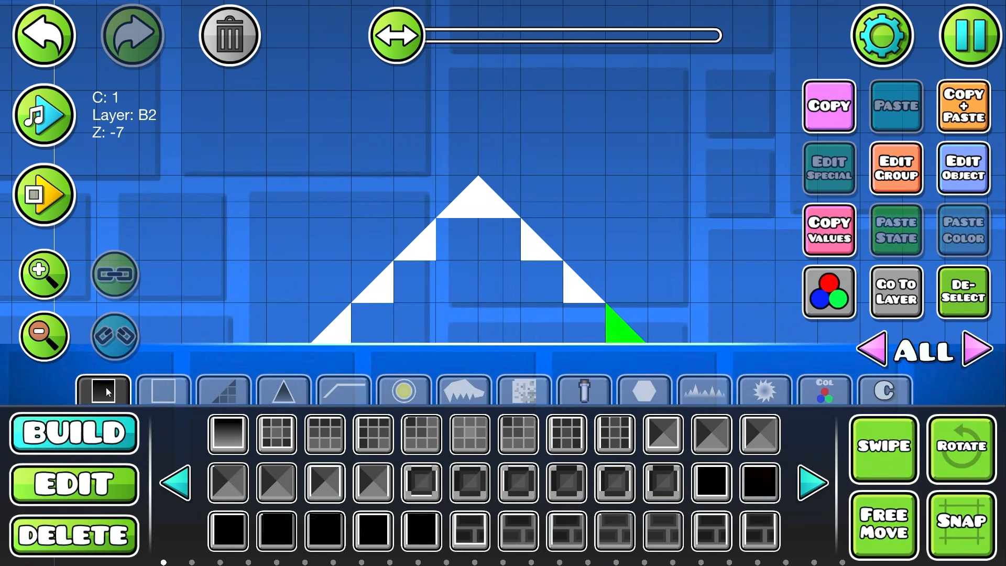
{"action": "left_click", "coordinate": [813, 482]}
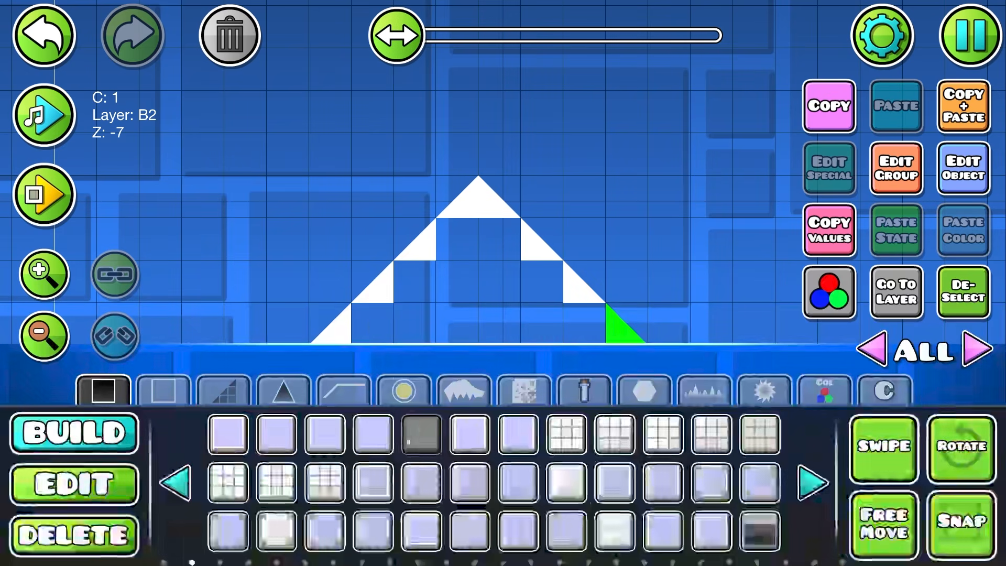
{"action": "left_click_drag", "start_coordinate": [374, 324], "coordinate": [539, 321]}
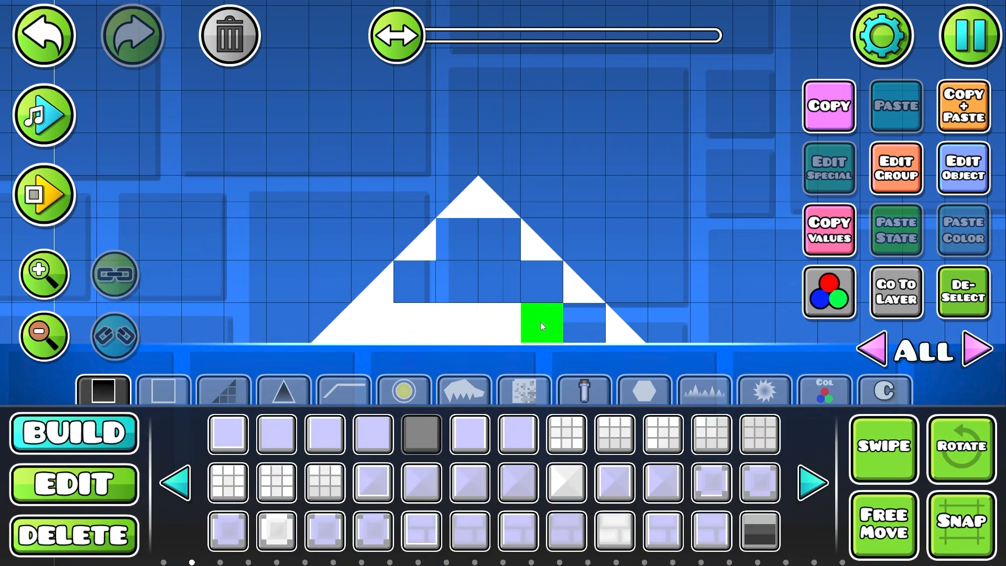
{"action": "left_click_drag", "start_coordinate": [537, 288], "coordinate": [432, 271]}
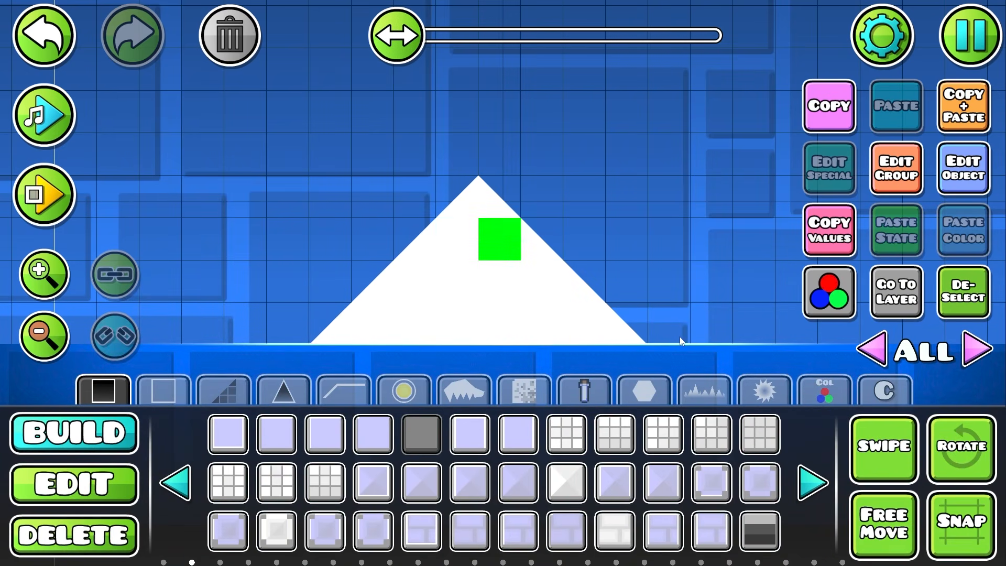
{"action": "left_click", "coordinate": [883, 448]}
{"action": "mouse_move", "coordinate": [670, 283]}
{"action": "left_mouse_down"}
{"action": "mouse_move", "coordinate": [678, 123]}
{"action": "mouse_move", "coordinate": [730, 117]}
{"action": "left_mouse_up"}
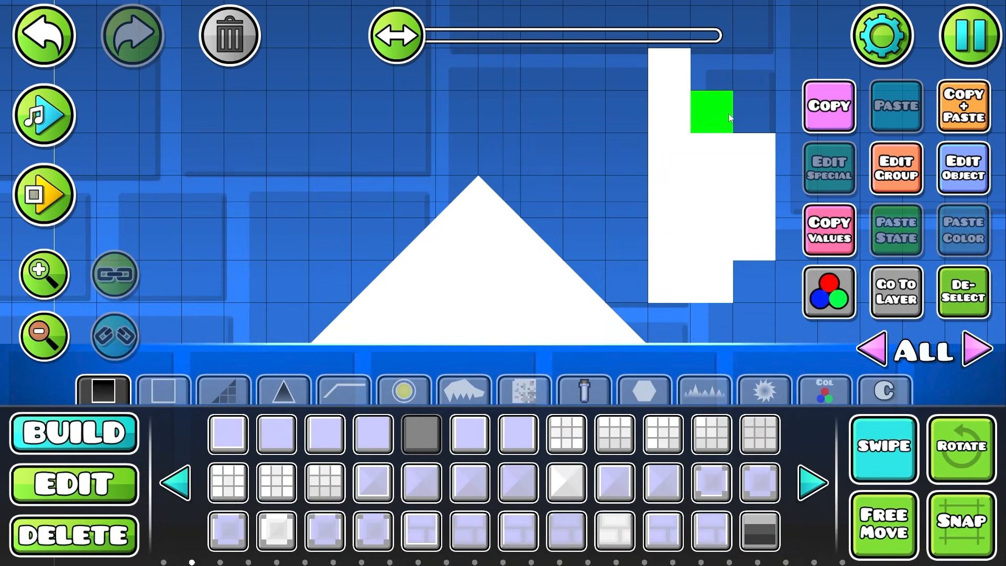
{"action": "left_click", "coordinate": [869, 440]}
{"action": "key", "text": "3"}
{"action": "left_click_drag", "start_coordinate": [717, 292], "coordinate": [743, 231]}
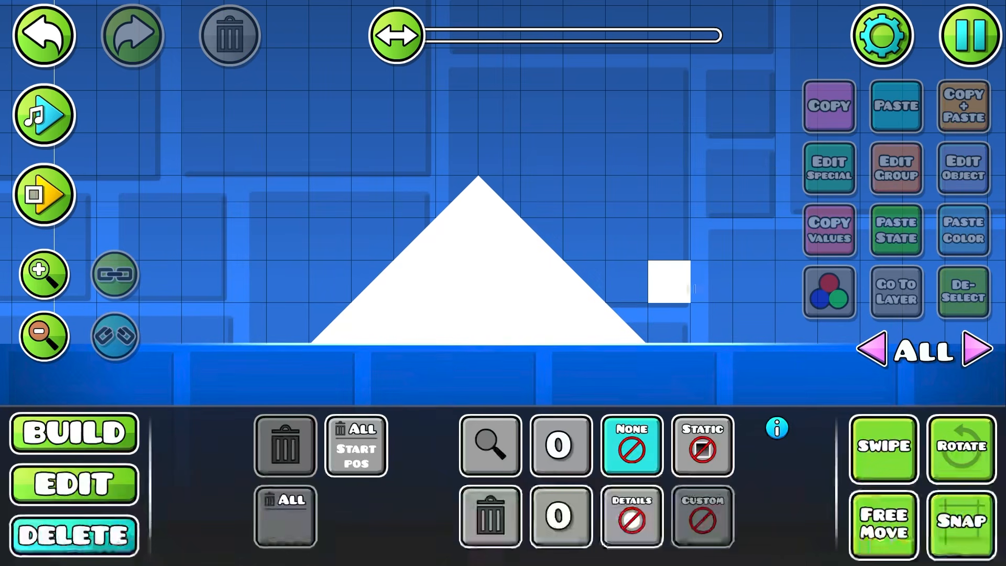
- Duplicate the whole mountain and move the copy eight grid units right so the two bases touch
{"action": "key", "text": "2"}
{"action": "scroll", "coordinate": [548, 255], "scroll_direction": "down", "scroll_amount": 2}
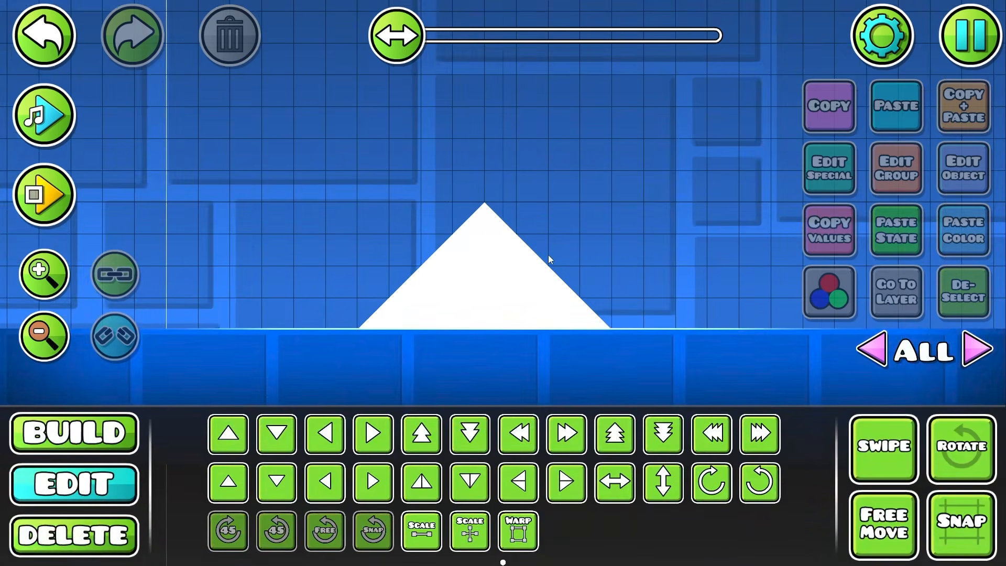
{"action": "key", "text": "1"}
{"action": "scroll", "coordinate": [548, 256], "scroll_direction": "up", "scroll_amount": 1}
{"action": "left_click_drag", "start_coordinate": [622, 314], "coordinate": [521, 295]}
{"action": "scroll", "coordinate": [522, 294], "scroll_direction": "up", "scroll_amount": 1}
{"action": "key", "text": "2"}
{"action": "left_click_drag", "start_coordinate": [548, 129], "coordinate": [223, 321]}
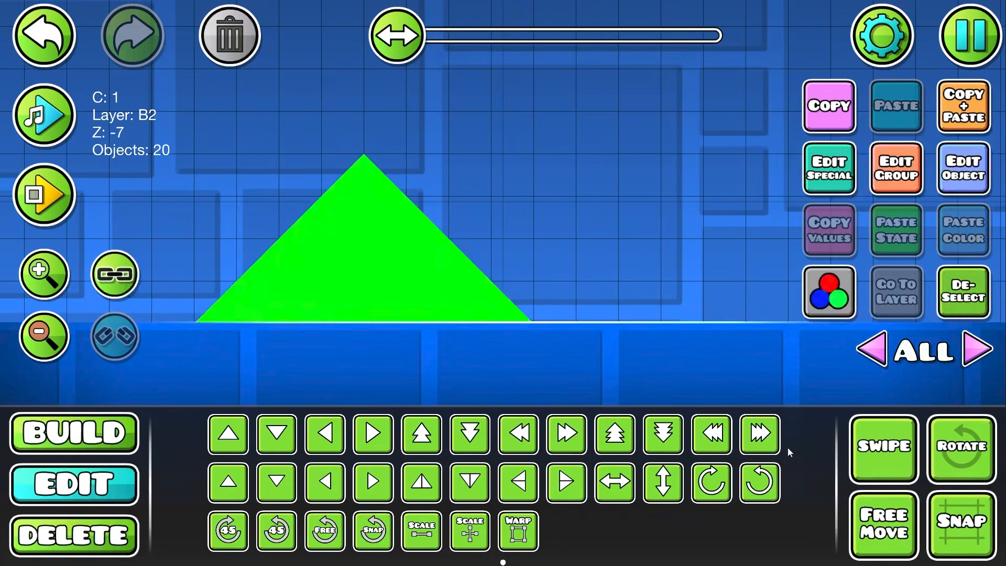
{"action": "key", "text": "ctrl+d"}
{"action": "left_click", "coordinate": [761, 442]}
{"action": "key", "text": "a"}
{"action": "key", "text": "a"}
- Duplicate both mountains and shift the copies 16 grid units right to form a row of four
{"action": "scroll", "coordinate": [350, 294], "scroll_direction": "down", "scroll_amount": 3}
{"action": "left_click_drag", "start_coordinate": [349, 281], "coordinate": [334, 315]}
{"action": "key", "text": "ctrl+a"}
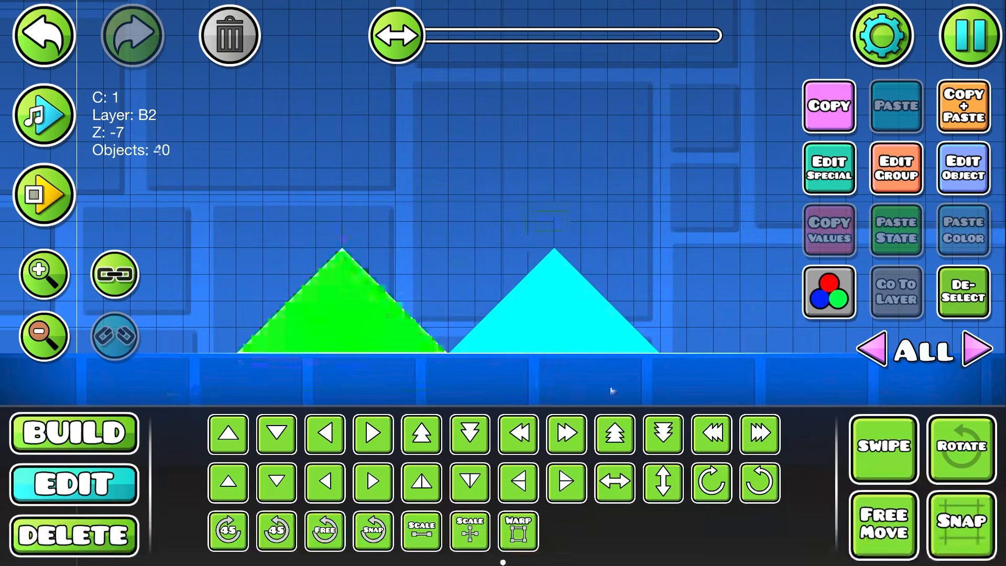
{"action": "key", "text": "ctrl+d"}
{"action": "left_click", "coordinate": [754, 432]}
{"action": "left_click", "coordinate": [753, 431]}
{"action": "left_click", "coordinate": [753, 432]}
{"action": "key", "text": "d"}
{"action": "left_click", "coordinate": [963, 292]}
- Delete the lower corners where the first two mountains meet, two columns from each
{"action": "left_click_drag", "start_coordinate": [622, 314], "coordinate": [461, 256]}
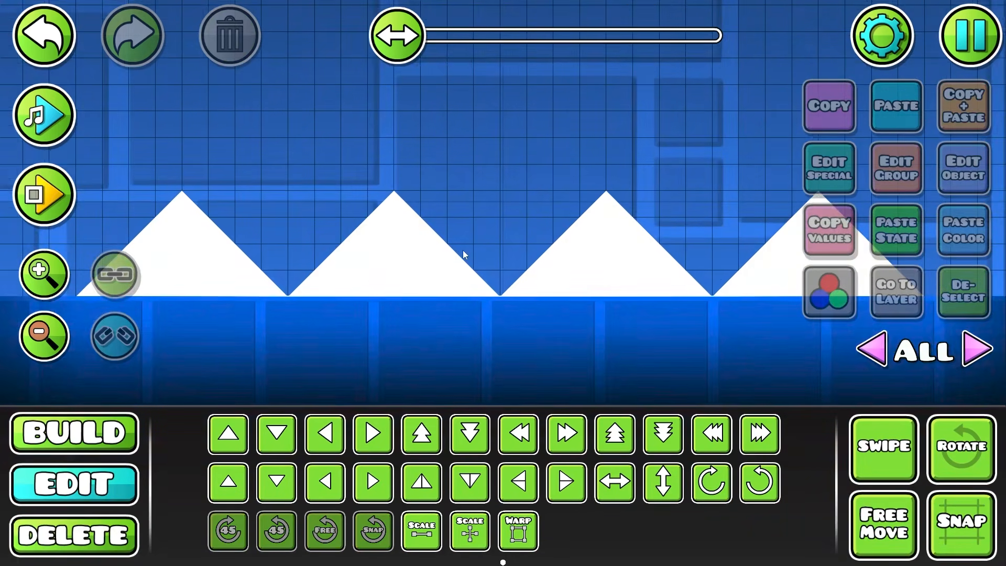
{"action": "scroll", "coordinate": [465, 255], "scroll_direction": "up", "scroll_amount": 1}
{"action": "left_click_drag", "start_coordinate": [347, 309], "coordinate": [464, 306]}
{"action": "scroll", "coordinate": [370, 291], "scroll_direction": "up", "scroll_amount": 2}
{"action": "left_click_drag", "start_coordinate": [361, 279], "coordinate": [407, 269]}
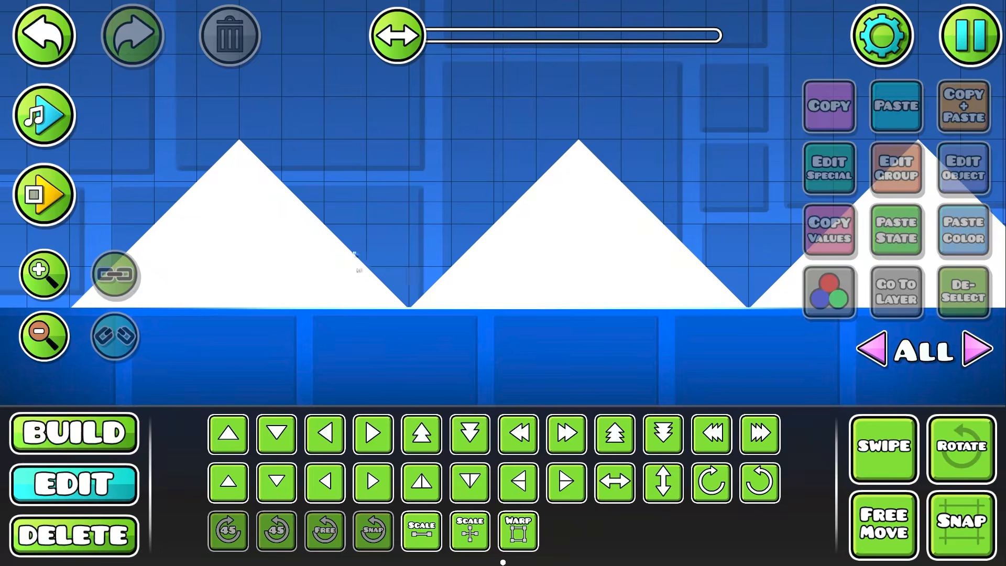
{"action": "left_click_drag", "start_coordinate": [443, 314], "coordinate": [460, 283]}
{"action": "left_click", "coordinate": [234, 40]}
- Move the trimmed second mountain four grid units left so it joins the first one
{"action": "left_click_drag", "start_coordinate": [456, 132], "coordinate": [734, 368]}
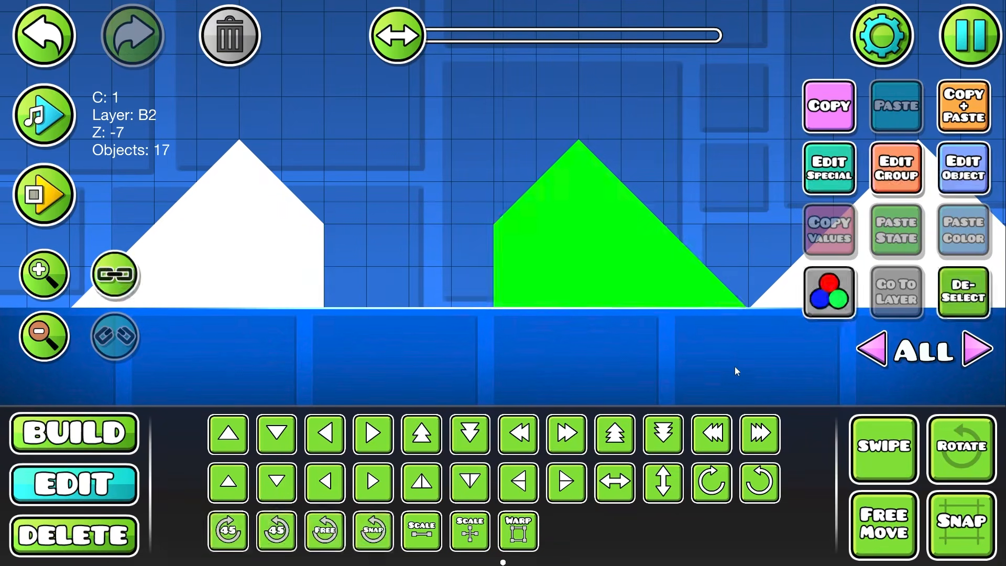
{"action": "key", "text": "a"}
{"action": "key", "text": "a"}
{"action": "key", "text": "a"}
{"action": "key", "text": "a"}
{"action": "left_click", "coordinate": [948, 294]}
- Delete the slope at the second mountain's bottom-right corner
{"action": "scroll", "coordinate": [665, 278], "scroll_direction": "down", "scroll_amount": 4}
{"action": "scroll", "coordinate": [445, 257], "scroll_direction": "up", "scroll_amount": 3}
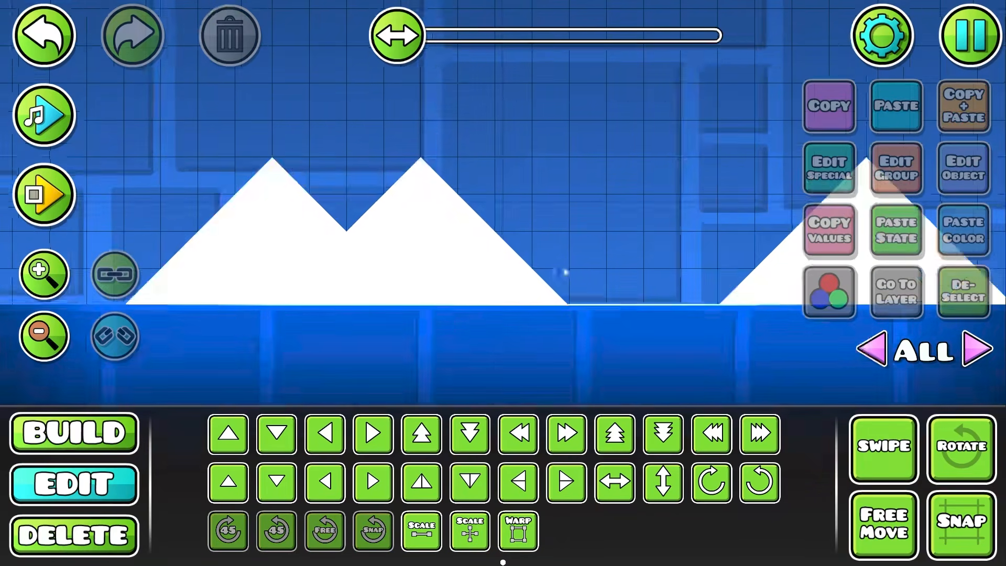
{"action": "left_click_drag", "start_coordinate": [551, 273], "coordinate": [429, 273]}
{"action": "left_click", "coordinate": [439, 288]}
{"action": "key", "text": "Delete"}
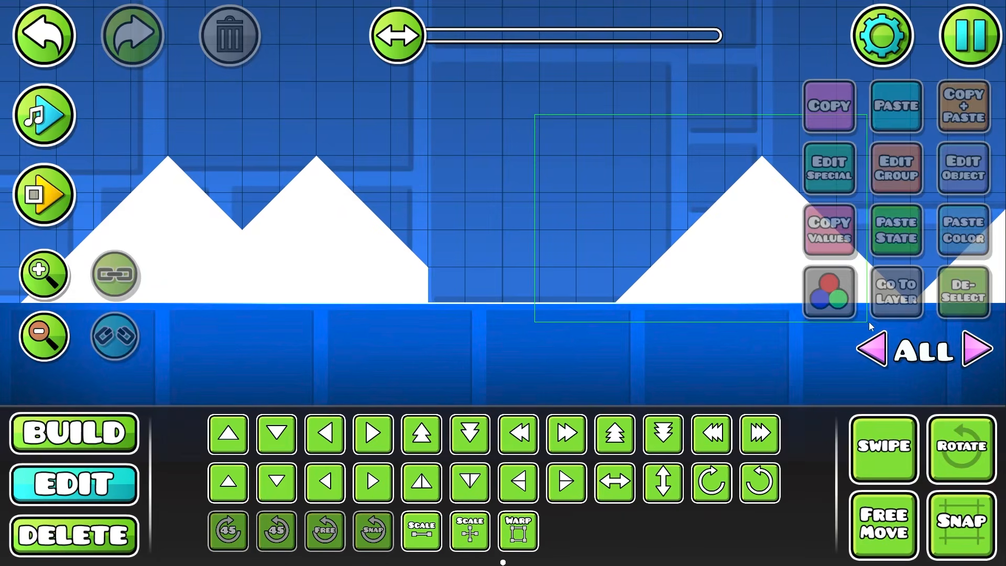
- Move the third mountain four grid units left and delete the slope at its bottom-left corner
{"action": "left_click_drag", "start_coordinate": [869, 323], "coordinate": [869, 324]}
{"action": "key", "text": "a"}
{"action": "key", "text": "a"}
{"action": "key", "text": "a"}
{"action": "key", "text": "a"}
{"action": "key", "text": "a"}
{"action": "key", "text": "a"}
{"action": "key", "text": "d"}
{"action": "key", "text": "d"}
{"action": "key", "text": "3"}
{"action": "left_click", "coordinate": [487, 292]}
{"action": "key", "text": "2"}
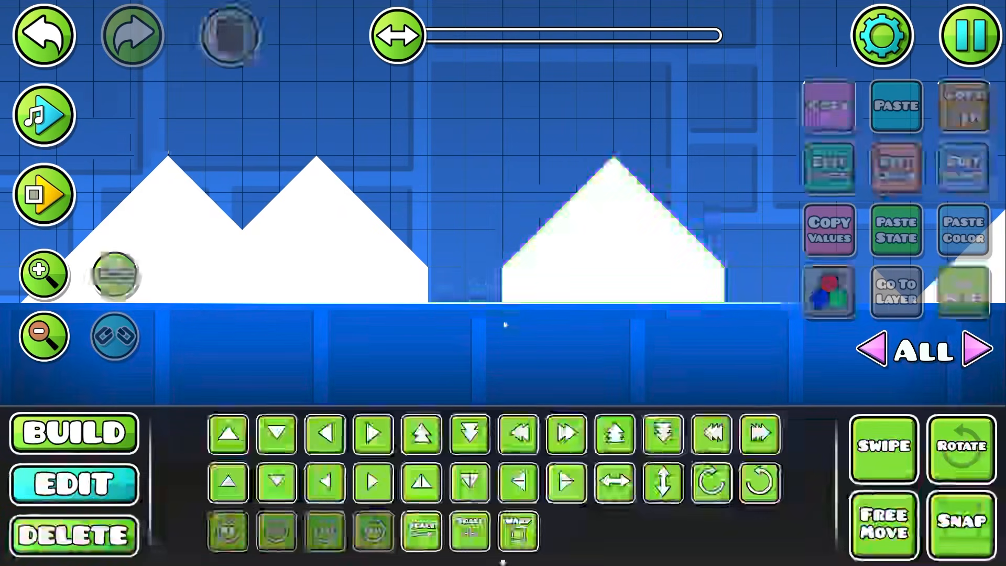
- Move the trimmed third mountain two more grid units left so it joins the second one
{"action": "left_click_drag", "start_coordinate": [504, 323], "coordinate": [739, 144]}
{"action": "key", "text": "a"}
{"action": "key", "text": "a"}
{"action": "left_click", "coordinate": [948, 292]}
- Delete the leftover slope piece beside the base of the fourth mountain
{"action": "scroll", "coordinate": [476, 312], "scroll_direction": "down", "scroll_amount": 5}
{"action": "scroll", "coordinate": [492, 310], "scroll_direction": "up", "scroll_amount": 3}
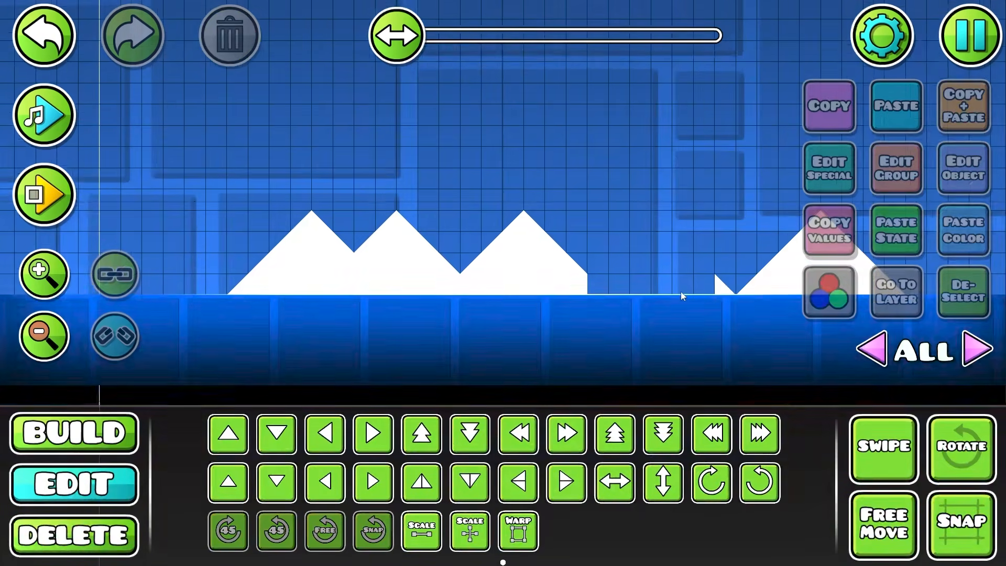
{"action": "left_click", "coordinate": [720, 287]}
{"action": "left_click", "coordinate": [223, 42]}
- Move the fourth mountain six grid units left toward the joined mountains
{"action": "left_click_drag", "start_coordinate": [726, 202], "coordinate": [945, 367]}
{"action": "key", "text": "a"}
{"action": "key", "text": "a"}
{"action": "key", "text": "a"}
{"action": "key", "text": "a"}
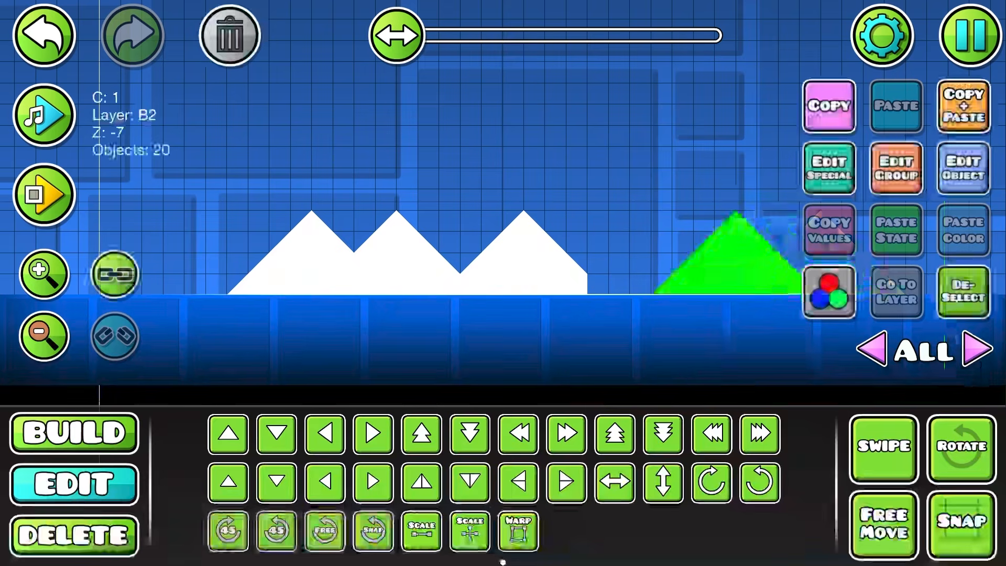
{"action": "key", "text": "a"}
{"action": "key", "text": "a"}
- Shift the second and third mountains together half a grid unit left, overlapping the first one
{"action": "scroll", "coordinate": [492, 293], "scroll_direction": "up", "scroll_amount": 2}
{"action": "left_click", "coordinate": [294, 252]}
{"action": "left_click_drag", "start_coordinate": [295, 171], "coordinate": [627, 357]}
{"action": "left_click_drag", "start_coordinate": [396, 292], "coordinate": [590, 323]}
{"action": "scroll", "coordinate": [590, 323], "scroll_direction": "up", "scroll_amount": 2}
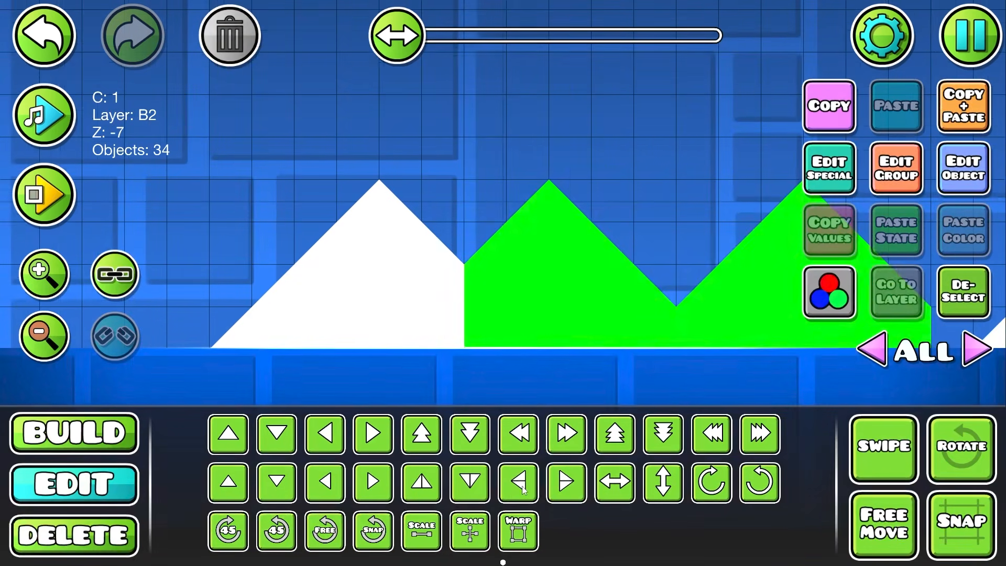
{"action": "left_click", "coordinate": [523, 489]}
{"action": "left_click", "coordinate": [963, 303]}
- Move the fourth mountain five grid units left so it overlaps the third one's right slope
{"action": "scroll", "coordinate": [570, 319], "scroll_direction": "down", "scroll_amount": 3}
{"action": "scroll", "coordinate": [579, 321], "scroll_direction": "up", "scroll_amount": 2}
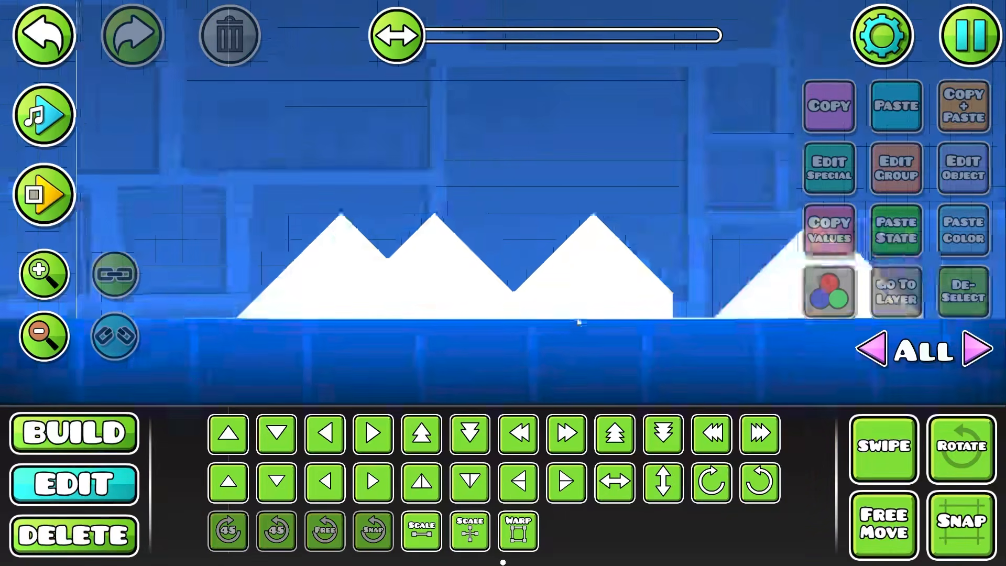
{"action": "left_click_drag", "start_coordinate": [529, 213], "coordinate": [913, 360]}
{"action": "left_click", "coordinate": [960, 313]}
{"action": "left_click_drag", "start_coordinate": [706, 228], "coordinate": [620, 236]}
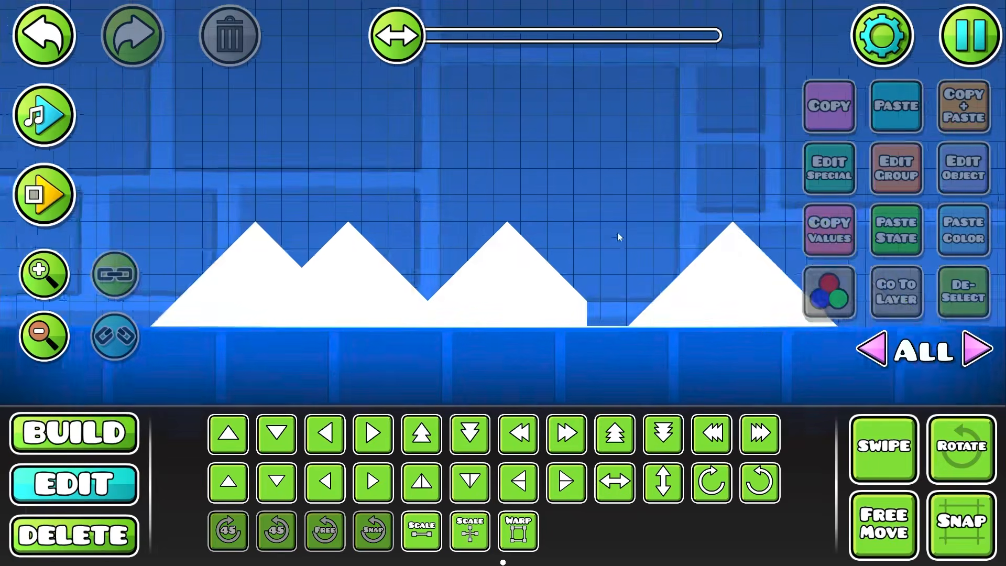
{"action": "left_click_drag", "start_coordinate": [629, 189], "coordinate": [905, 360]}
{"action": "key", "text": "a"}
{"action": "key", "text": "a"}
{"action": "key", "text": "a"}
{"action": "key", "text": "a"}
{"action": "key", "text": "a"}
{"action": "left_click", "coordinate": [946, 301]}
{"action": "left_click_drag", "start_coordinate": [711, 286], "coordinate": [745, 278]}
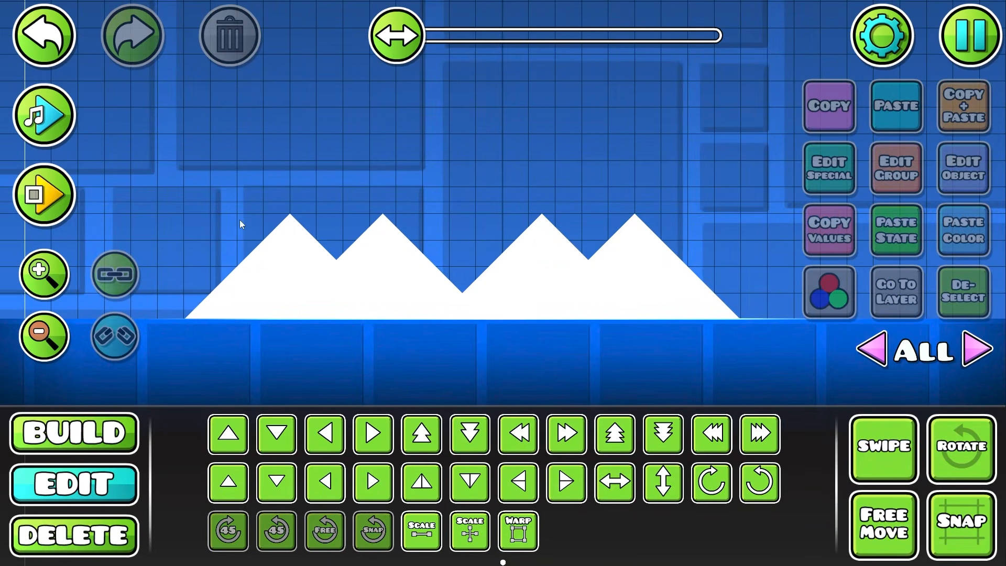
- Select the third and fourth mountains together and lower them half a grid unit
{"action": "left_click_drag", "start_coordinate": [715, 148], "coordinate": [790, 92]}
{"action": "key", "text": "ctrl+z"}
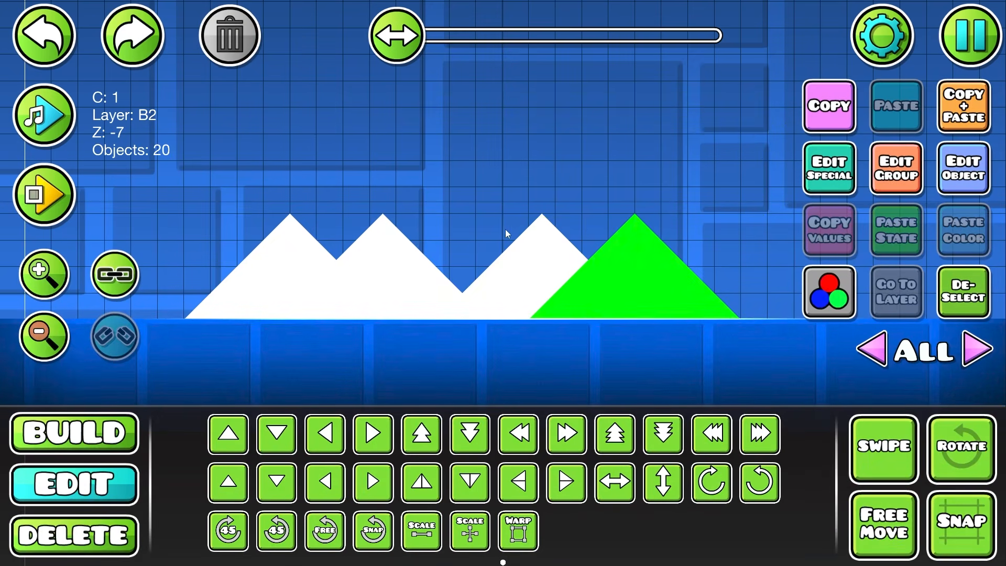
{"action": "key", "text": "ctrl+shift+z"}
{"action": "left_click", "coordinate": [470, 483]}
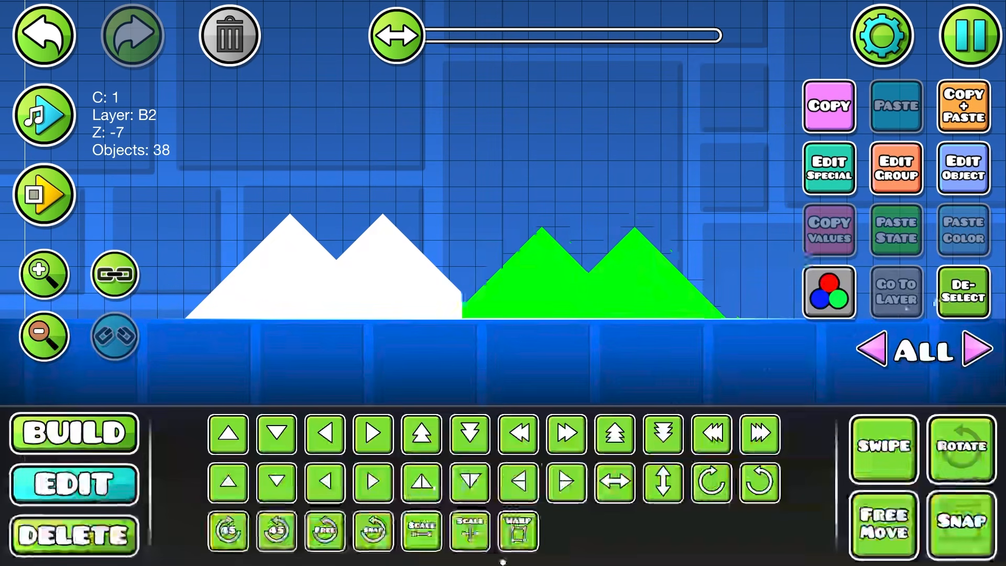
{"action": "left_click", "coordinate": [950, 296]}
- Raise the fourth mountain half a grid unit so its peak stands above the third one
{"action": "left_click", "coordinate": [630, 253]}
{"action": "left_click_drag", "start_coordinate": [602, 264], "coordinate": [705, 353]}
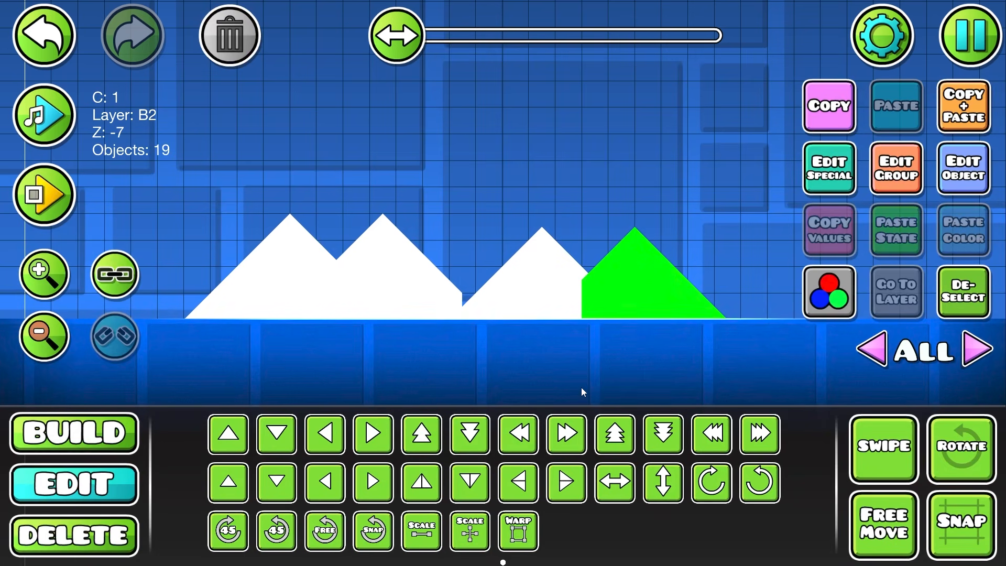
{"action": "left_click", "coordinate": [422, 484]}
{"action": "left_click", "coordinate": [954, 294]}
- Lower the first mountain half a grid unit below the second one
{"action": "scroll", "coordinate": [576, 294], "scroll_direction": "down", "scroll_amount": 4}
{"action": "scroll", "coordinate": [420, 293], "scroll_direction": "up", "scroll_amount": 6}
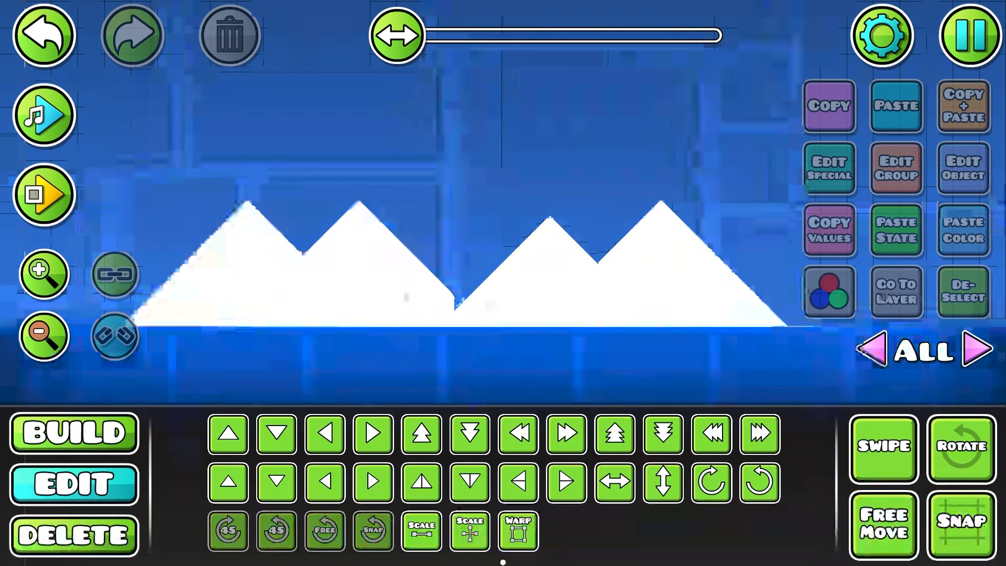
{"action": "left_click_drag", "start_coordinate": [406, 296], "coordinate": [584, 304]}
{"action": "left_click", "coordinate": [456, 224]}
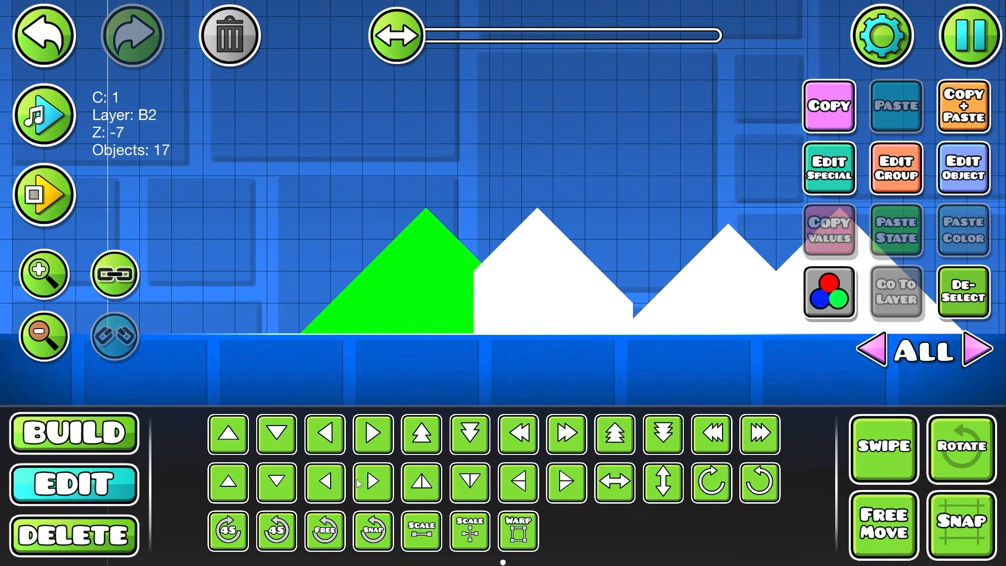
{"action": "left_click", "coordinate": [476, 482]}
{"action": "left_click", "coordinate": [953, 305]}
- Duplicate the lowest slope on the second mountain's right side one grid unit right and one down to fill the valley gap
{"action": "left_click_drag", "start_coordinate": [620, 291], "coordinate": [534, 274]}
{"action": "scroll", "coordinate": [545, 278], "scroll_direction": "up", "scroll_amount": 4}
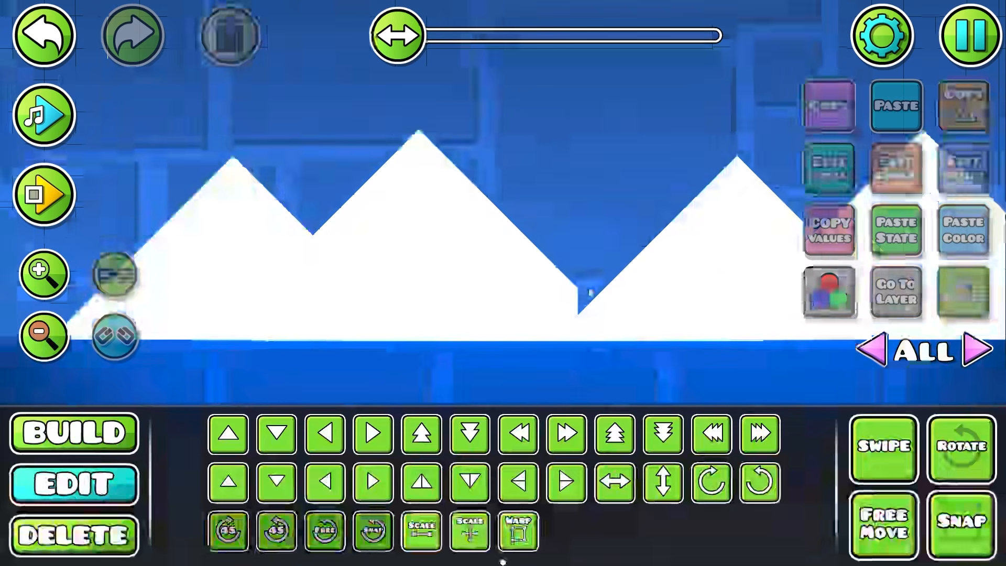
{"action": "left_click", "coordinate": [561, 276]}
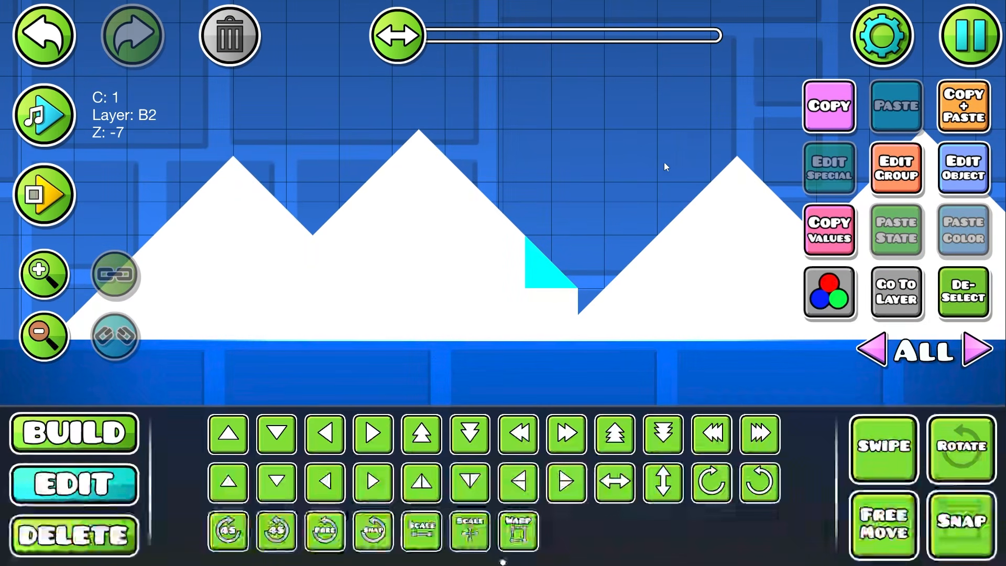
{"action": "key", "text": "d"}
{"action": "key", "text": "s"}
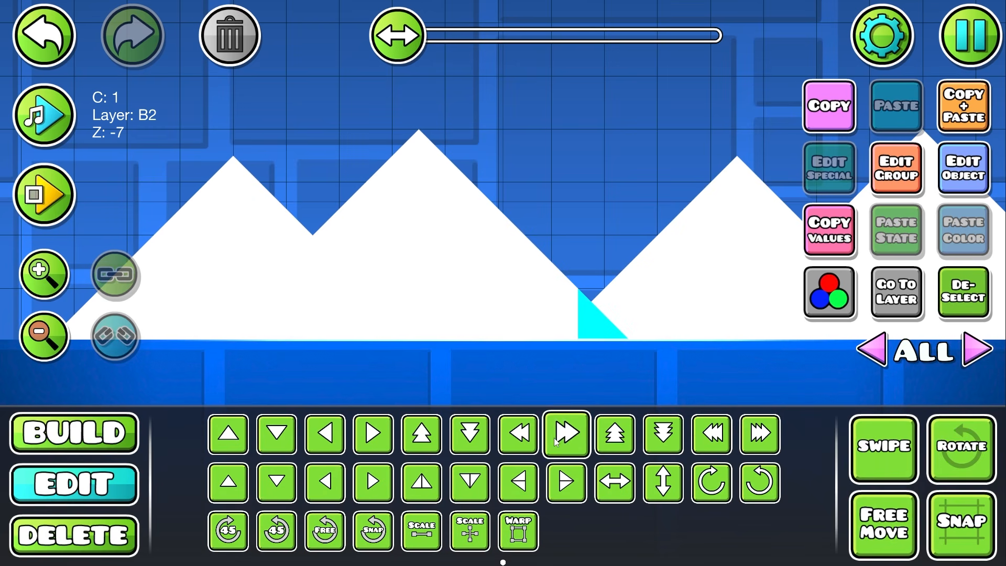
{"action": "left_click", "coordinate": [417, 260]}
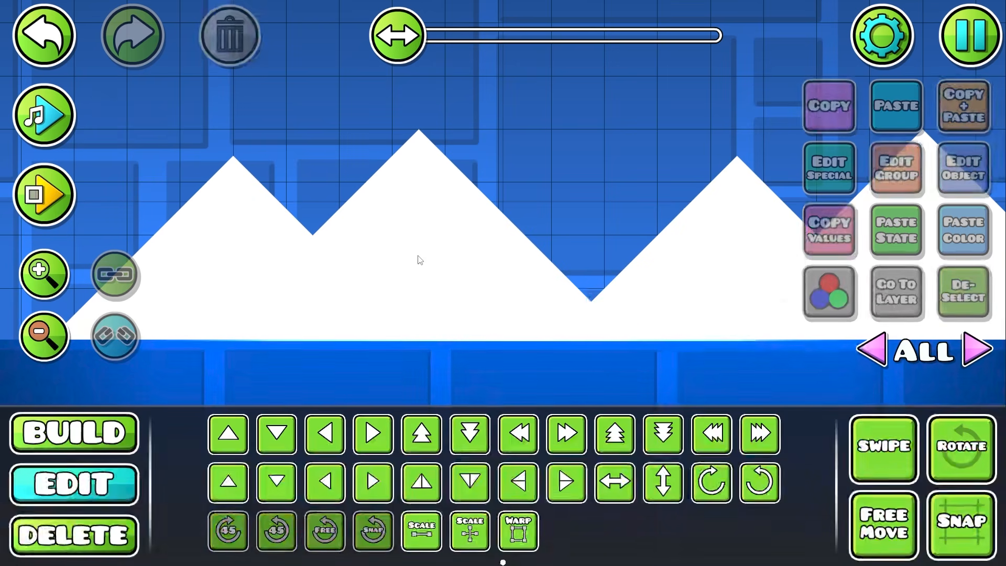
- Duplicate the whole four-peak range and move the copy right until its left foot overlaps the original's right foot
{"action": "scroll", "coordinate": [418, 267], "scroll_direction": "down", "scroll_amount": 2}
{"action": "scroll", "coordinate": [417, 268], "scroll_direction": "down", "scroll_amount": 2}
{"action": "scroll", "coordinate": [456, 318], "scroll_direction": "up", "scroll_amount": 2}
{"action": "scroll", "coordinate": [224, 168], "scroll_direction": "up", "scroll_amount": 1}
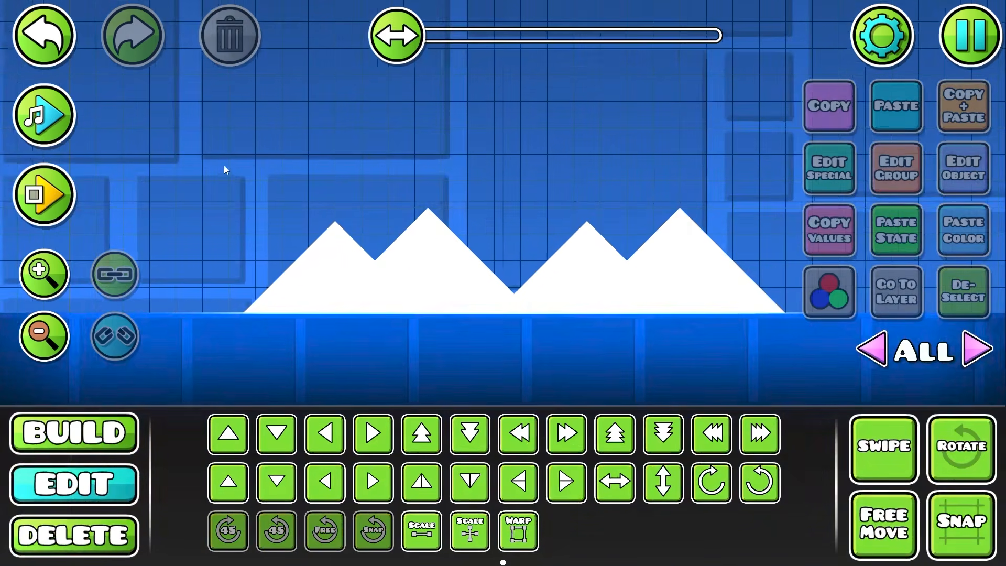
{"action": "left_click_drag", "start_coordinate": [224, 166], "coordinate": [770, 387]}
{"action": "key", "text": "ctrl+d"}
{"action": "left_click", "coordinate": [770, 438]}
{"action": "left_click", "coordinate": [770, 438]}
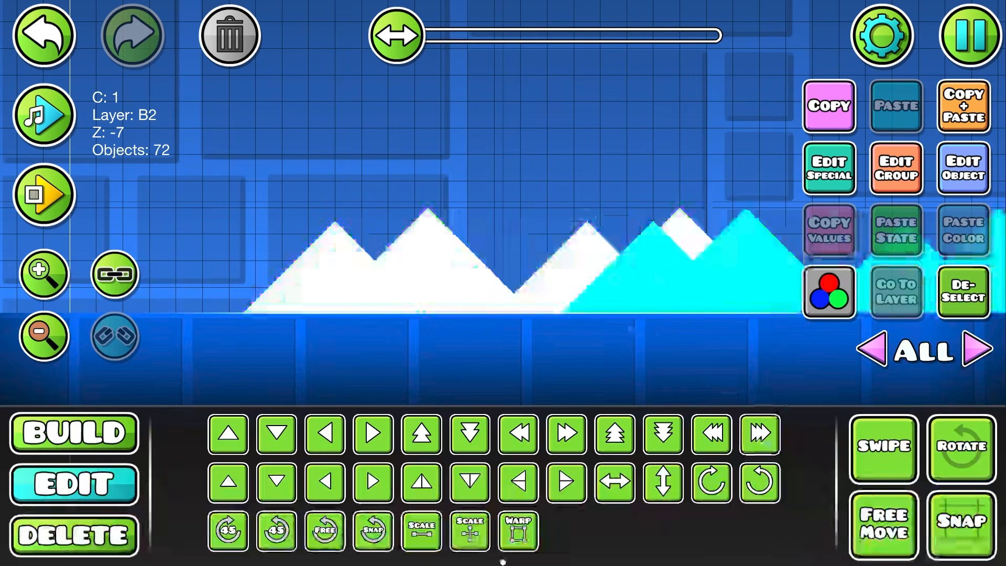
{"action": "left_click", "coordinate": [770, 438]}
{"action": "left_click_drag", "start_coordinate": [698, 323], "coordinate": [474, 328]}
{"action": "key", "text": "d"}
{"action": "key", "text": "d"}
{"action": "key", "text": "d"}
{"action": "key", "text": "d"}
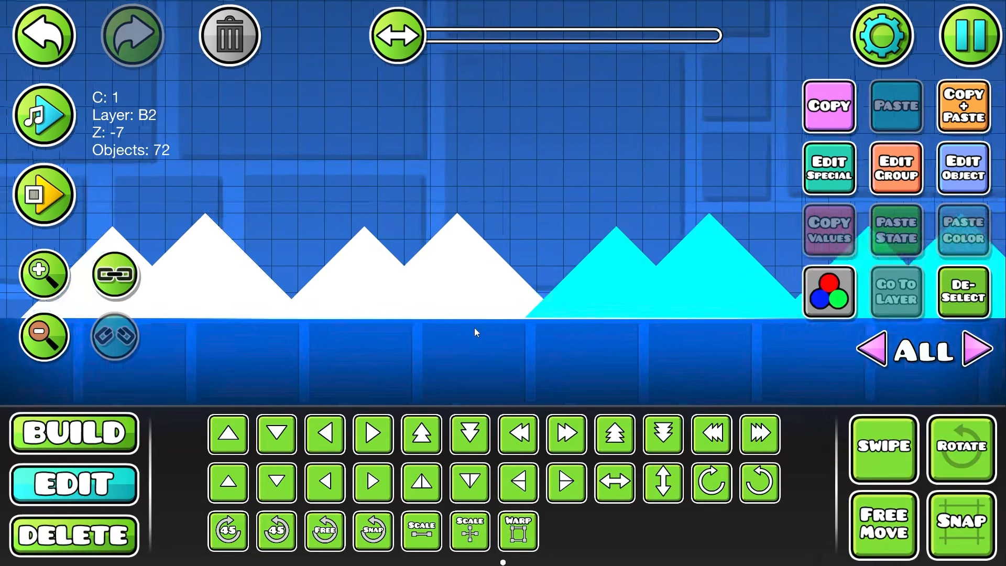
- Delete the foot pieces where the two ranges meet and move the copied range four grid units left against the original
{"action": "key", "text": "3"}
{"action": "left_click", "coordinate": [607, 311]}
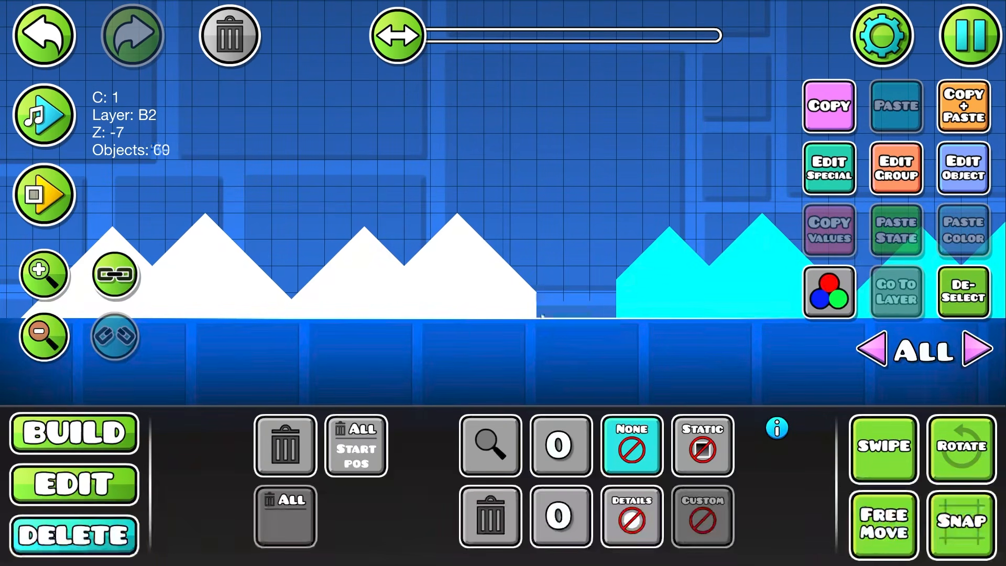
{"action": "key", "text": "2"}
{"action": "key", "text": "a"}
{"action": "key", "text": "a"}
{"action": "key", "text": "a"}
{"action": "key", "text": "a"}
{"action": "left_click", "coordinate": [970, 314]}
- Undo the copied range's last one-unit move left and lower the copy half a grid unit
{"action": "scroll", "coordinate": [568, 293], "scroll_direction": "down", "scroll_amount": 4}
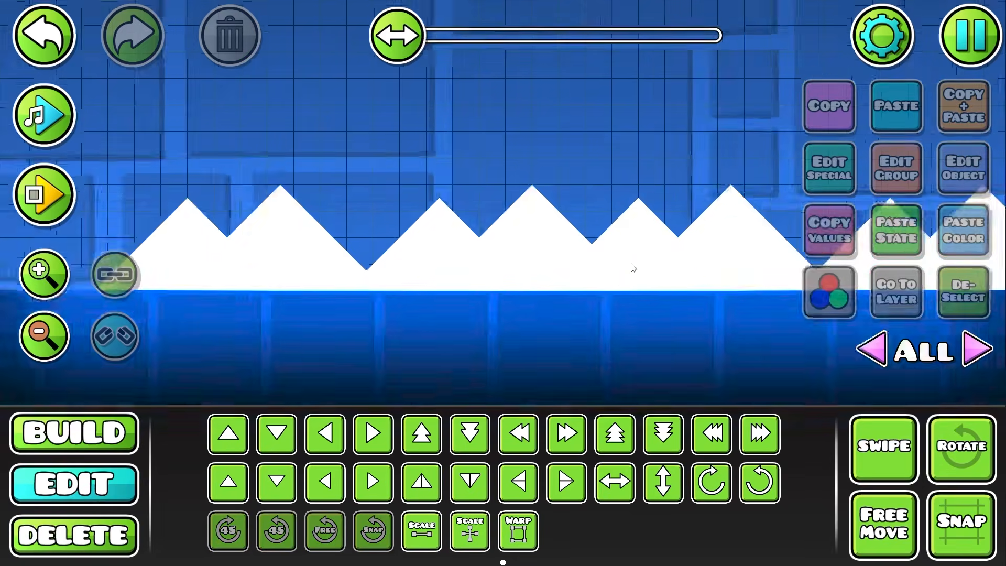
{"action": "scroll", "coordinate": [568, 294], "scroll_direction": "up", "scroll_amount": 3}
{"action": "key", "text": "ctrl+z"}
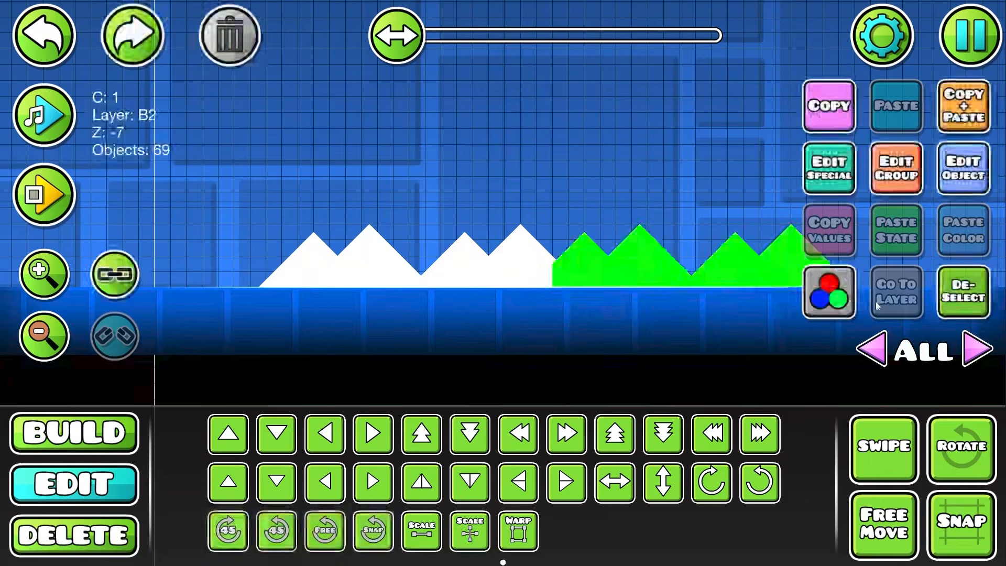
{"action": "key", "text": "ctrl+z"}
{"action": "scroll", "coordinate": [568, 295], "scroll_direction": "up", "scroll_amount": 2}
{"action": "key", "text": "shift+s"}
{"action": "left_click", "coordinate": [950, 293]}
{"action": "scroll", "coordinate": [578, 344], "scroll_direction": "down", "scroll_amount": 3}
{"action": "scroll", "coordinate": [577, 344], "scroll_direction": "down", "scroll_amount": 2}
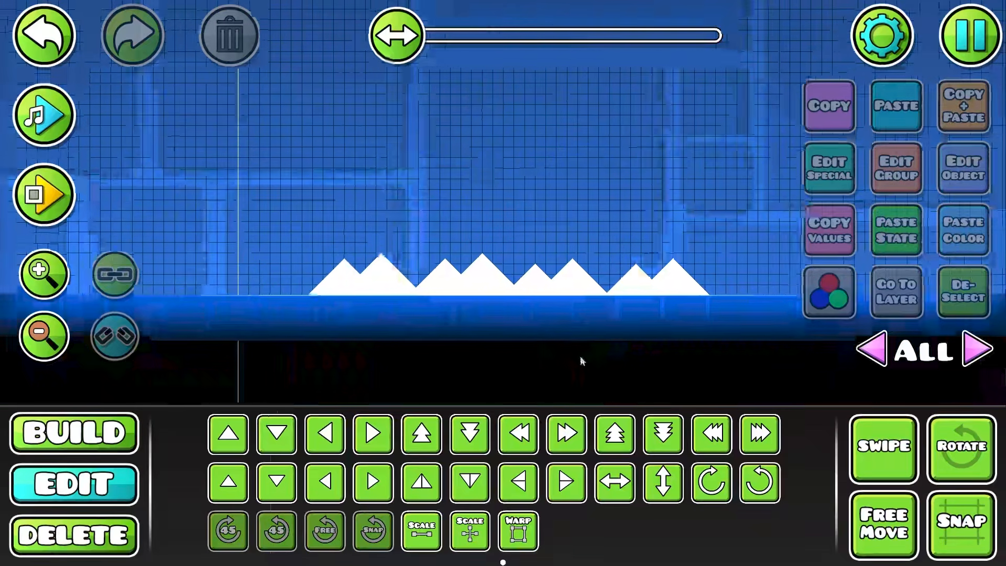
- Select the entire mountain range and try shifting it seven grid units left and back right
{"action": "scroll", "coordinate": [504, 319], "scroll_direction": "up", "scroll_amount": 4}
{"action": "left_click_drag", "start_coordinate": [343, 304], "coordinate": [504, 307]}
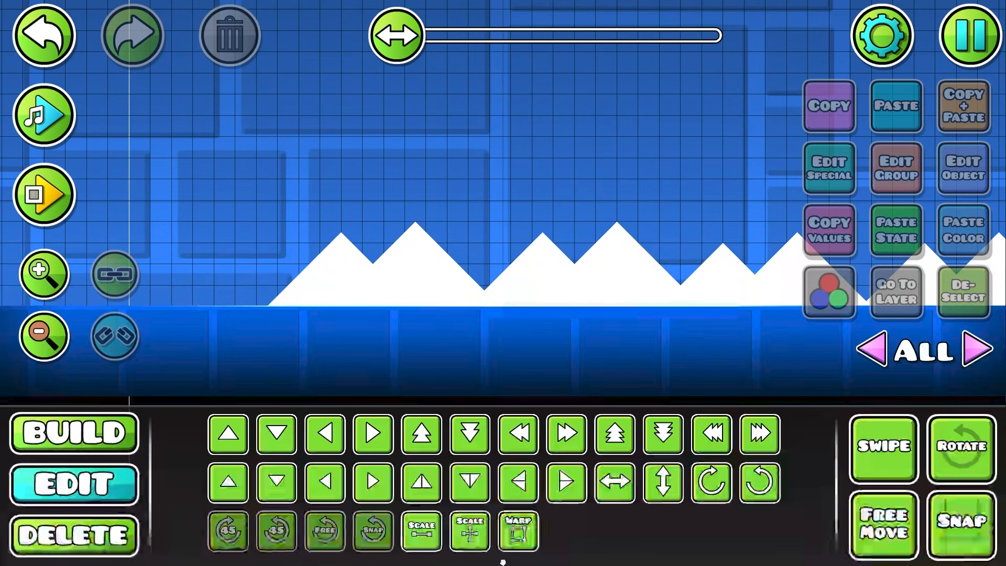
{"action": "left_click_drag", "start_coordinate": [387, 282], "coordinate": [319, 277]}
{"action": "scroll", "coordinate": [272, 231], "scroll_direction": "down", "scroll_amount": 1}
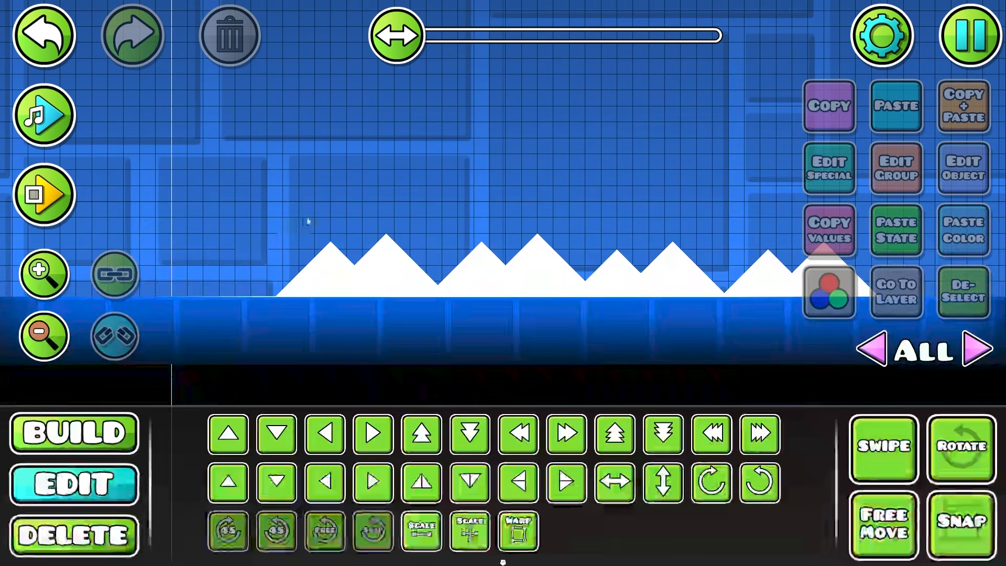
{"action": "left_click_drag", "start_coordinate": [293, 204], "coordinate": [885, 321], "text": "shift"}
{"action": "key", "text": "a"}
{"action": "key", "text": "a"}
{"action": "key", "text": "a"}
{"action": "key", "text": "a"}
{"action": "key", "text": "a"}
{"action": "key", "text": "a"}
{"action": "key", "text": "a"}
{"action": "left_click_drag", "start_coordinate": [494, 302], "coordinate": [661, 292]}
{"action": "key", "text": "d"}
{"action": "key", "text": "d"}
{"action": "key", "text": "d"}
{"action": "key", "text": "d"}
{"action": "key", "text": "d"}
{"action": "key", "text": "d"}
{"action": "key", "text": "d"}
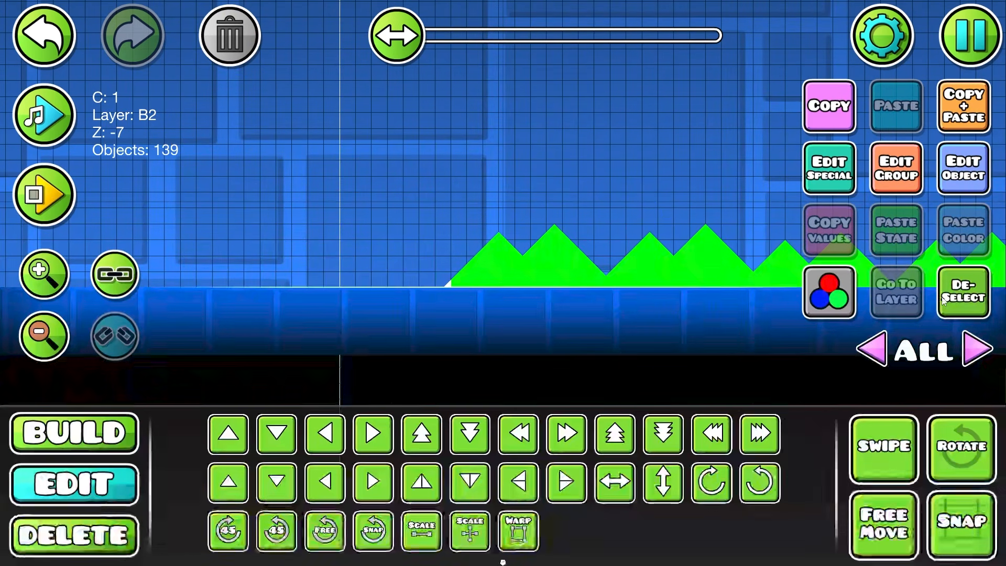
- Hide the ground and move the whole mountain range six grid units left to the level's start line
{"action": "key", "text": "Escape"}
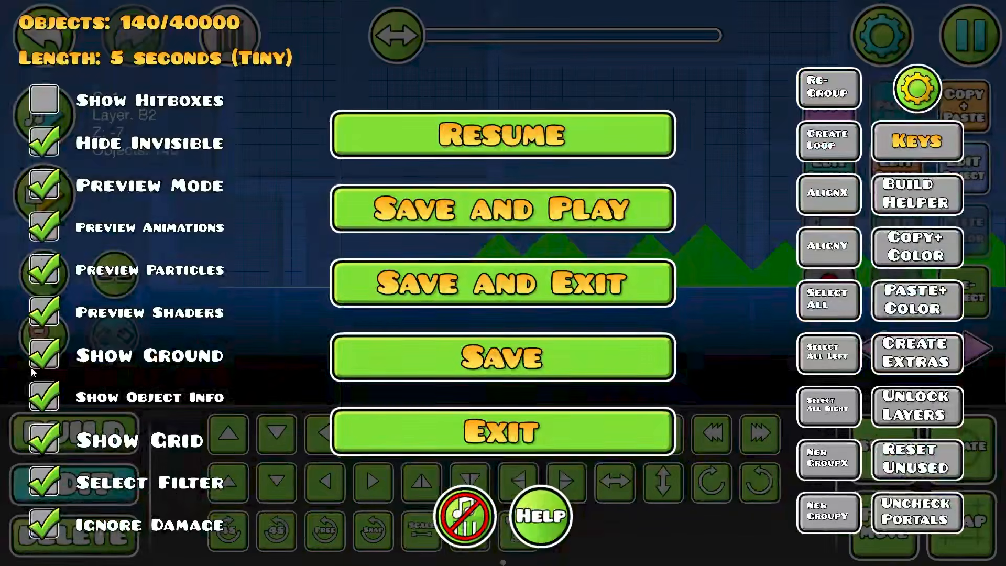
{"action": "left_click", "coordinate": [40, 365]}
{"action": "left_click", "coordinate": [385, 148]}
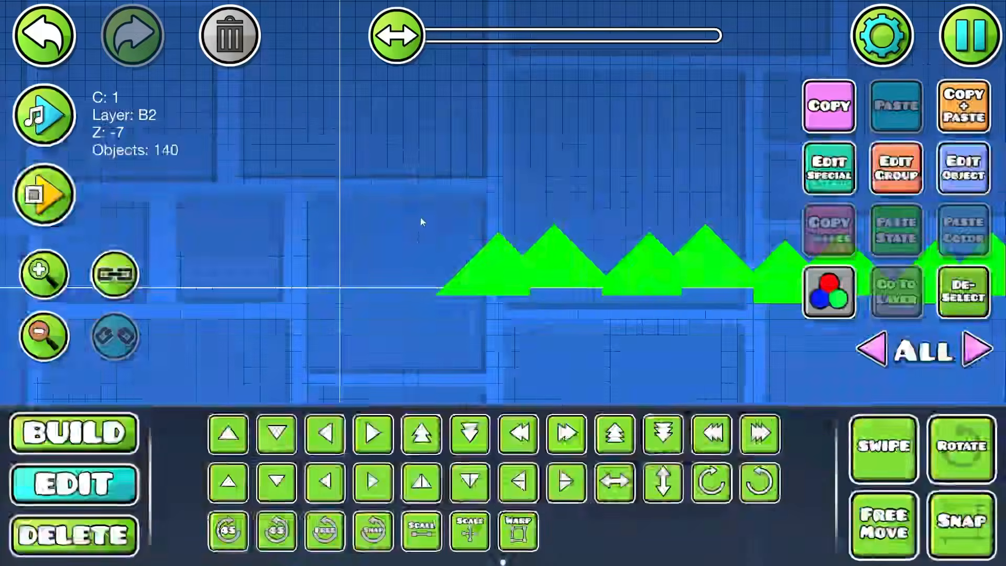
{"action": "scroll", "coordinate": [951, 294], "scroll_direction": "up", "scroll_amount": 3}
{"action": "left_click", "coordinate": [951, 294]}
- Save the level and return to editing
{"action": "key", "text": "Escape"}
{"action": "left_click", "coordinate": [602, 361]}
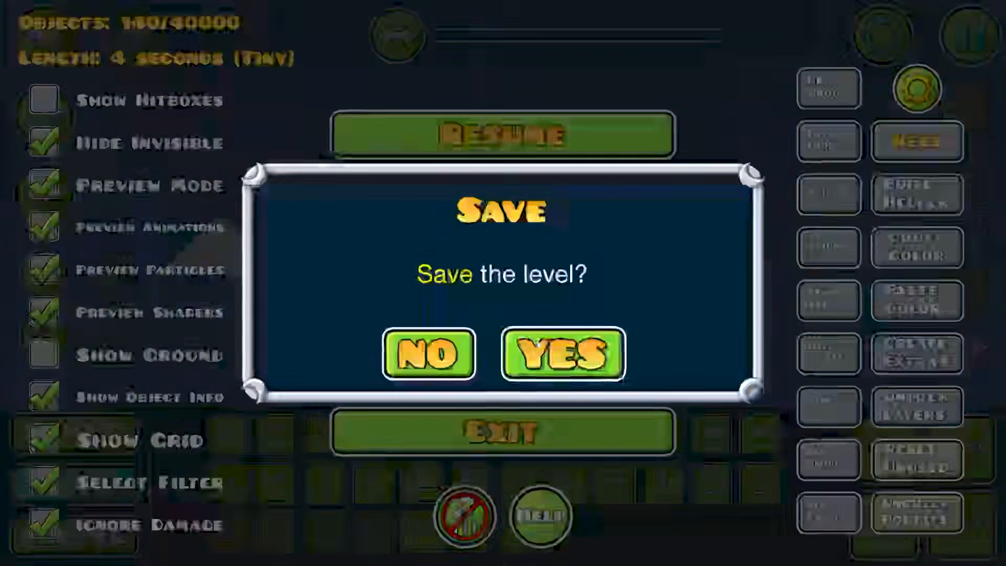
{"action": "left_click", "coordinate": [602, 359]}
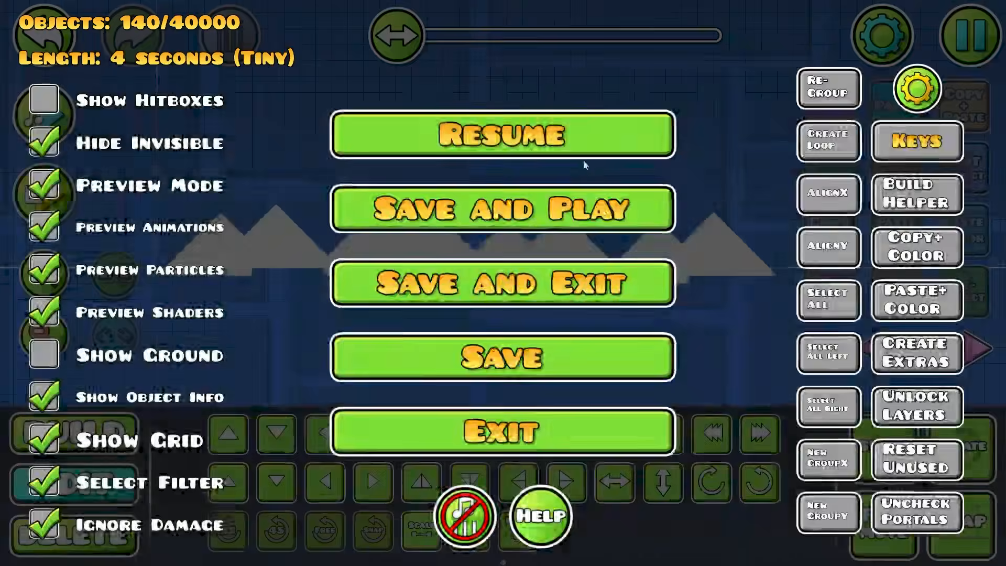
{"action": "left_click", "coordinate": [583, 153]}
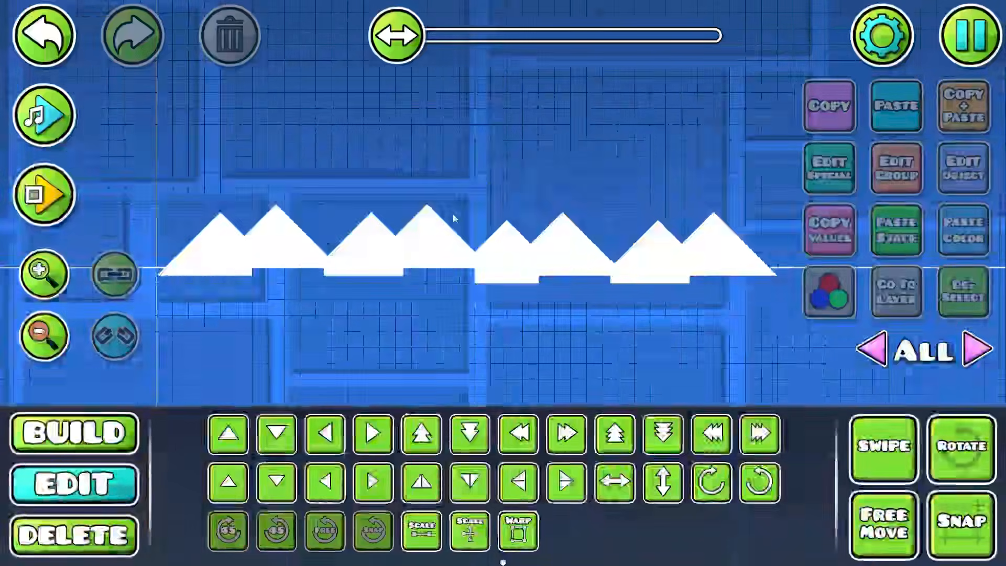
- Switch from all layers to editor layer 1 and bring up the slope objects for building
{"action": "scroll", "coordinate": [454, 220], "scroll_direction": "up", "scroll_amount": 1}
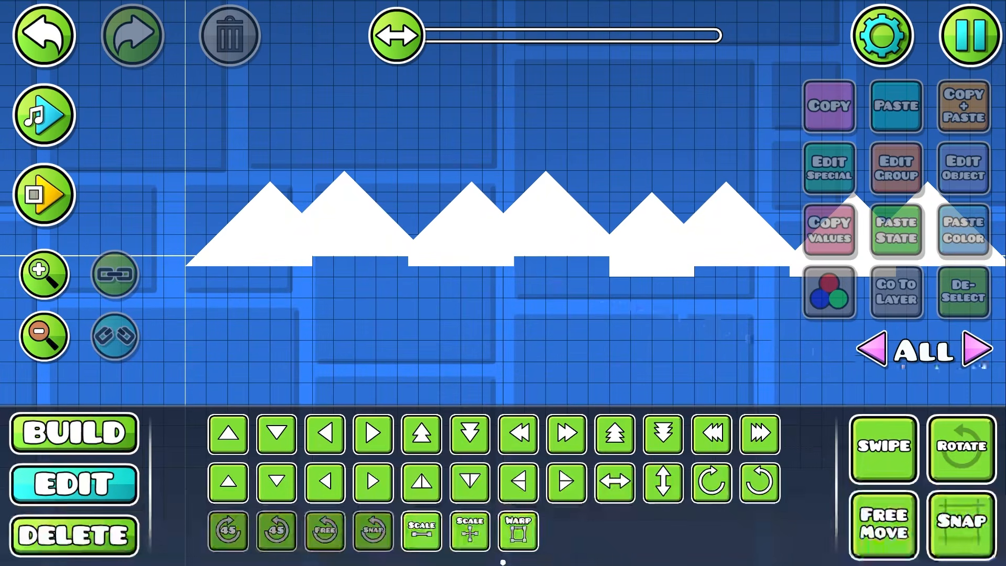
{"action": "left_click_drag", "start_coordinate": [618, 310], "coordinate": [613, 314]}
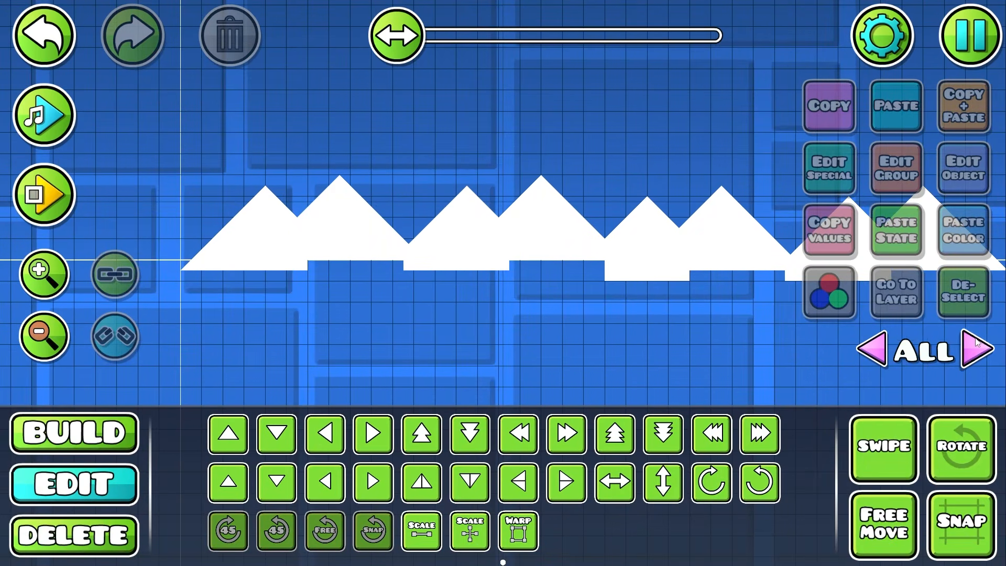
{"action": "left_click", "coordinate": [976, 347]}
{"action": "left_click", "coordinate": [976, 347]}
{"action": "key", "text": "1"}
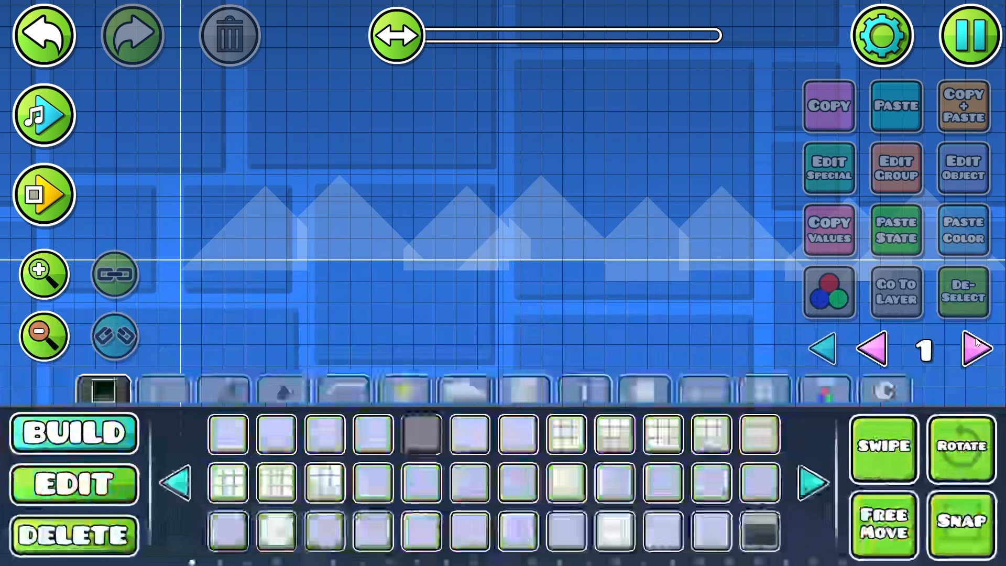
{"action": "scroll", "coordinate": [272, 363], "scroll_direction": "up", "scroll_amount": 2}
{"action": "left_click", "coordinate": [223, 390]}
{"action": "left_click_drag", "start_coordinate": [307, 321], "coordinate": [446, 351]}
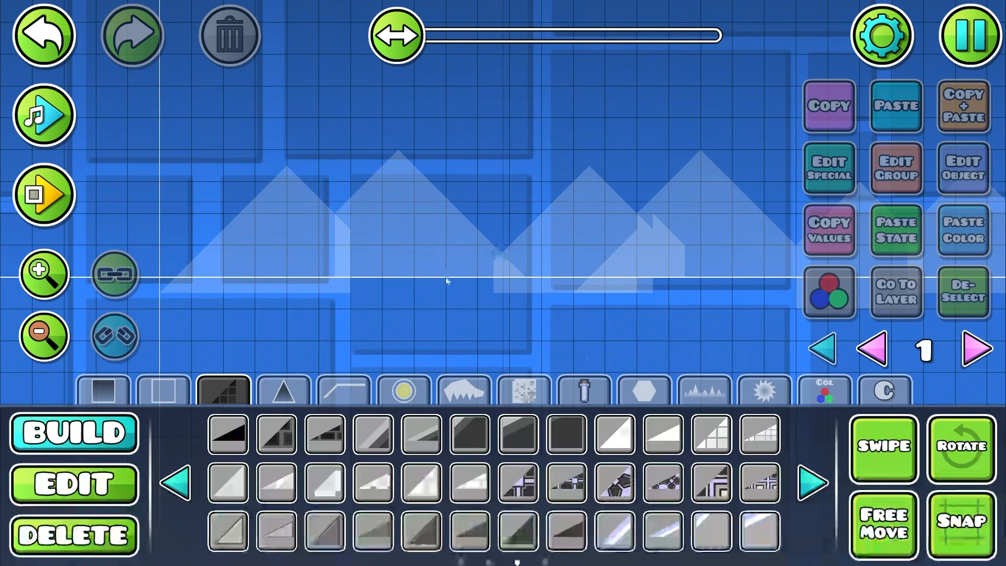
{"action": "left_click_drag", "start_coordinate": [446, 281], "coordinate": [536, 295]}
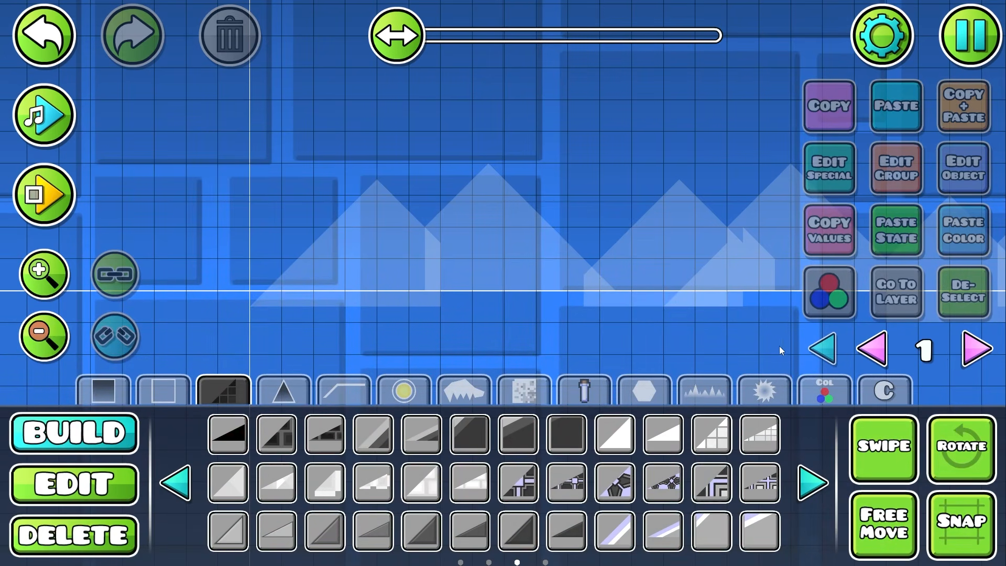
{"action": "left_click", "coordinate": [833, 356]}
{"action": "left_click", "coordinate": [981, 354]}
- Build a mountain five grid units high from white slopes at the start line and fill it with solid blocks
{"action": "left_click", "coordinate": [616, 434]}
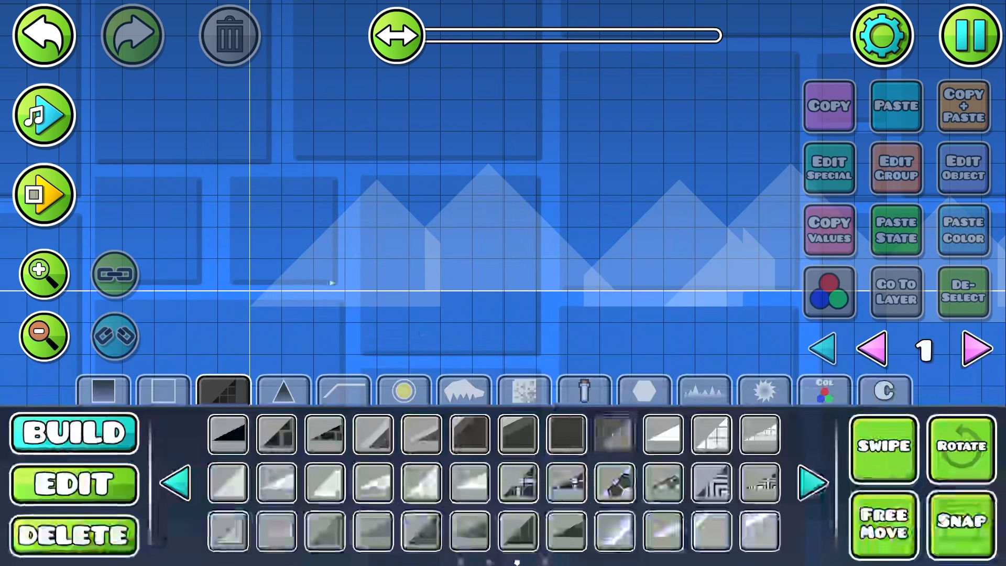
{"action": "left_click", "coordinate": [267, 275]}
{"action": "left_click", "coordinate": [297, 245]}
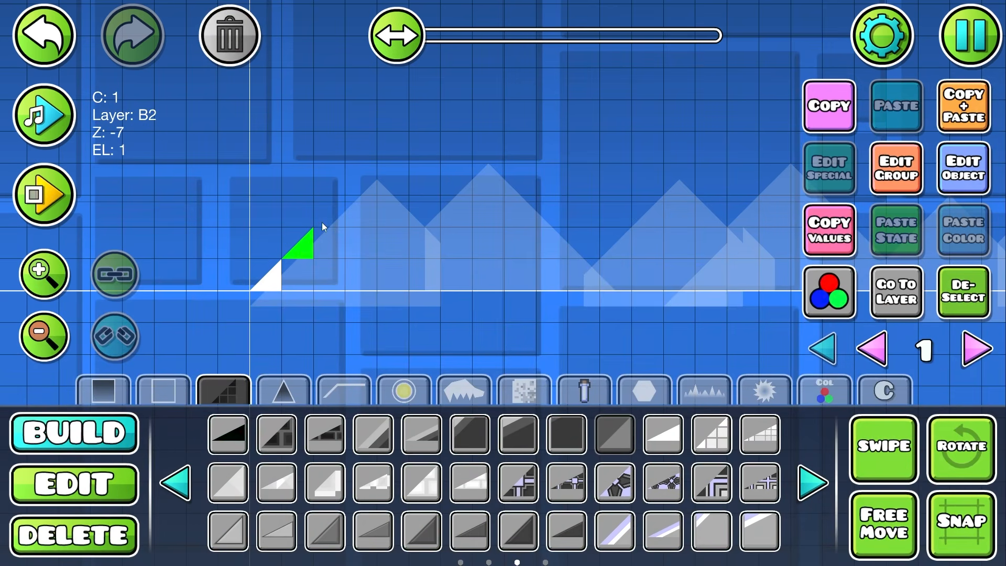
{"action": "left_click", "coordinate": [329, 212]}
{"action": "left_click", "coordinate": [360, 181]}
{"action": "left_click", "coordinate": [391, 150]}
{"action": "left_click", "coordinate": [425, 181]}
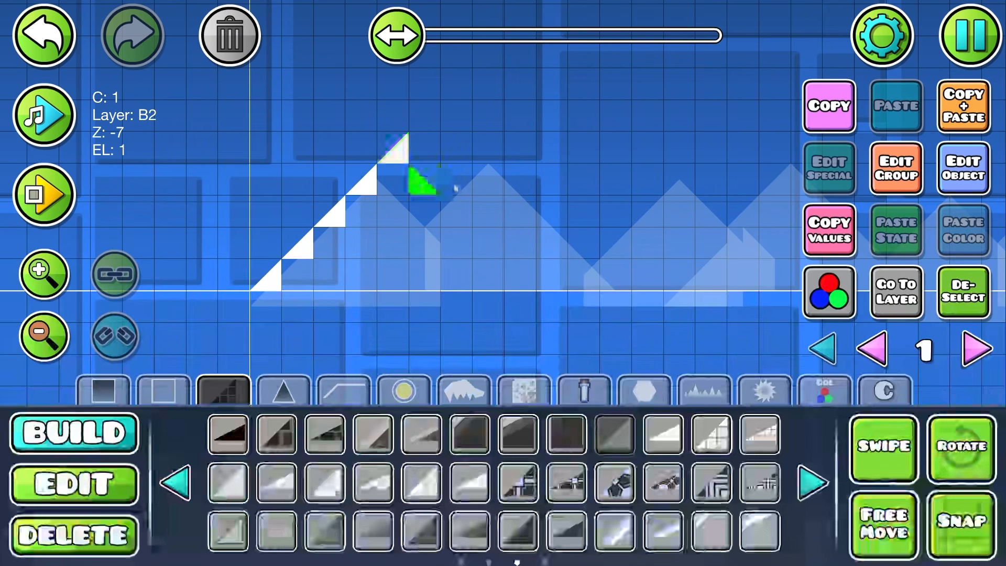
{"action": "left_click", "coordinate": [498, 211]}
{"action": "left_click", "coordinate": [529, 251]}
{"action": "left_click", "coordinate": [112, 401]}
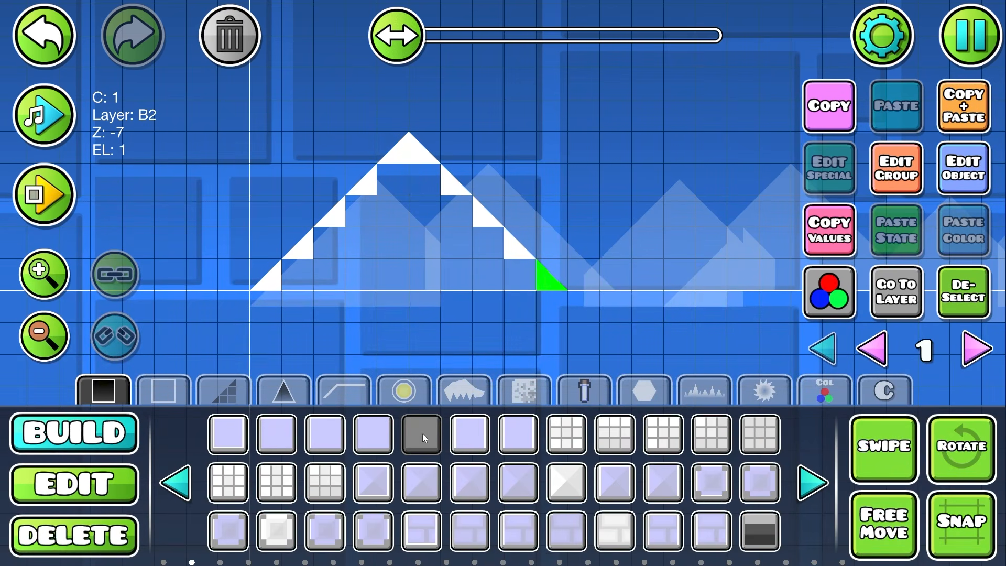
{"action": "mouse_move", "coordinate": [484, 276]}
{"action": "left_mouse_down"}
{"action": "mouse_move", "coordinate": [321, 249]}
{"action": "mouse_move", "coordinate": [419, 180]}
{"action": "left_mouse_up"}
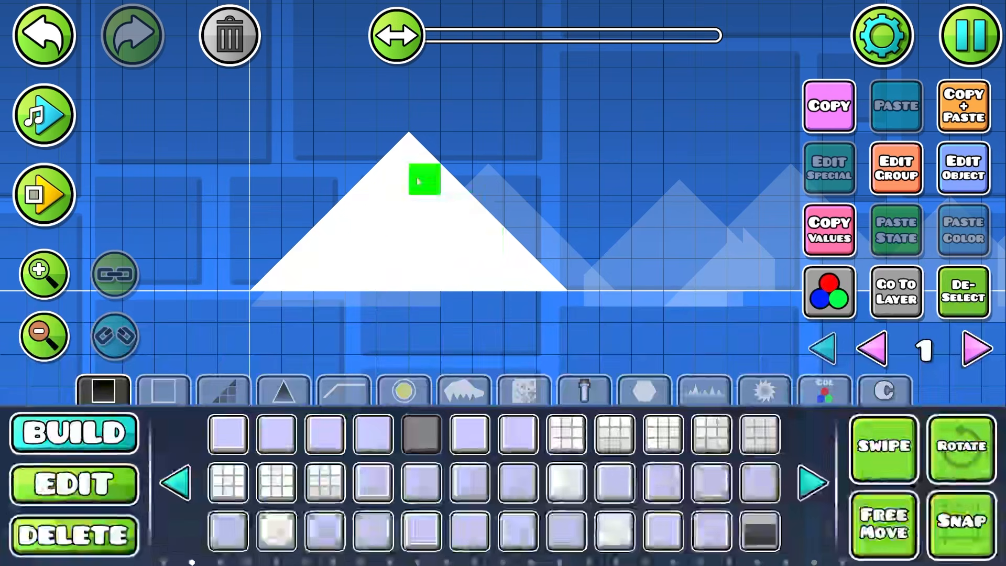
- Duplicate the new layer 1 mountain and move the copy ten grid units right
{"action": "key", "text": "2"}
{"action": "left_click_drag", "start_coordinate": [600, 137], "coordinate": [270, 315]}
{"action": "key", "text": "ctrl+d"}
{"action": "left_click", "coordinate": [760, 434]}
{"action": "left_click_drag", "start_coordinate": [594, 326], "coordinate": [546, 337]}
- Trim the overlapping slope pieces between the two mountains and move the copy five grid units left and one down
{"action": "key", "text": "3"}
{"action": "left_click_drag", "start_coordinate": [543, 293], "coordinate": [558, 273]}
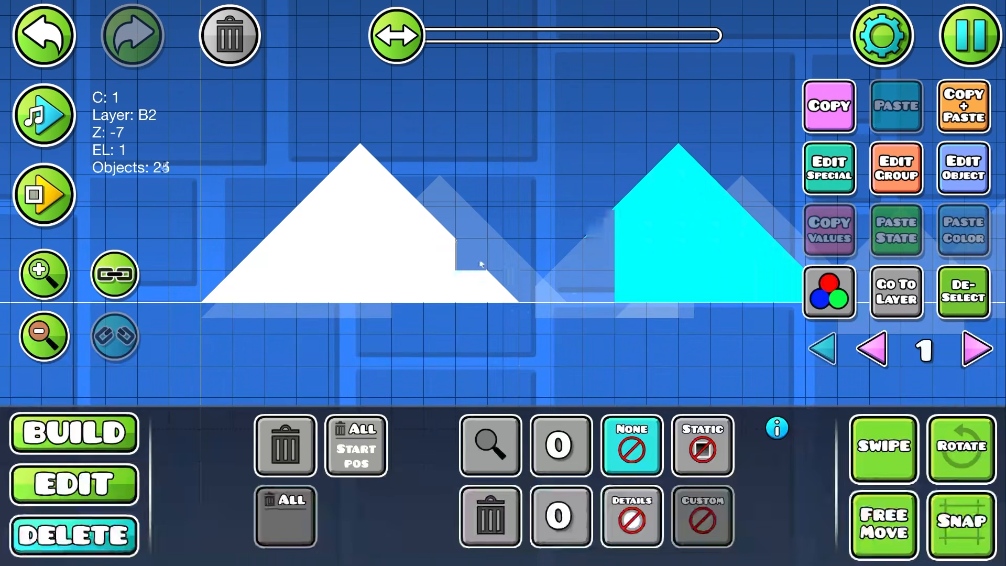
{"action": "key", "text": "a"}
{"action": "key", "text": "a"}
{"action": "key", "text": "a"}
{"action": "key", "text": "a"}
{"action": "key", "text": "a"}
{"action": "key", "text": "s"}
- Delete the part of the second mountain that lies below the ground line
{"action": "key", "text": "2"}
{"action": "left_click_drag", "start_coordinate": [700, 327], "coordinate": [445, 319]}
{"action": "left_click", "coordinate": [229, 35]}
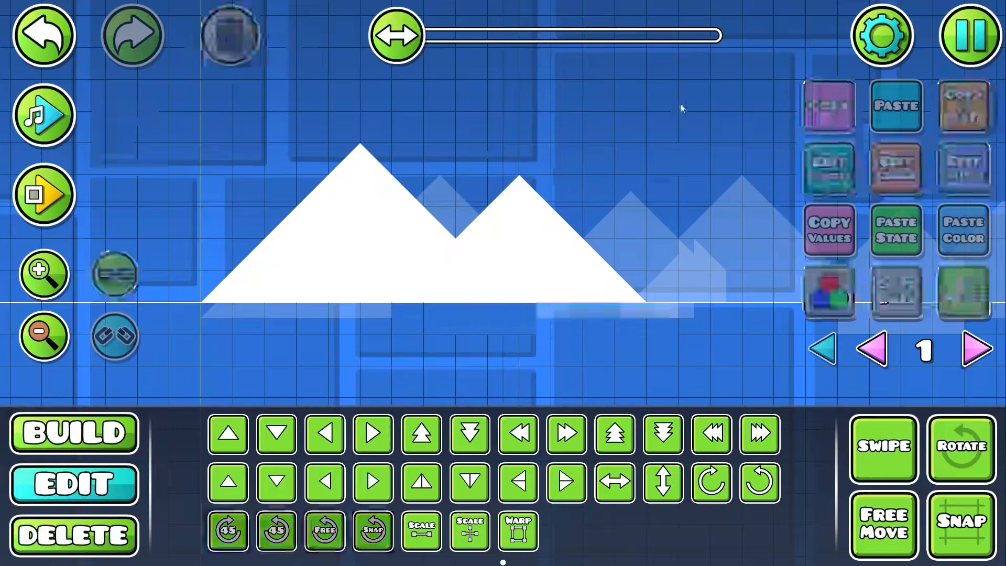
- Duplicate the joined two-peak mountain and place the copy thirteen grid units to the right of the original
{"action": "left_click_drag", "start_coordinate": [682, 105], "coordinate": [184, 319]}
{"action": "key", "text": "ctrl+d"}
{"action": "left_click", "coordinate": [759, 433]}
{"action": "left_click", "coordinate": [759, 434]}
{"action": "key", "text": "a"}
{"action": "key", "text": "a"}
{"action": "key", "text": "a"}
{"action": "key", "text": "a"}
{"action": "key", "text": "a"}
{"action": "key", "text": "a"}
{"action": "key", "text": "a"}
- Trim the facing slopes between the two-peak pairs, move the copy five grid units left to join them, and deselect it
{"action": "left_click_drag", "start_coordinate": [668, 377], "coordinate": [550, 338]}
{"action": "key", "text": "3"}
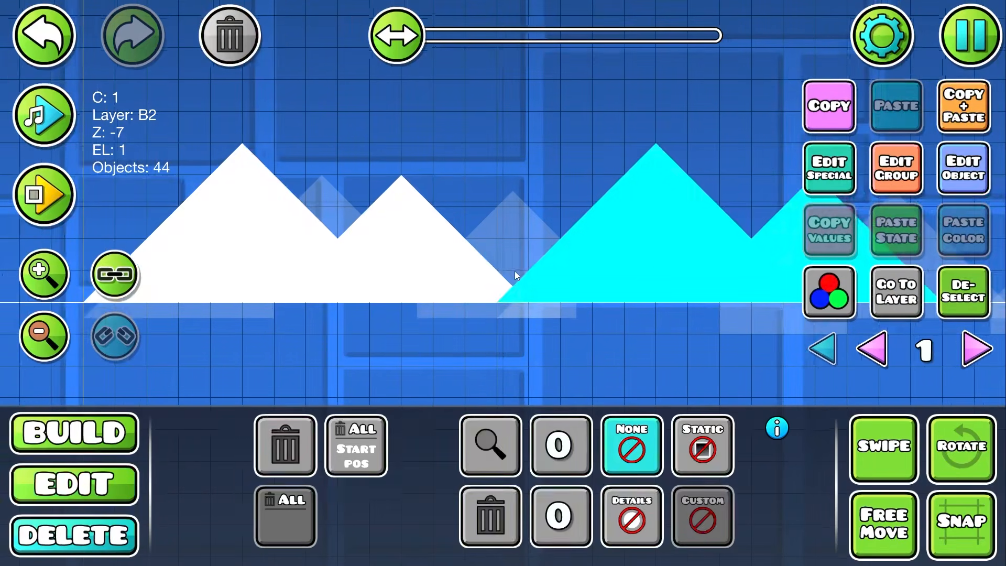
{"action": "left_click", "coordinate": [569, 286]}
{"action": "key", "text": "2"}
{"action": "key", "text": "a"}
{"action": "key", "text": "a"}
{"action": "key", "text": "a"}
{"action": "key", "text": "a"}
{"action": "key", "text": "a"}
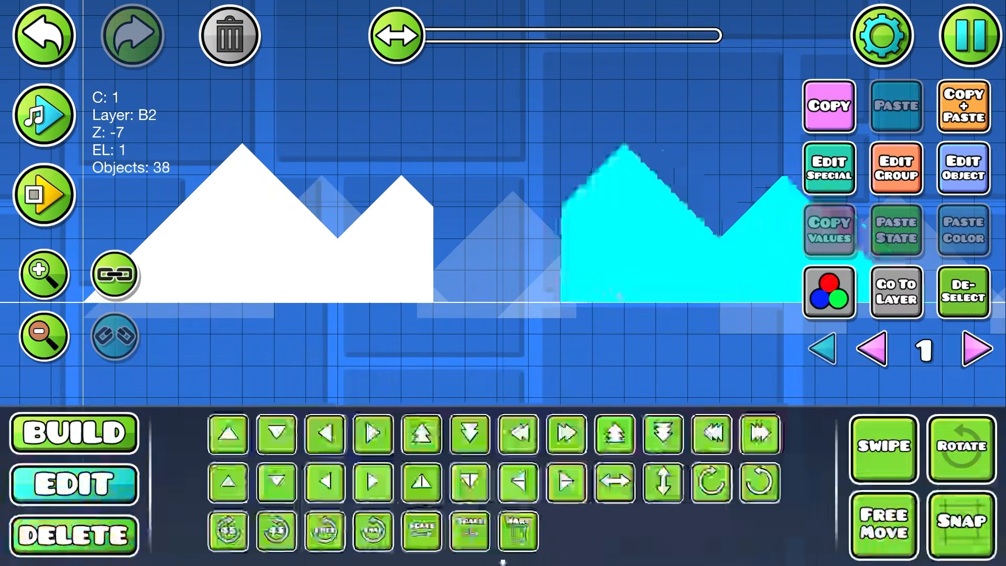
{"action": "key", "text": "alt+d"}
- Duplicate the whole four-peak range and move the copy to the right of the original
{"action": "scroll", "coordinate": [568, 290], "scroll_direction": "down", "scroll_amount": 3}
{"action": "left_click_drag", "start_coordinate": [296, 325], "coordinate": [338, 334]}
{"action": "key", "text": "ctrl+d"}
{"action": "key", "text": "d"}
{"action": "key", "text": "d"}
{"action": "key", "text": "d"}
{"action": "key", "text": "d"}
{"action": "key", "text": "d"}
{"action": "key", "text": "d"}
{"action": "key", "text": "d"}
{"action": "key", "text": "d"}
{"action": "key", "text": "d"}
{"action": "key", "text": "d"}
{"action": "key", "text": "d"}
{"action": "key", "text": "d"}
{"action": "key", "text": "d"}
{"action": "key", "text": "d"}
{"action": "key", "text": "d"}
{"action": "key", "text": "d"}
{"action": "key", "text": "d"}
{"action": "key", "text": "d"}
{"action": "key", "text": "d"}
{"action": "key", "text": "d"}
- Trim the facing slopes between the two four-peak ranges and move the copy left until both halves join
{"action": "key", "text": "3"}
{"action": "key", "text": "a"}
{"action": "key", "text": "a"}
{"action": "key", "text": "a"}
{"action": "key", "text": "a"}
{"action": "key", "text": "a"}
{"action": "key", "text": "a"}
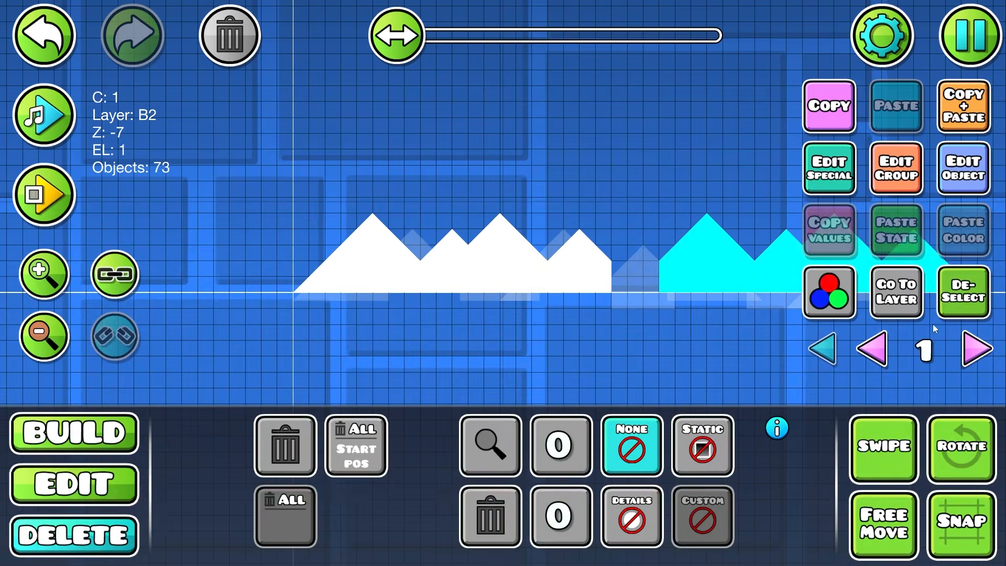
{"action": "key", "text": "2"}
{"action": "key", "text": "alt+d"}
- Select the complete layer 1 range and stretch it upward with Warp to about 6.5 grid units high
{"action": "left_click_drag", "start_coordinate": [986, 303], "coordinate": [882, 301]}
{"action": "scroll", "coordinate": [883, 301], "scroll_direction": "down", "scroll_amount": 1}
{"action": "scroll", "coordinate": [675, 225], "scroll_direction": "up", "scroll_amount": 2}
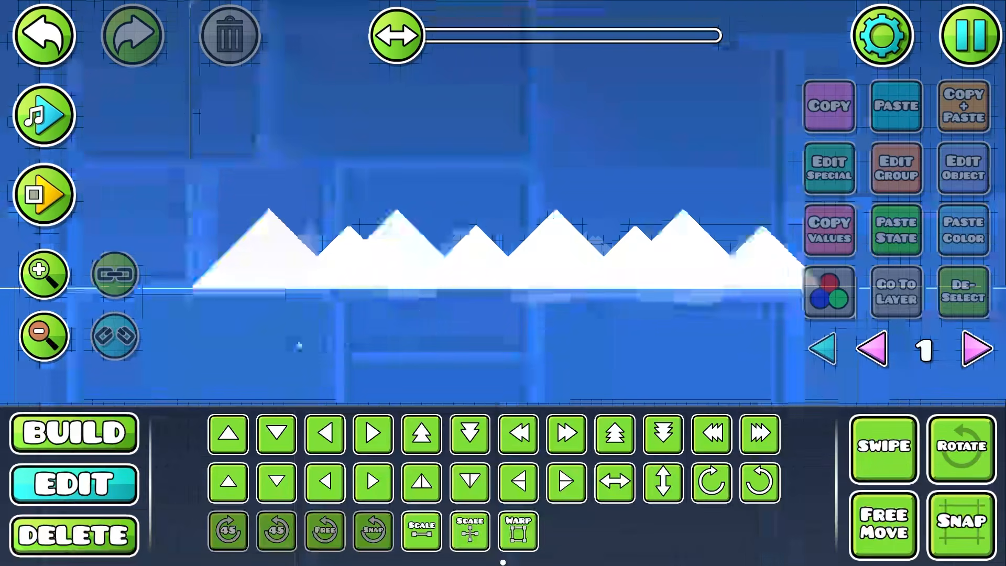
{"action": "left_click", "coordinate": [675, 225]}
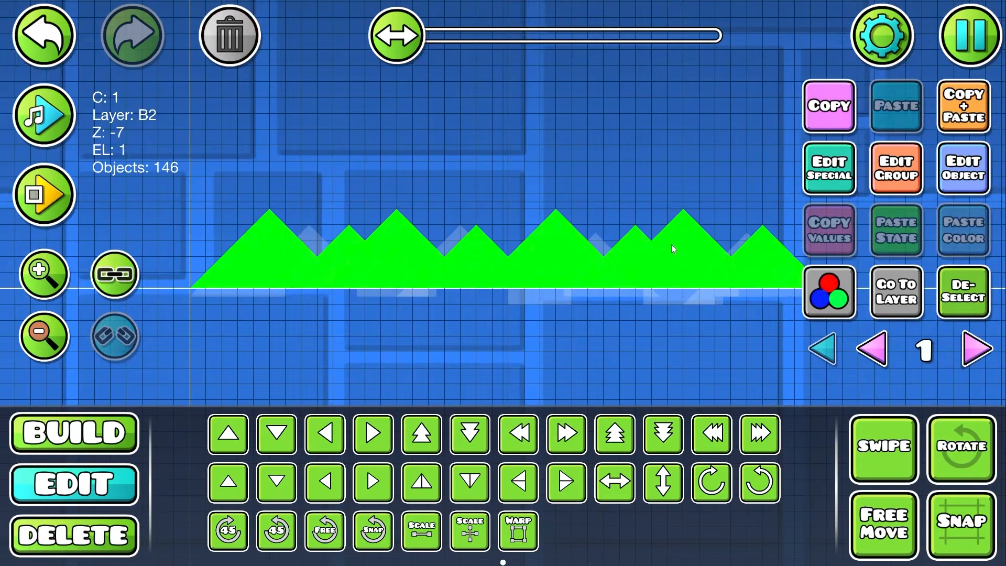
{"action": "scroll", "coordinate": [671, 244], "scroll_direction": "up", "scroll_amount": 1}
{"action": "left_click", "coordinate": [513, 539]}
{"action": "left_click", "coordinate": [524, 539]}
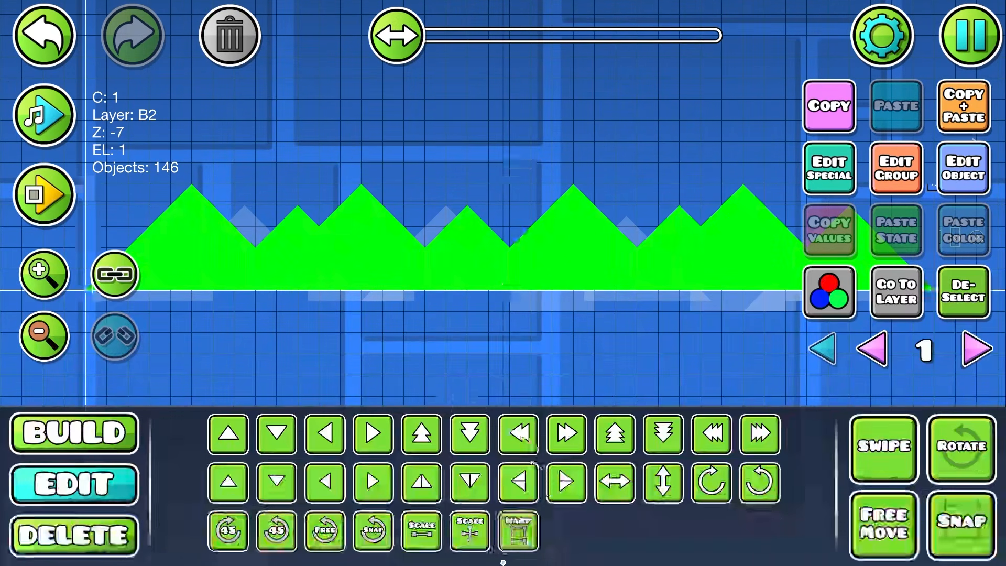
{"action": "left_click", "coordinate": [533, 536]}
{"action": "left_click", "coordinate": [120, 487]}
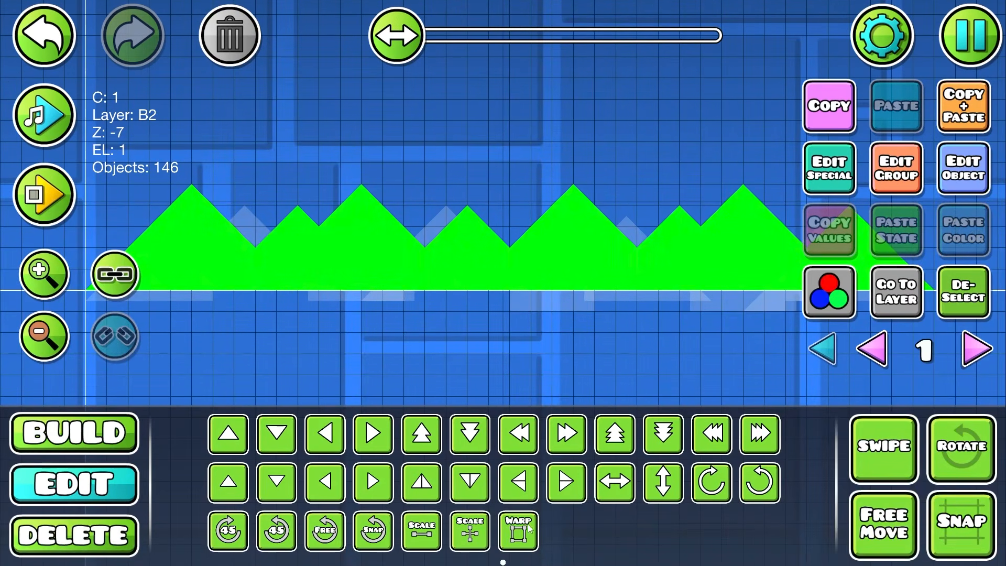
{"action": "left_click", "coordinate": [519, 532]}
{"action": "left_click_drag", "start_coordinate": [281, 260], "coordinate": [338, 268]}
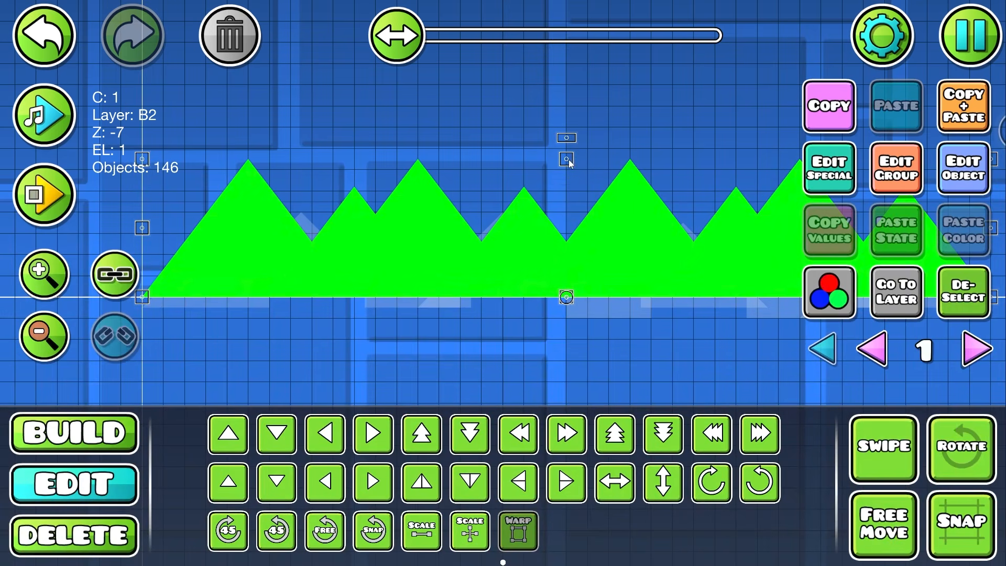
- Try the stretched range five grid units lower with all layers shown, and undo the move
{"action": "left_click", "coordinate": [826, 349]}
{"action": "key", "text": "alt+d"}
{"action": "scroll", "coordinate": [826, 349], "scroll_direction": "down", "scroll_amount": 5}
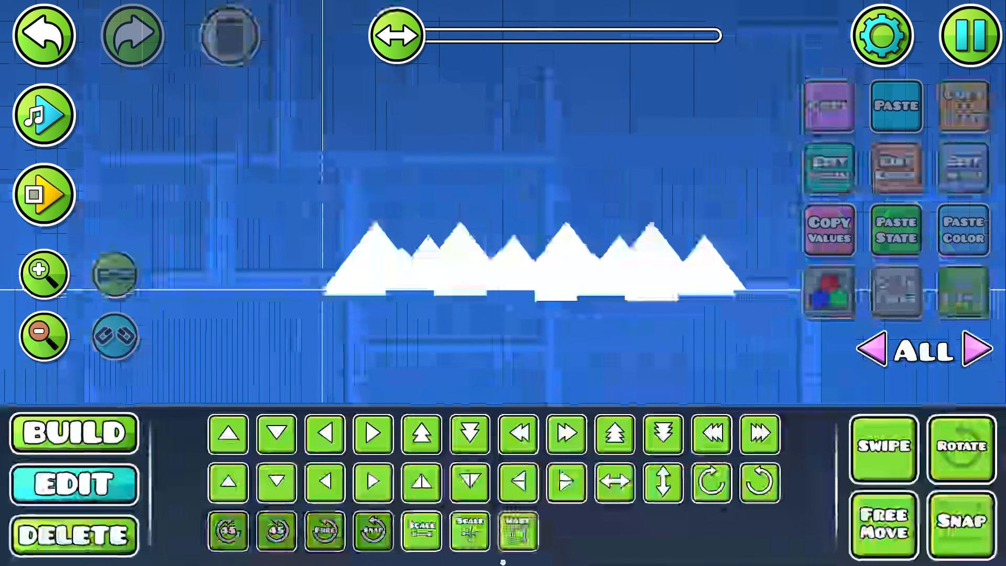
{"action": "key", "text": "ctrl+z"}
{"action": "left_click", "coordinate": [664, 438]}
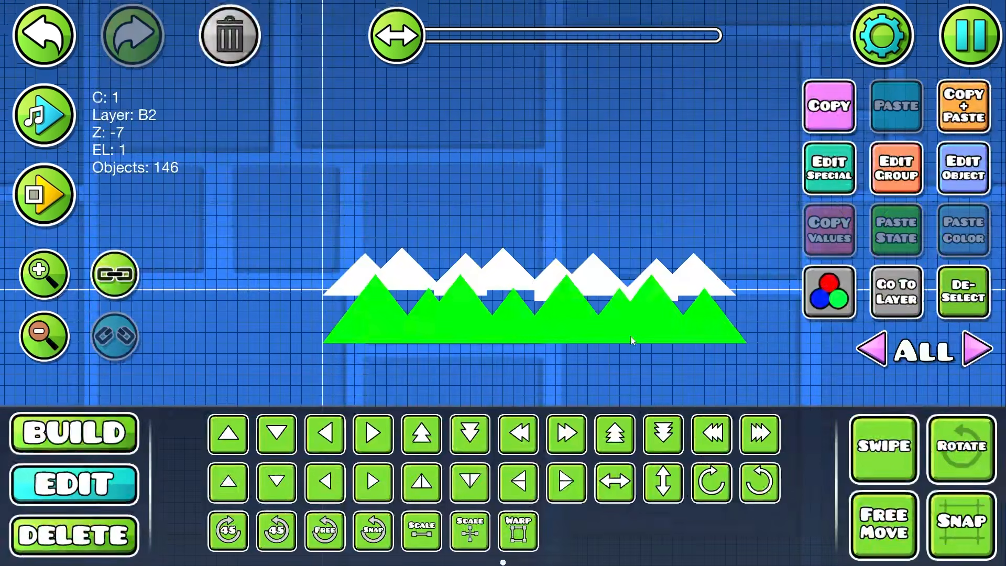
{"action": "key", "text": "ctrl+z"}
{"action": "left_click", "coordinate": [886, 306]}
{"action": "scroll", "coordinate": [547, 308], "scroll_direction": "up", "scroll_amount": 8}
{"action": "left_click", "coordinate": [949, 315]}
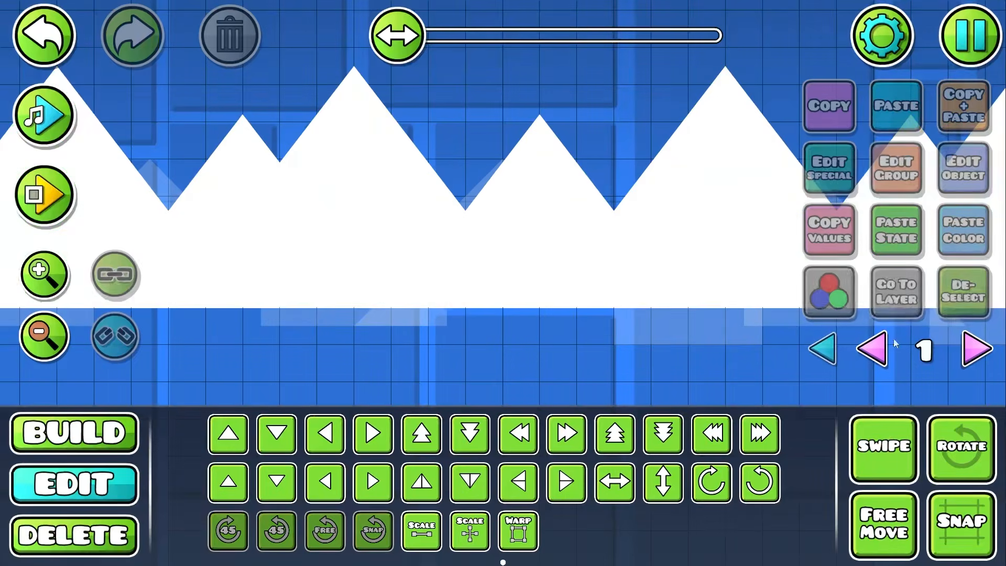
{"action": "left_click", "coordinate": [813, 356]}
{"action": "scroll", "coordinate": [422, 292], "scroll_direction": "down", "scroll_amount": 8}
{"action": "left_click", "coordinate": [978, 350]}
{"action": "left_click", "coordinate": [979, 350]}
- Save the level and resume editing
{"action": "key", "text": "Escape"}
{"action": "left_click", "coordinate": [582, 357]}
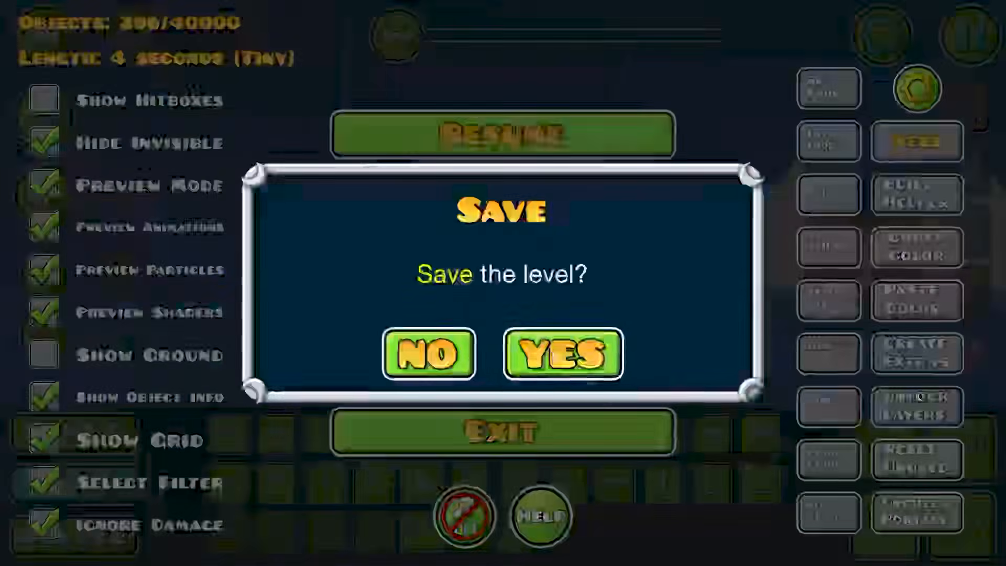
{"action": "left_click", "coordinate": [581, 356]}
{"action": "left_click", "coordinate": [597, 139]}
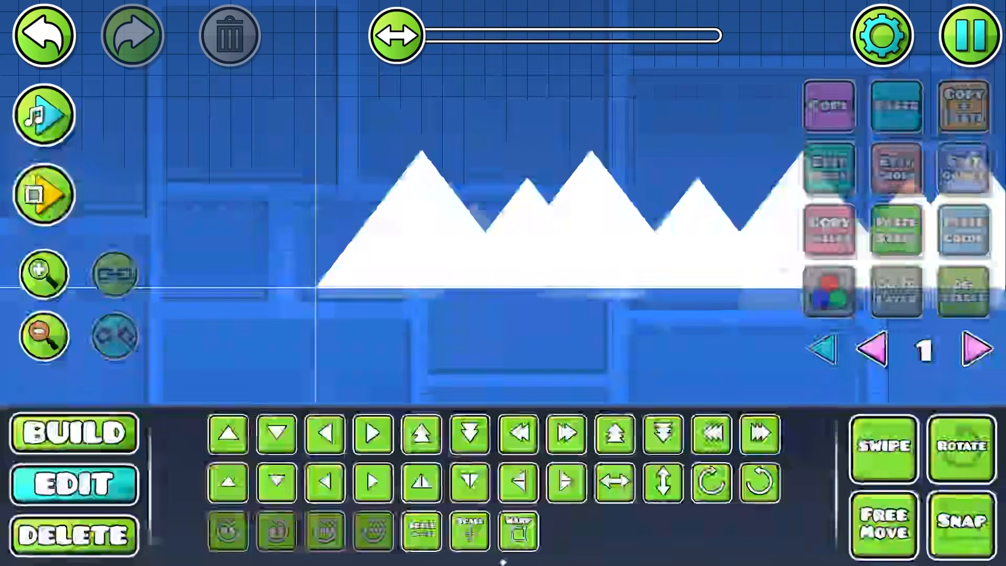
- Compare the mountain ranges on the editor layers and switch to the empty editor layer 2
{"action": "left_click_drag", "start_coordinate": [597, 141], "coordinate": [448, 140]}
{"action": "left_click", "coordinate": [821, 348]}
{"action": "left_click", "coordinate": [970, 349]}
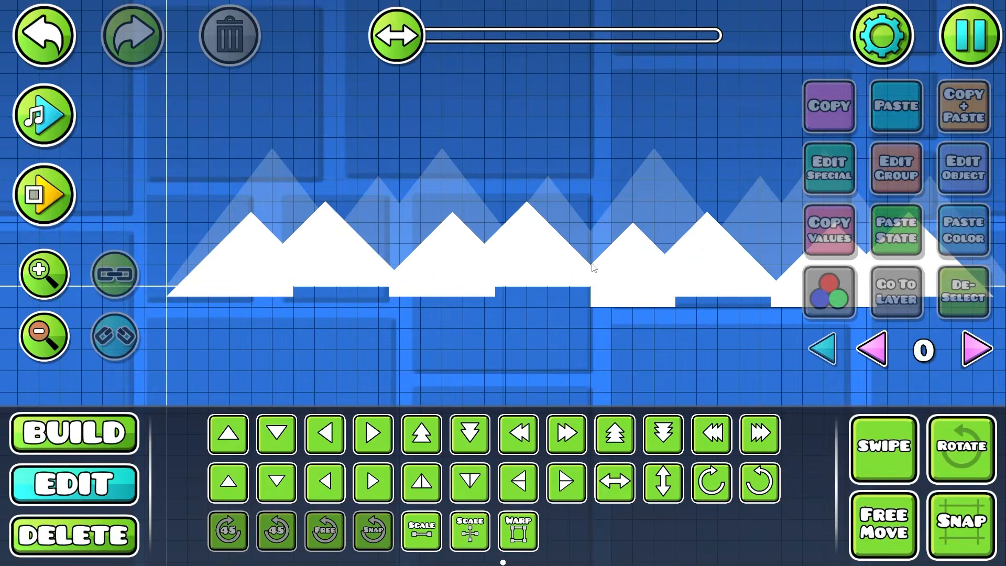
{"action": "scroll", "coordinate": [375, 295], "scroll_direction": "down", "scroll_amount": 2}
{"action": "scroll", "coordinate": [401, 293], "scroll_direction": "up", "scroll_amount": 2}
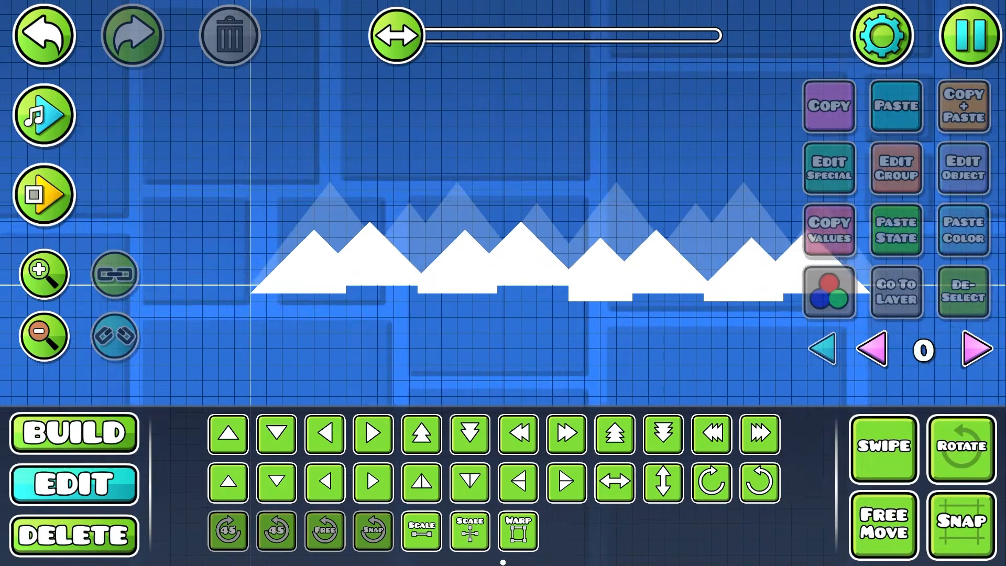
{"action": "left_click", "coordinate": [977, 350]}
{"action": "left_click", "coordinate": [979, 350]}
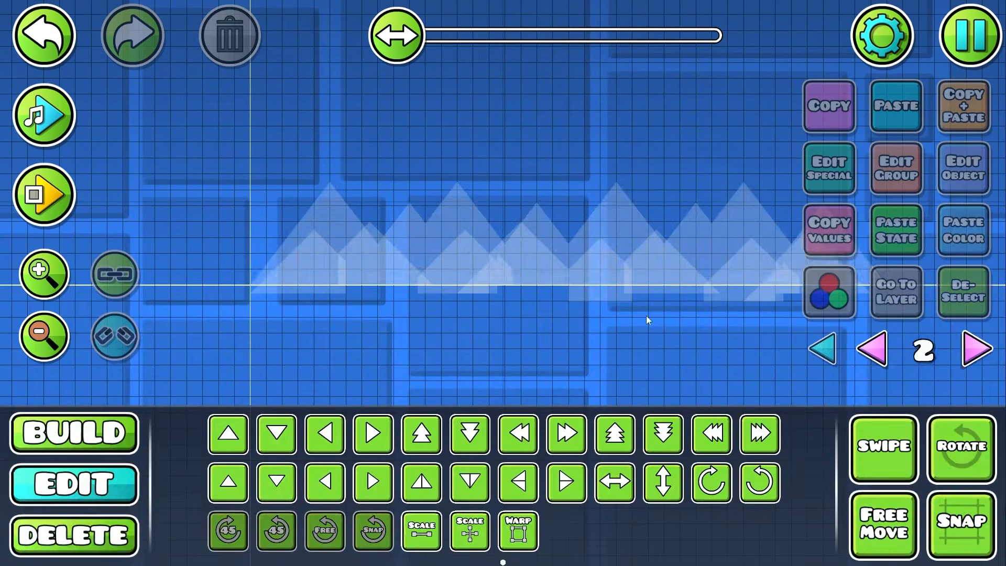
- Find the particle object among the build objects and place it on layer 2 near the first mountain
{"action": "key", "text": "1"}
{"action": "left_click_drag", "start_coordinate": [296, 266], "coordinate": [559, 305]}
{"action": "scroll", "coordinate": [426, 280], "scroll_direction": "up", "scroll_amount": 1}
{"action": "left_click", "coordinate": [237, 385]}
{"action": "scroll", "coordinate": [255, 322], "scroll_direction": "up", "scroll_amount": 2}
{"action": "left_click", "coordinate": [704, 390]}
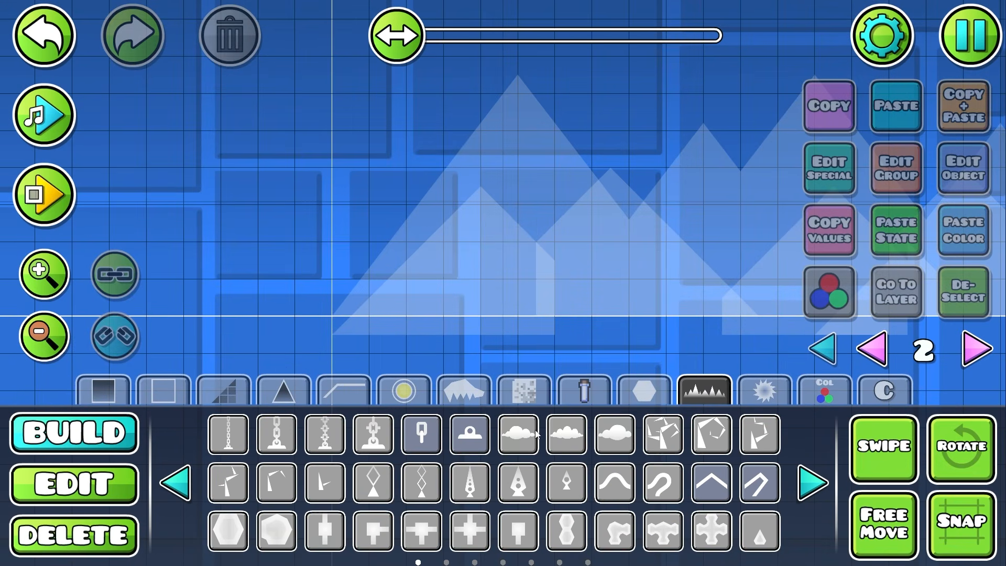
{"action": "left_click", "coordinate": [477, 402]}
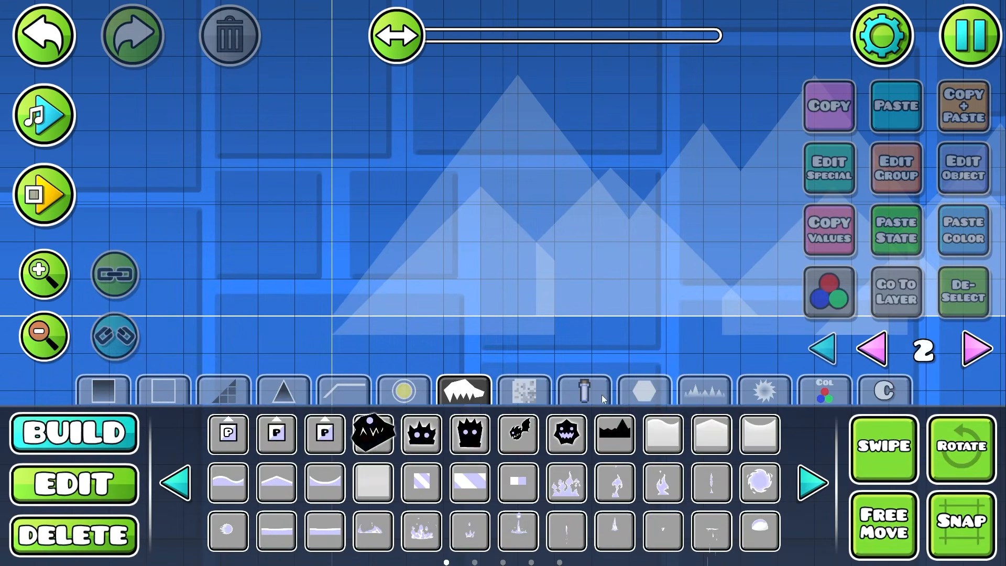
{"action": "left_click", "coordinate": [651, 394]}
{"action": "left_click", "coordinate": [541, 395]}
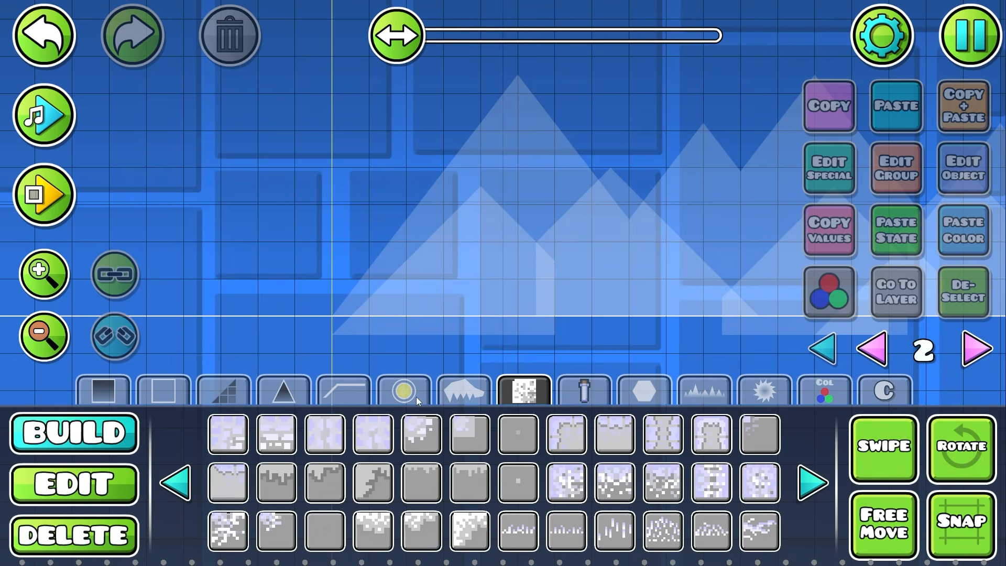
{"action": "left_click", "coordinate": [448, 394]}
{"action": "left_click", "coordinate": [425, 248]}
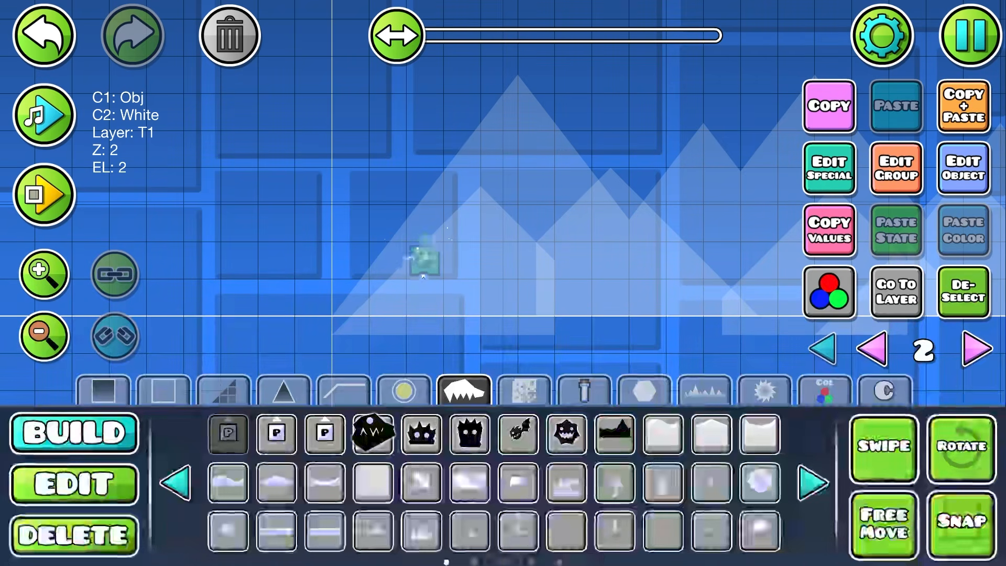
- Set the particle effect's PosVar to X 51 and Y 50 and give it a soft cloud-puff texture
{"action": "left_click", "coordinate": [824, 187]}
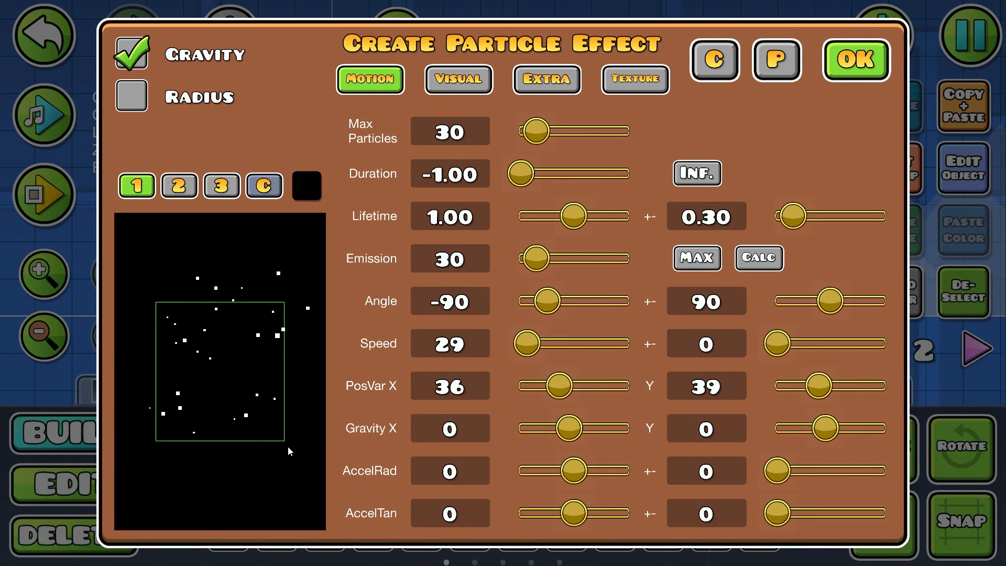
{"action": "left_click_drag", "start_coordinate": [300, 454], "coordinate": [308, 463]}
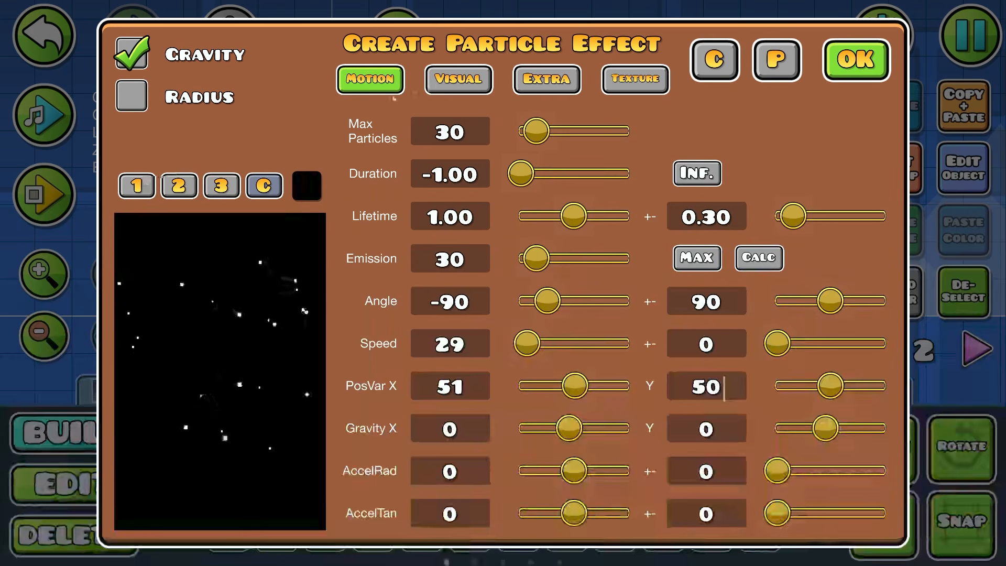
{"action": "left_click", "coordinate": [483, 76]}
{"action": "left_click", "coordinate": [613, 84]}
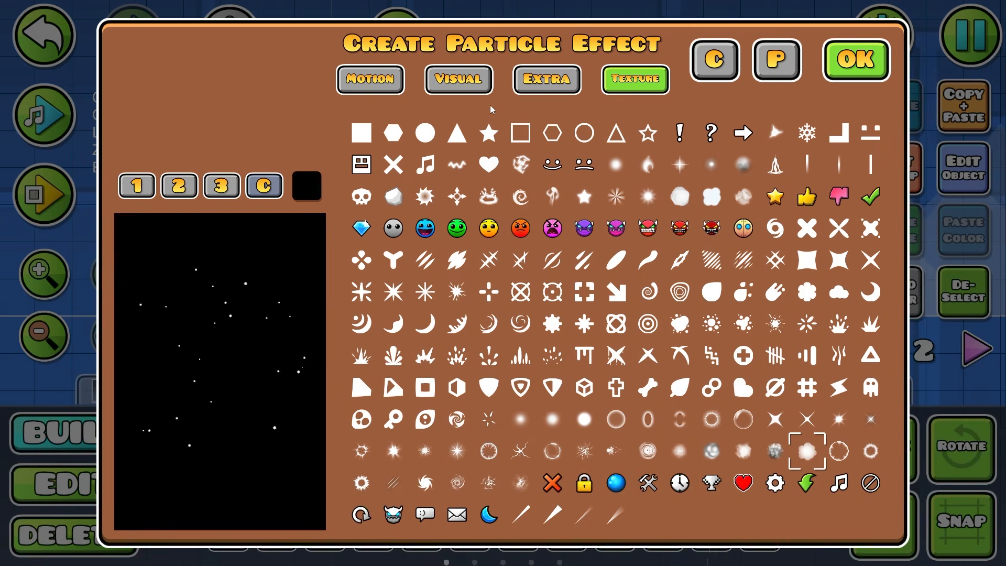
{"action": "left_click", "coordinate": [488, 88]}
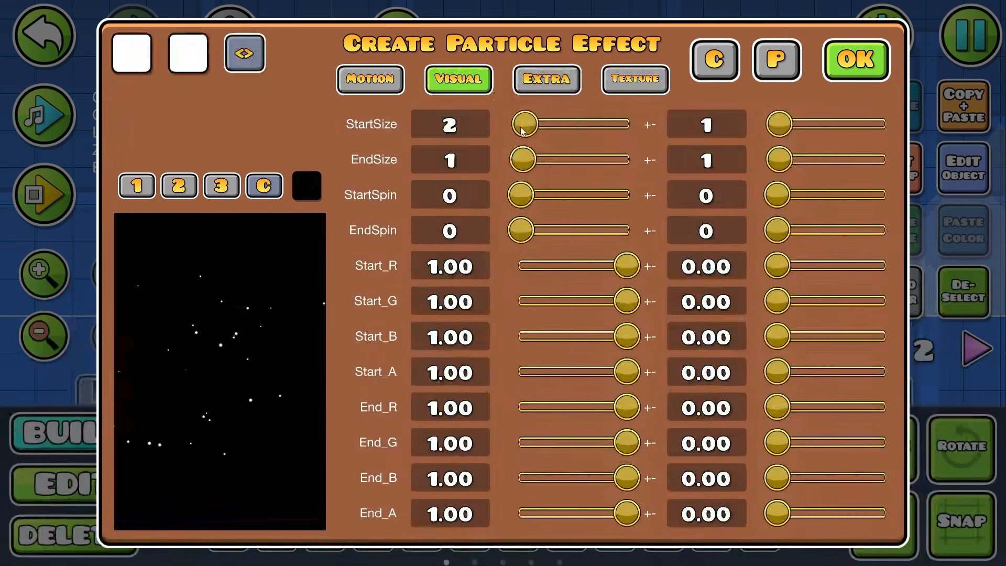
- Set the particles' StartSize to 50 with a variation of 37 and enable Start Size = End
{"action": "left_click_drag", "start_coordinate": [587, 126], "coordinate": [671, 124]}
{"action": "left_click_drag", "start_coordinate": [779, 130], "coordinate": [855, 139]}
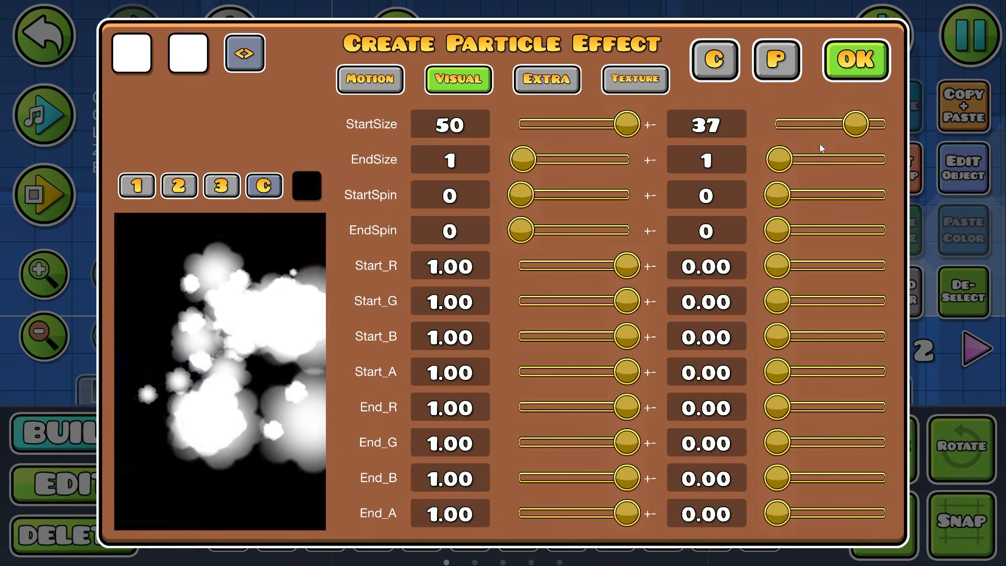
{"action": "left_click", "coordinate": [545, 81]}
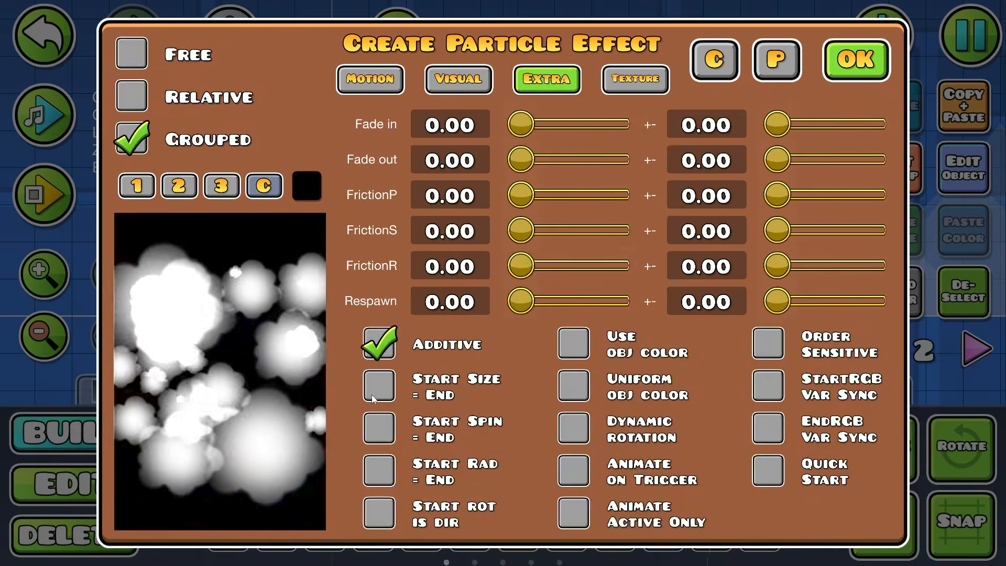
{"action": "left_click", "coordinate": [374, 397]}
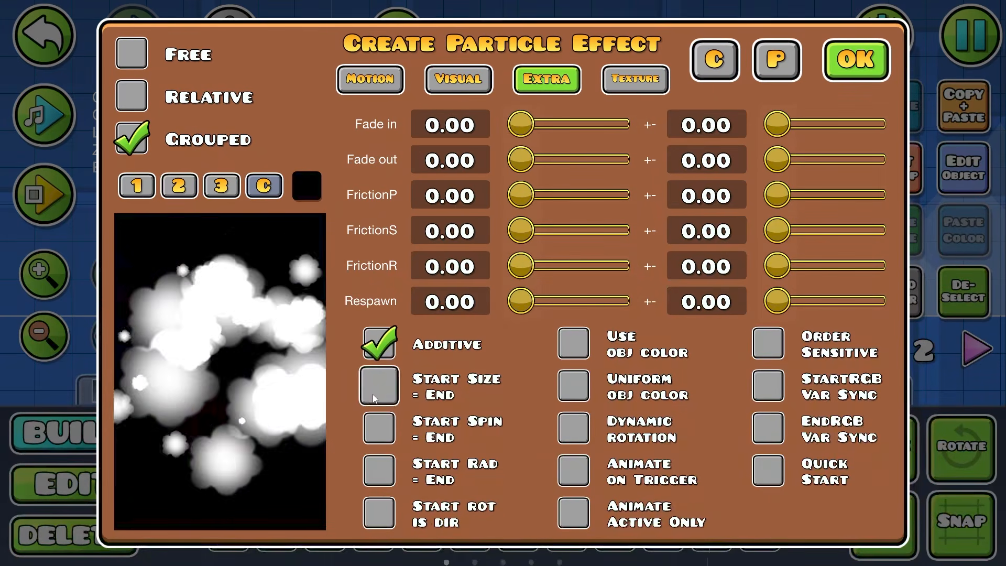
{"action": "left_click", "coordinate": [459, 80]}
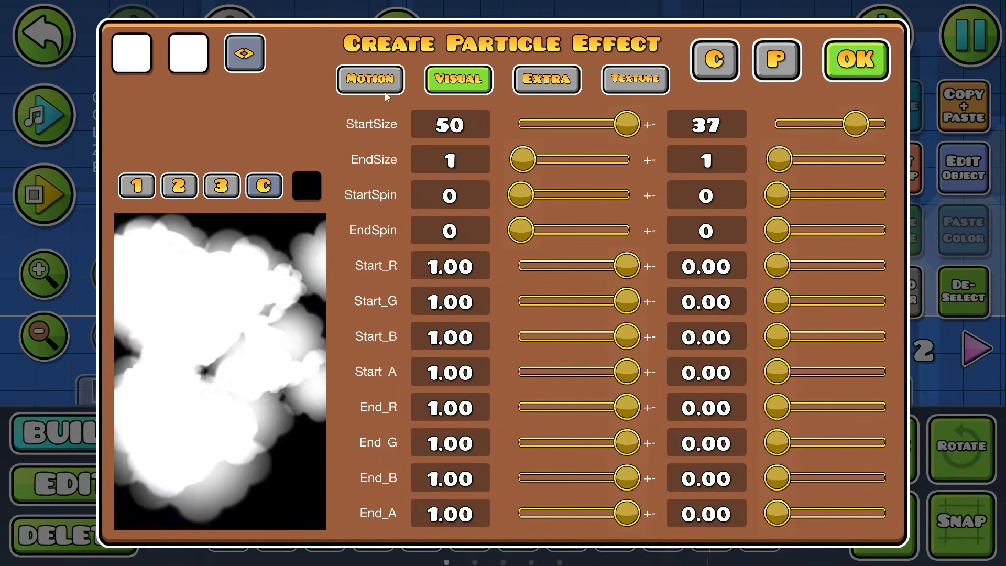
{"action": "left_click", "coordinate": [400, 74]}
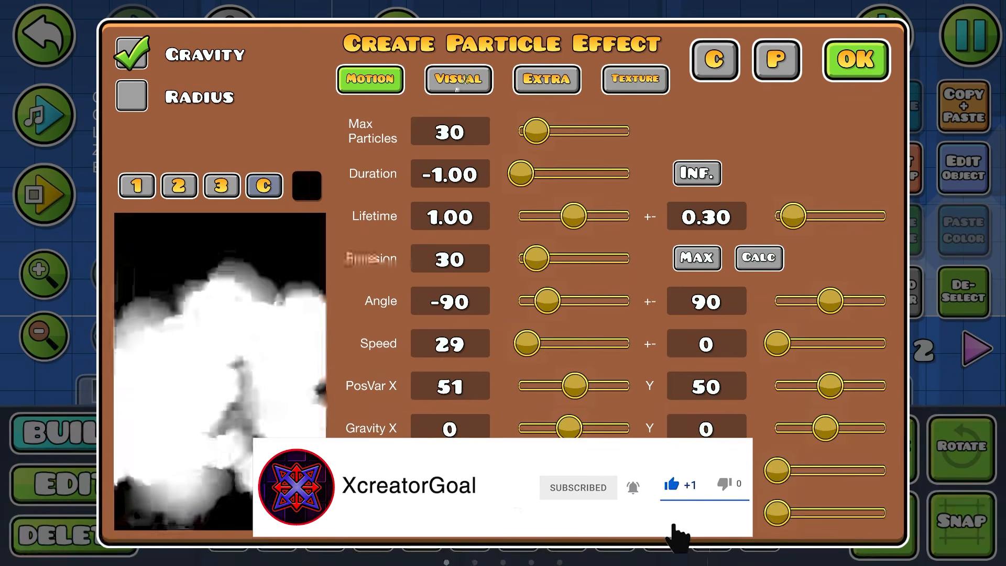
- Set the particles' Fade in and Fade out to 0.21 and their Lifetime to 2.00
{"action": "left_click", "coordinate": [526, 82]}
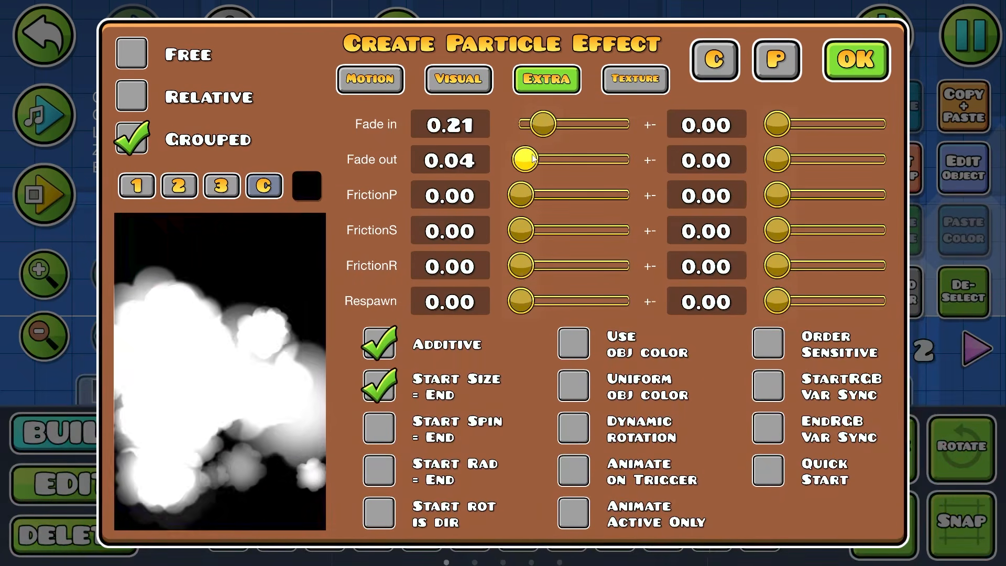
{"action": "left_click_drag", "start_coordinate": [533, 159], "coordinate": [543, 158]}
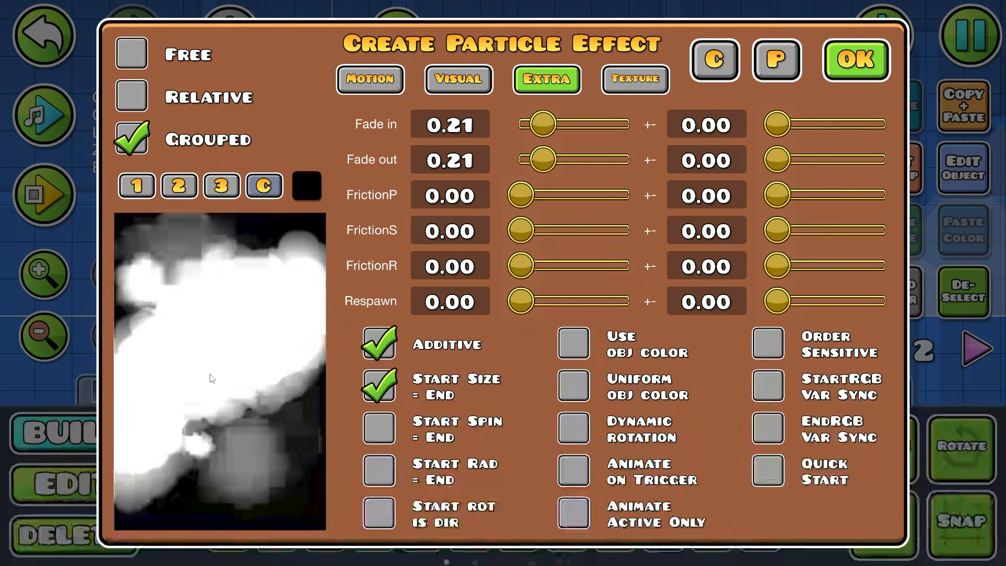
{"action": "left_click", "coordinate": [390, 83]}
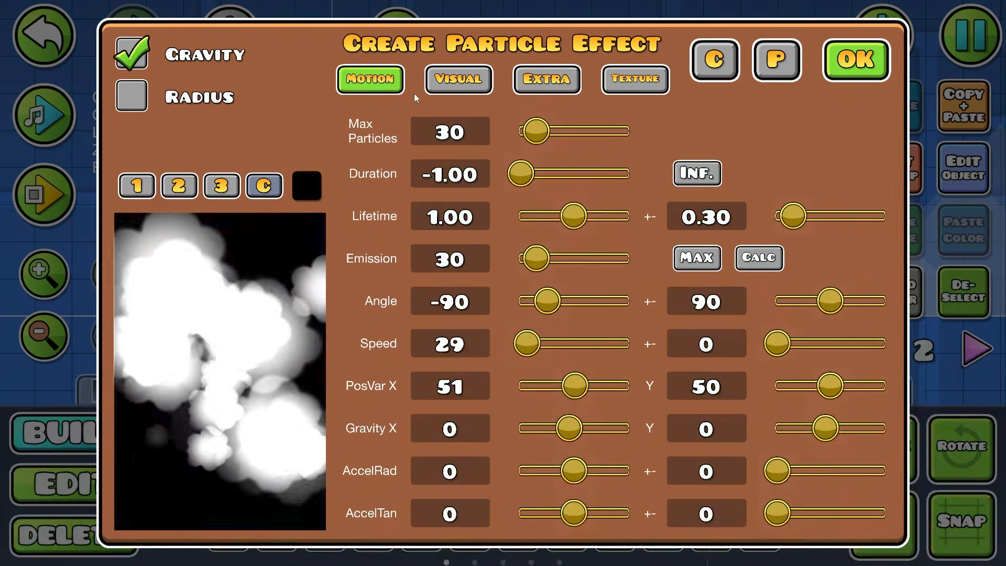
{"action": "left_click_drag", "start_coordinate": [573, 215], "coordinate": [641, 239]}
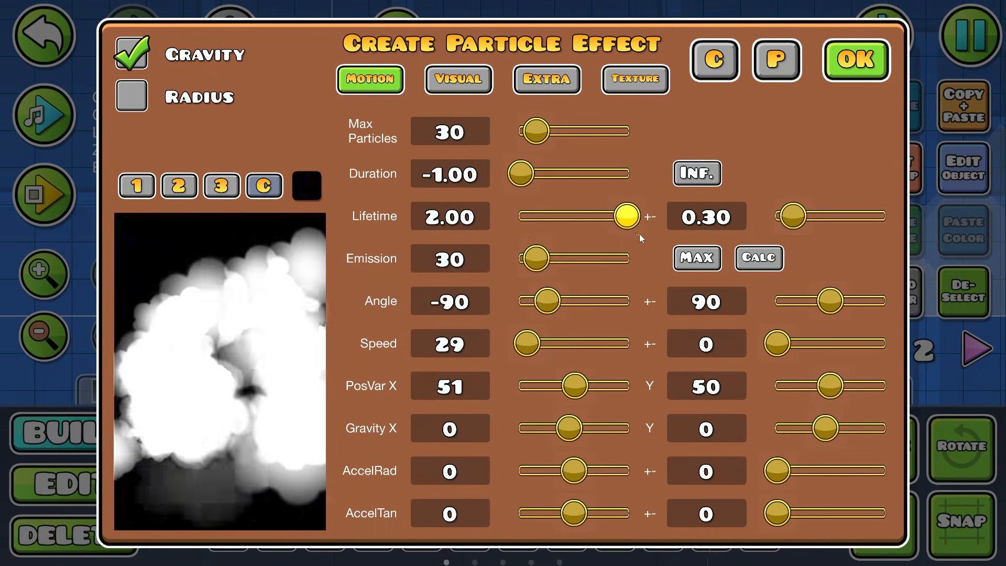
- Set the particles' Lifetime variation to 0.98 and their Emission to 10
{"action": "left_click_drag", "start_coordinate": [790, 220], "coordinate": [824, 224]}
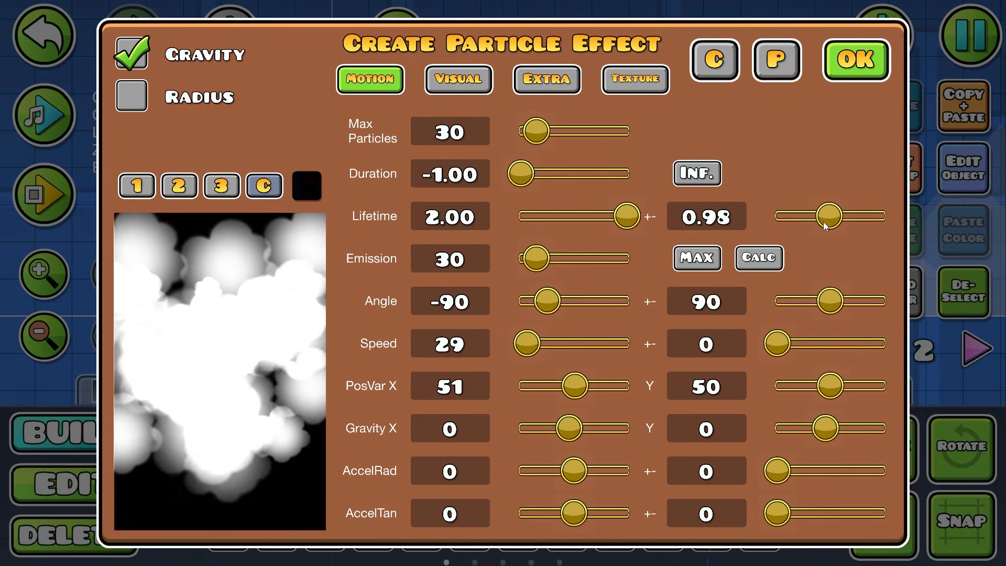
{"action": "left_click", "coordinate": [710, 265]}
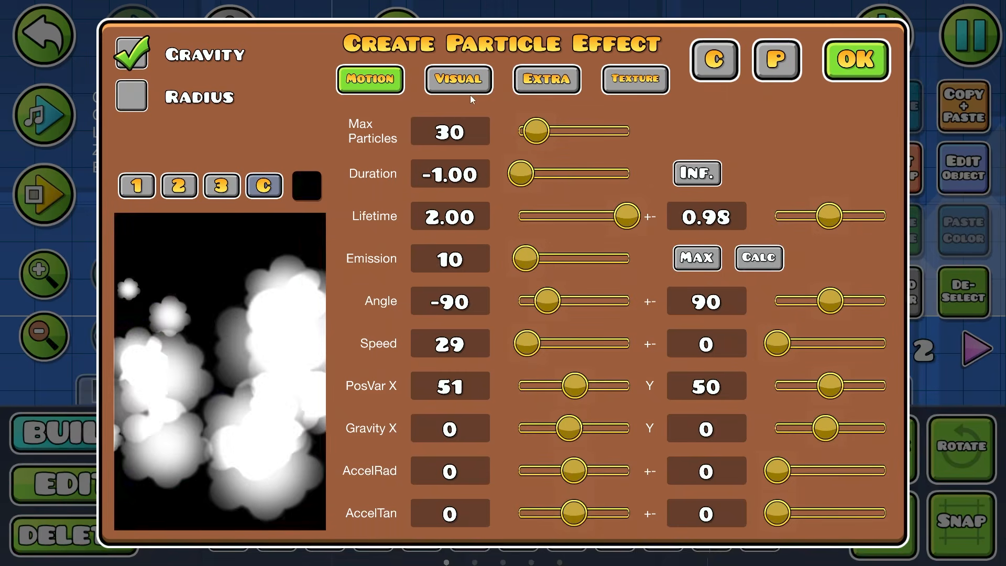
{"action": "left_click", "coordinate": [459, 81]}
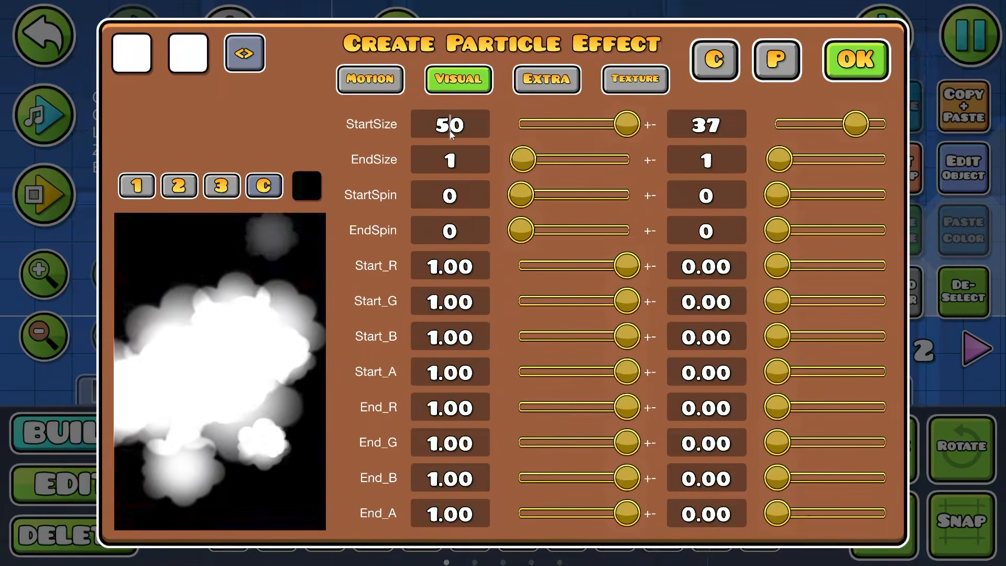
- Lengthen the particles' fades by setting Fade in to 0.61 and Fade out to 0.60
{"action": "left_click", "coordinate": [536, 84]}
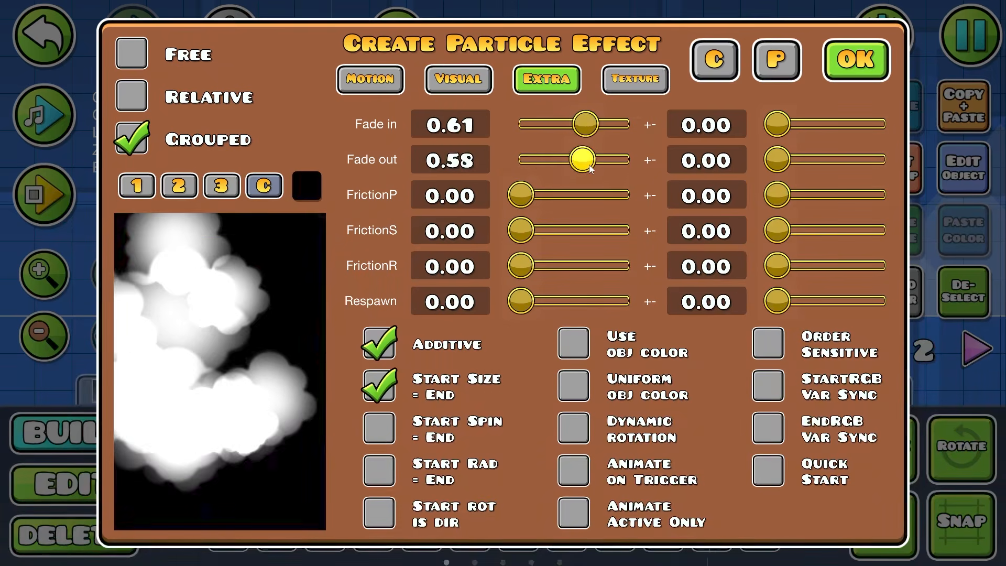
{"action": "left_click", "coordinate": [472, 125]}
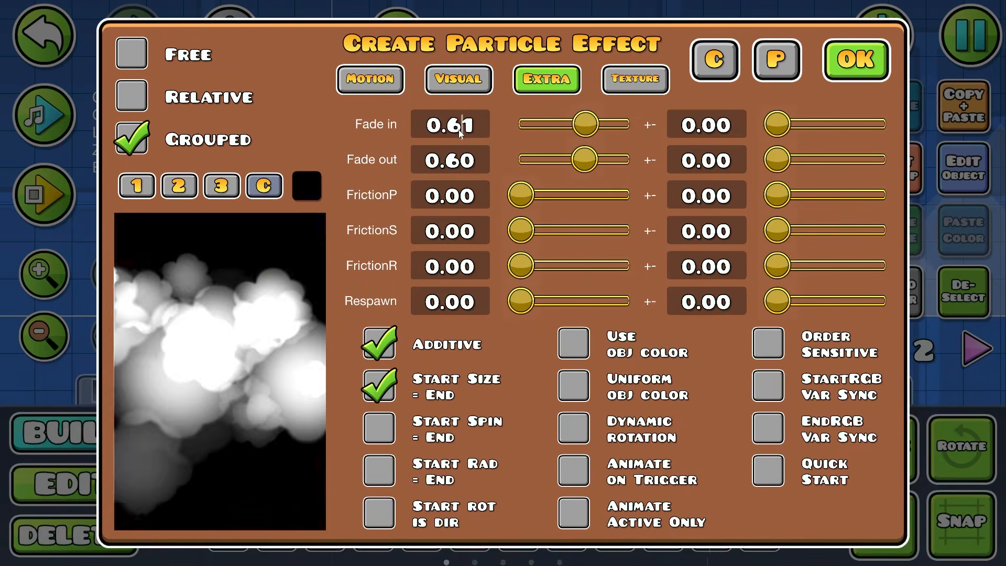
{"action": "left_click", "coordinate": [454, 191]}
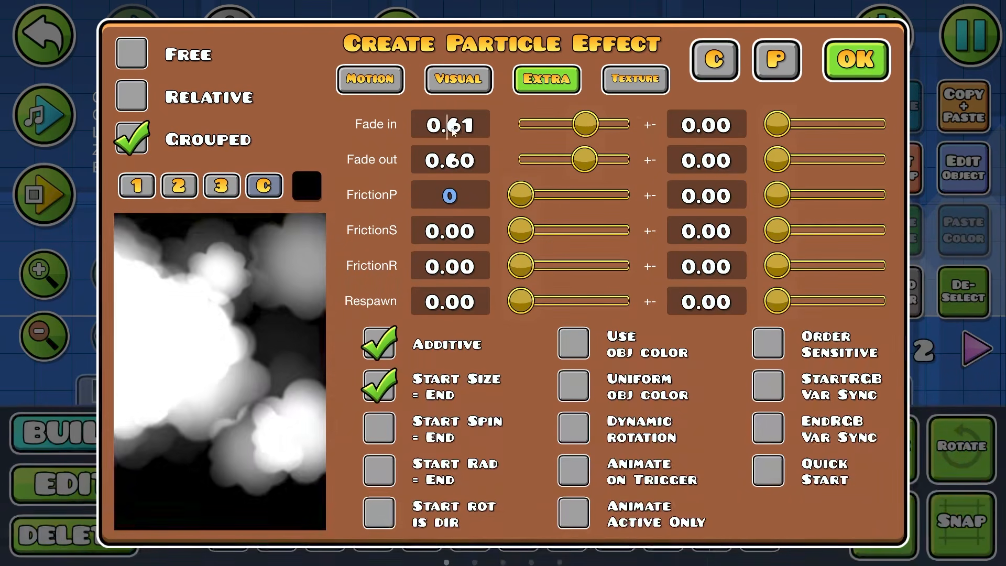
- Set the particles' Speed to 0 with a variation of 10
{"action": "left_click", "coordinate": [364, 79]}
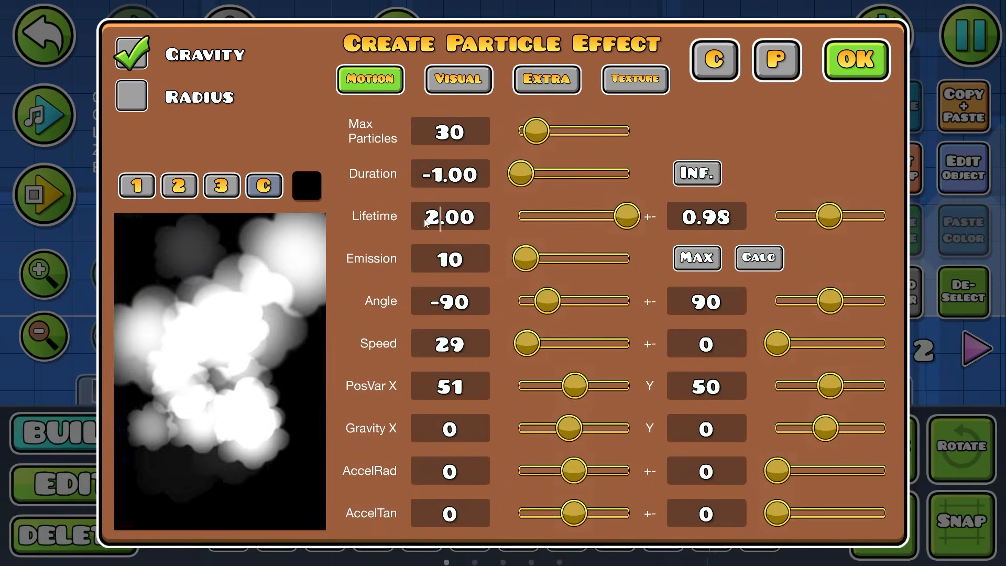
{"action": "left_click", "coordinate": [545, 81]}
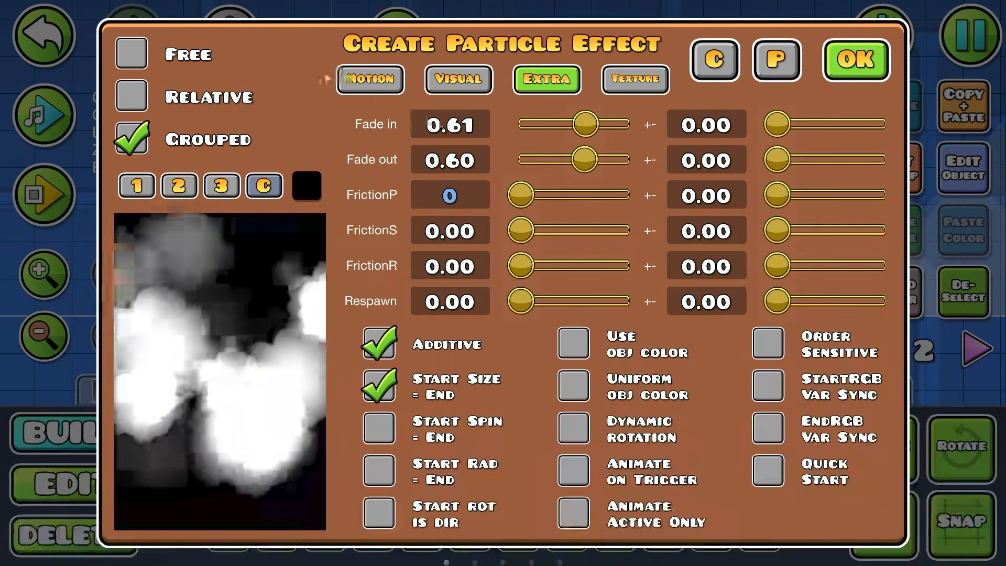
{"action": "left_click", "coordinate": [369, 79]}
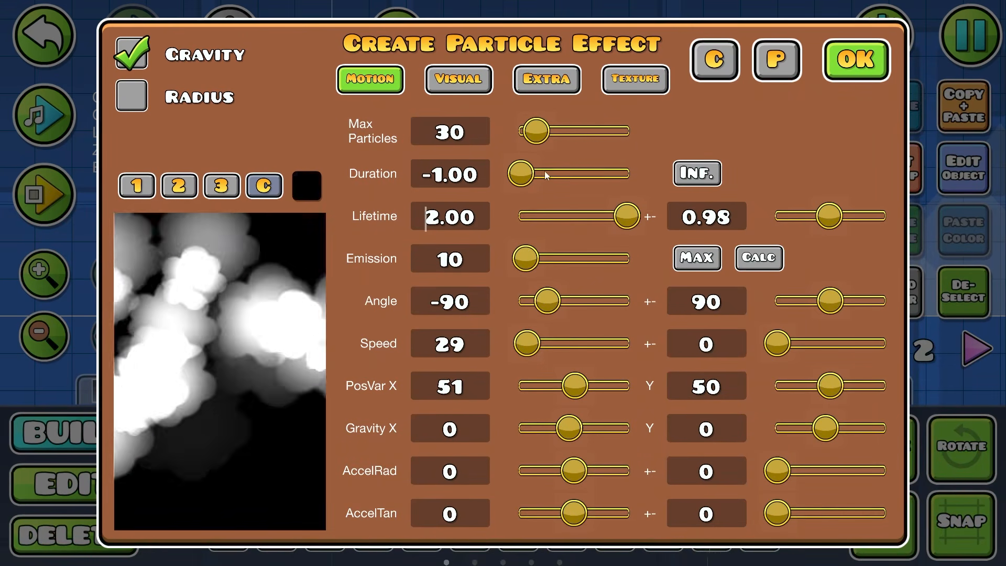
{"action": "left_click_drag", "start_coordinate": [535, 344], "coordinate": [529, 345]}
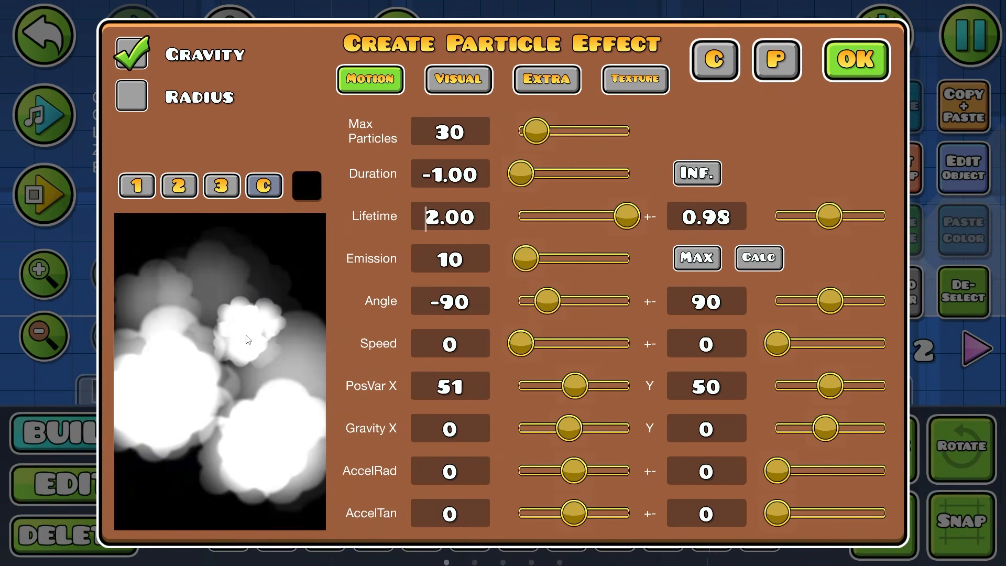
{"action": "left_click_drag", "start_coordinate": [772, 351], "coordinate": [771, 354]}
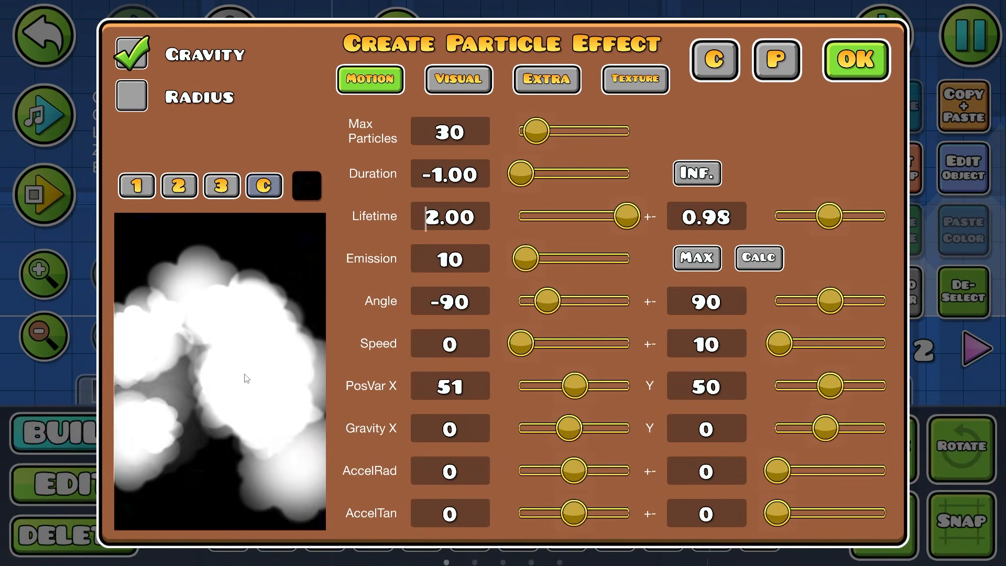
- Set the particles' Lifetime to 4.00 with a variation of 1.20 and recalculate Emission to 5
{"action": "left_click", "coordinate": [437, 229]}
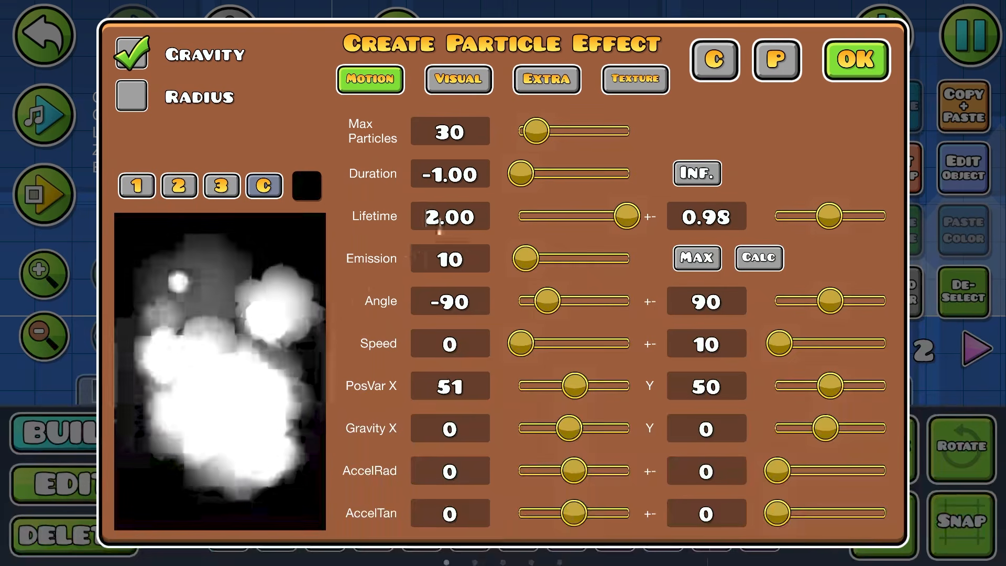
{"action": "key", "text": "BackSpace"}
{"action": "type", "text": "4"}
{"action": "left_click_drag", "start_coordinate": [829, 215], "coordinate": [841, 216]}
{"action": "left_click", "coordinate": [777, 265]}
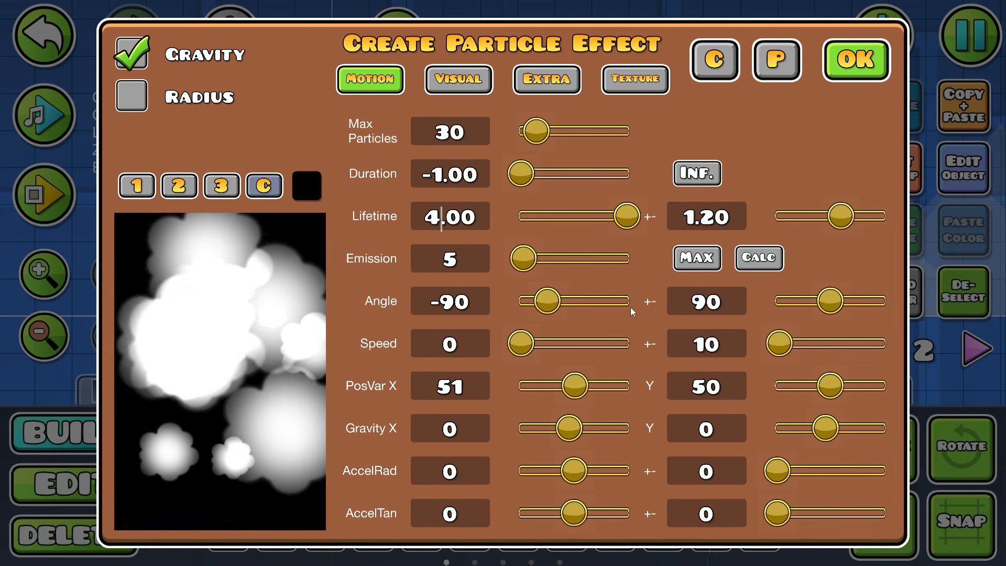
- Set Start_A to 0.24 with a variation of 0.53 and End_A to 0.25 with a variation of 0.56, and apply the effect
{"action": "left_click", "coordinate": [473, 91]}
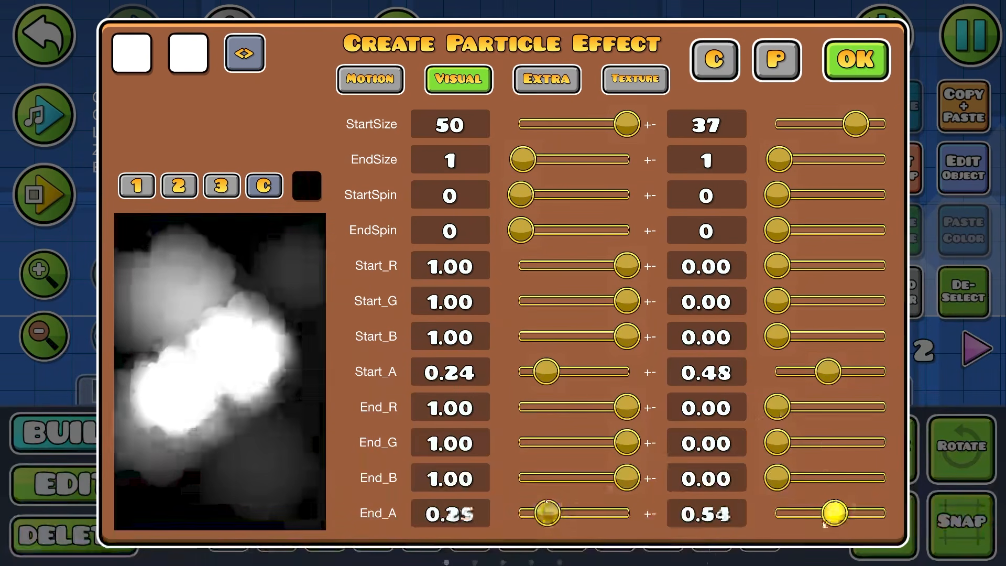
{"action": "left_click", "coordinate": [867, 63]}
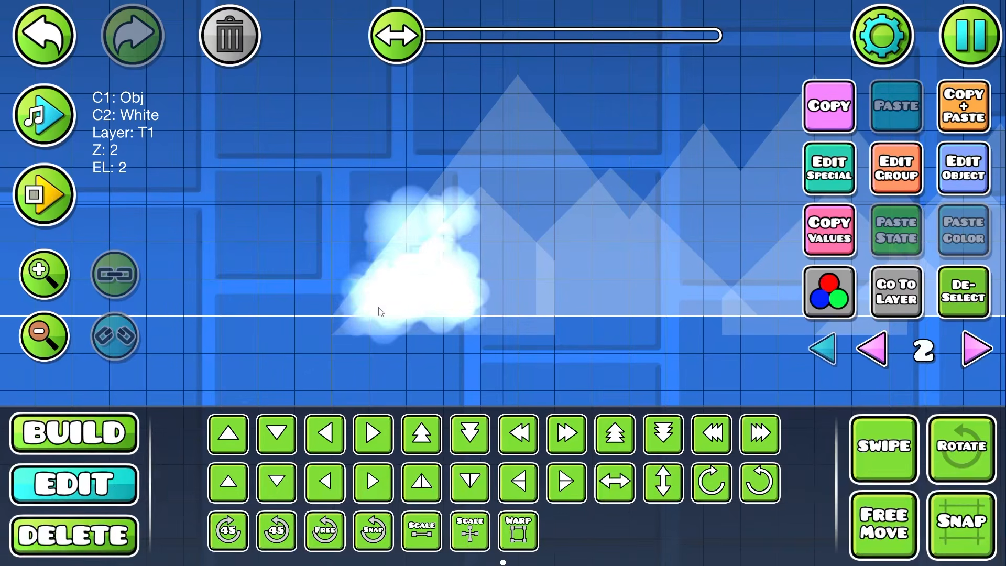
- Reduce the particle effect's Max Particles to 21 and its Emission to 4
{"action": "left_click", "coordinate": [811, 175]}
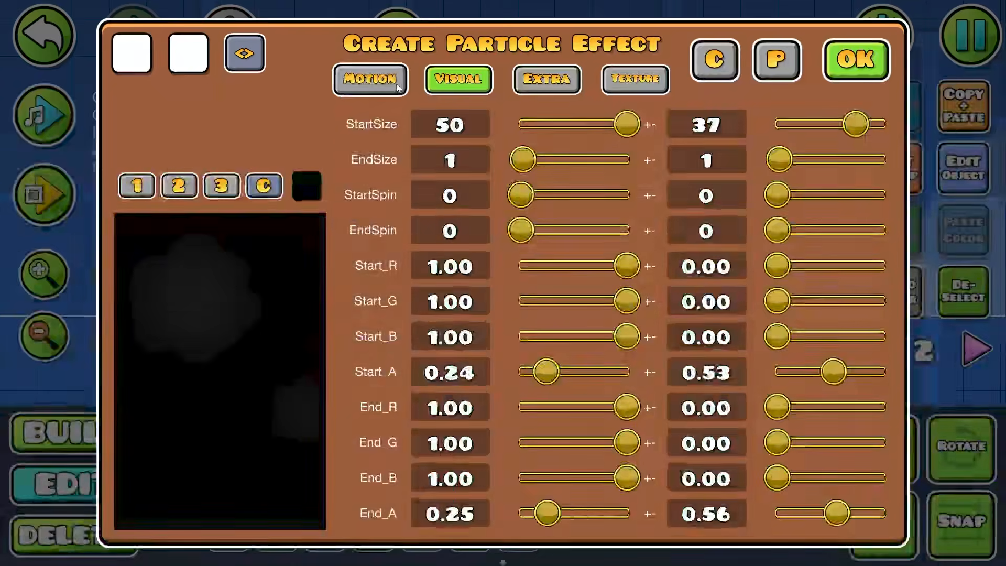
{"action": "left_click", "coordinate": [371, 79]}
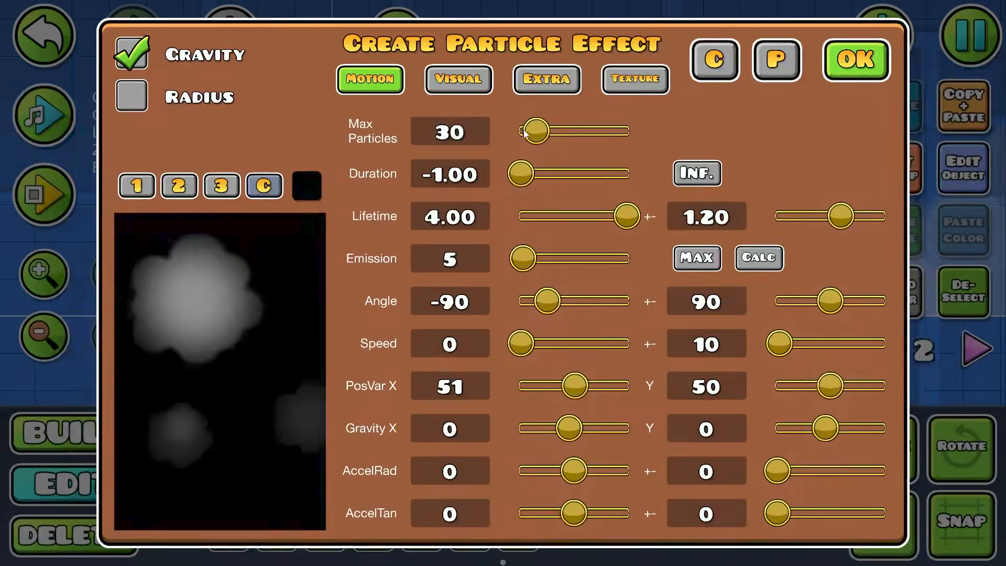
{"action": "left_click", "coordinate": [840, 59]}
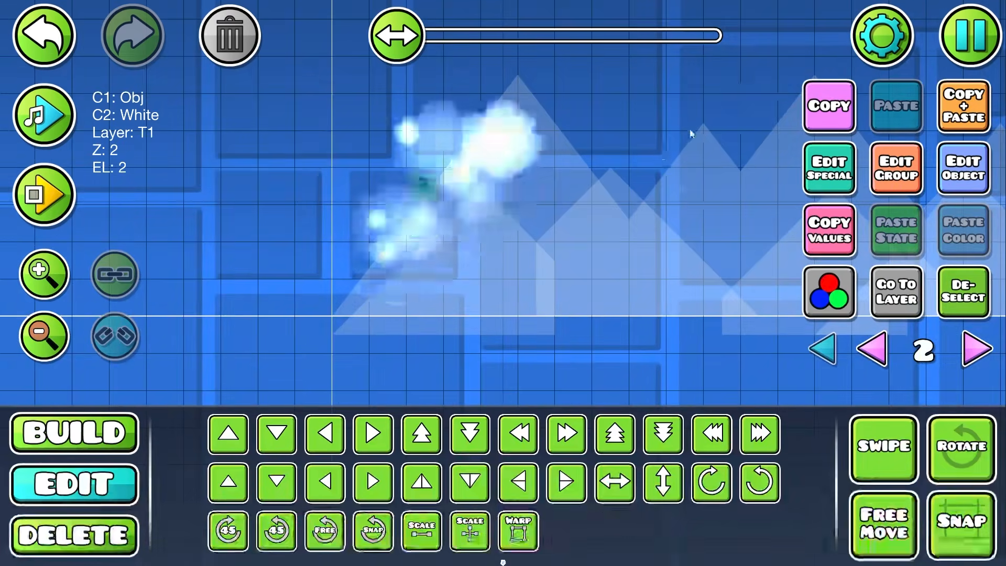
- Examine the clouds against the mountains with all editor layers shown, and return to layer 2
{"action": "left_click_drag", "start_coordinate": [691, 135], "coordinate": [547, 218]}
{"action": "scroll", "coordinate": [539, 223], "scroll_direction": "down", "scroll_amount": 1}
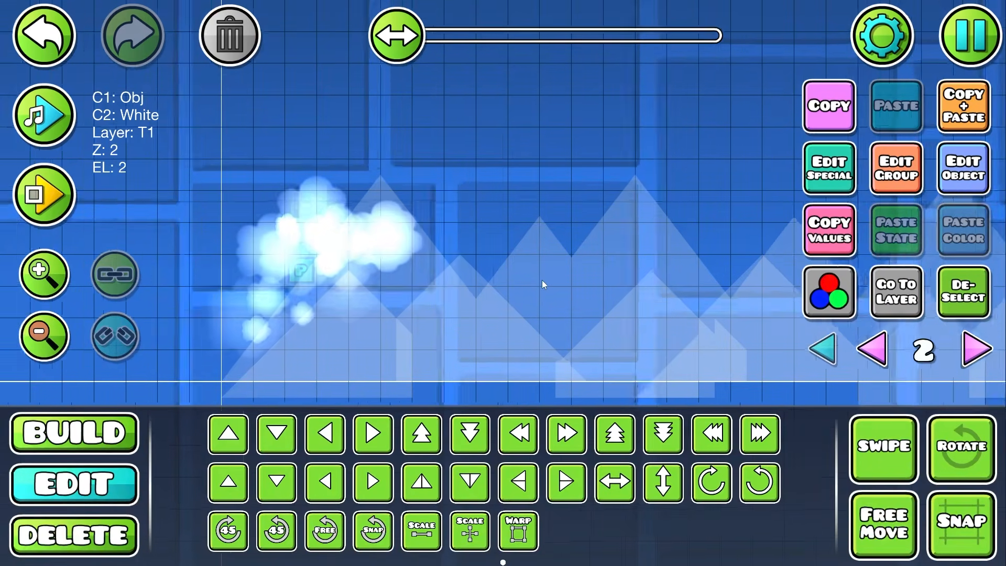
{"action": "left_click_drag", "start_coordinate": [509, 287], "coordinate": [497, 290]}
{"action": "key", "text": "Left"}
{"action": "key", "text": "Left"}
{"action": "key", "text": "Left"}
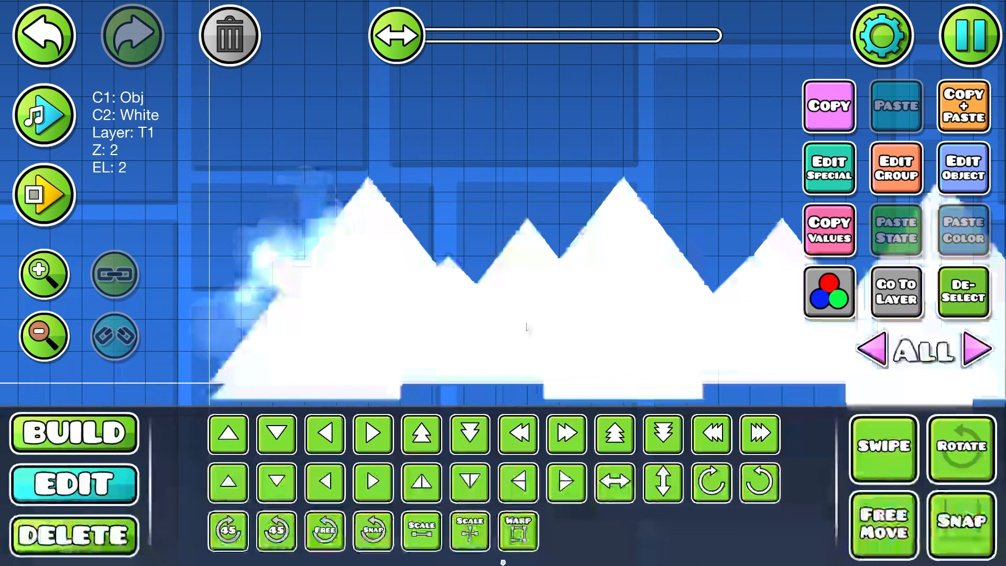
{"action": "key", "text": "Right"}
{"action": "key", "text": "Right"}
{"action": "key", "text": "Right"}
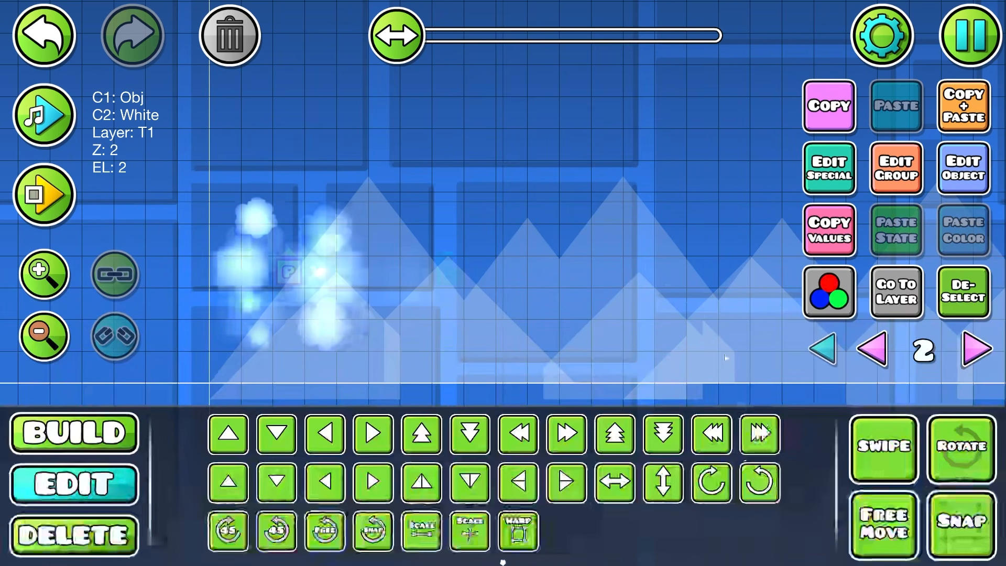
- Duplicate the particle object repeatedly at even spacing along the mountain range until there are eight, and deselect them
{"action": "left_click", "coordinate": [756, 439]}
{"action": "key", "text": "d"}
{"action": "key", "text": "a"}
{"action": "key", "text": "ctrl+d"}
{"action": "left_click", "coordinate": [762, 434]}
{"action": "left_click_drag", "start_coordinate": [744, 400], "coordinate": [561, 386]}
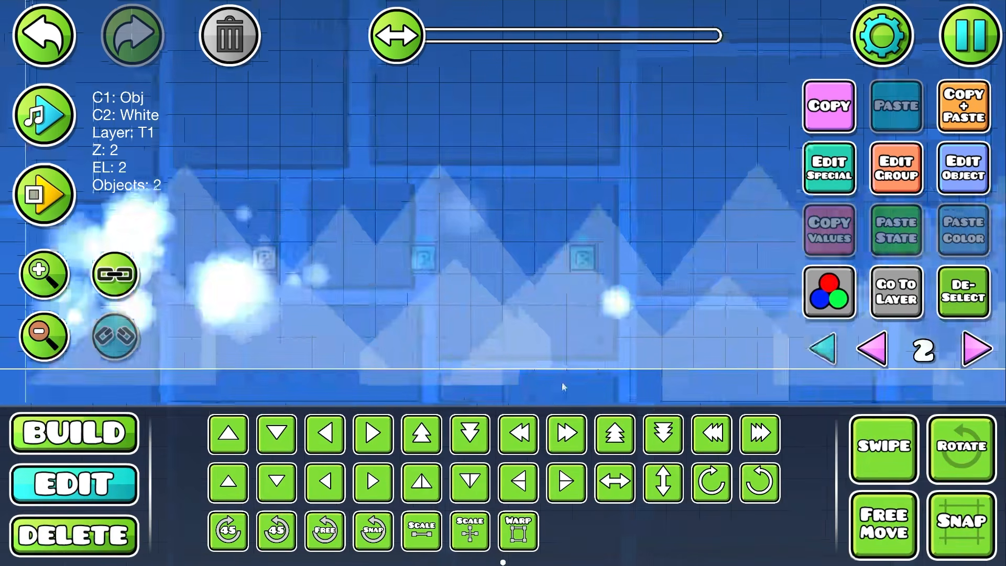
{"action": "key", "text": "ctrl+d"}
{"action": "left_click", "coordinate": [769, 440]}
{"action": "left_click_drag", "start_coordinate": [932, 345], "coordinate": [381, 332]}
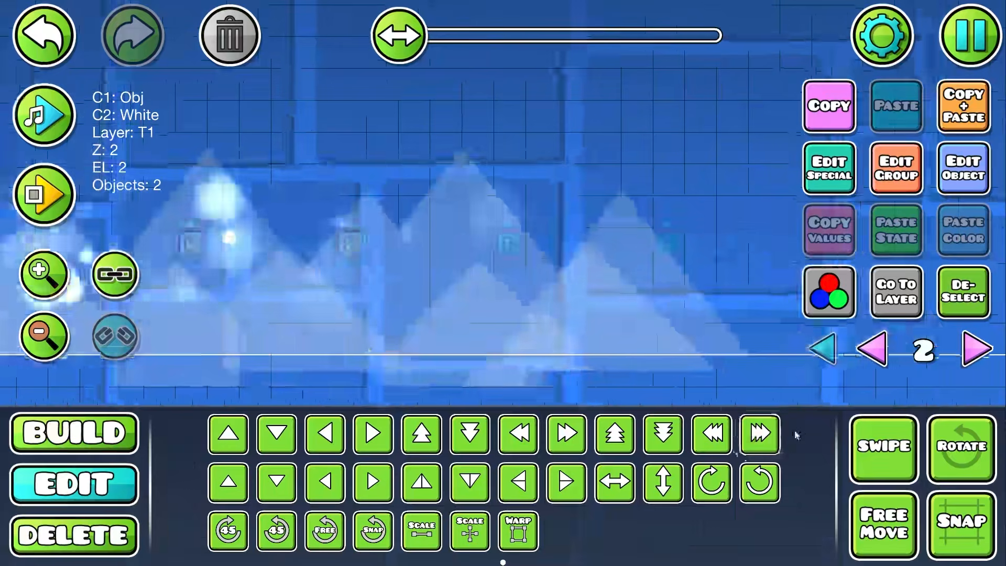
{"action": "left_click", "coordinate": [963, 292]}
- Select all eight particle objects along the mountains and enable Quick Start for them
{"action": "scroll", "coordinate": [503, 283], "scroll_direction": "down", "scroll_amount": 3}
{"action": "left_click_drag", "start_coordinate": [340, 272], "coordinate": [526, 285]}
{"action": "scroll", "coordinate": [540, 291], "scroll_direction": "down", "scroll_amount": 1}
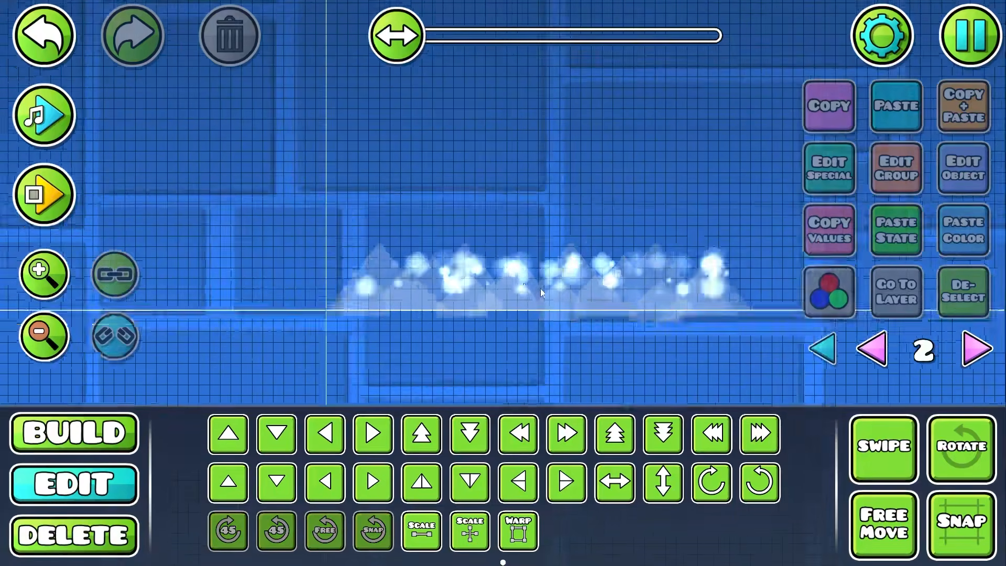
{"action": "scroll", "coordinate": [542, 293], "scroll_direction": "up", "scroll_amount": 1}
{"action": "left_click_drag", "start_coordinate": [295, 317], "coordinate": [838, 227]}
{"action": "scroll", "coordinate": [822, 237], "scroll_direction": "up", "scroll_amount": 2}
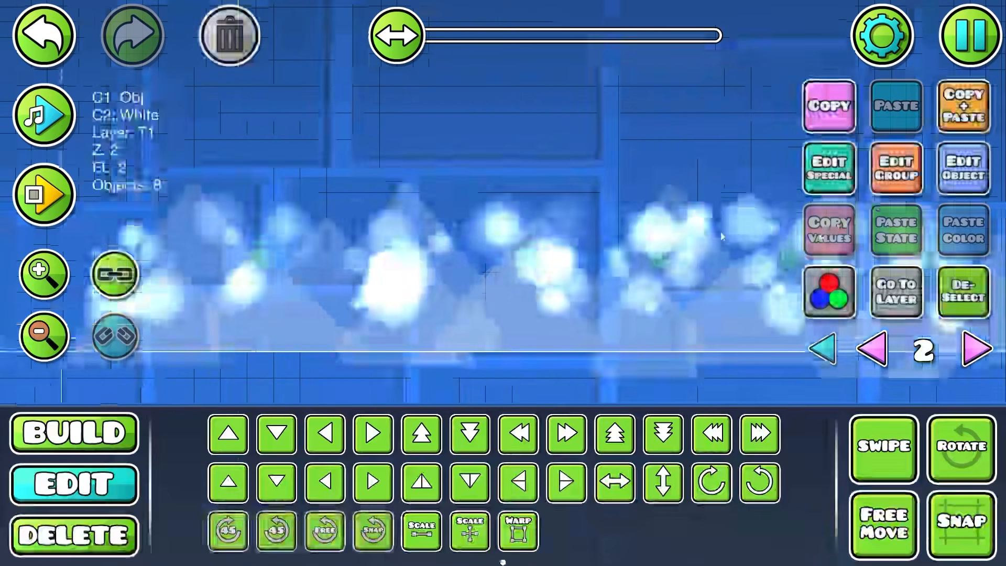
{"action": "left_click", "coordinate": [818, 184]}
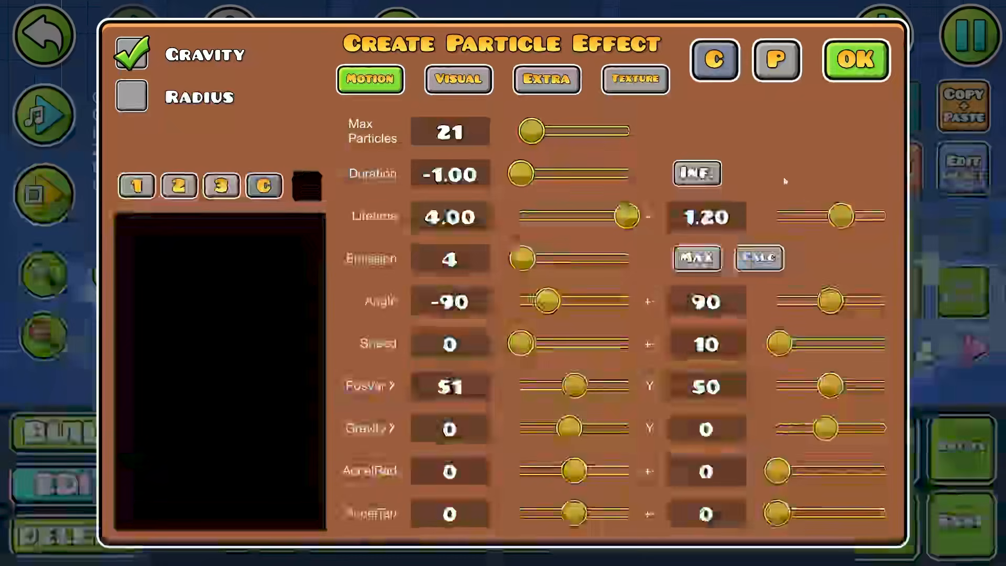
{"action": "left_click", "coordinate": [546, 84]}
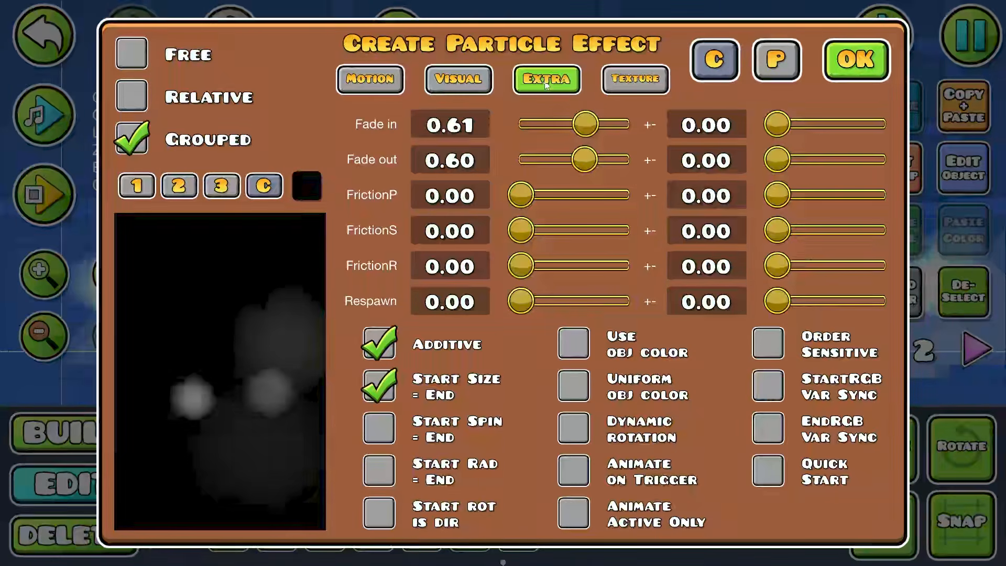
{"action": "left_click", "coordinate": [783, 467]}
{"action": "left_click", "coordinate": [369, 79]}
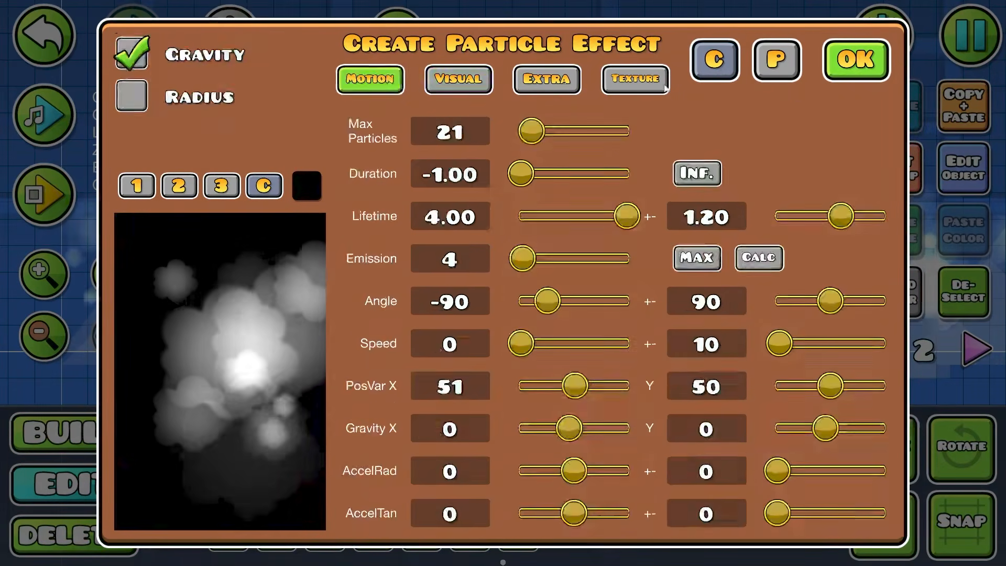
{"action": "left_click", "coordinate": [855, 63]}
- Find the Song trigger among the build objects and place it ahead of the first mountain
{"action": "left_click_drag", "start_coordinate": [572, 201], "coordinate": [818, 186]}
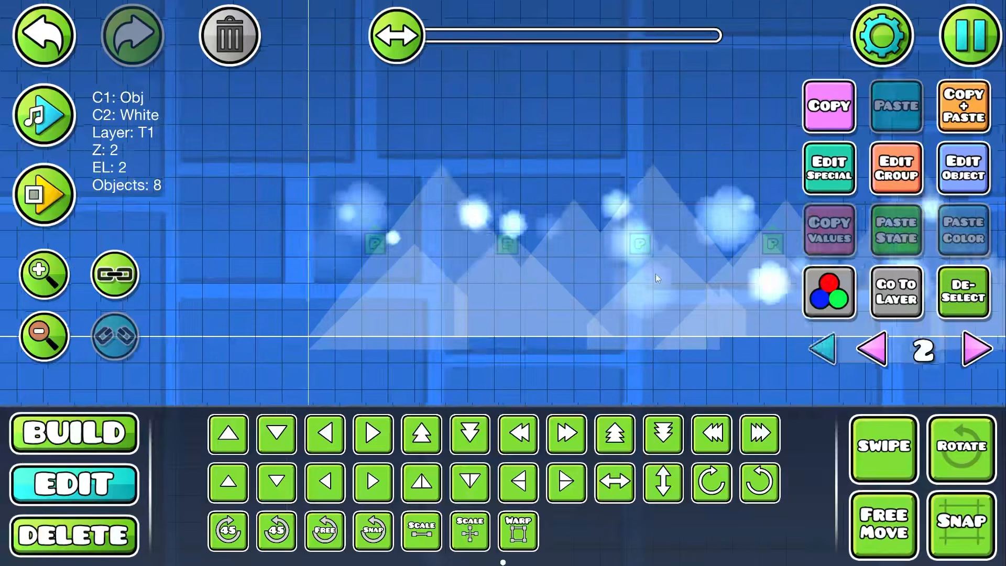
{"action": "left_click", "coordinate": [882, 36]}
{"action": "left_click", "coordinate": [501, 513]}
{"action": "left_click", "coordinate": [75, 434]}
{"action": "left_click", "coordinate": [826, 393]}
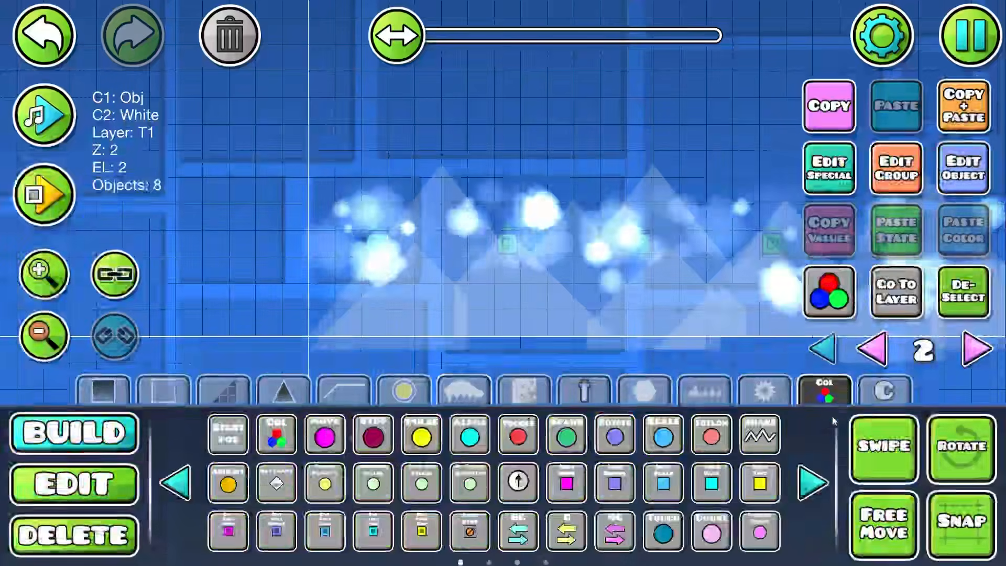
{"action": "left_click", "coordinate": [811, 482]}
{"action": "left_click", "coordinate": [712, 482]}
{"action": "left_click", "coordinate": [158, 218]}
- Playtest the level several times to check the clouds over the mountains, and return to editing
{"action": "key", "text": "Return"}
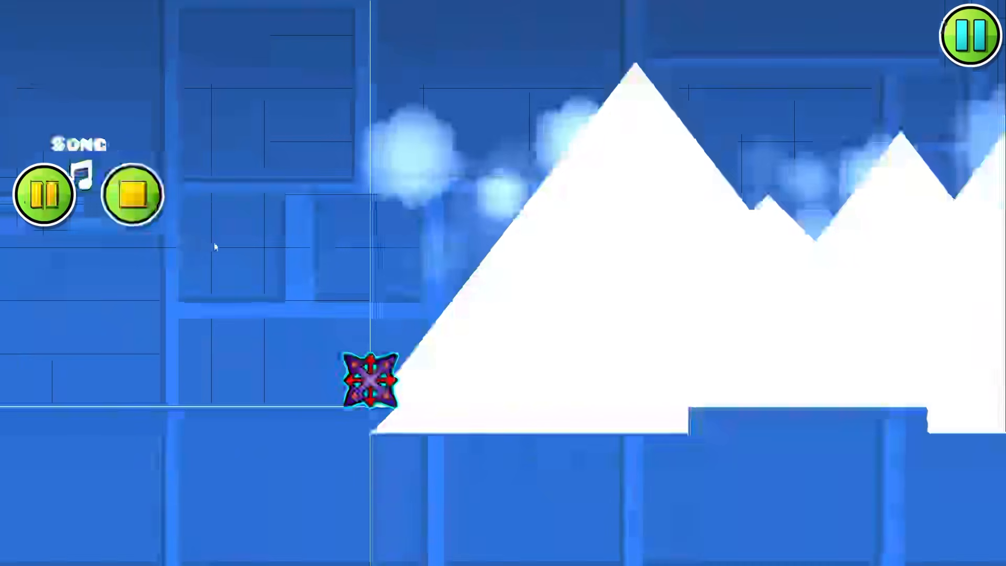
{"action": "key", "text": "Return"}
{"action": "key", "text": "Return"}
{"action": "key", "text": "Return"}
{"action": "key", "text": "Return"}
{"action": "key", "text": "Return"}
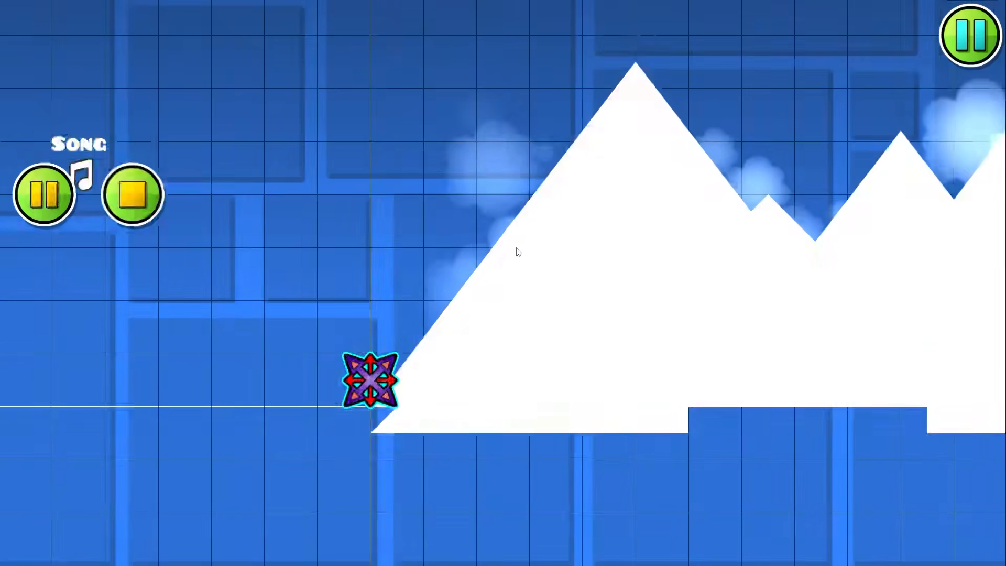
{"action": "key", "text": "Return"}
{"action": "key", "text": "Return"}
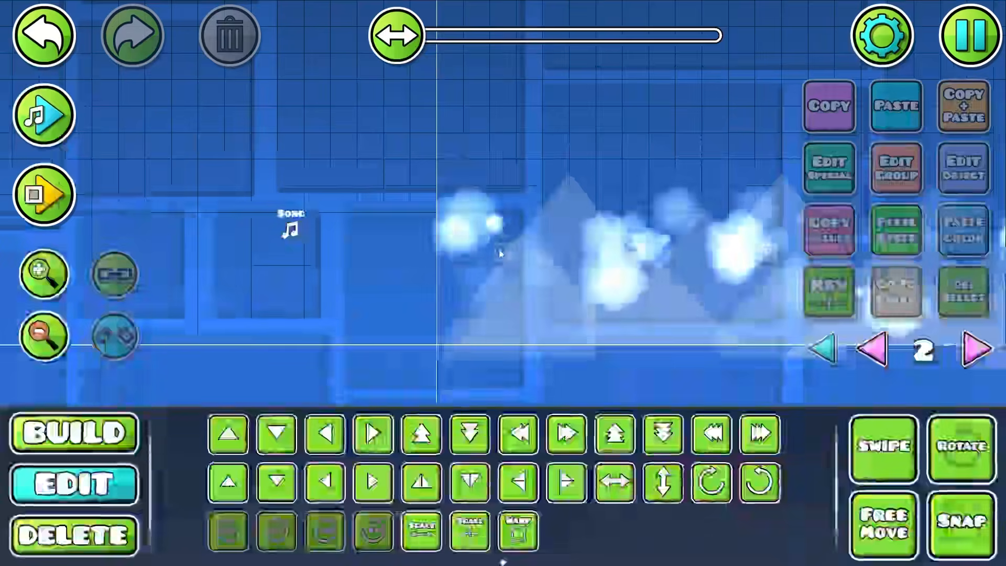
- Review the motion settings of a particle object near the first mountain and close them
{"action": "left_click", "coordinate": [501, 252]}
{"action": "left_click", "coordinate": [832, 189]}
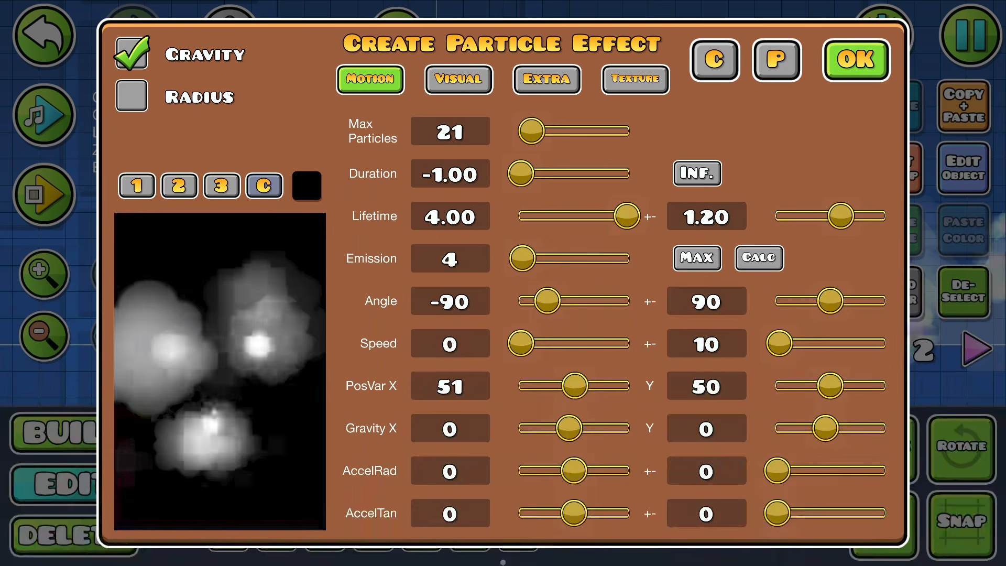
{"action": "left_click", "coordinate": [858, 63]}
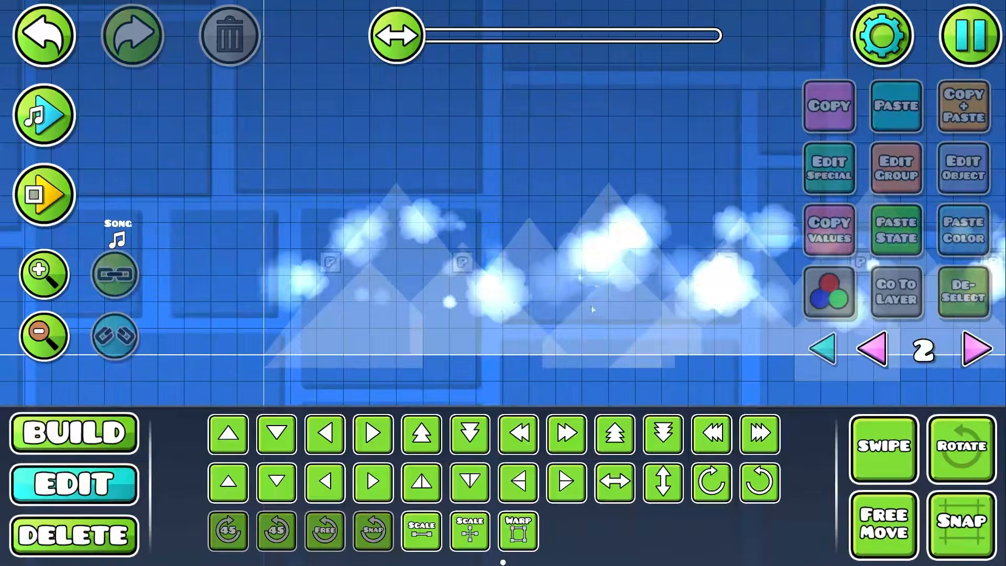
- Look over the cloud-covered mountain range, save the level and resume editing
{"action": "scroll", "coordinate": [591, 307], "scroll_direction": "down", "scroll_amount": 1}
{"action": "left_click_drag", "start_coordinate": [602, 310], "coordinate": [454, 292]}
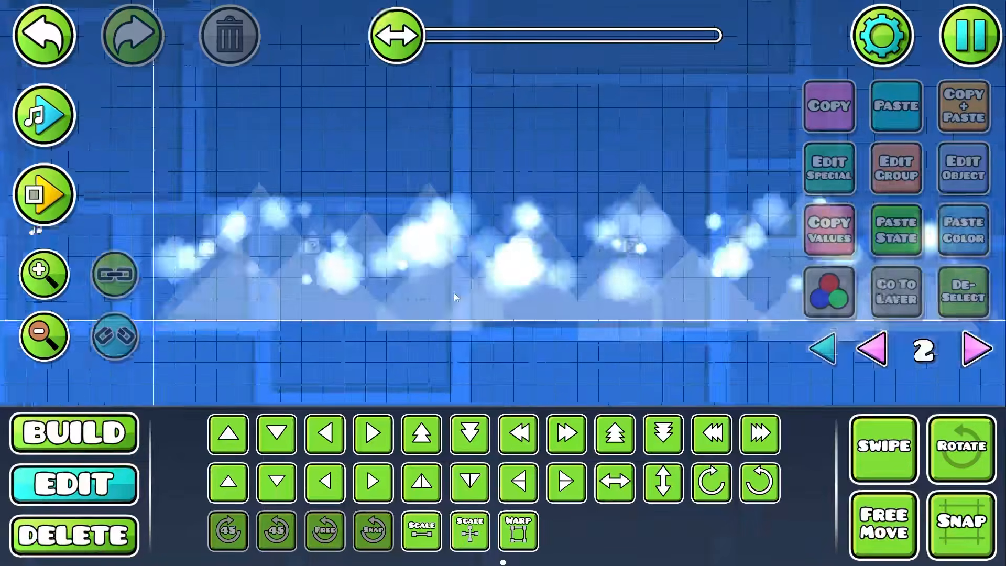
{"action": "left_click_drag", "start_coordinate": [597, 362], "coordinate": [512, 347]}
{"action": "scroll", "coordinate": [584, 320], "scroll_direction": "down", "scroll_amount": 2}
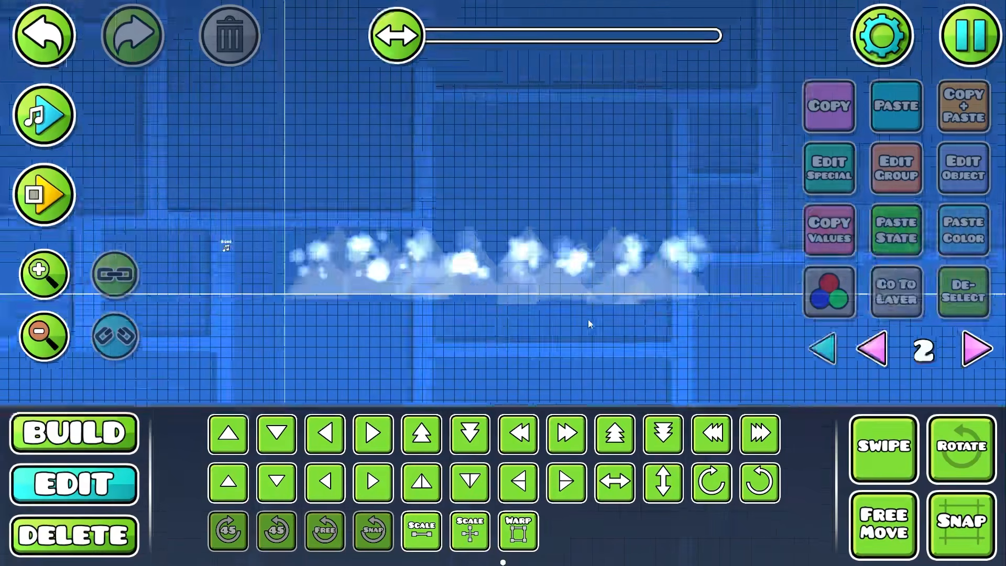
{"action": "left_click_drag", "start_coordinate": [625, 327], "coordinate": [684, 328]}
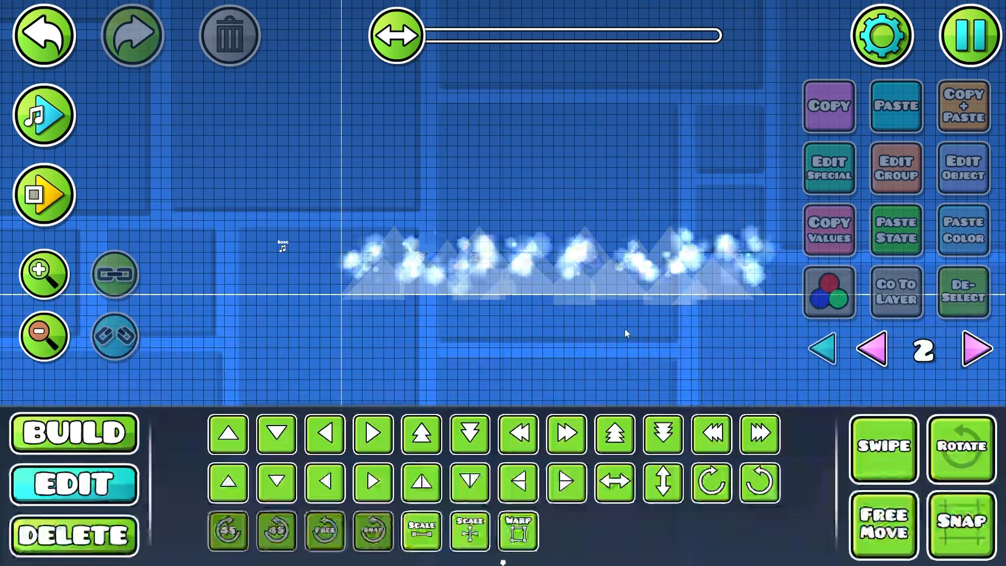
{"action": "scroll", "coordinate": [624, 329], "scroll_direction": "up", "scroll_amount": 3}
{"action": "key", "text": "Escape"}
{"action": "left_click", "coordinate": [571, 358]}
{"action": "left_click", "coordinate": [571, 355]}
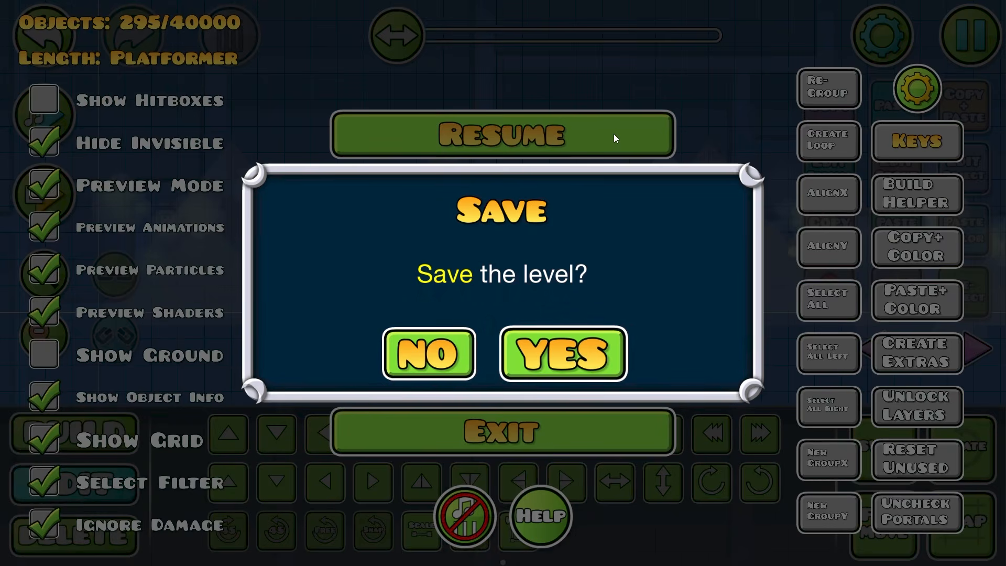
{"action": "left_click", "coordinate": [614, 134]}
- Show all editor layers together, step through layers 0 to 3, and return to the start of the layers
{"action": "left_click", "coordinate": [828, 356]}
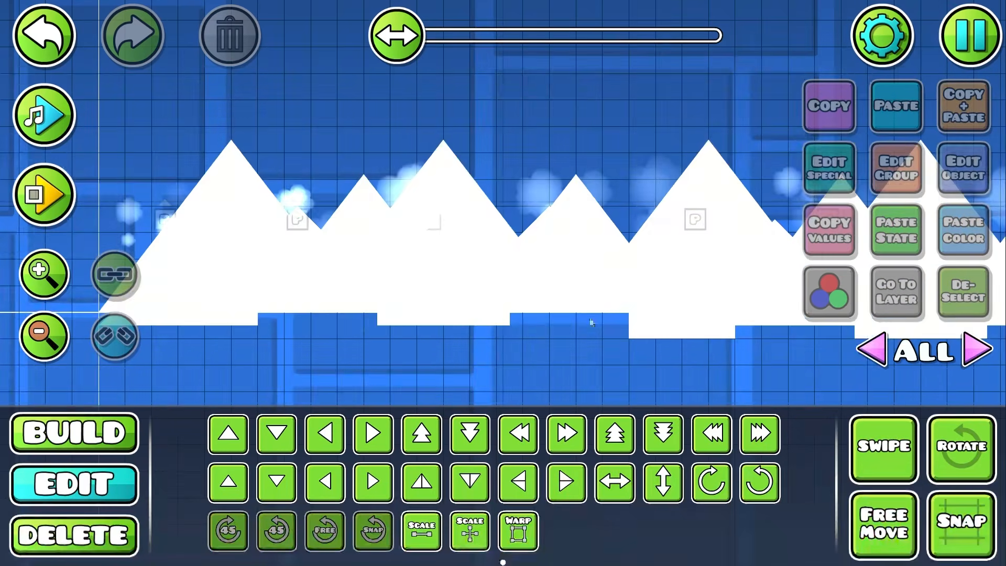
{"action": "left_click", "coordinate": [974, 354]}
{"action": "left_click", "coordinate": [975, 354]}
{"action": "left_click", "coordinate": [975, 354]}
{"action": "left_click", "coordinate": [975, 354]}
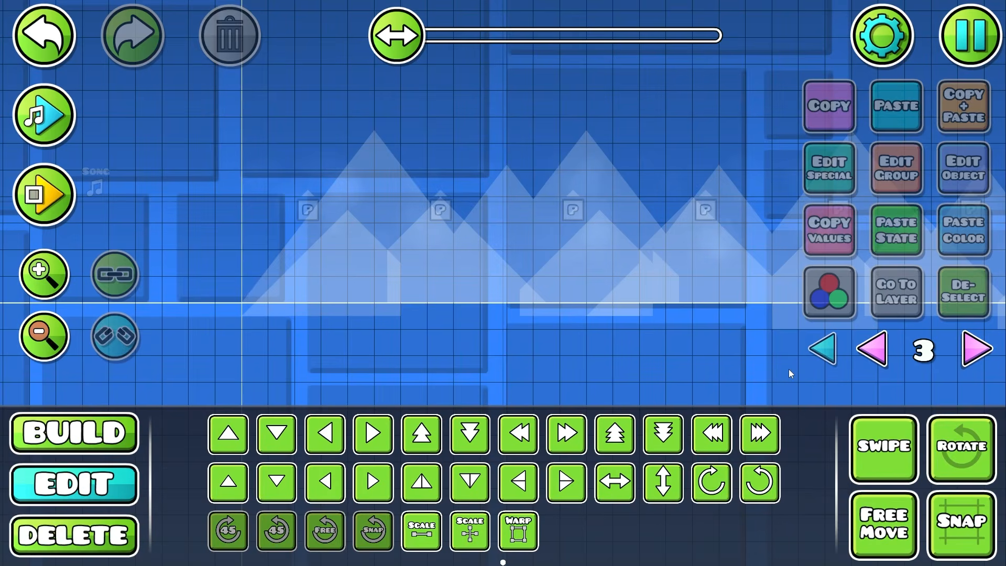
{"action": "left_click", "coordinate": [835, 351]}
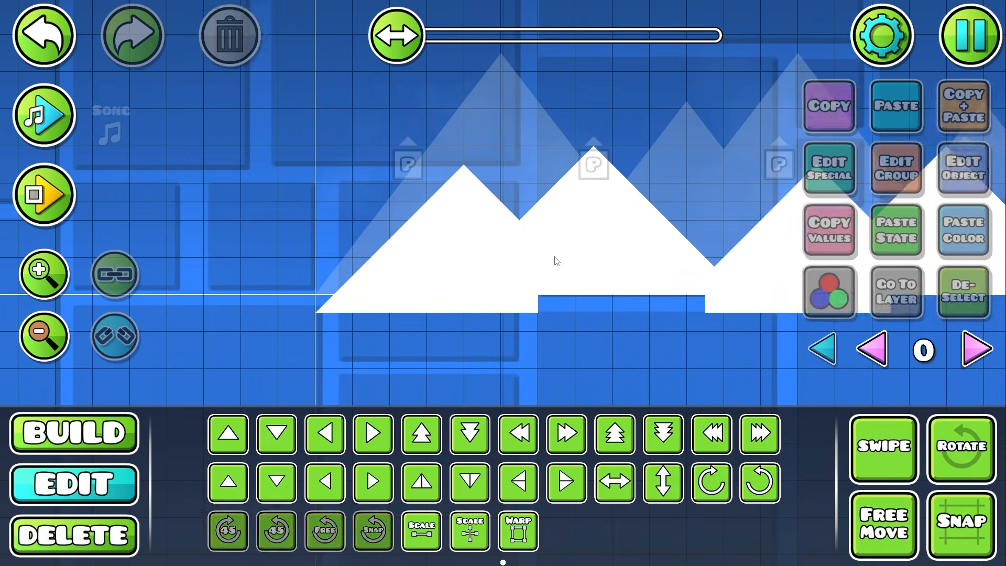
- Check the editor layer, Z order and Z layer settings of a block in the layer 0 mountains, and deselect it
{"action": "left_click", "coordinate": [556, 259]}
{"action": "left_click", "coordinate": [884, 181]}
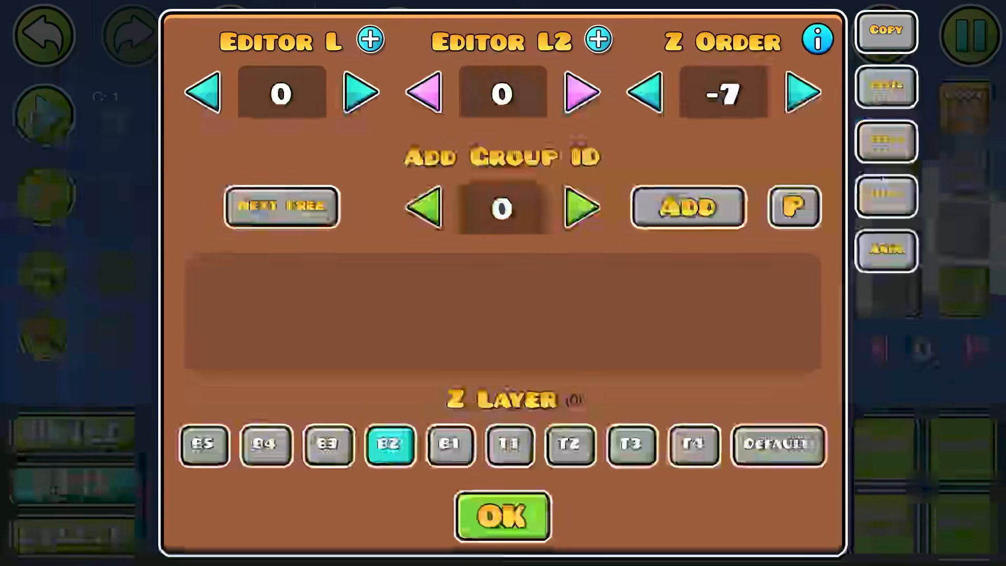
{"action": "key", "text": "Escape"}
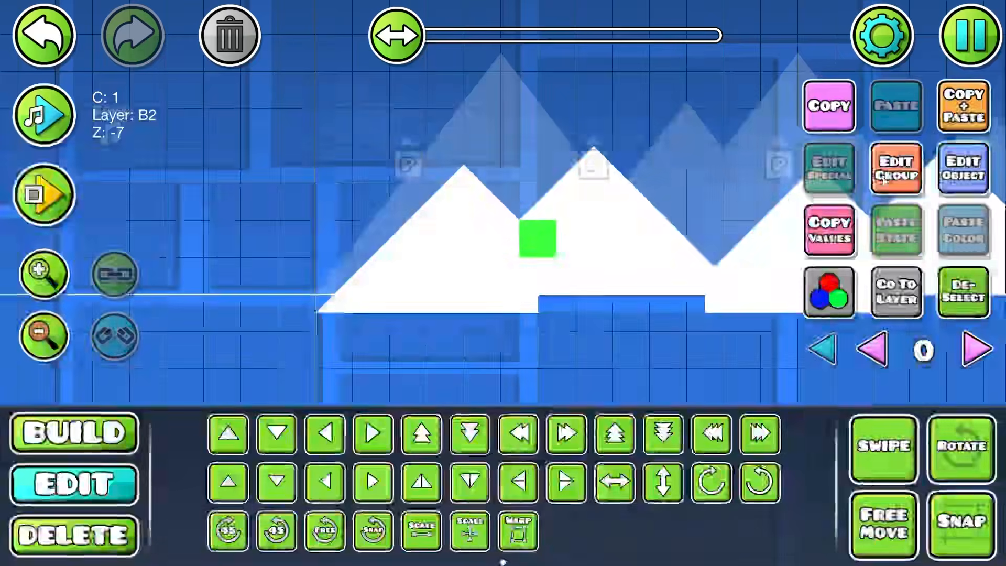
{"action": "left_click", "coordinate": [880, 179]}
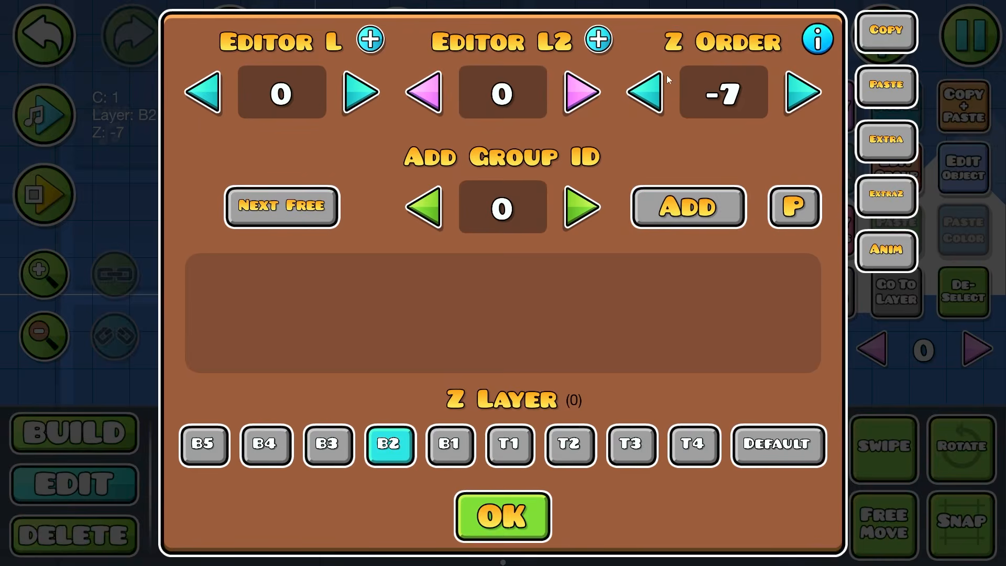
{"action": "key", "text": "Escape"}
{"action": "left_click_drag", "start_coordinate": [640, 327], "coordinate": [440, 310]}
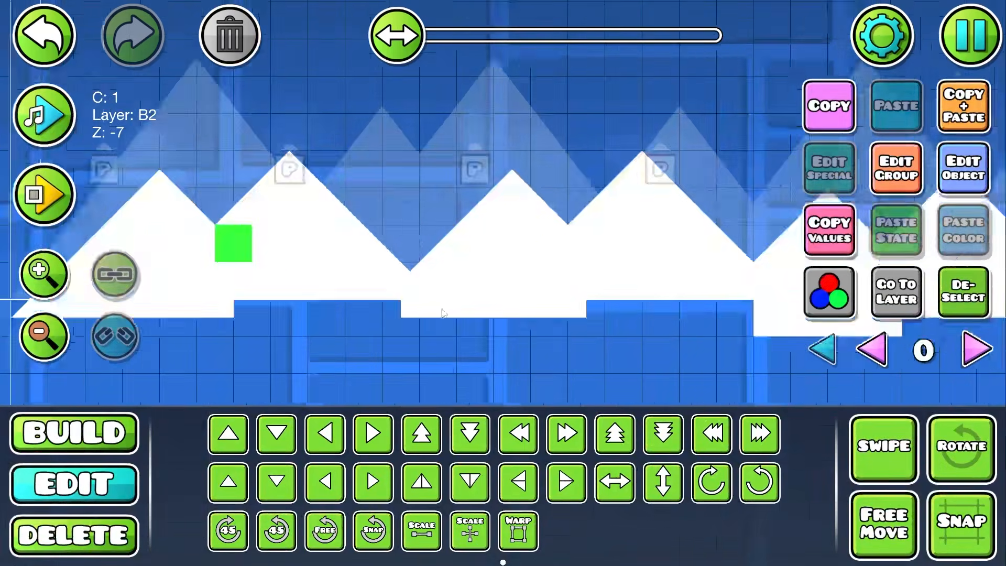
{"action": "scroll", "coordinate": [439, 301], "scroll_direction": "down", "scroll_amount": 3}
{"action": "left_click", "coordinate": [959, 313]}
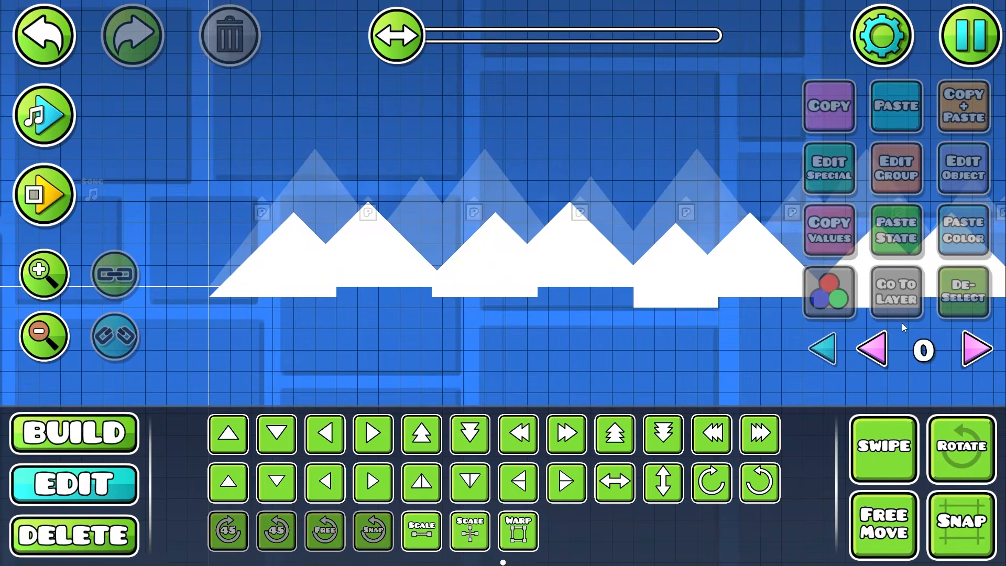
- Select all mountain objects on editor layer 0, assign color channel 8 to them and deselect them
{"action": "scroll", "coordinate": [394, 309], "scroll_direction": "down", "scroll_amount": 3}
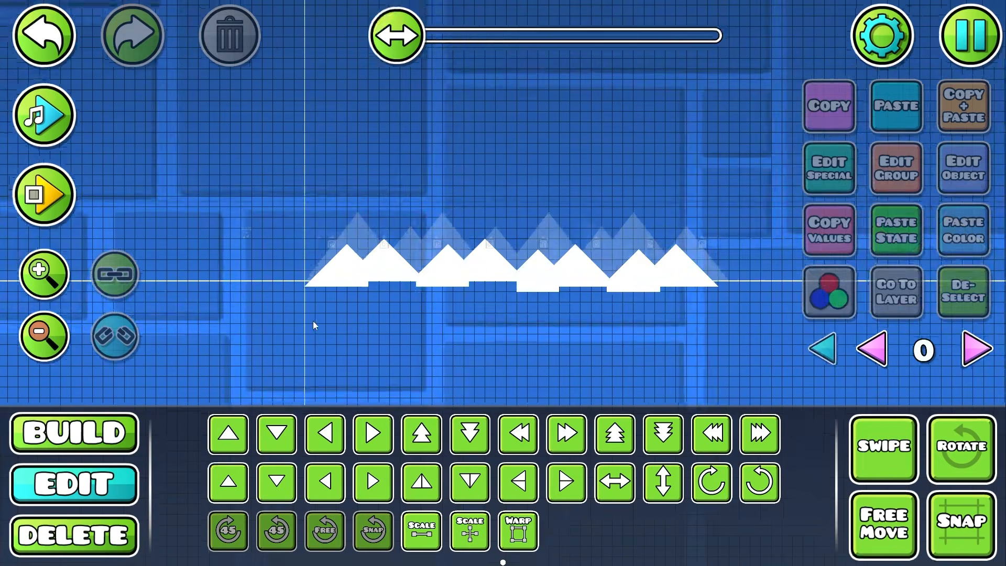
{"action": "left_click_drag", "start_coordinate": [763, 242], "coordinate": [763, 242]}
{"action": "scroll", "coordinate": [526, 281], "scroll_direction": "up", "scroll_amount": 2}
{"action": "left_click", "coordinate": [950, 178]}
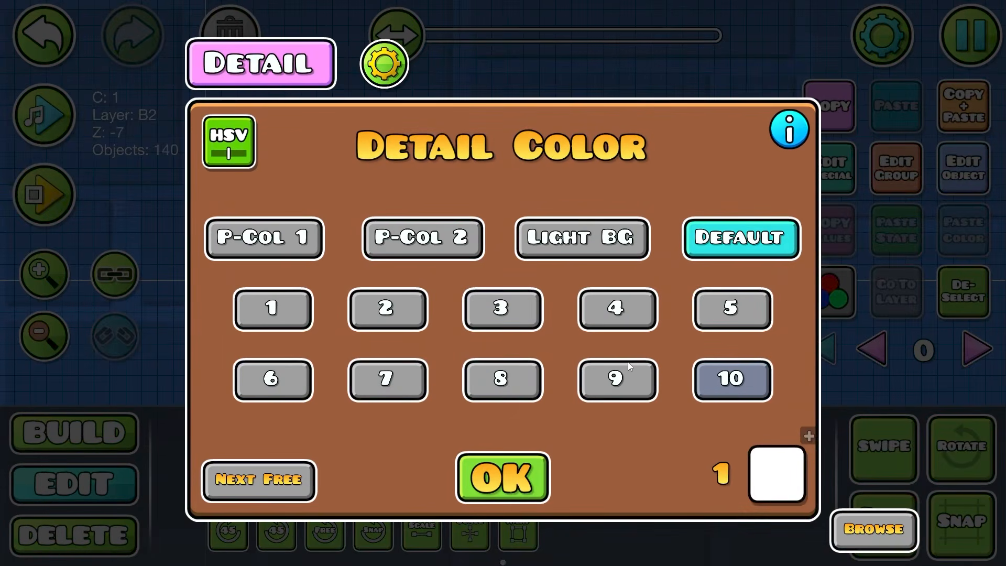
{"action": "left_click", "coordinate": [519, 371]}
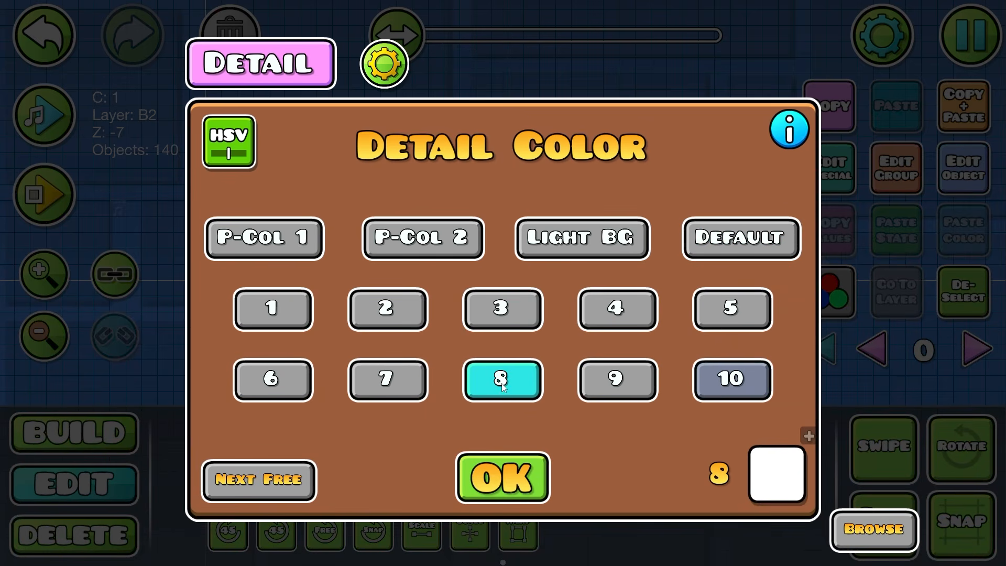
{"action": "left_click_drag", "start_coordinate": [275, 320], "coordinate": [498, 362]}
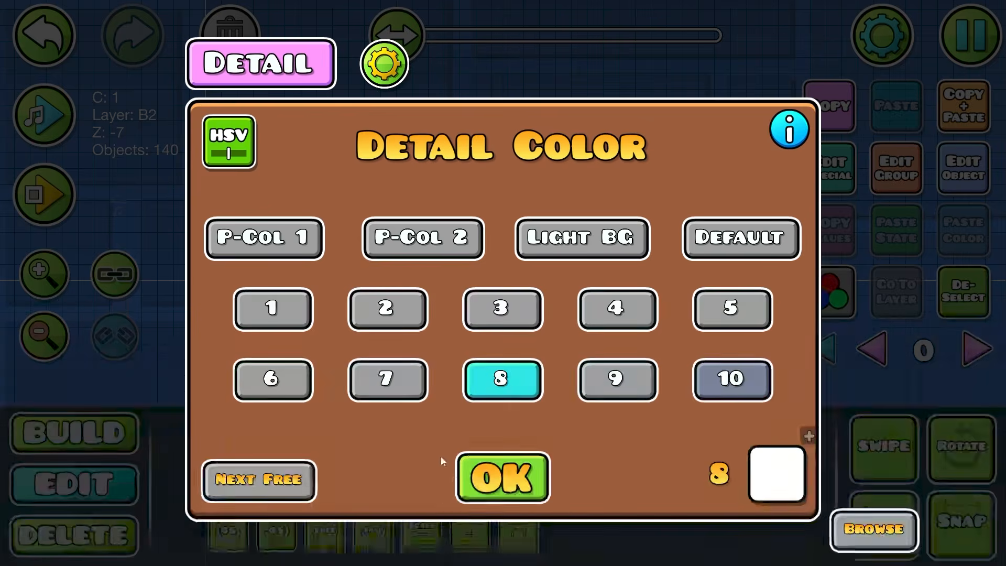
{"action": "left_click", "coordinate": [482, 474]}
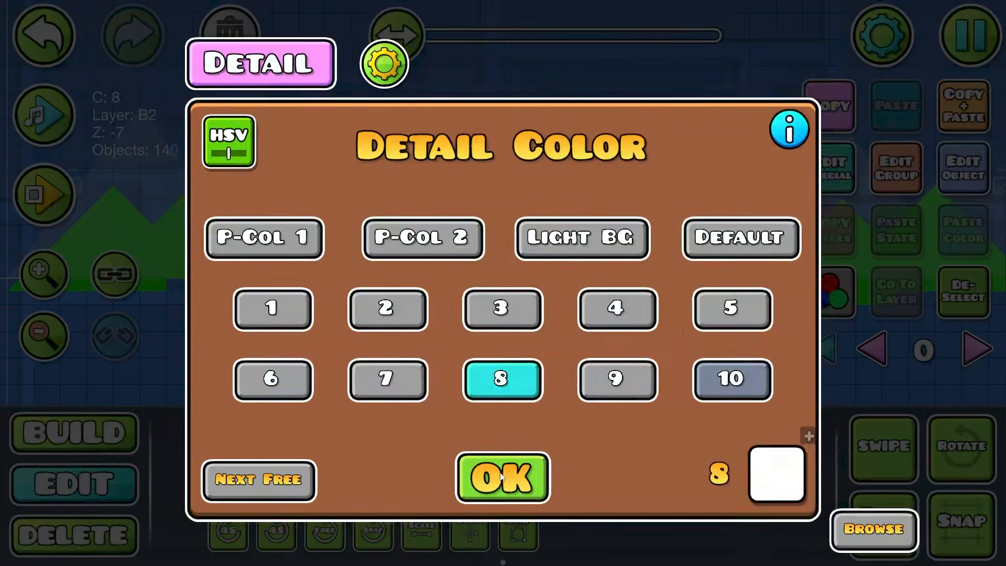
{"action": "left_click", "coordinate": [503, 476]}
{"action": "left_click", "coordinate": [964, 294]}
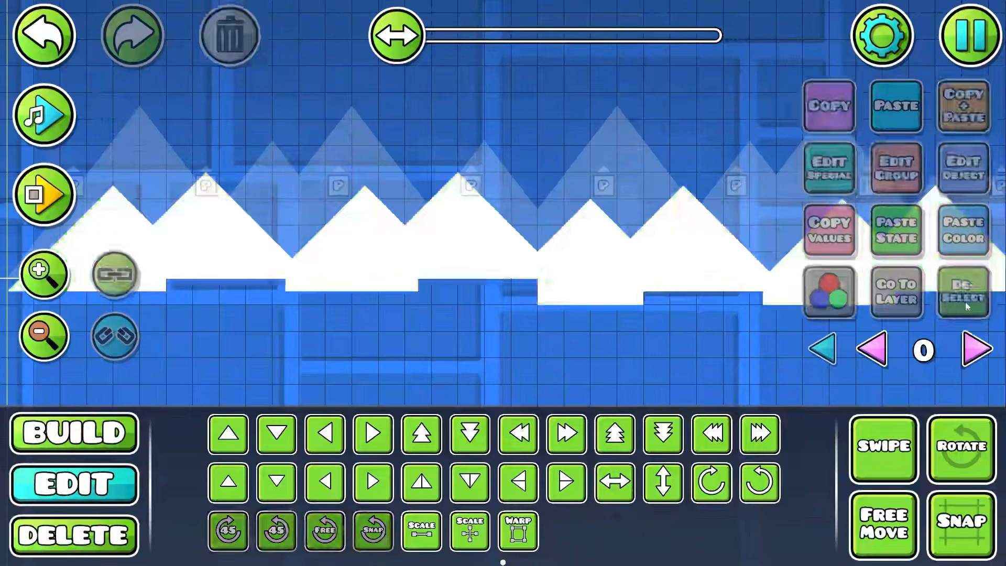
- Select all mountain objects on editor layer 1, assign color channel 8 to them and clear the selection
{"action": "left_click", "coordinate": [977, 350]}
{"action": "scroll", "coordinate": [472, 292], "scroll_direction": "down", "scroll_amount": 5}
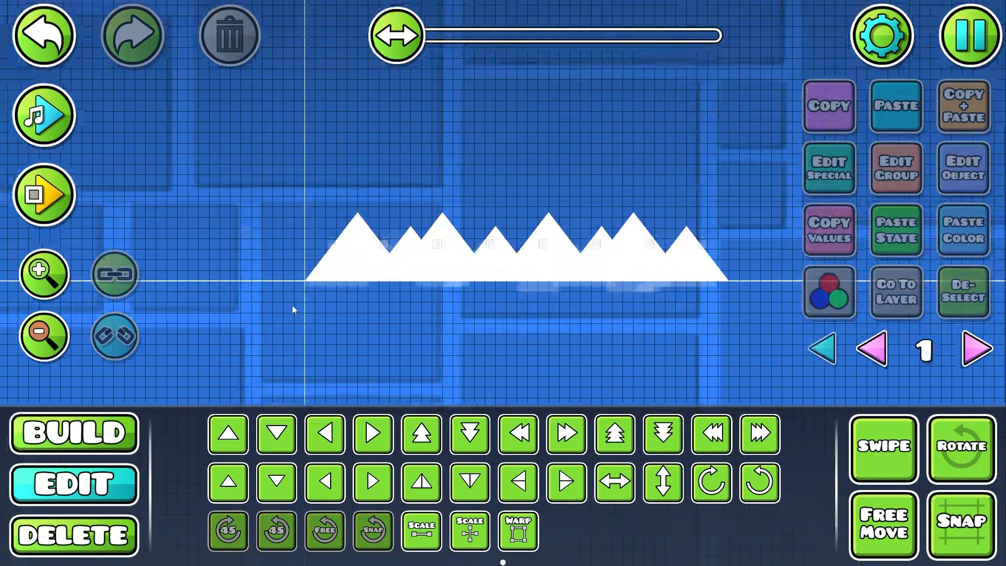
{"action": "left_click_drag", "start_coordinate": [292, 308], "coordinate": [709, 204]}
{"action": "left_click", "coordinate": [969, 173]}
{"action": "left_click", "coordinate": [500, 379]}
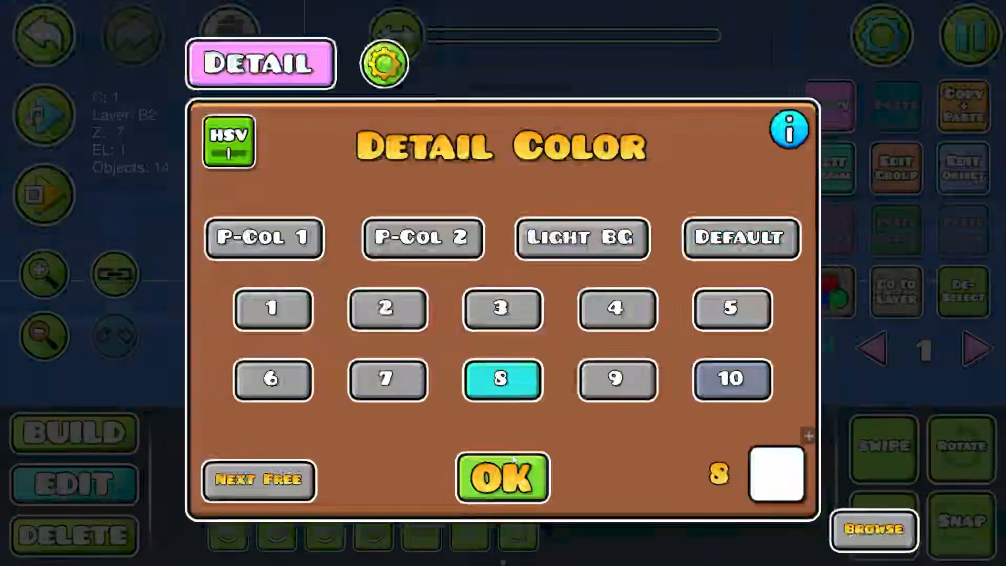
{"action": "left_click", "coordinate": [502, 476]}
{"action": "scroll", "coordinate": [568, 321], "scroll_direction": "up", "scroll_amount": 2}
{"action": "left_click", "coordinate": [953, 303]}
- Select all eight particle objects on editor layer 2 and set their base color to channel 8
{"action": "left_click", "coordinate": [976, 350]}
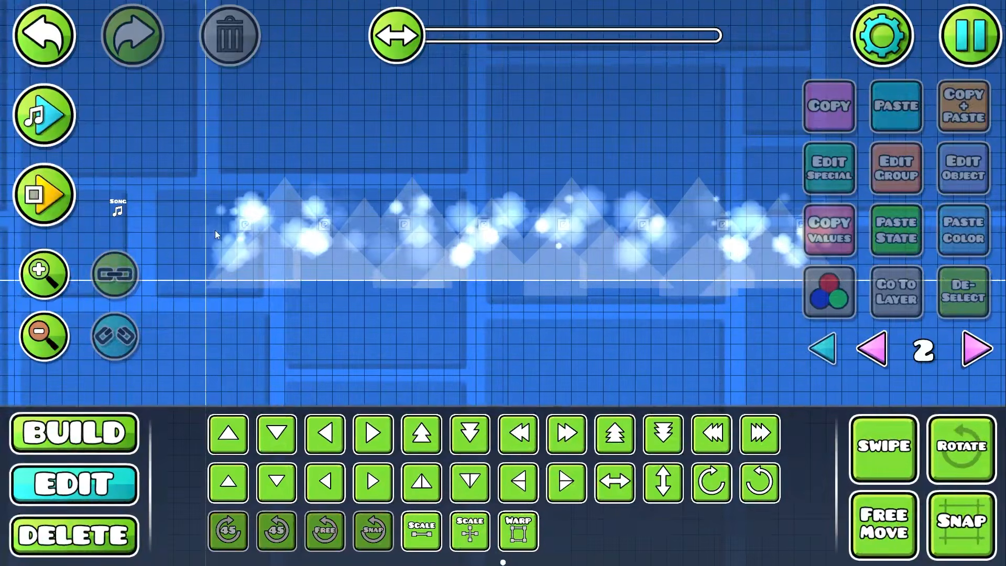
{"action": "left_click_drag", "start_coordinate": [215, 231], "coordinate": [878, 300]}
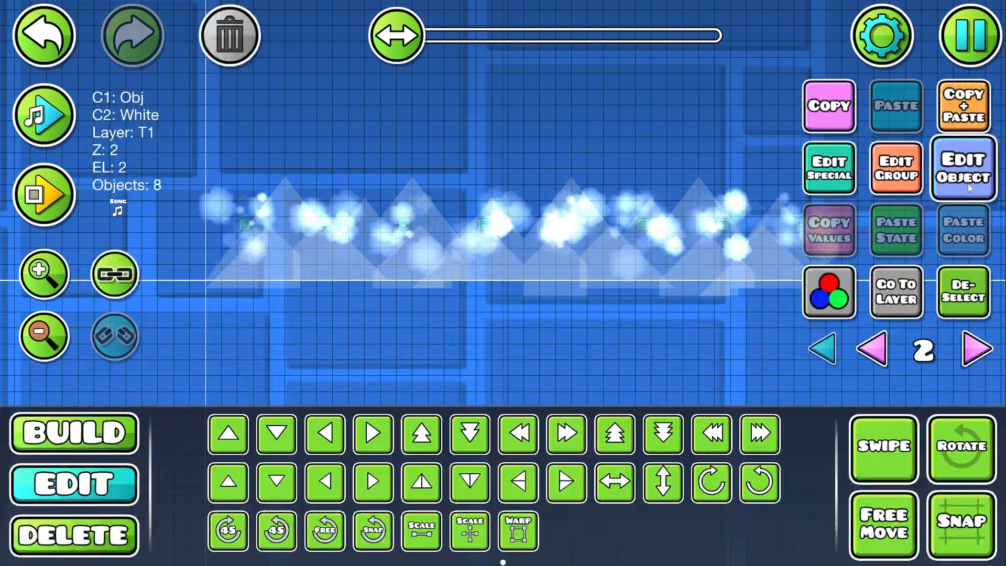
{"action": "left_click", "coordinate": [967, 184]}
{"action": "left_click", "coordinate": [502, 476]}
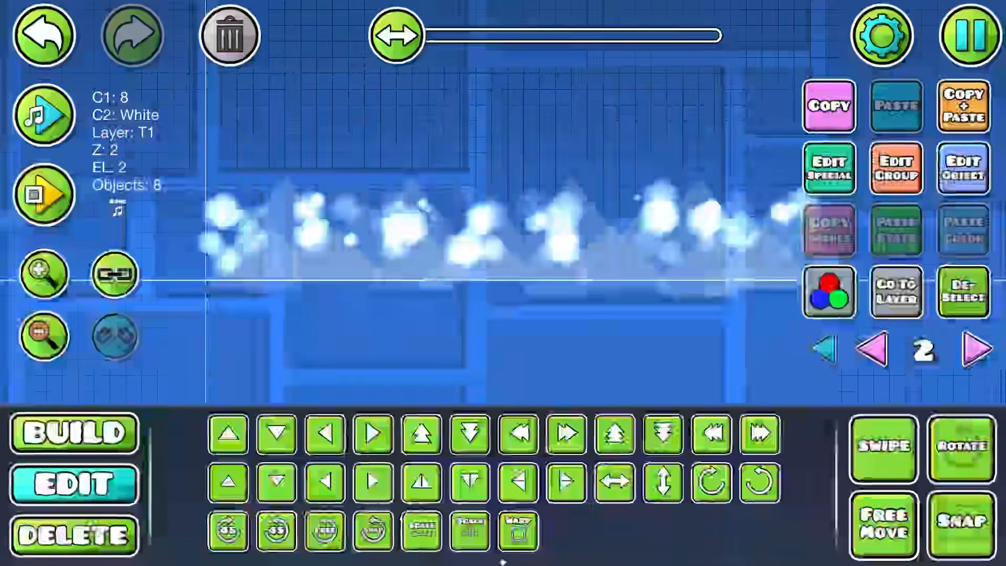
- Try red as the start color of the eight selected particle objects
{"action": "left_click", "coordinate": [833, 171]}
{"action": "left_click", "coordinate": [458, 80]}
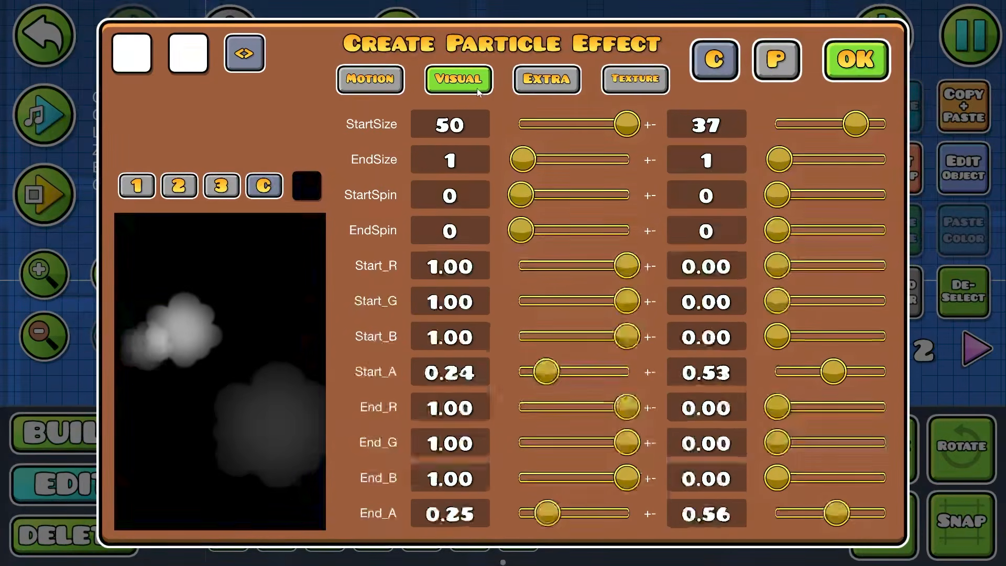
{"action": "left_click", "coordinate": [145, 74]}
{"action": "left_click", "coordinate": [501, 505]}
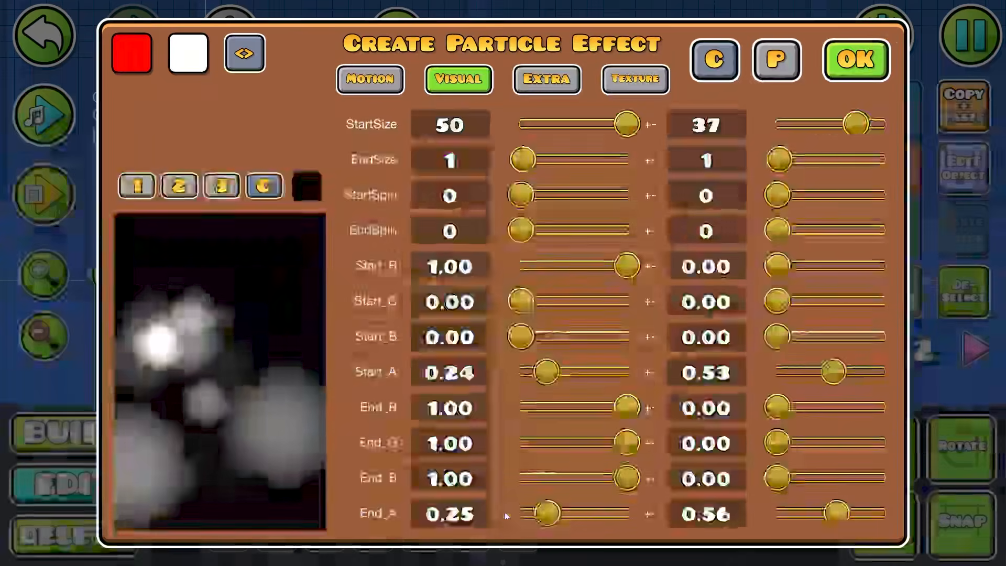
{"action": "left_click", "coordinate": [854, 60]}
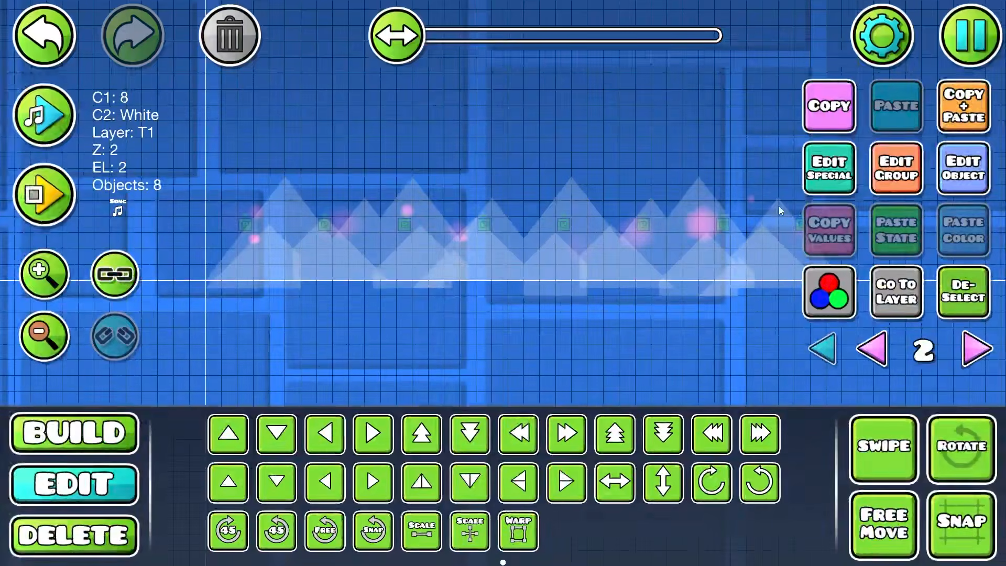
- Set the start color of the eight selected particle objects to the near-white FFFAFA
{"action": "left_click", "coordinate": [963, 168]}
{"action": "left_click", "coordinate": [458, 79]}
{"action": "left_click", "coordinate": [134, 55]}
{"action": "left_click", "coordinate": [583, 199]}
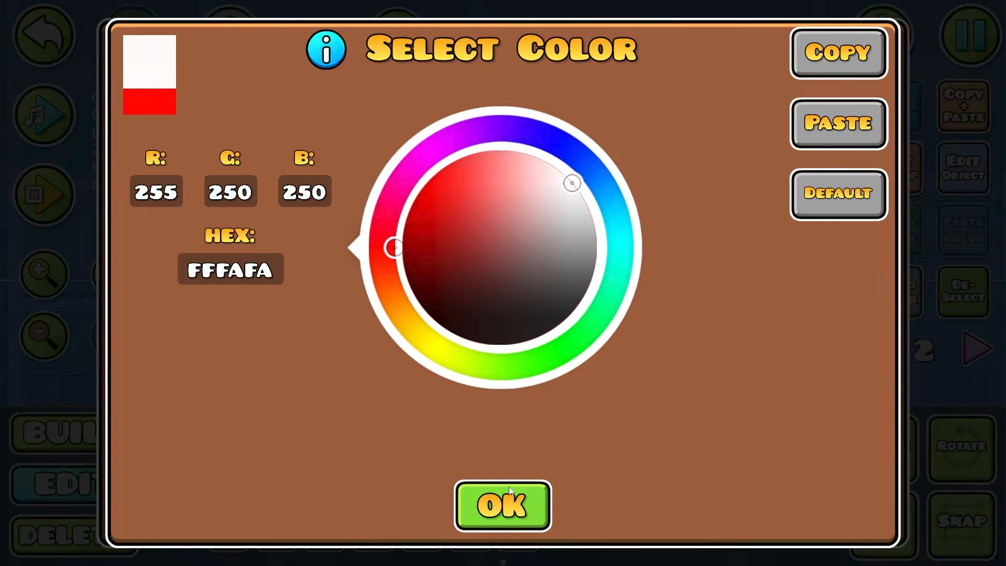
{"action": "left_click", "coordinate": [511, 503]}
{"action": "left_click", "coordinate": [854, 59]}
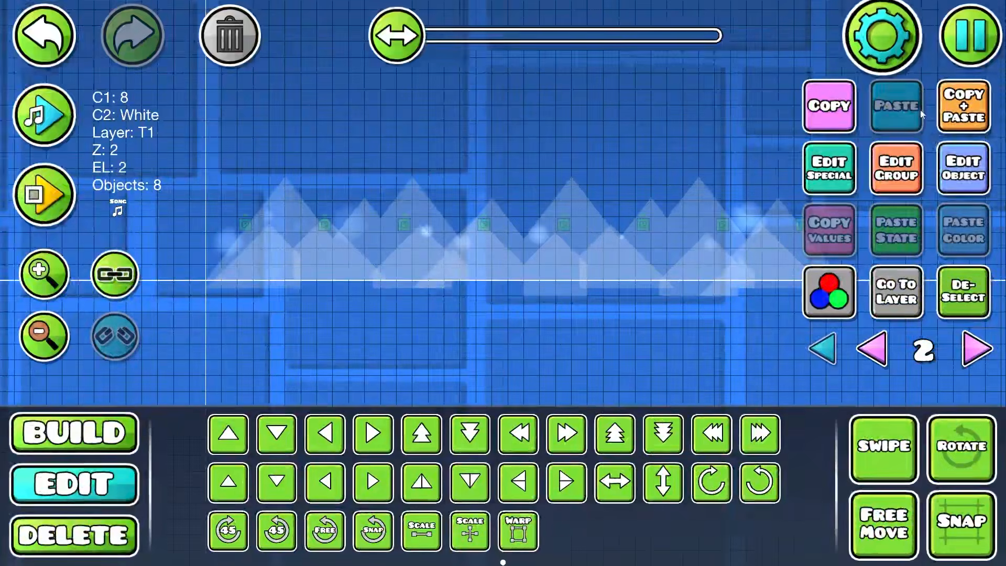
- Check the particles' base color channel and enable Use Obj Color for all eight selected particle objects
{"action": "left_click", "coordinate": [975, 181]}
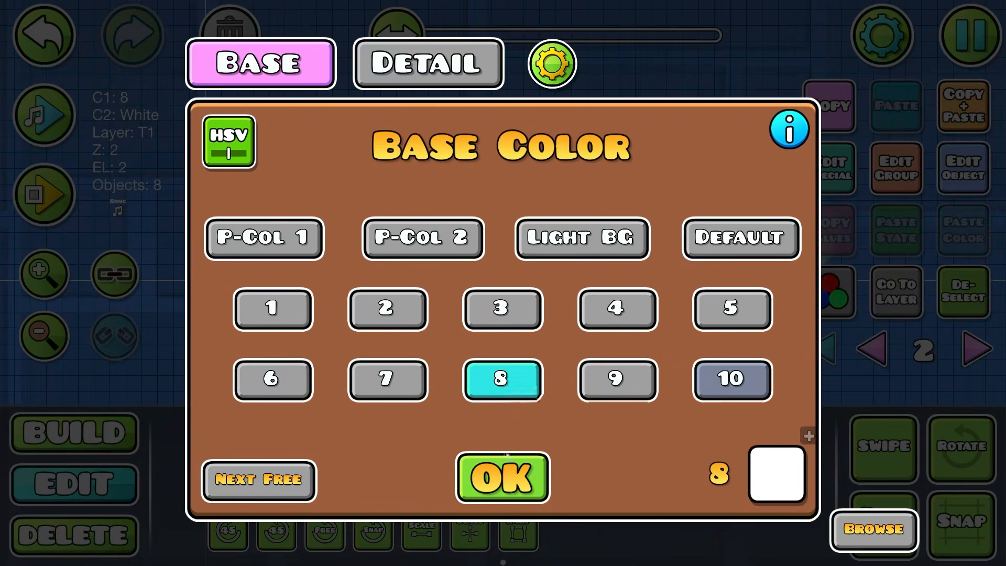
{"action": "left_click", "coordinate": [506, 456]}
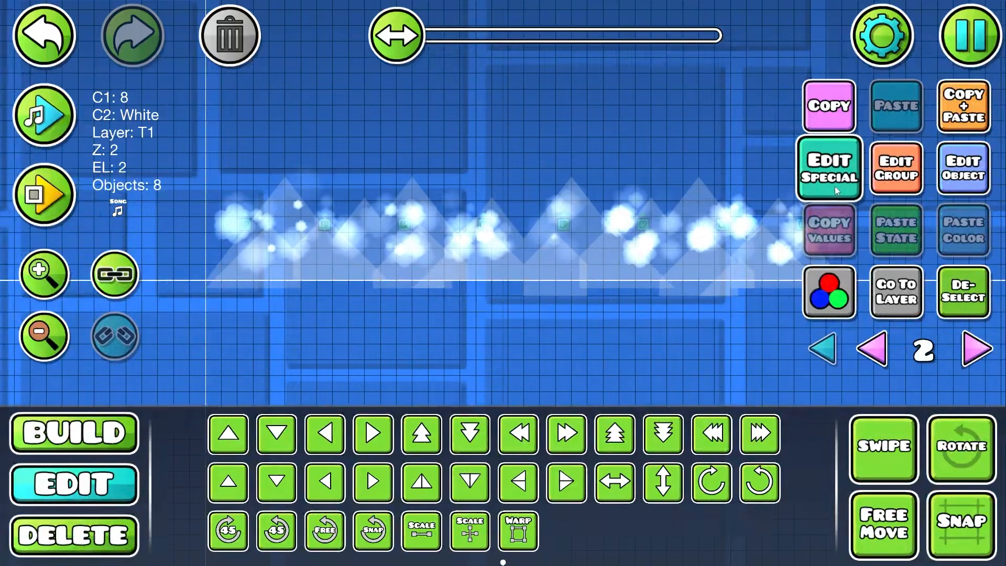
{"action": "key", "text": "t"}
{"action": "left_click_drag", "start_coordinate": [752, 297], "coordinate": [221, 181]}
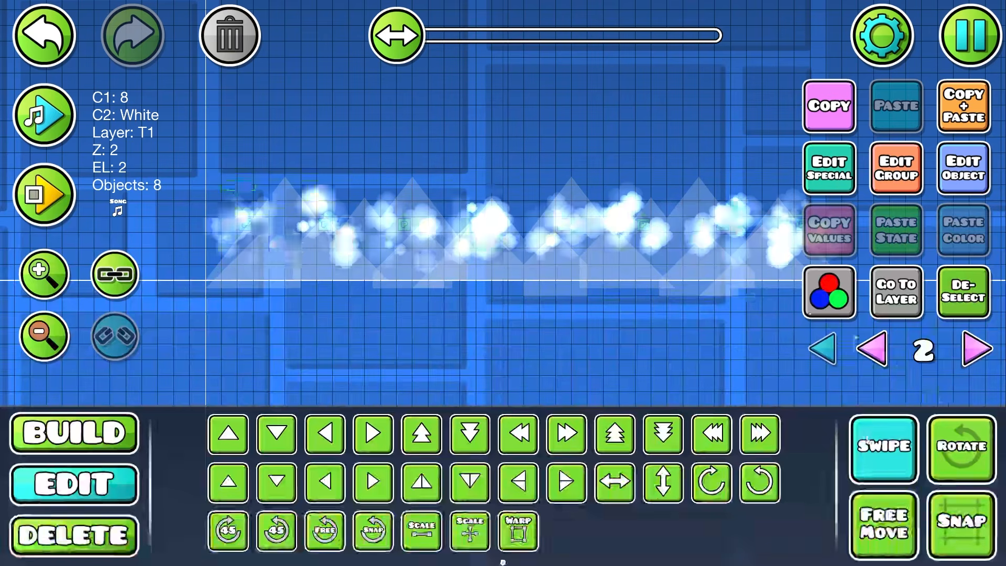
{"action": "left_click", "coordinate": [829, 168]}
{"action": "left_click", "coordinate": [546, 79]}
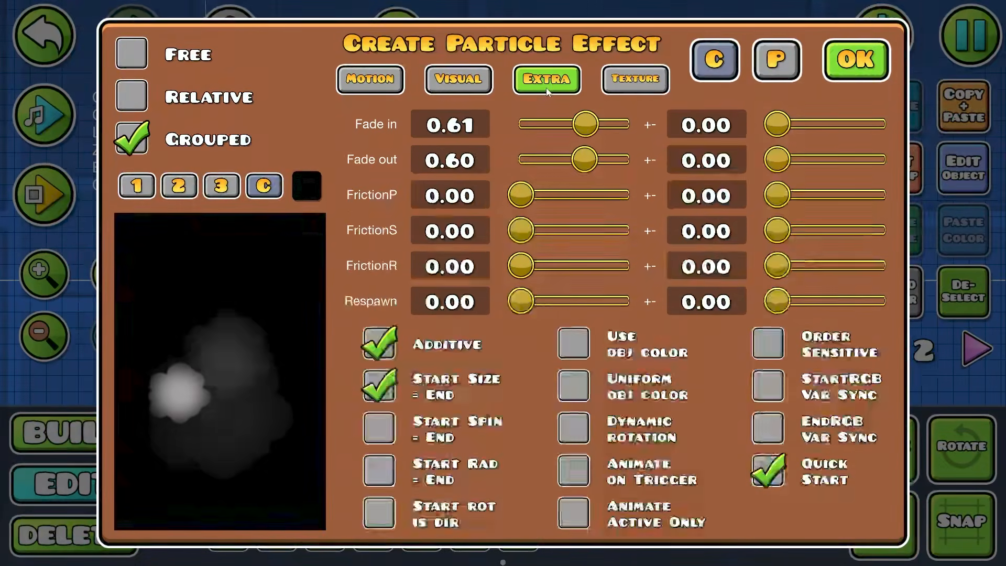
{"action": "left_click", "coordinate": [574, 344]}
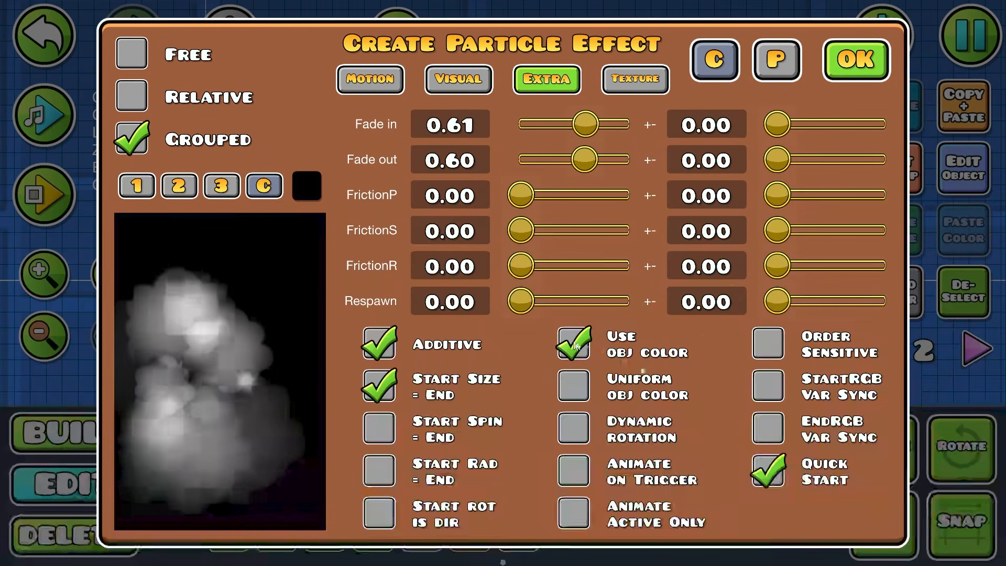
{"action": "left_click", "coordinate": [458, 80]}
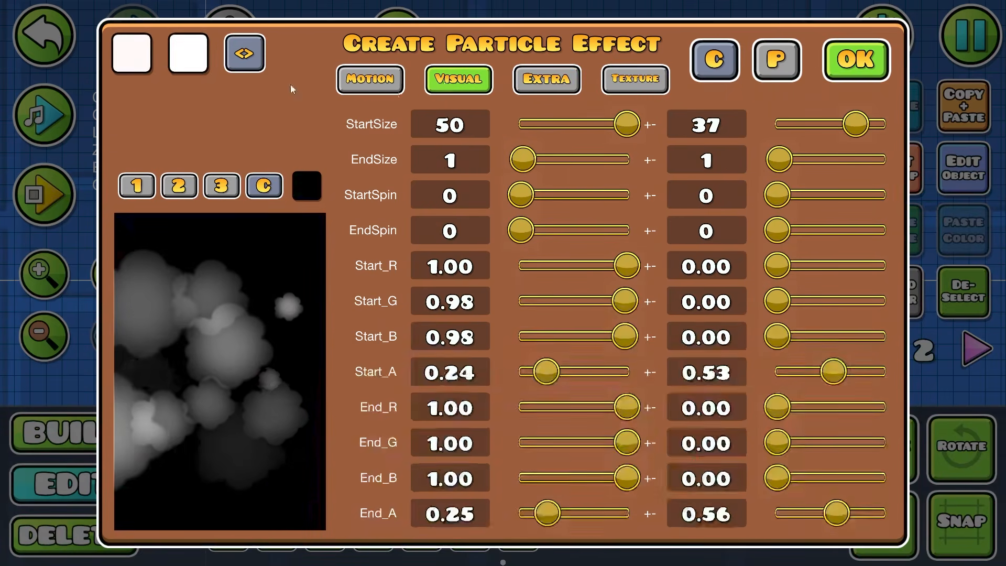
{"action": "left_click", "coordinate": [856, 60]}
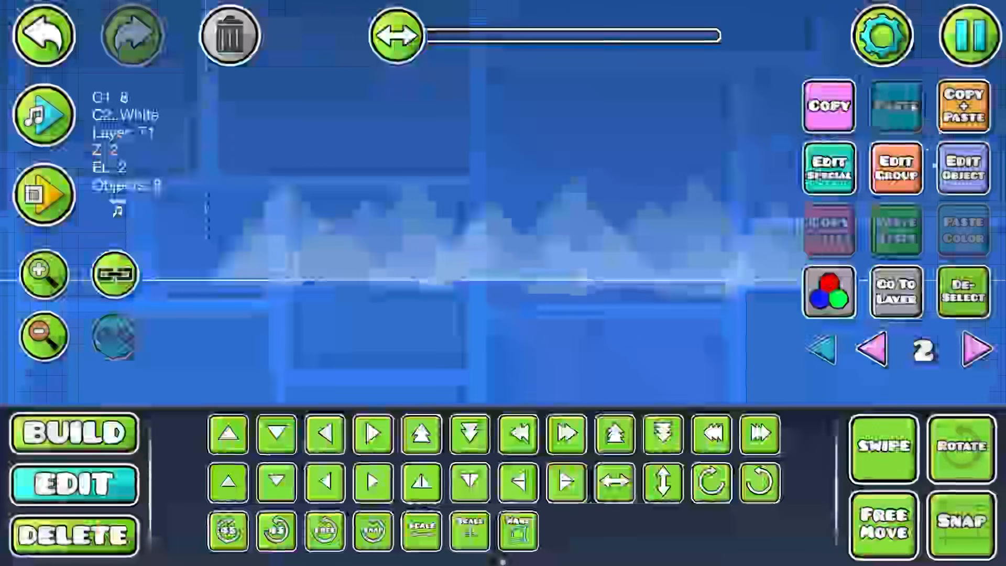
- Set the detail color of the eight selected particle objects to channel 8, then deselect them and show all editor layers
{"action": "left_click", "coordinate": [964, 170]}
{"action": "left_click", "coordinate": [442, 76]}
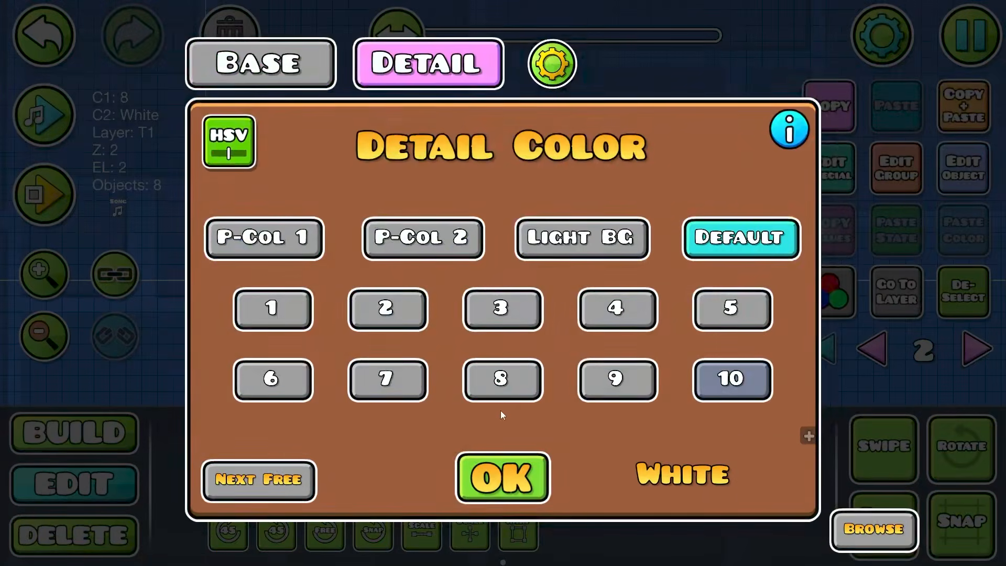
{"action": "left_click", "coordinate": [502, 379]}
{"action": "left_click", "coordinate": [502, 477]}
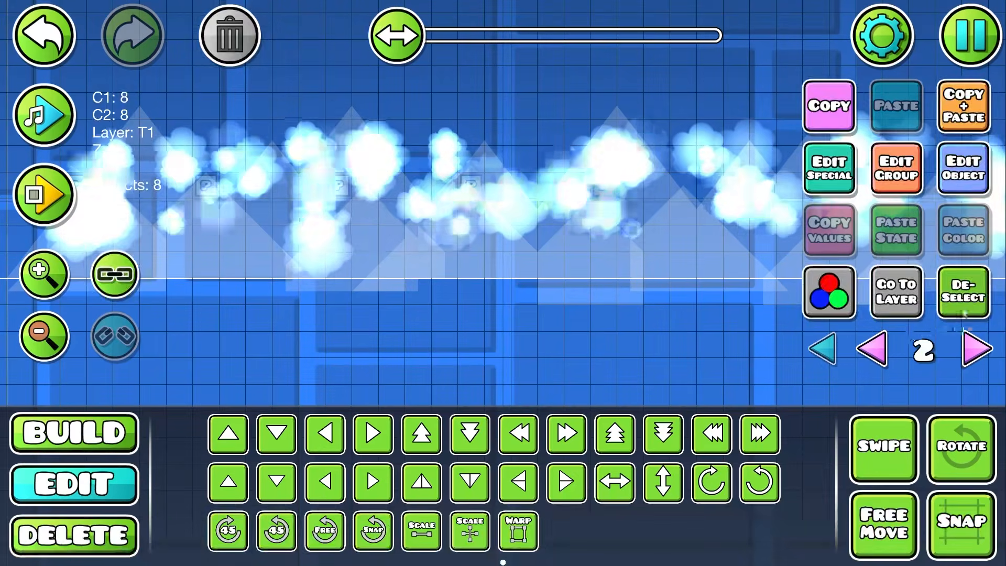
{"action": "left_click", "coordinate": [963, 309]}
{"action": "left_click", "coordinate": [821, 352]}
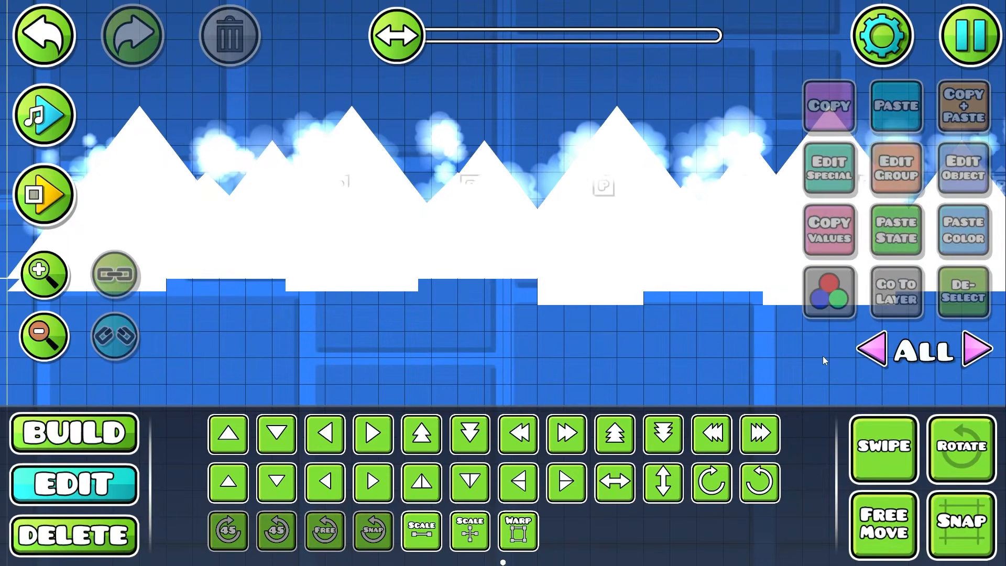
{"action": "left_click_drag", "start_coordinate": [501, 273], "coordinate": [668, 264]}
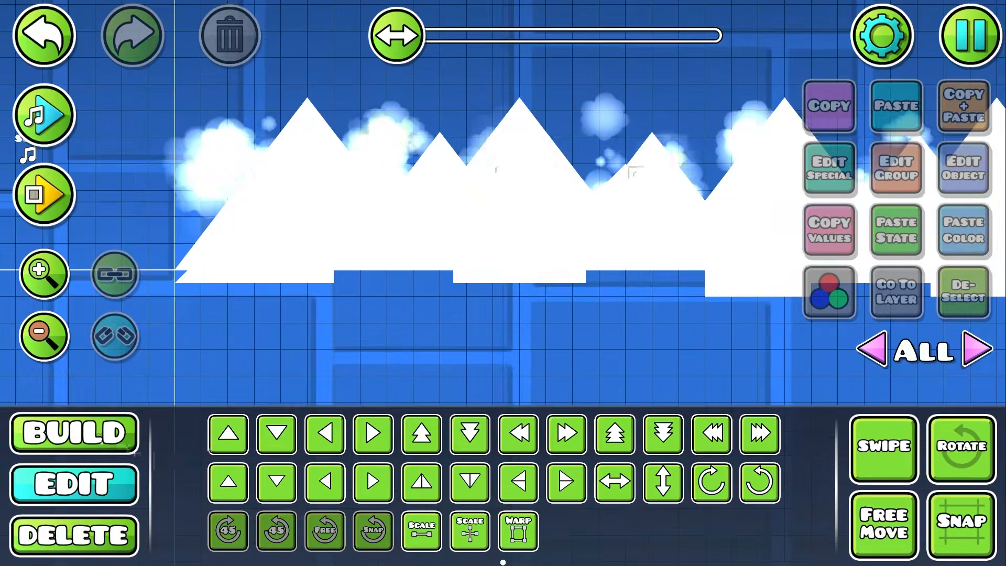
- Save the level and resume editing in Edit mode
{"action": "key", "text": "1"}
{"action": "key", "text": "Escape"}
{"action": "left_click", "coordinate": [586, 354]}
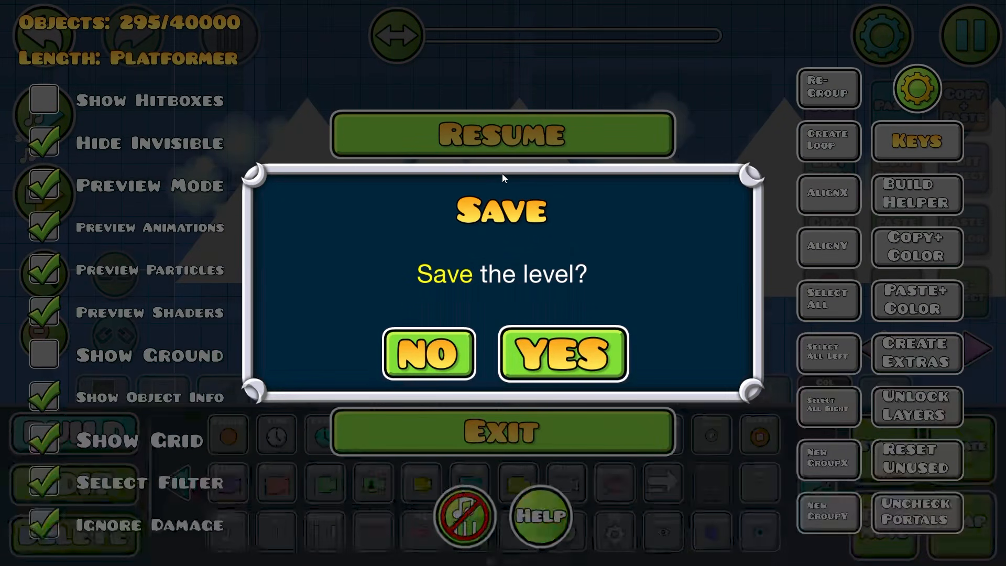
{"action": "left_click", "coordinate": [502, 144]}
{"action": "left_click", "coordinate": [110, 479]}
- Select a block at the base of the first mountain and set color channel 8 to fully saturated red
{"action": "left_click", "coordinate": [263, 278]}
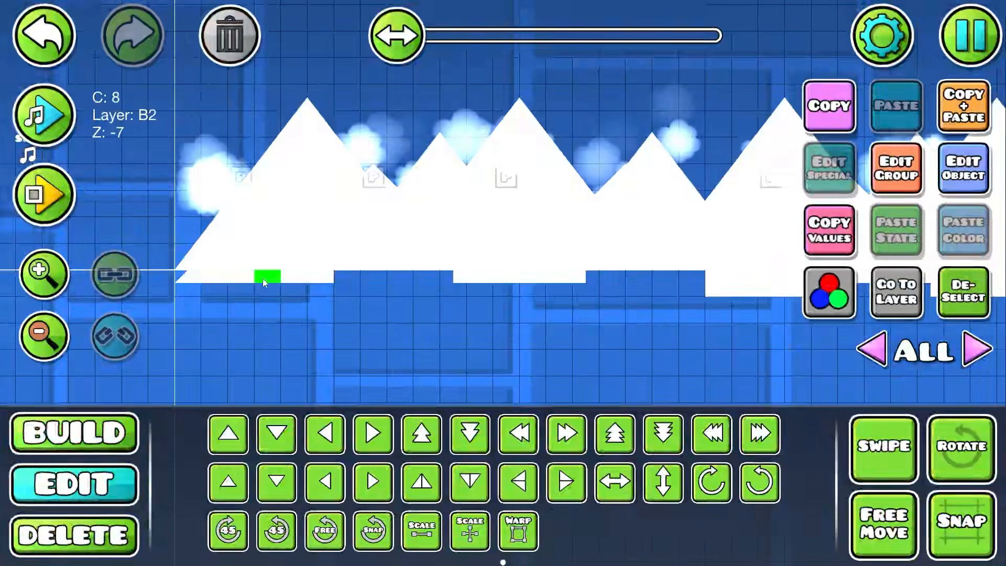
{"action": "left_click_drag", "start_coordinate": [263, 278], "coordinate": [506, 319]}
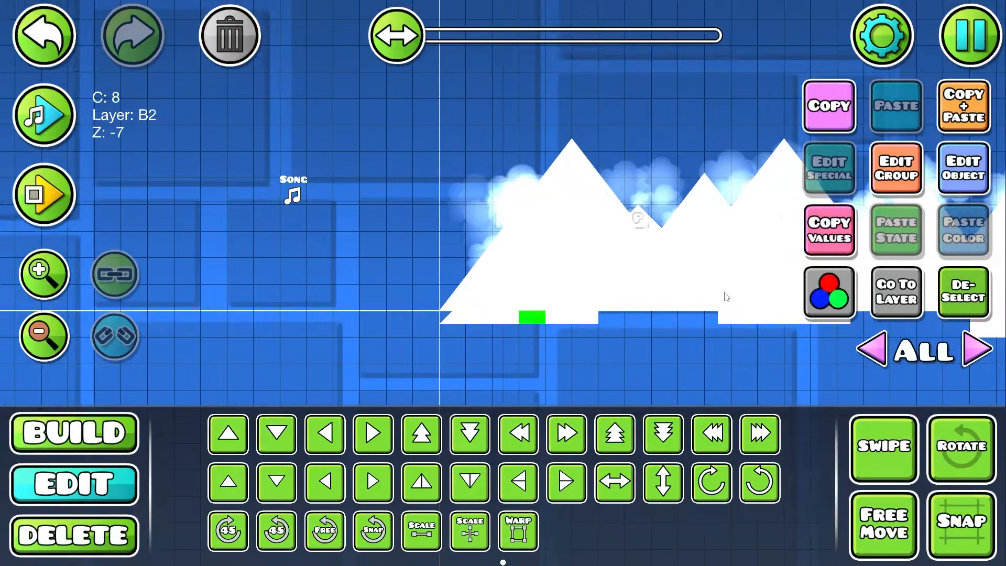
{"action": "left_click_drag", "start_coordinate": [726, 297], "coordinate": [625, 289]}
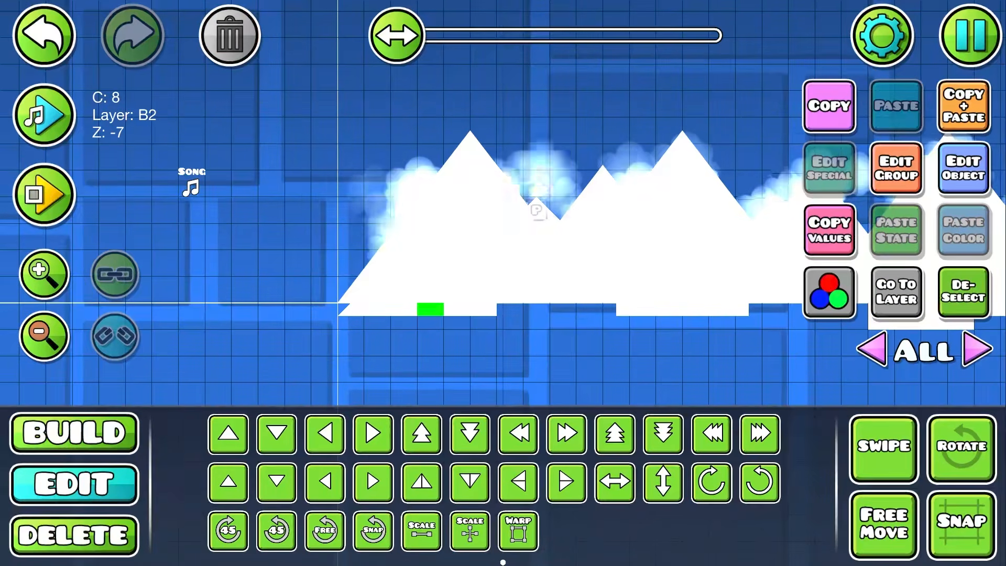
{"action": "left_click", "coordinate": [824, 291]}
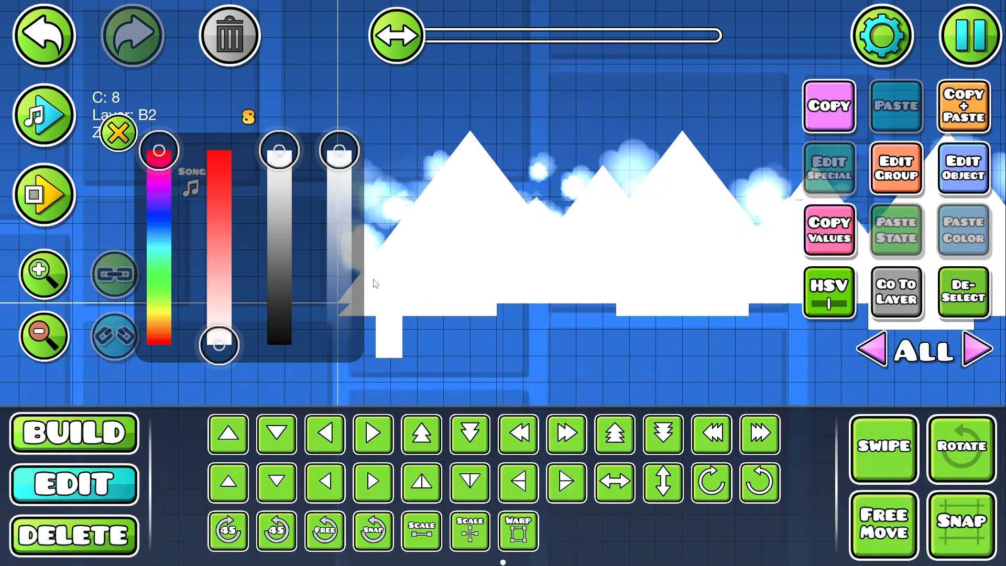
{"action": "left_click_drag", "start_coordinate": [230, 343], "coordinate": [336, 139]}
{"action": "left_click_drag", "start_coordinate": [624, 283], "coordinate": [468, 284]}
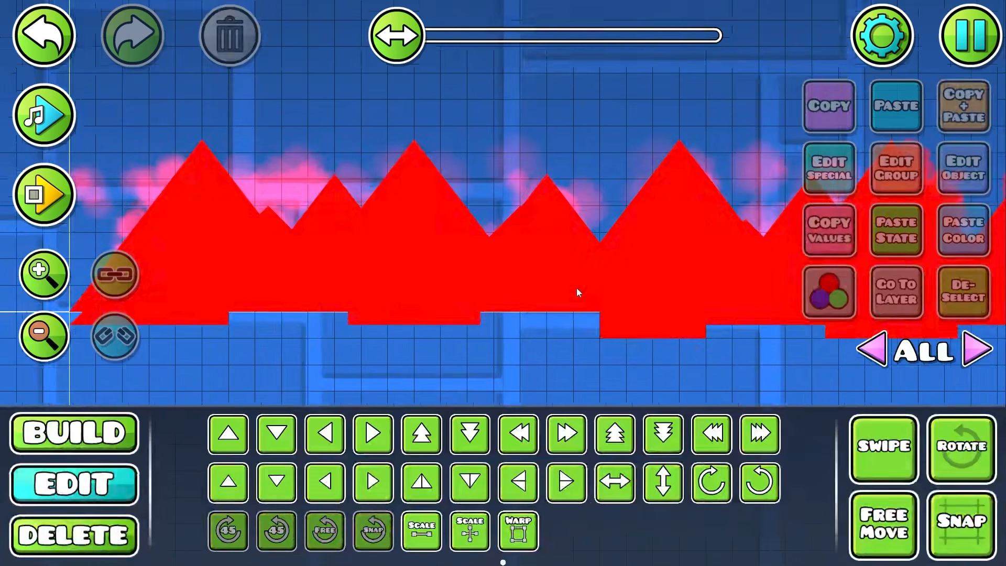
- Shift the hue of color channel 8 to violet through a mountain base block and deselect the block
{"action": "left_click", "coordinate": [978, 349]}
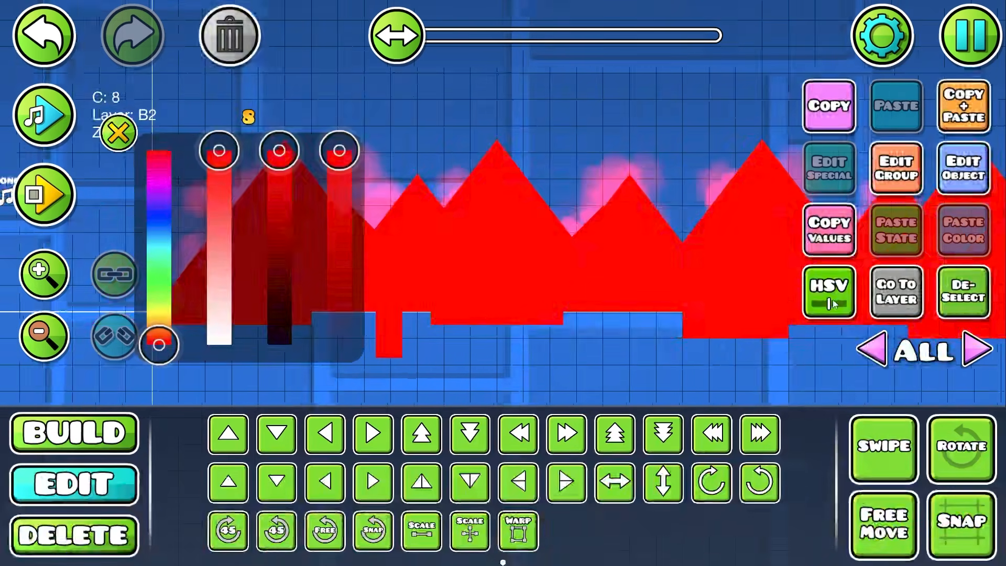
{"action": "left_click_drag", "start_coordinate": [158, 344], "coordinate": [227, 210]}
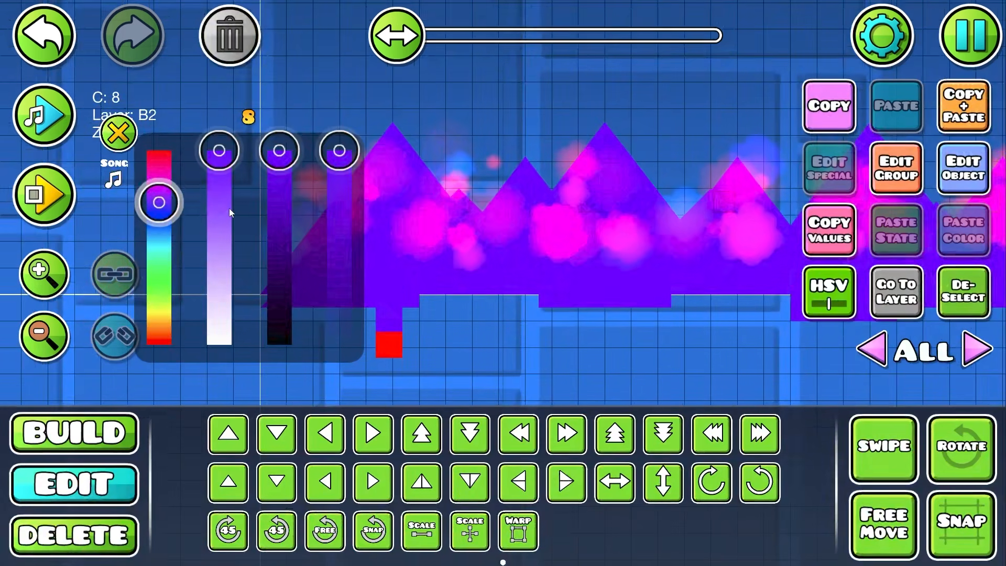
{"action": "left_click", "coordinate": [118, 133]}
{"action": "left_click_drag", "start_coordinate": [489, 220], "coordinate": [387, 228]}
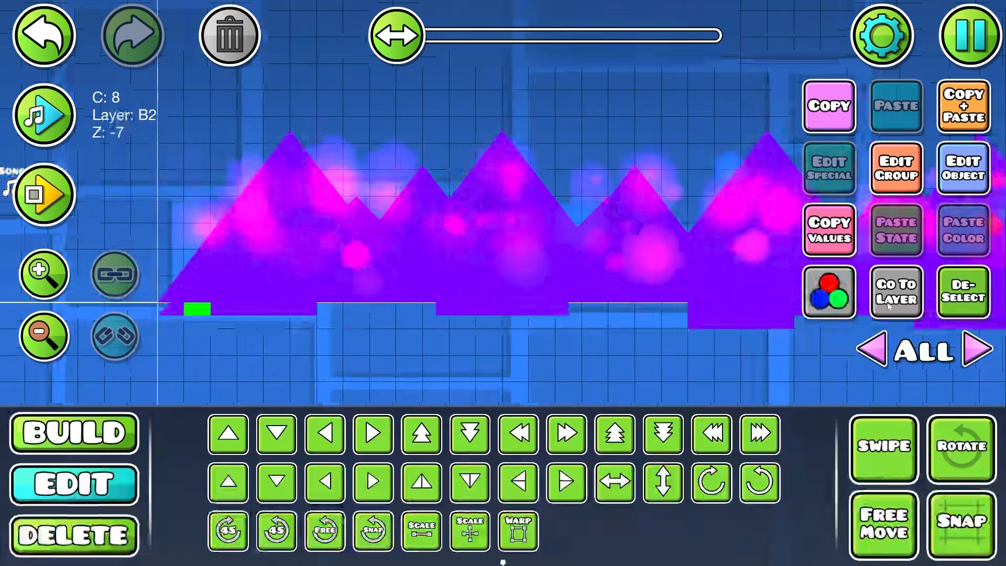
{"action": "left_click", "coordinate": [963, 292]}
- Isolate editor layer 0, select its whole mountain range, then clear the selection and show all layers
{"action": "left_click", "coordinate": [972, 350]}
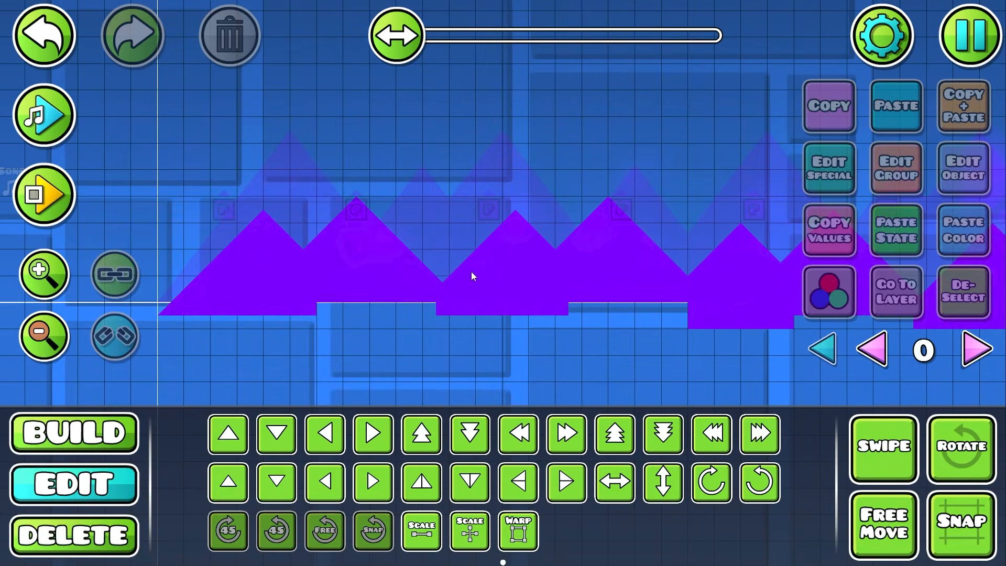
{"action": "scroll", "coordinate": [363, 243], "scroll_direction": "down", "scroll_amount": 5}
{"action": "scroll", "coordinate": [467, 343], "scroll_direction": "up", "scroll_amount": 3}
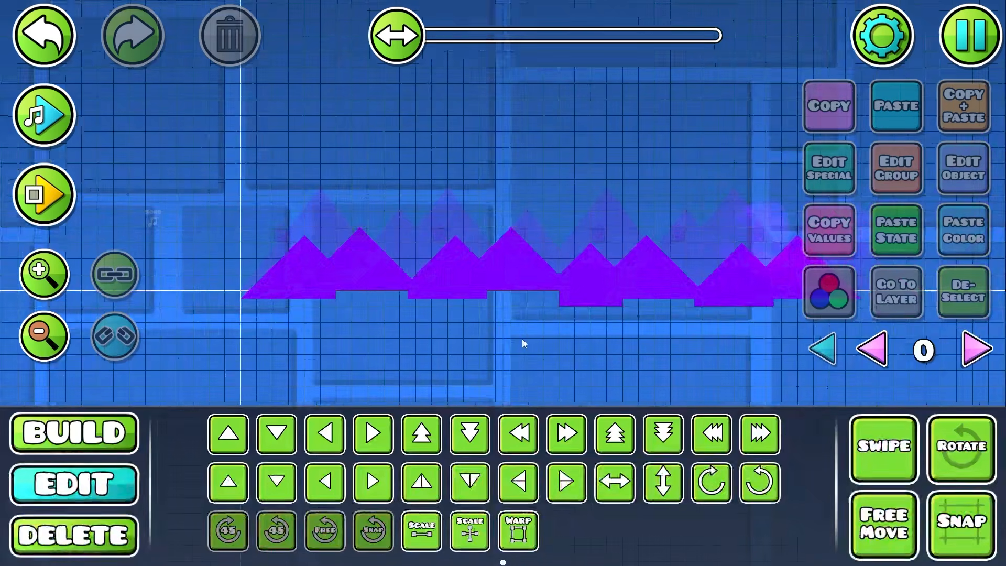
{"action": "left_click_drag", "start_coordinate": [237, 325], "coordinate": [901, 210]}
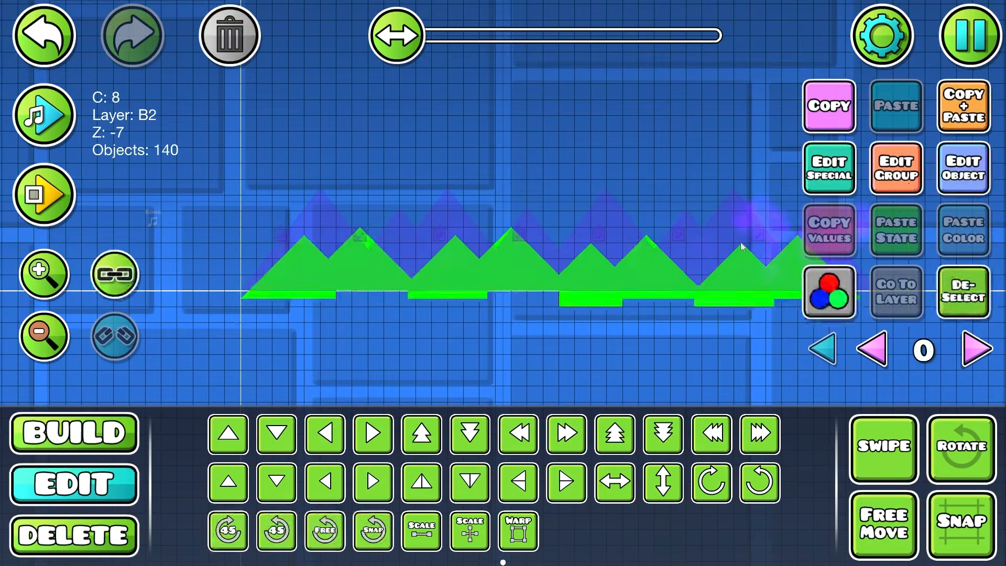
{"action": "scroll", "coordinate": [680, 270], "scroll_direction": "up", "scroll_amount": 1}
{"action": "left_click", "coordinate": [872, 350]}
{"action": "left_click", "coordinate": [966, 304]}
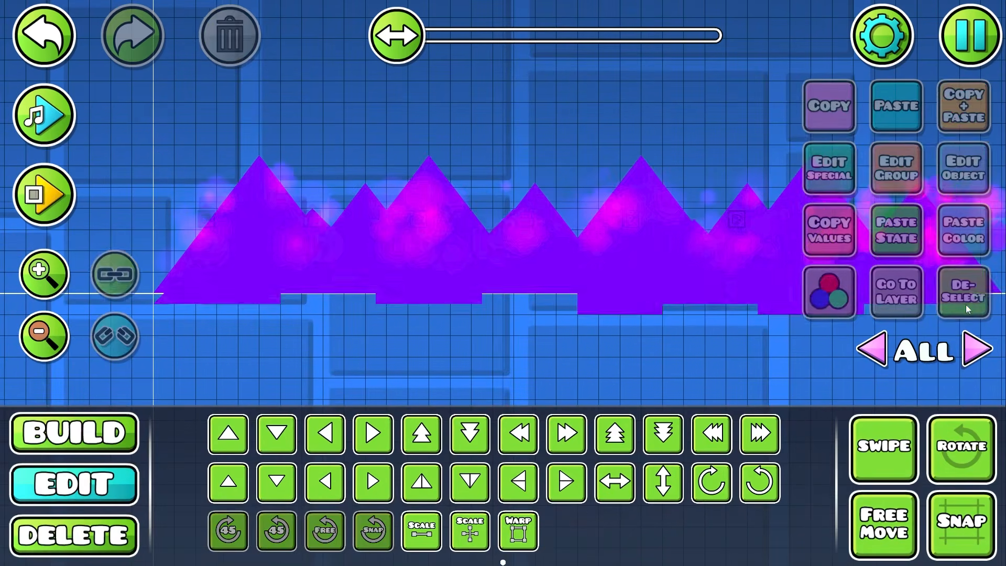
- Place a solid block and two grid blocks in front of the mountain bases
{"action": "left_click", "coordinate": [75, 433]}
{"action": "left_click_drag", "start_coordinate": [186, 329], "coordinate": [368, 325]}
{"action": "scroll", "coordinate": [368, 325], "scroll_direction": "up", "scroll_amount": 2}
{"action": "left_click", "coordinate": [93, 397]}
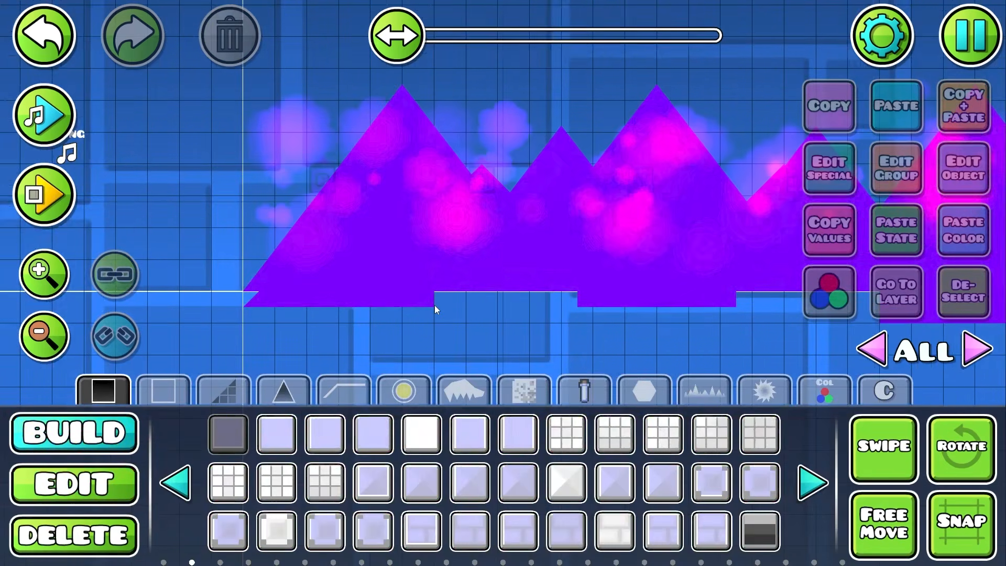
{"action": "left_click", "coordinate": [457, 278]}
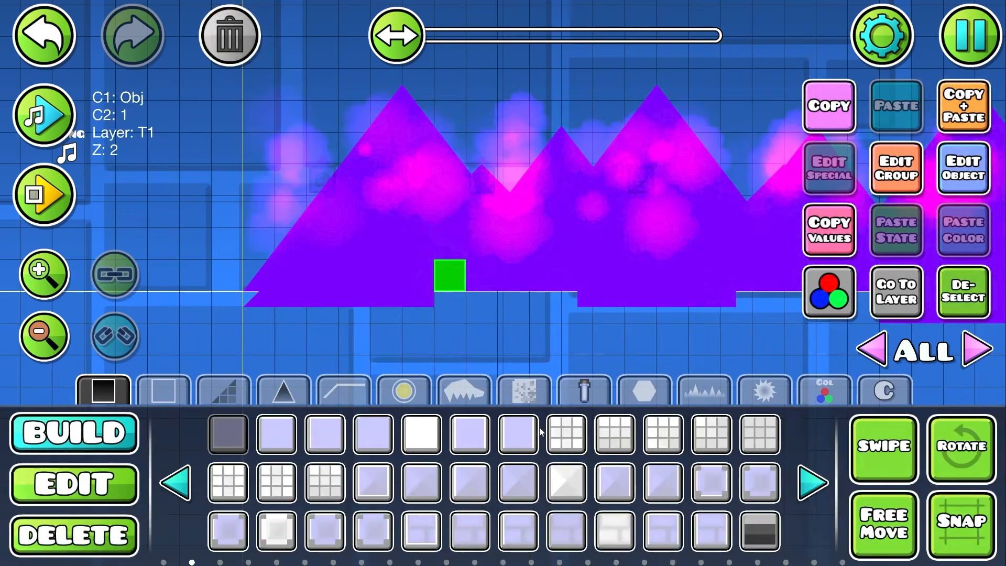
{"action": "left_click", "coordinate": [586, 246]}
{"action": "key", "text": "2"}
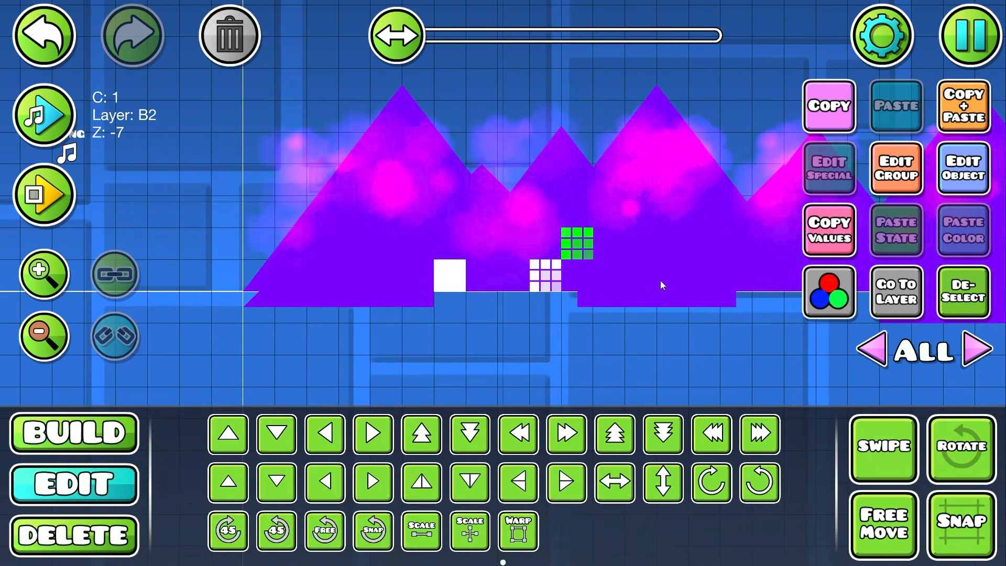
- Try selecting and moving a section of the layer 0 mountains, undo it, and return to all layers with nothing selected
{"action": "left_click_drag", "start_coordinate": [584, 240], "coordinate": [784, 330]}
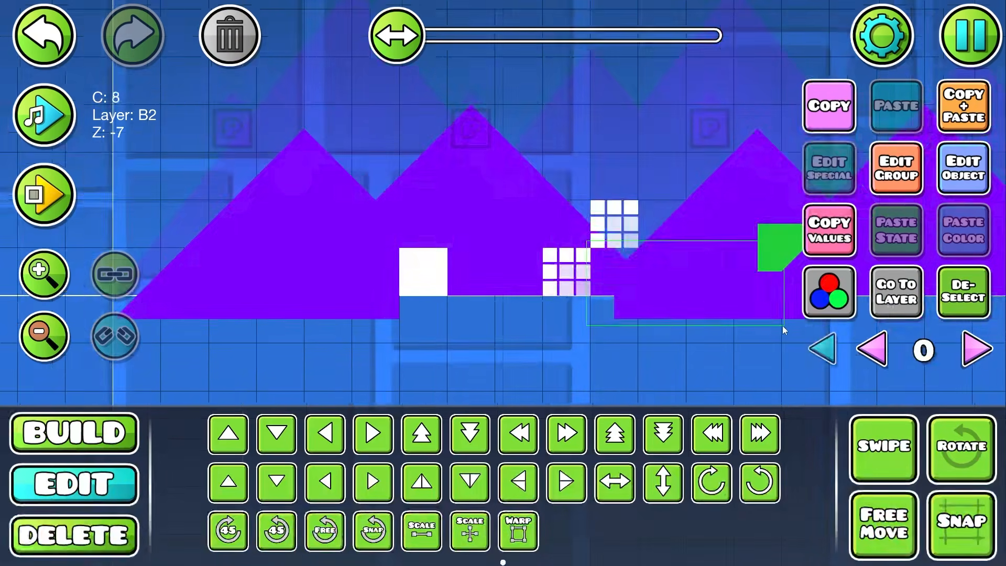
{"action": "key", "text": "ctrl+z"}
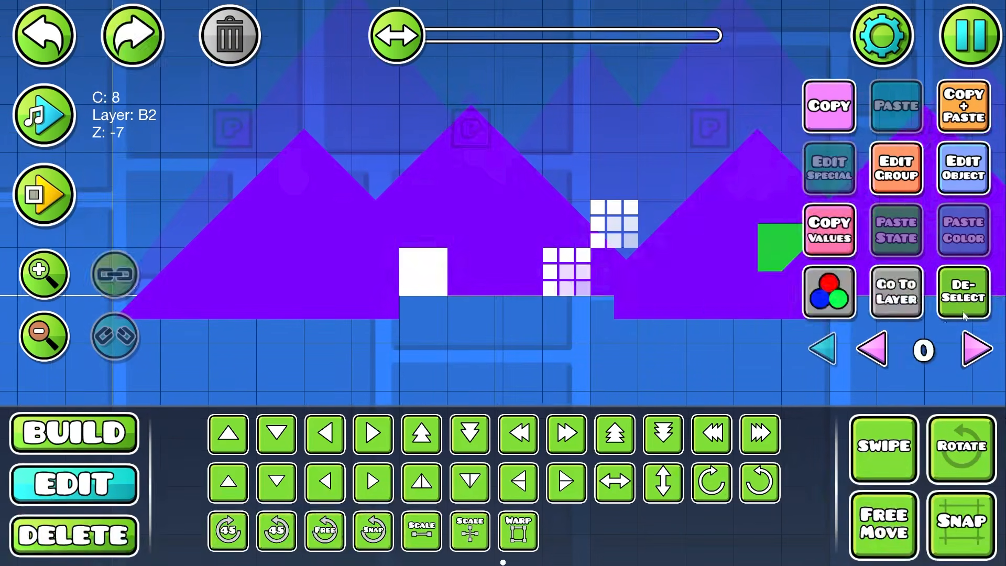
{"action": "key", "text": "f"}
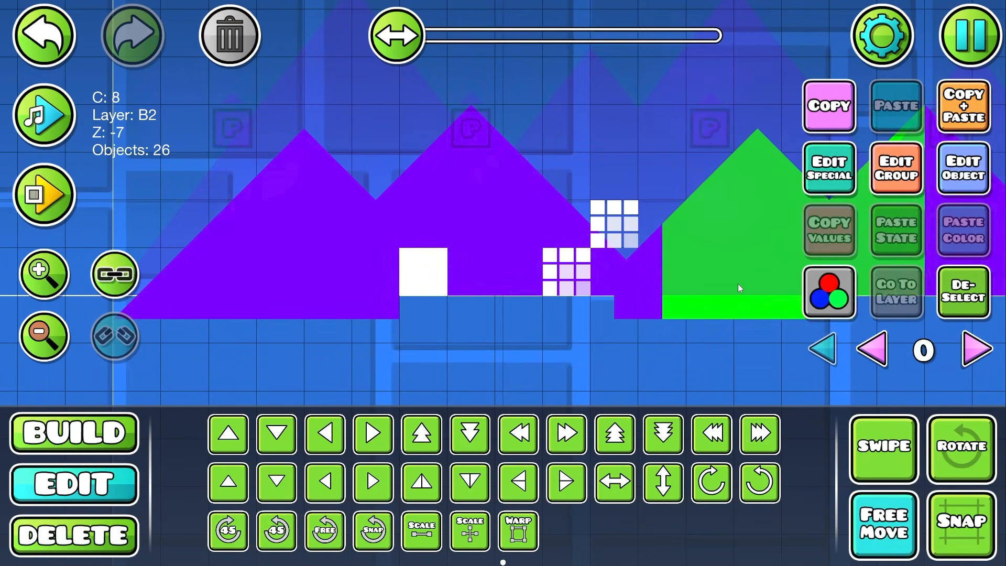
{"action": "left_click_drag", "start_coordinate": [738, 284], "coordinate": [683, 256]}
{"action": "key", "text": "ctrl+z"}
{"action": "key", "text": "f"}
{"action": "left_click", "coordinate": [871, 348]}
{"action": "left_click", "coordinate": [964, 293]}
{"action": "left_click", "coordinate": [616, 268]}
{"action": "left_click", "coordinate": [616, 230]}
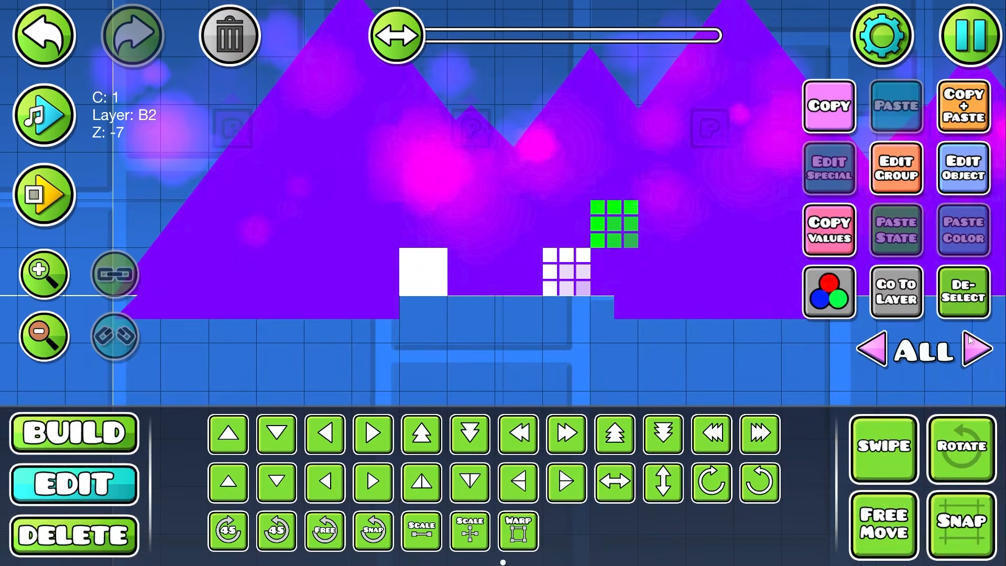
{"action": "left_click", "coordinate": [968, 298]}
- Undo the recent edits until the solid block and grid blocks are gone from the mountains
{"action": "key", "text": "ctrl+z"}
{"action": "scroll", "coordinate": [636, 278], "scroll_direction": "down", "scroll_amount": 3}
{"action": "key", "text": "ctrl+z"}
{"action": "scroll", "coordinate": [612, 283], "scroll_direction": "down", "scroll_amount": 1}
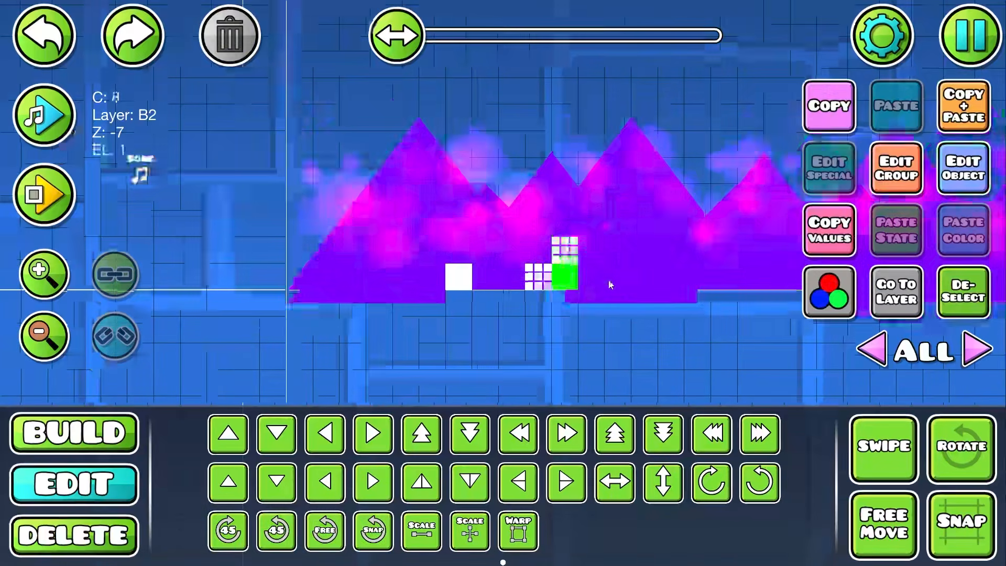
{"action": "key", "text": "ctrl+z"}
{"action": "scroll", "coordinate": [606, 283], "scroll_direction": "down", "scroll_amount": 2}
{"action": "key", "text": "ctrl+shift+z"}
{"action": "key", "text": "ctrl+shift+z"}
{"action": "scroll", "coordinate": [591, 274], "scroll_direction": "up", "scroll_amount": 3}
{"action": "key", "text": "ctrl+z"}
{"action": "key", "text": "ctrl+z"}
{"action": "key", "text": "ctrl+z"}
{"action": "scroll", "coordinate": [590, 273], "scroll_direction": "down", "scroll_amount": 4}
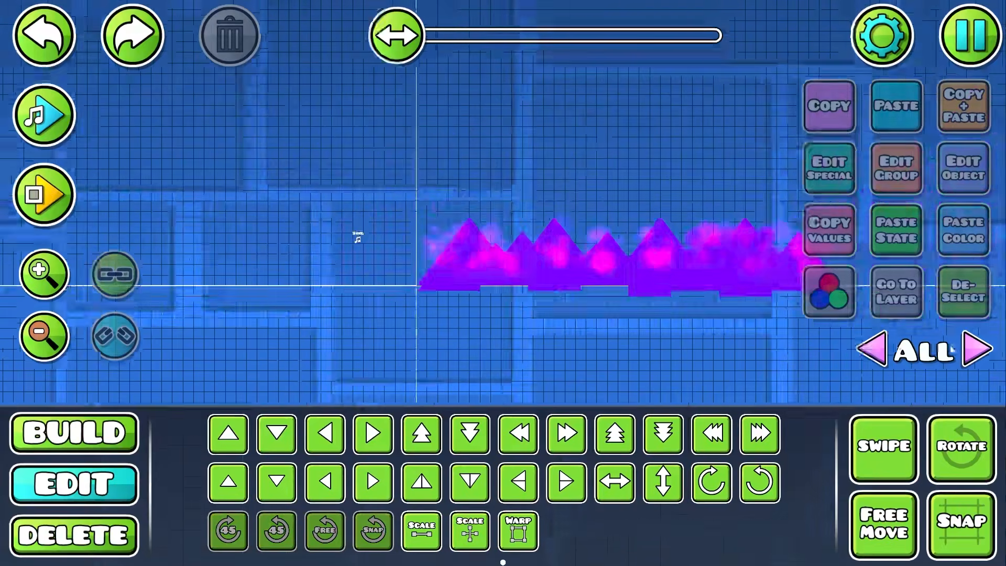
- Select all mountain objects on editor layer 0 and set their Z layer to B5
{"action": "left_click", "coordinate": [977, 349]}
{"action": "left_click", "coordinate": [977, 348]}
{"action": "left_click", "coordinate": [872, 343]}
{"action": "left_click_drag", "start_coordinate": [666, 321], "coordinate": [557, 310]}
{"action": "scroll", "coordinate": [563, 304], "scroll_direction": "up", "scroll_amount": 1}
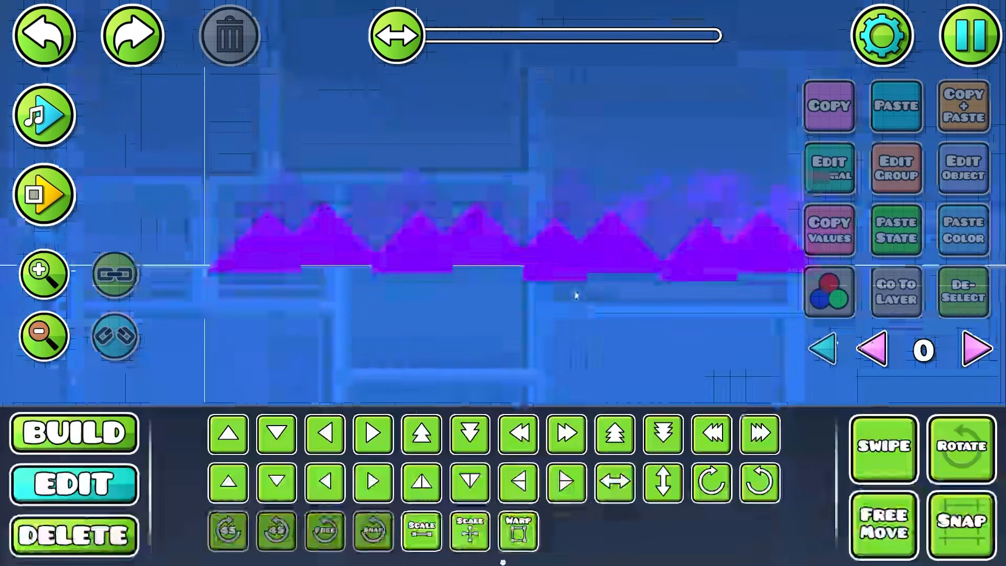
{"action": "left_click_drag", "start_coordinate": [177, 341], "coordinate": [879, 120]}
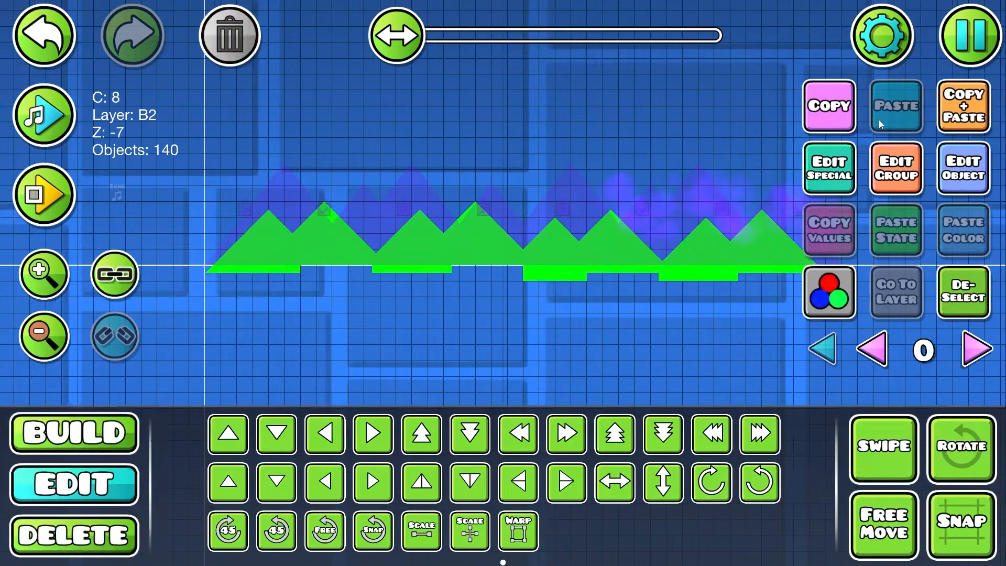
{"action": "left_click", "coordinate": [898, 178]}
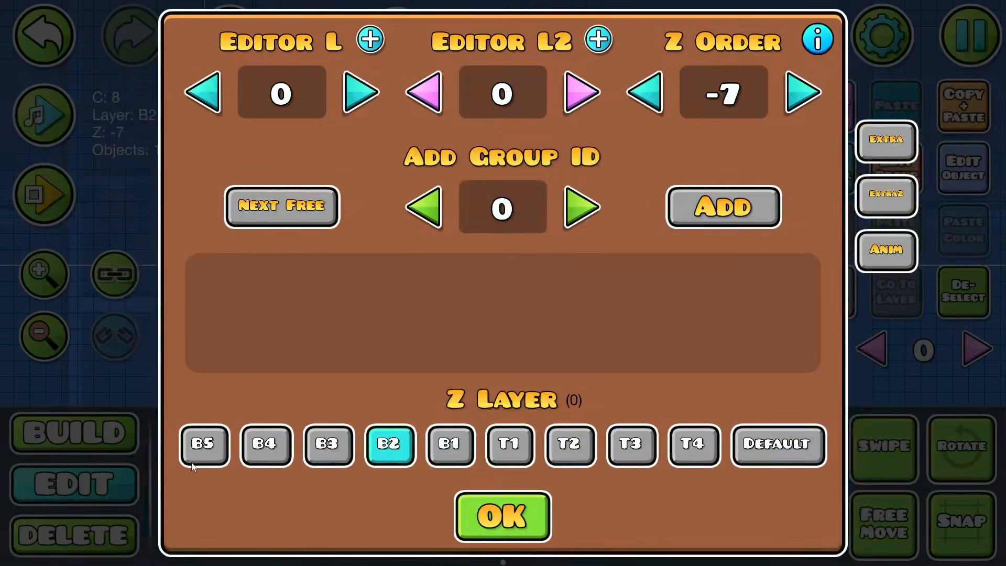
{"action": "left_click", "coordinate": [203, 457]}
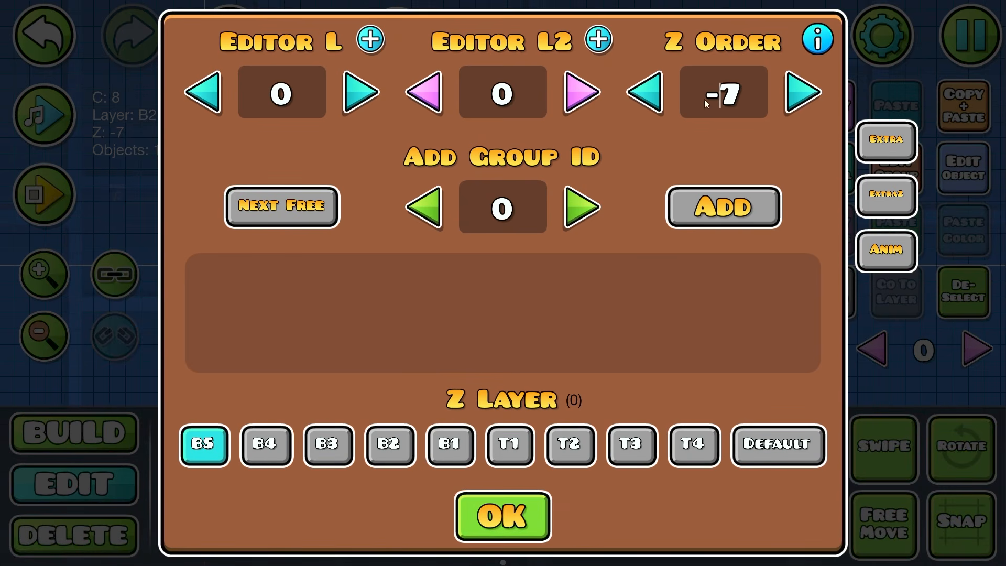
{"action": "left_click", "coordinate": [523, 506]}
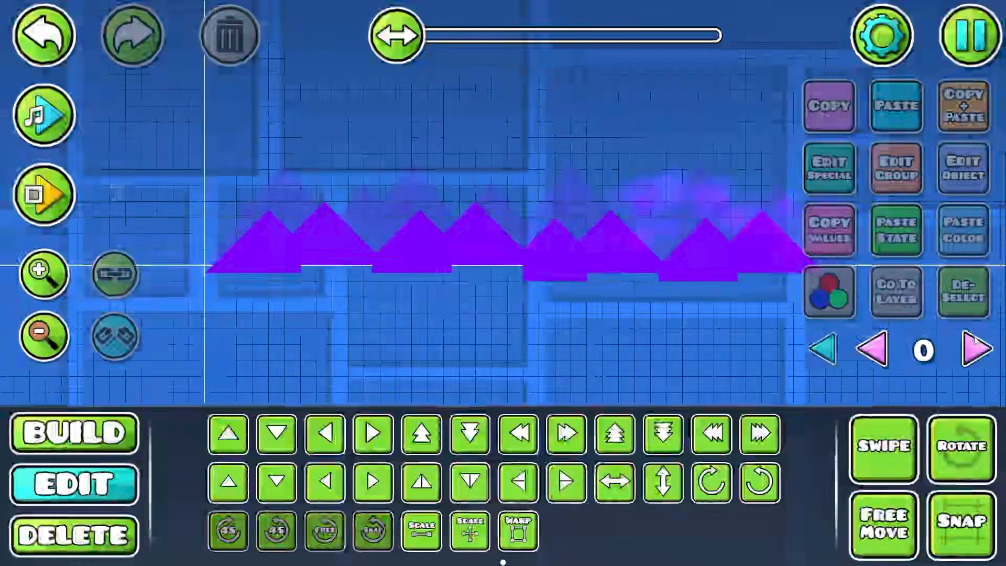
- Select all mountain objects on editor layer 1, set their Z layer to B5 and lower their Z order
{"action": "left_click_drag", "start_coordinate": [224, 282], "coordinate": [917, 130]}
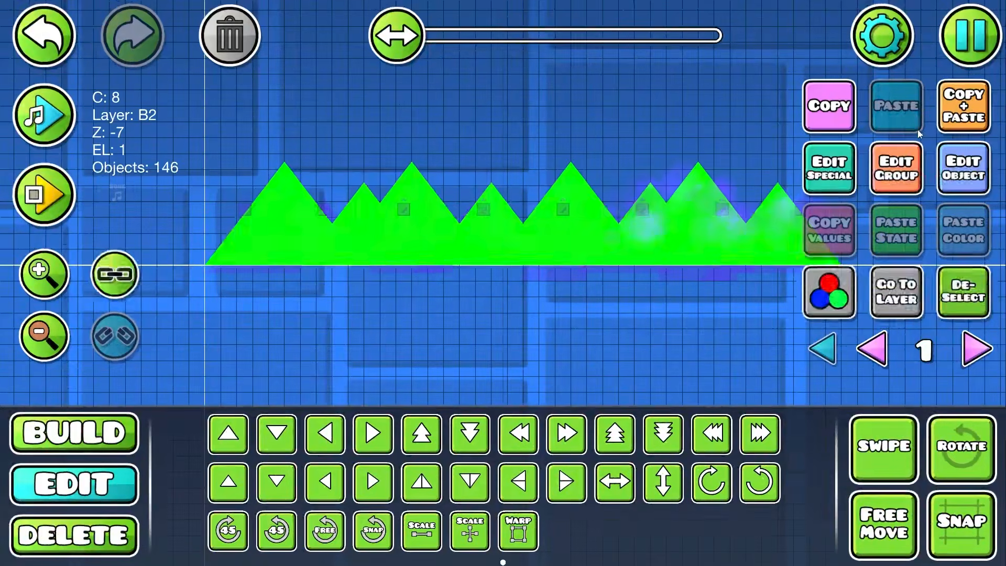
{"action": "left_click", "coordinate": [897, 164]}
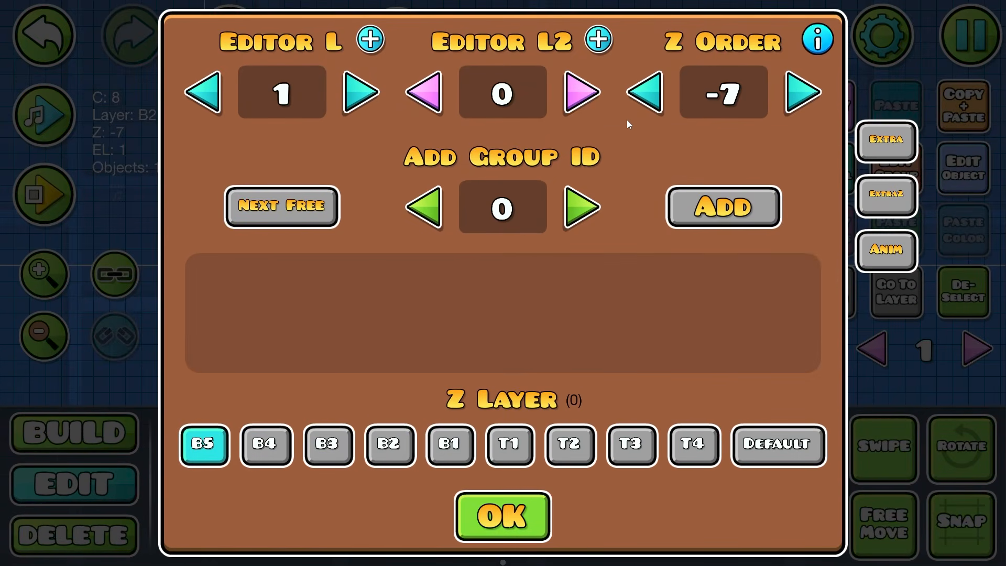
{"action": "left_click", "coordinate": [637, 109]}
{"action": "left_click", "coordinate": [502, 516]}
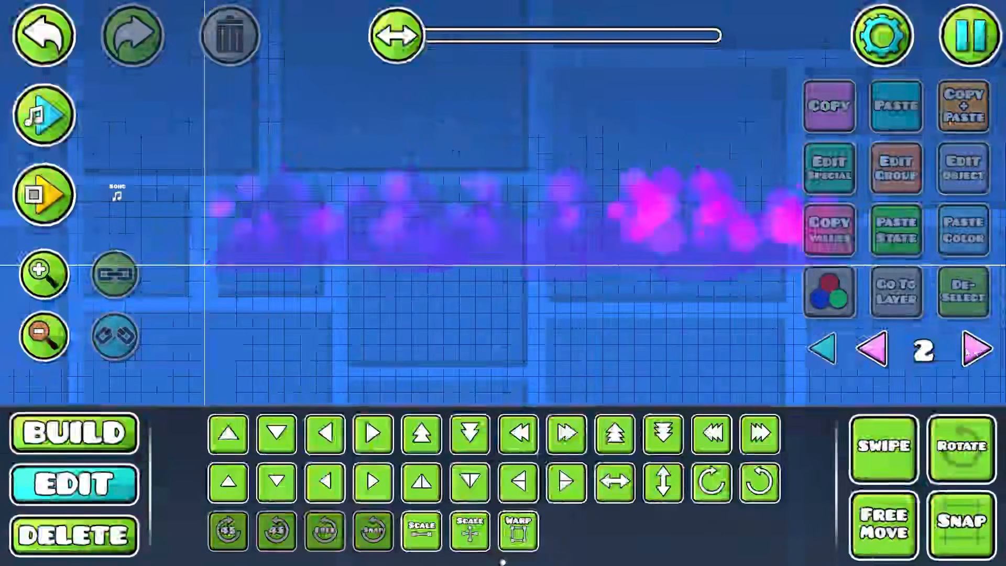
- Select all cloud particles on editor layer 2 and set their Z layer to B5 and Z order to -9
{"action": "left_click_drag", "start_coordinate": [232, 185], "coordinate": [897, 324]}
{"action": "left_click", "coordinate": [897, 168]}
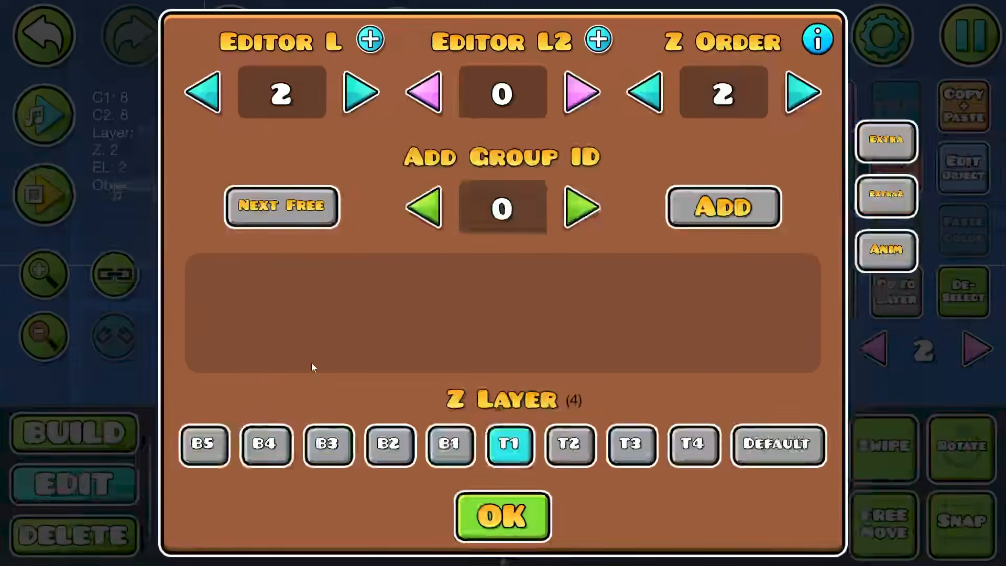
{"action": "left_click", "coordinate": [211, 443]}
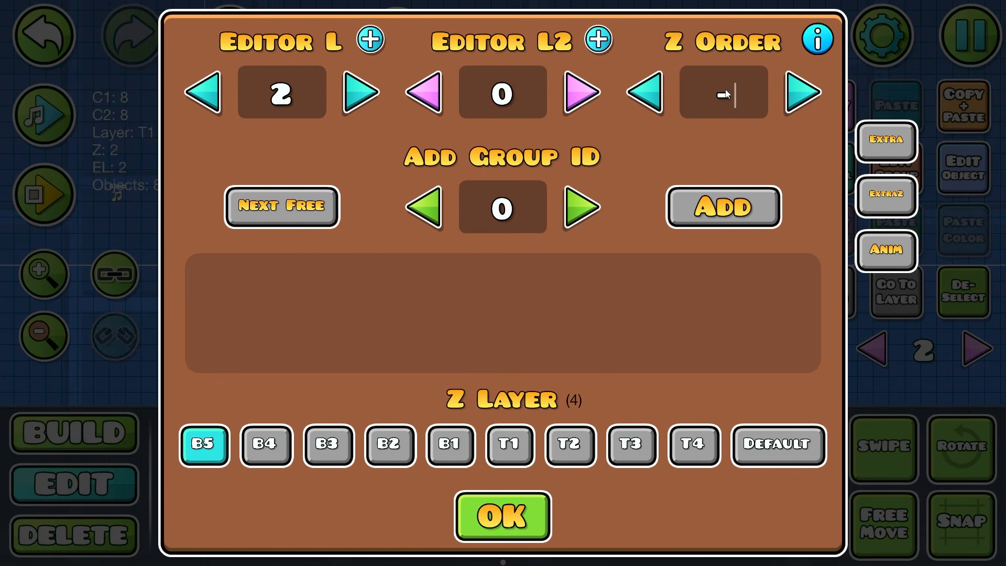
{"action": "left_click", "coordinate": [507, 514]}
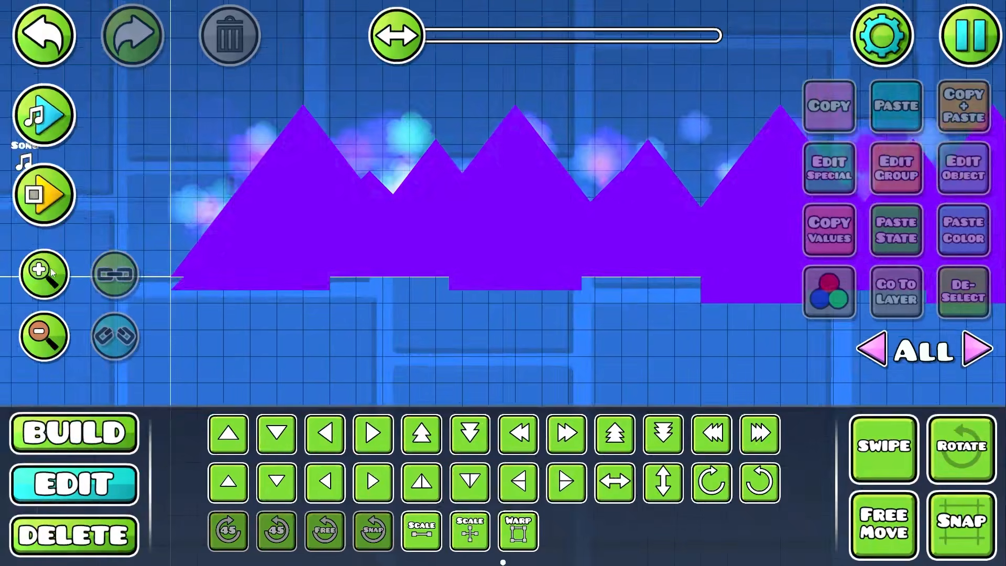
- Select all mountain objects on editor layer 0, reduce their HSV saturation to x0.74, and deselect them
{"action": "left_click", "coordinate": [246, 283]}
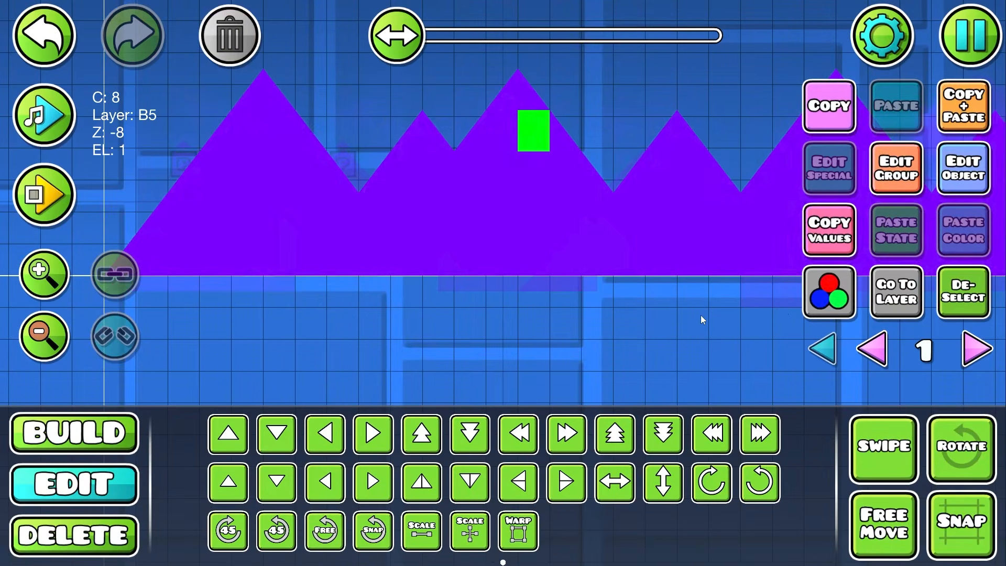
{"action": "left_click", "coordinate": [862, 340]}
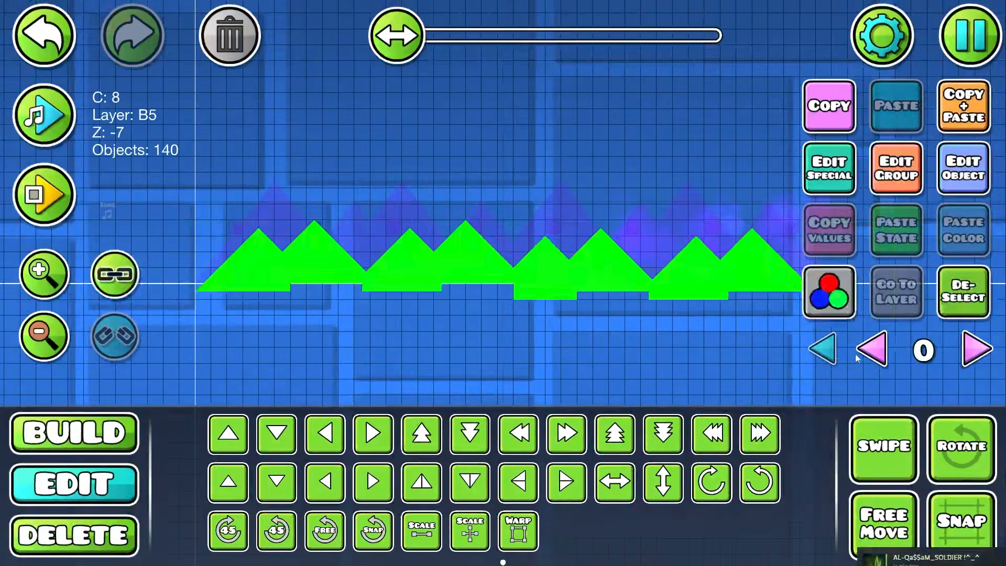
{"action": "left_click", "coordinate": [824, 305]}
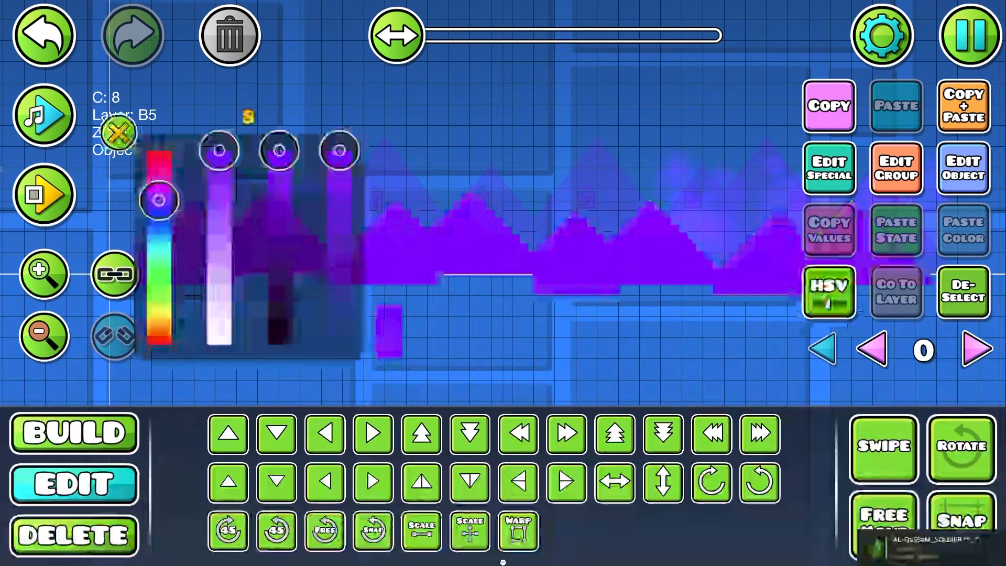
{"action": "left_click", "coordinate": [825, 304]}
{"action": "scroll", "coordinate": [510, 327], "scroll_direction": "up", "scroll_amount": 3}
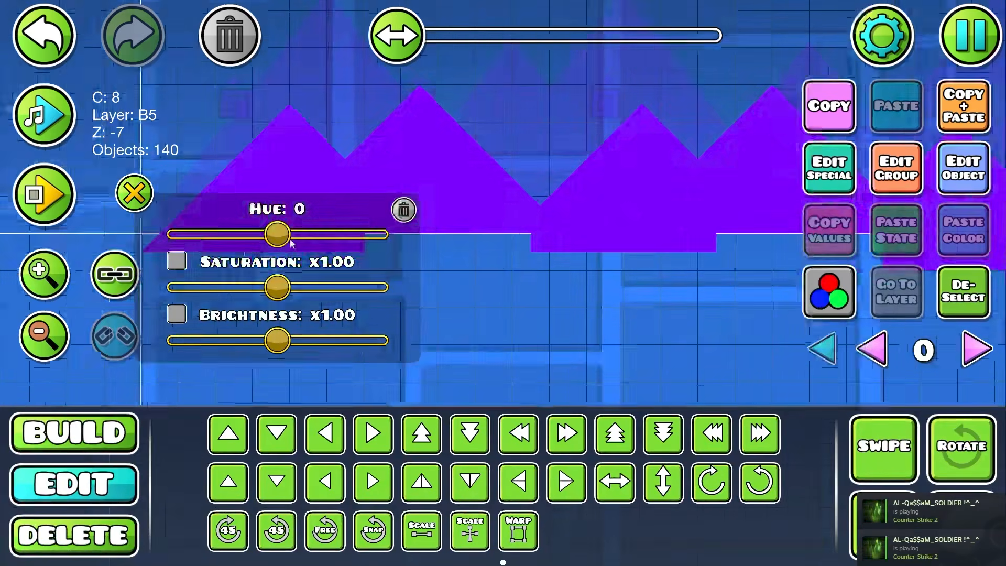
{"action": "left_click", "coordinate": [833, 348]}
{"action": "left_click_drag", "start_coordinate": [277, 287], "coordinate": [250, 287]}
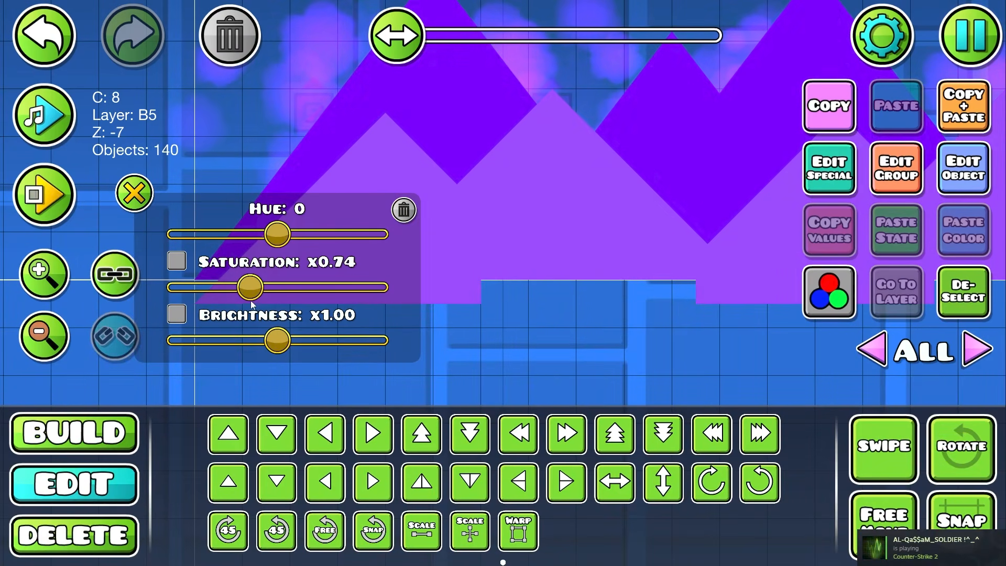
{"action": "left_click", "coordinate": [134, 193]}
{"action": "scroll", "coordinate": [137, 195], "scroll_direction": "down", "scroll_amount": 4}
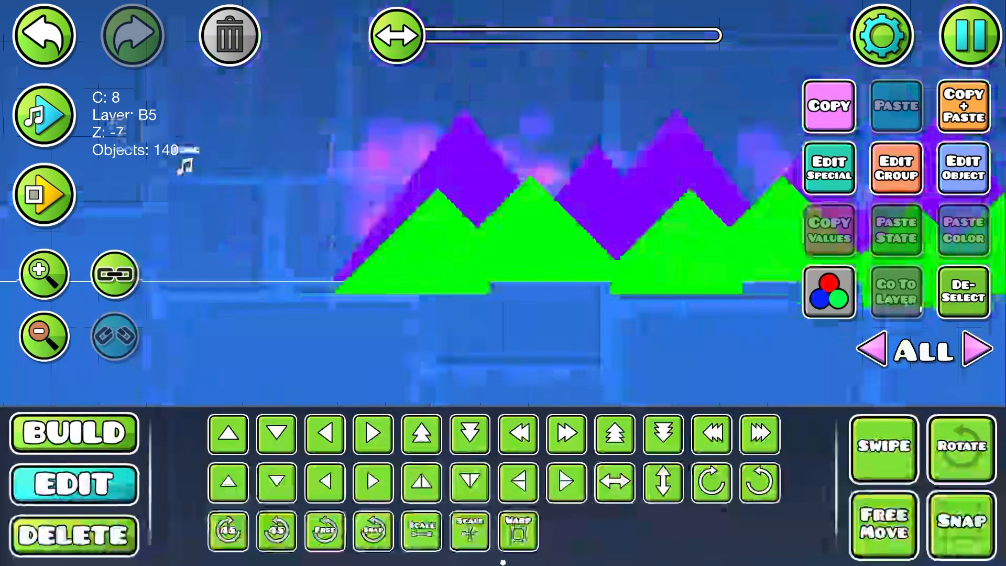
{"action": "left_click", "coordinate": [963, 291]}
- Change the level background to the desert scene with cacti
{"action": "left_click_drag", "start_coordinate": [716, 292], "coordinate": [614, 311]}
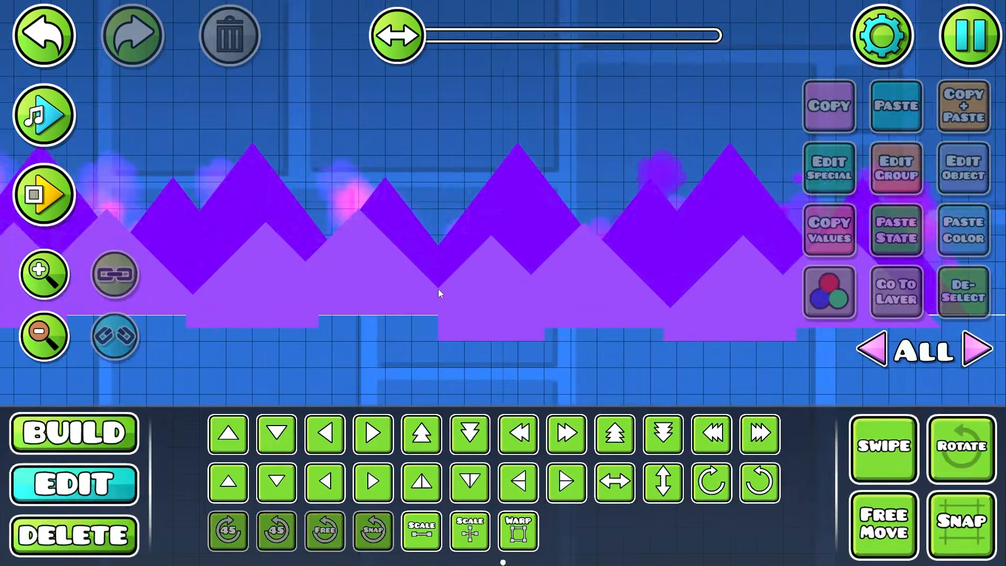
{"action": "left_click_drag", "start_coordinate": [438, 288], "coordinate": [864, 147]}
{"action": "scroll", "coordinate": [868, 105], "scroll_direction": "up", "scroll_amount": 2}
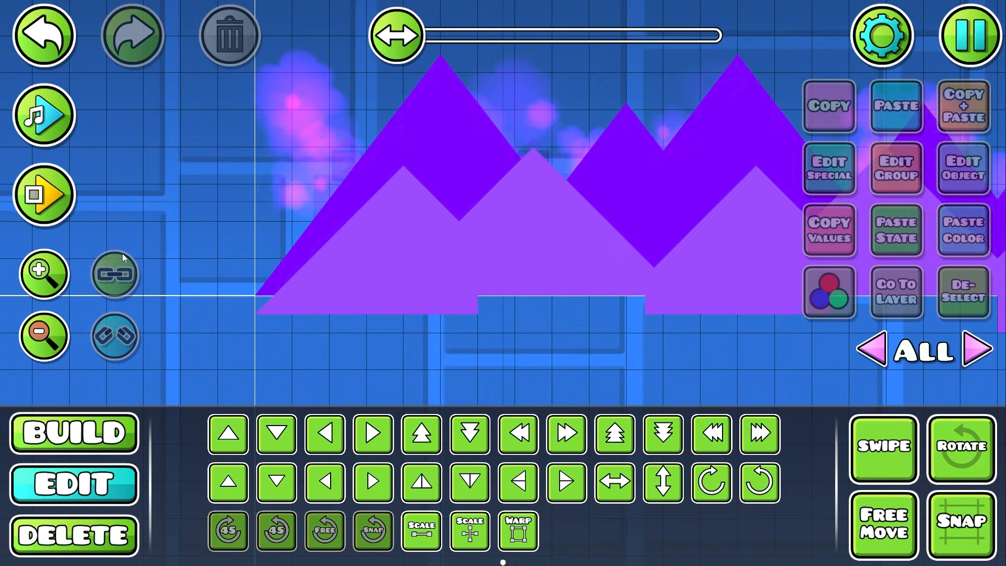
{"action": "left_click_drag", "start_coordinate": [287, 270], "coordinate": [463, 316]}
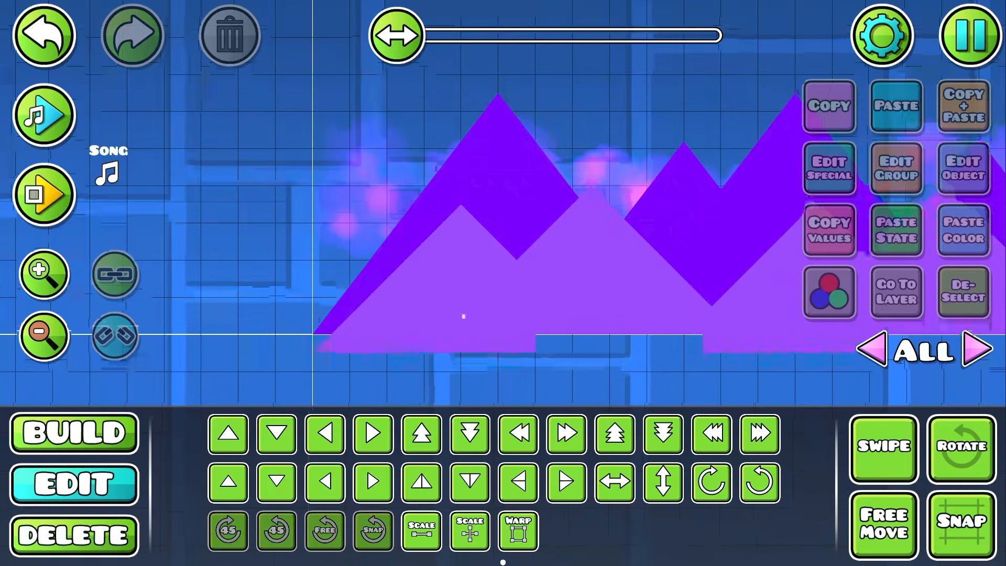
{"action": "left_click", "coordinate": [893, 50]}
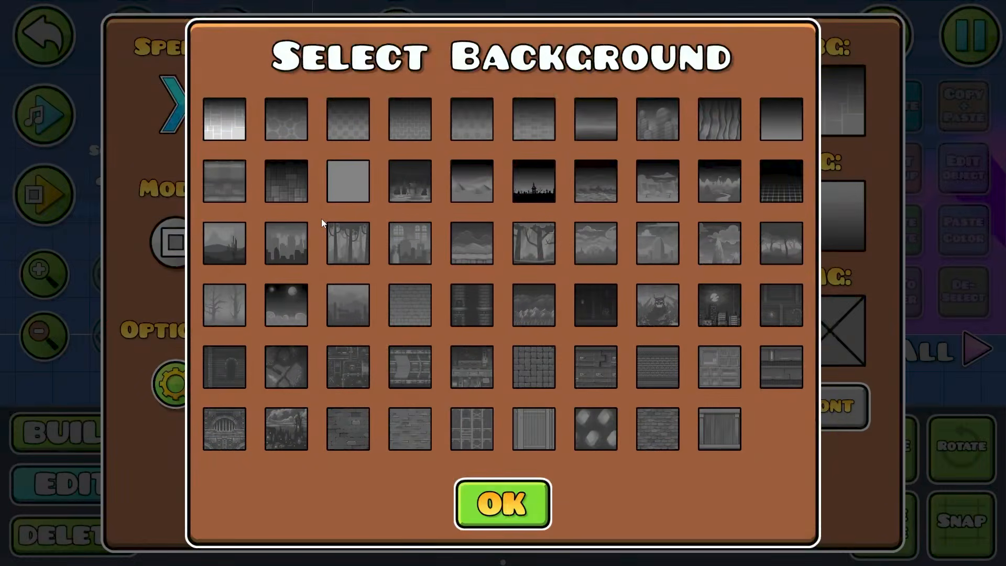
{"action": "left_click", "coordinate": [501, 494]}
{"action": "left_click", "coordinate": [500, 511]}
{"action": "left_click", "coordinate": [880, 35]}
{"action": "left_click", "coordinate": [832, 108]}
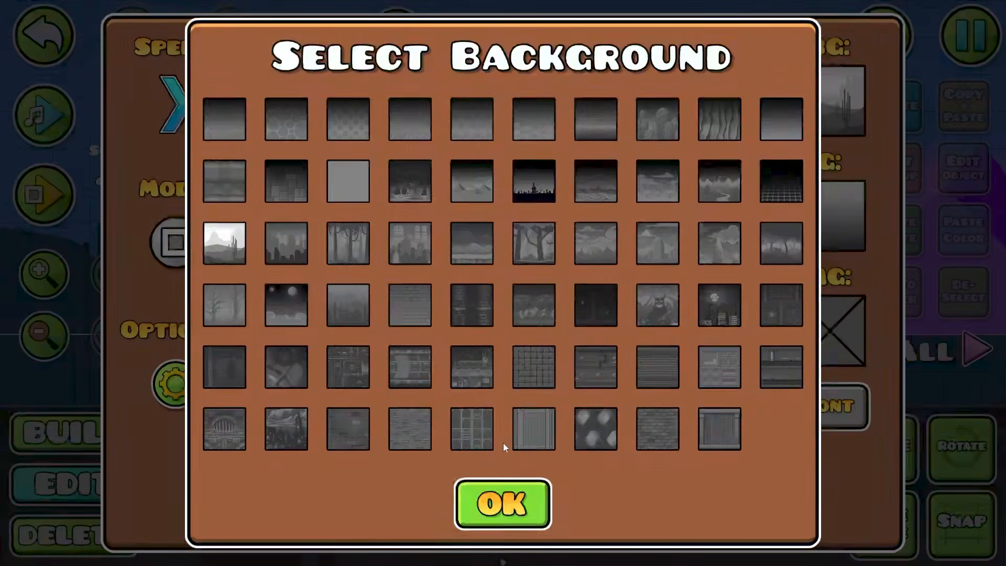
{"action": "left_click", "coordinate": [502, 503]}
{"action": "left_click", "coordinate": [500, 511]}
- Turn on Show Ground in the editor options and resume editing
{"action": "left_click", "coordinate": [970, 34]}
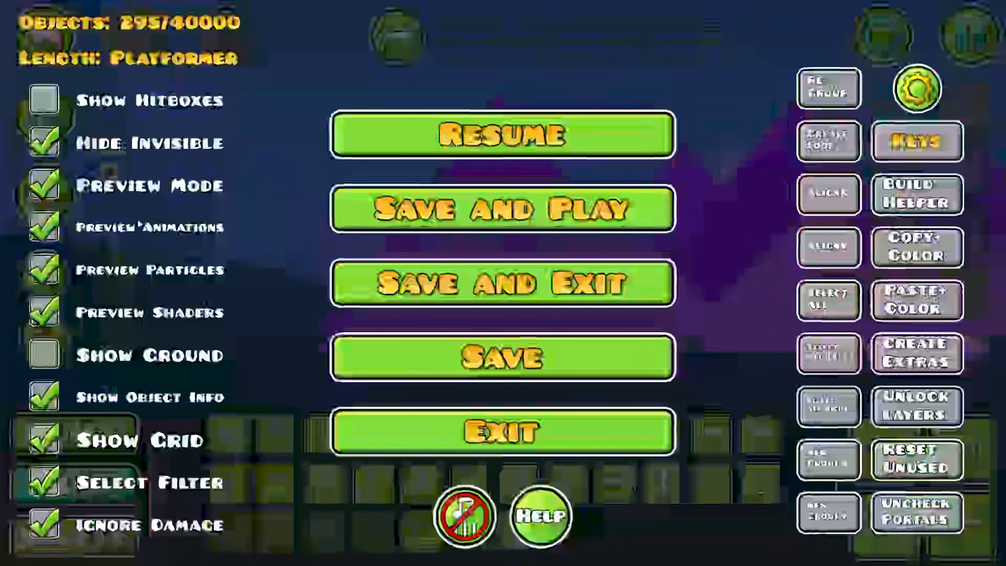
{"action": "left_click", "coordinate": [44, 354]}
{"action": "left_click", "coordinate": [502, 135]}
{"action": "left_click_drag", "start_coordinate": [545, 334], "coordinate": [728, 292]}
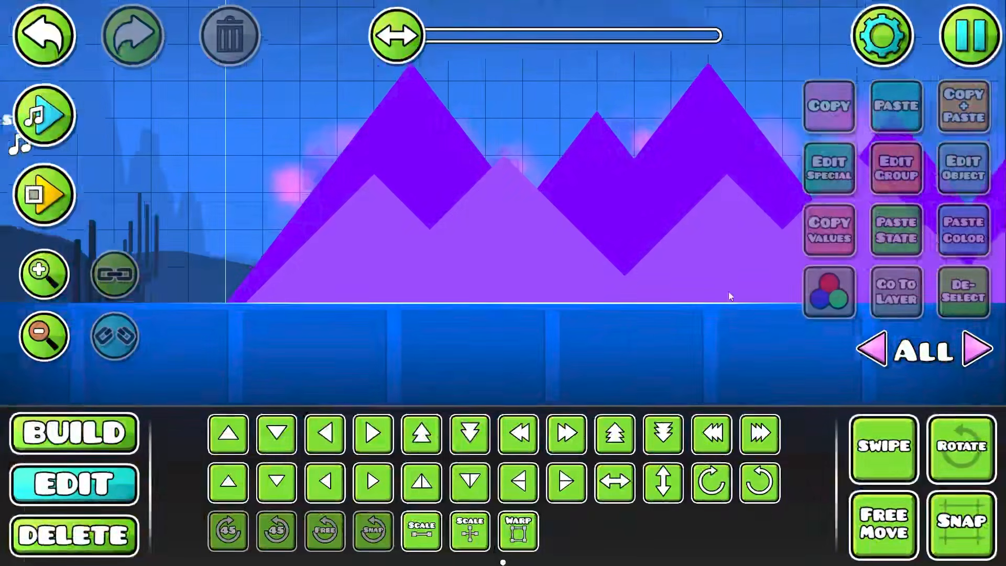
- Change the level's ground texture to the rocky dirt style with an uneven upper edge
{"action": "left_click", "coordinate": [862, 32]}
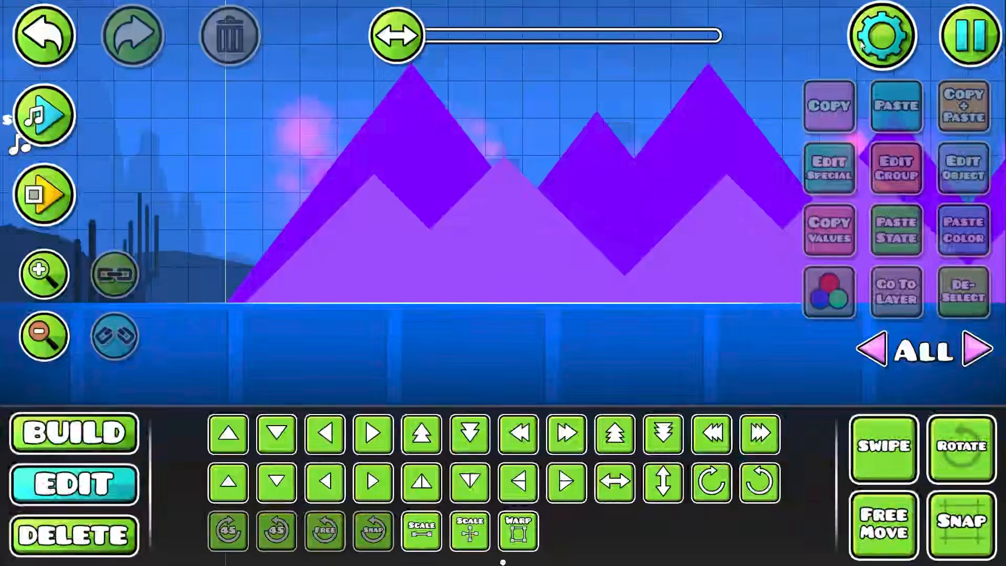
{"action": "left_click", "coordinate": [862, 32]}
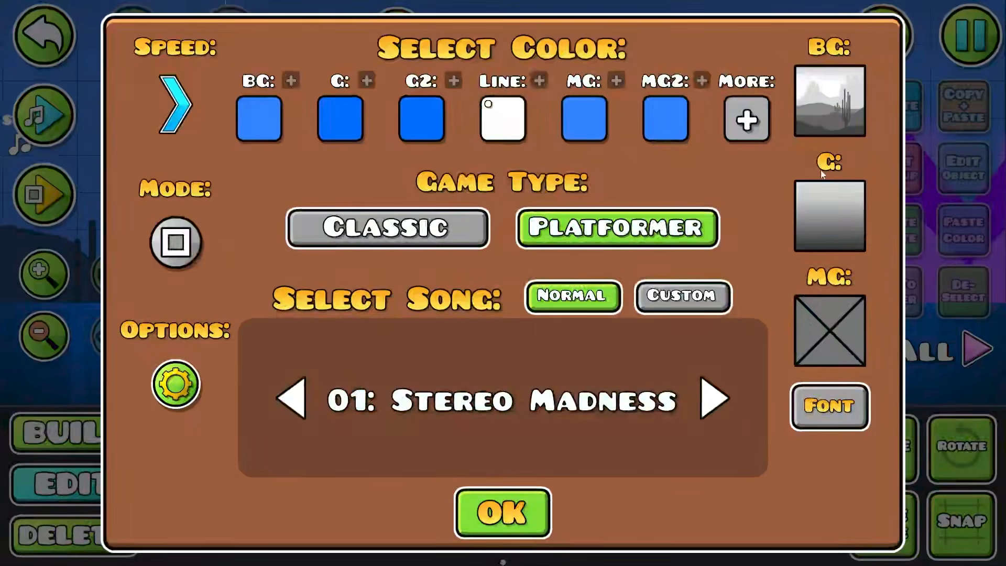
{"action": "left_click", "coordinate": [829, 215]}
{"action": "left_click", "coordinate": [502, 486]}
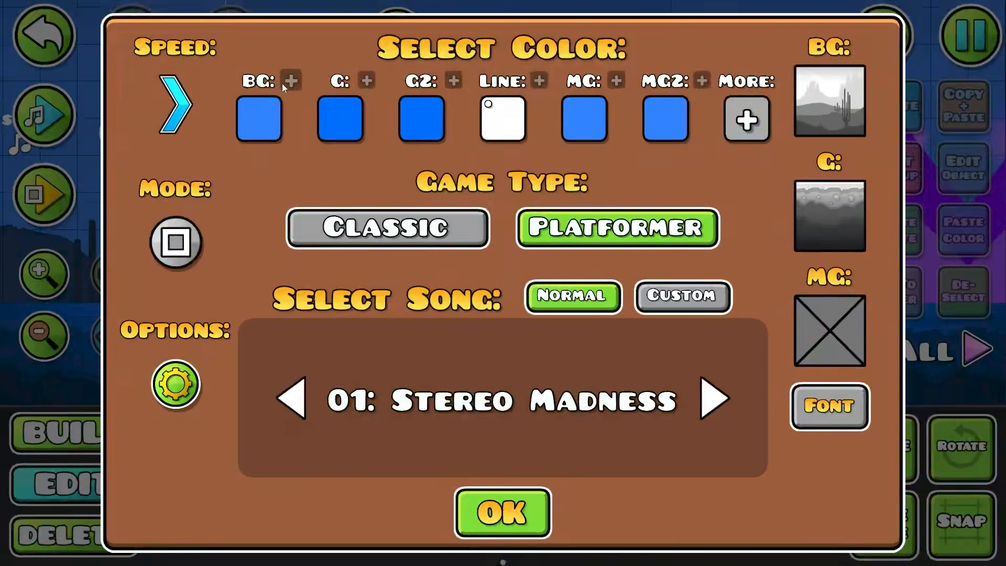
- Shift the BG color to a more saturated, darker indigo blue
{"action": "left_click", "coordinate": [283, 83]}
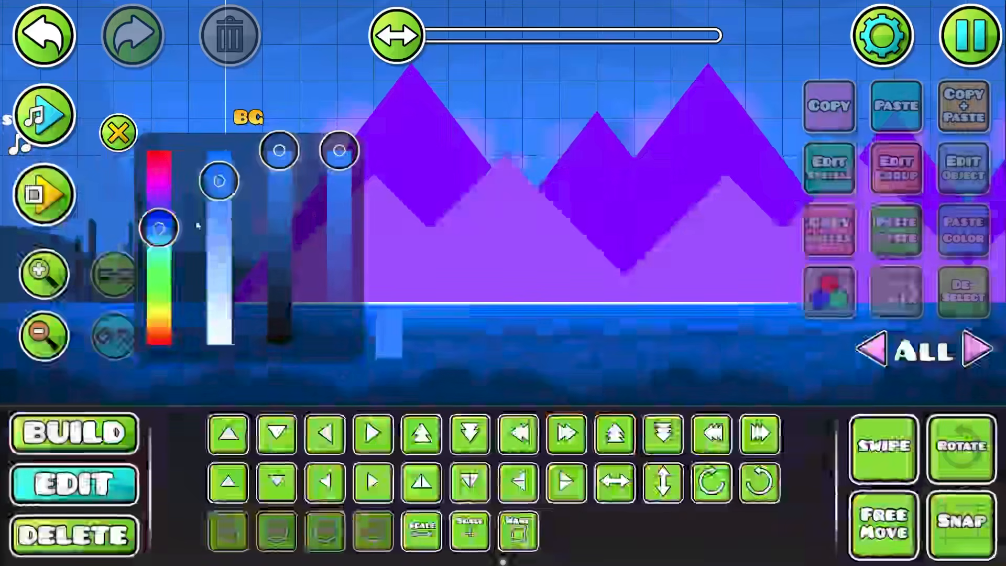
{"action": "left_click_drag", "start_coordinate": [160, 225], "coordinate": [175, 228]}
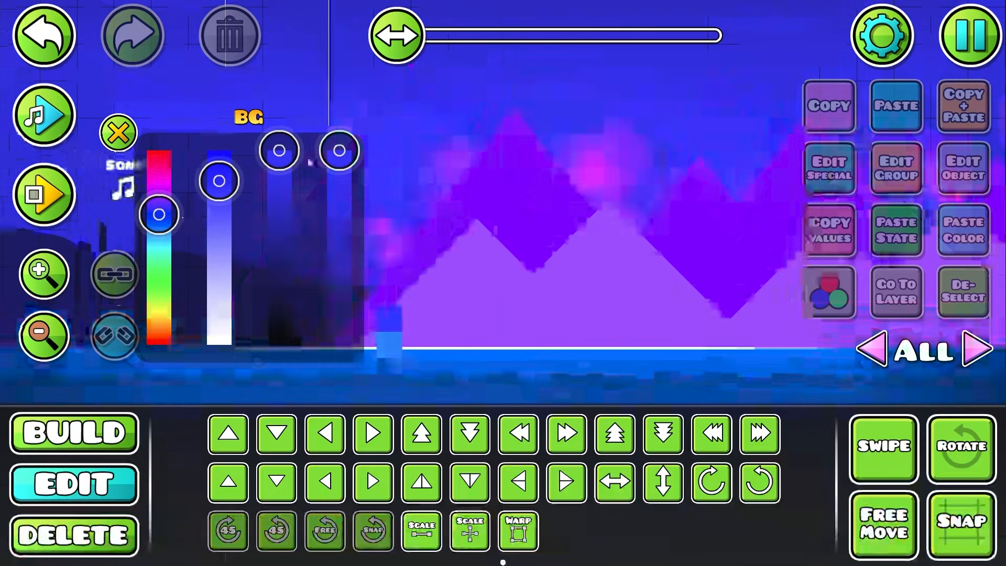
{"action": "left_click_drag", "start_coordinate": [280, 150], "coordinate": [279, 209]}
{"action": "left_click_drag", "start_coordinate": [219, 179], "coordinate": [224, 174]}
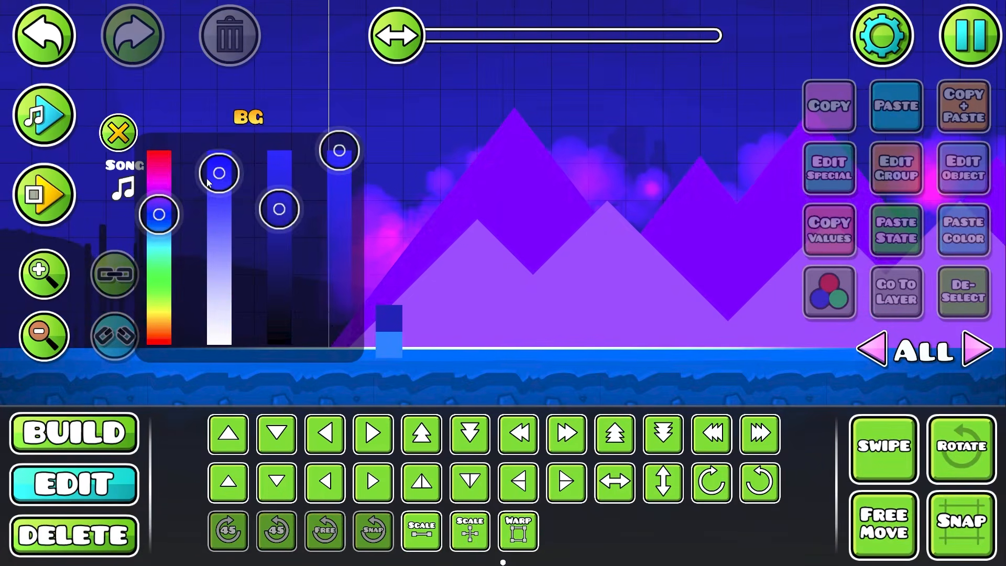
{"action": "left_click", "coordinate": [118, 133]}
{"action": "left_click_drag", "start_coordinate": [369, 186], "coordinate": [224, 166]}
- Set the G1 ground color to dark red and the G2 color to a brighter red
{"action": "left_click", "coordinate": [882, 36]}
{"action": "left_click", "coordinate": [372, 80]}
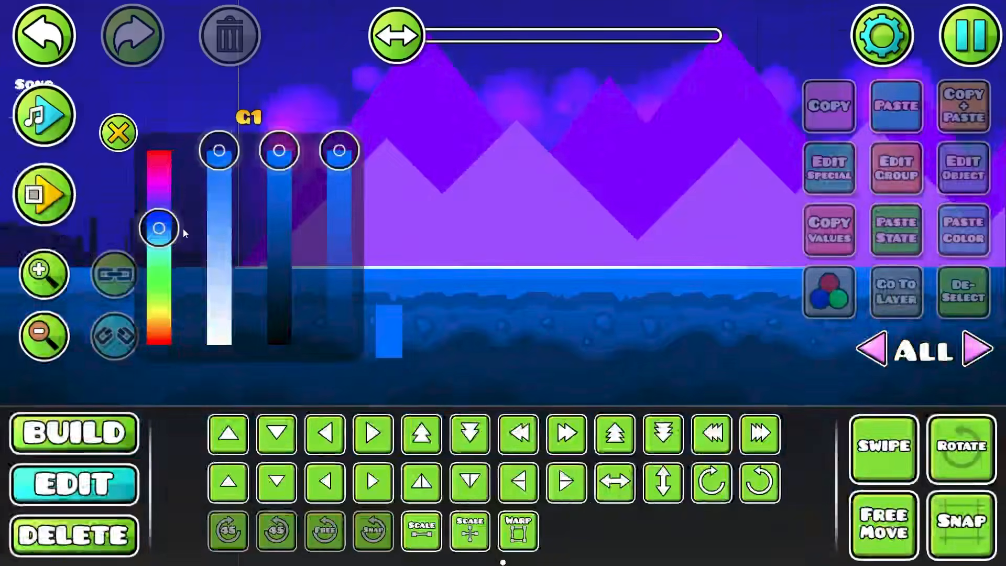
{"action": "left_click_drag", "start_coordinate": [159, 224], "coordinate": [159, 341]}
{"action": "left_click_drag", "start_coordinate": [280, 150], "coordinate": [295, 210]}
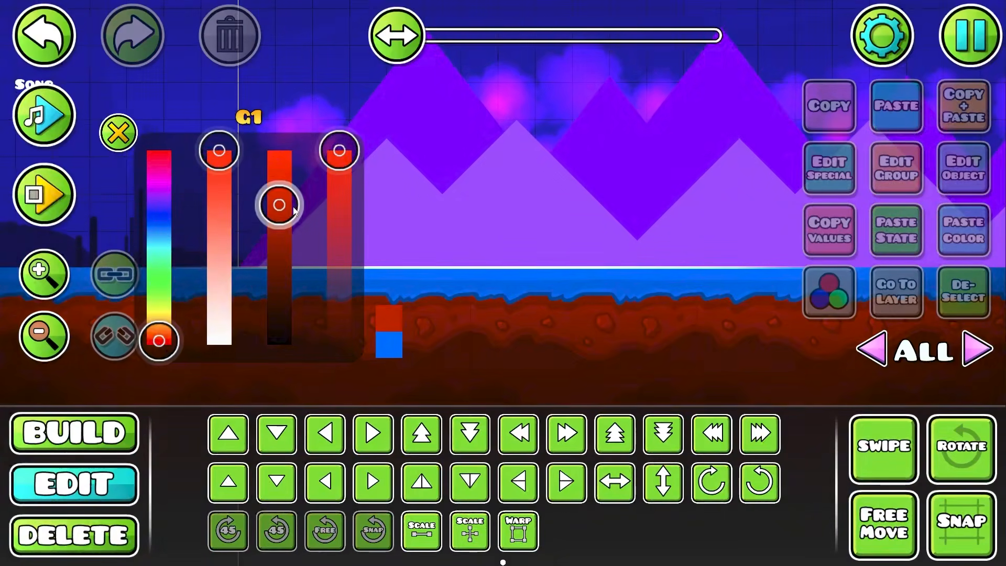
{"action": "left_click", "coordinate": [882, 36]}
{"action": "left_click", "coordinate": [448, 87]}
{"action": "left_click_drag", "start_coordinate": [159, 224], "coordinate": [158, 341]}
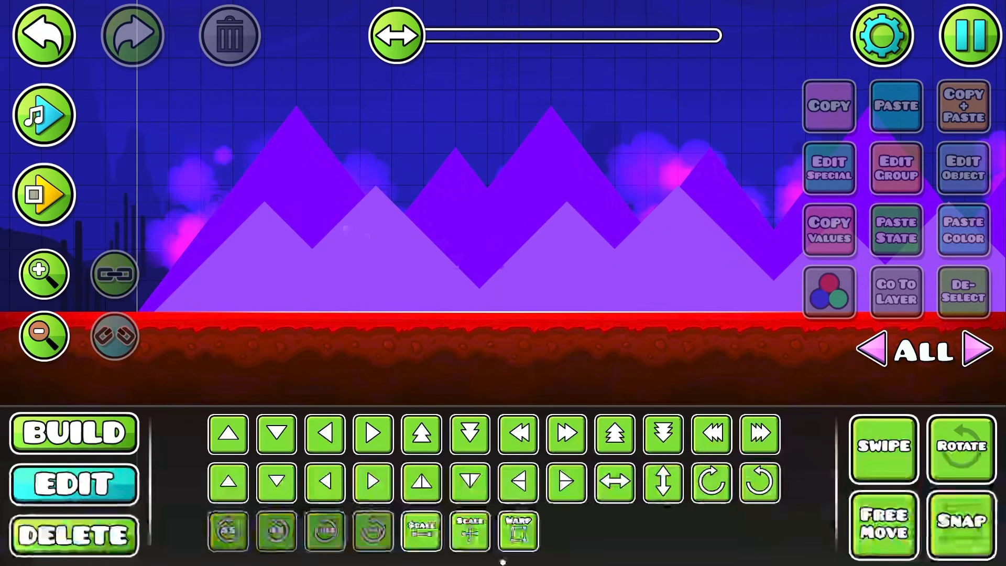
- Select all mountain objects on editor layer 0 and add them to group 1
{"action": "left_click", "coordinate": [391, 264]}
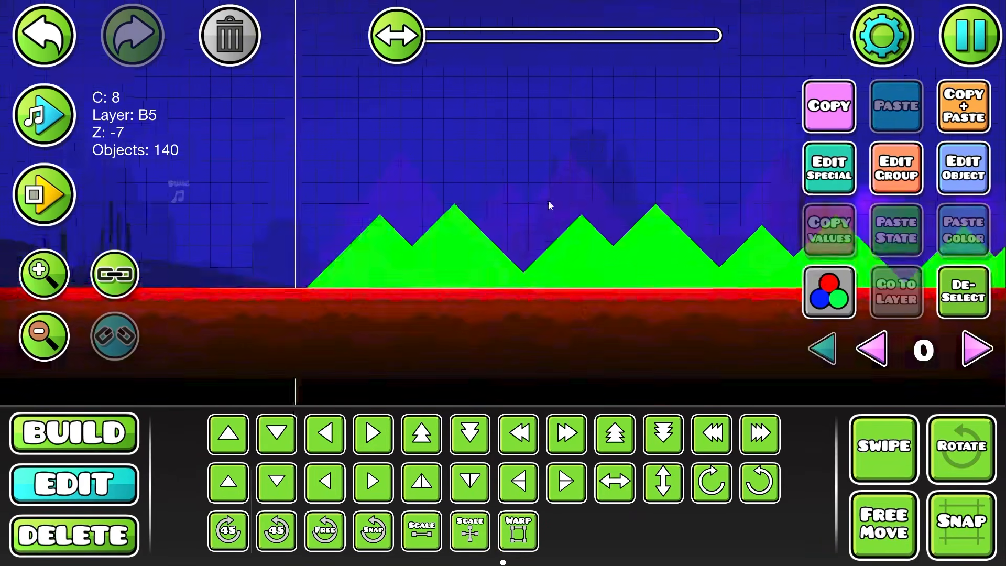
{"action": "left_click", "coordinate": [896, 167]}
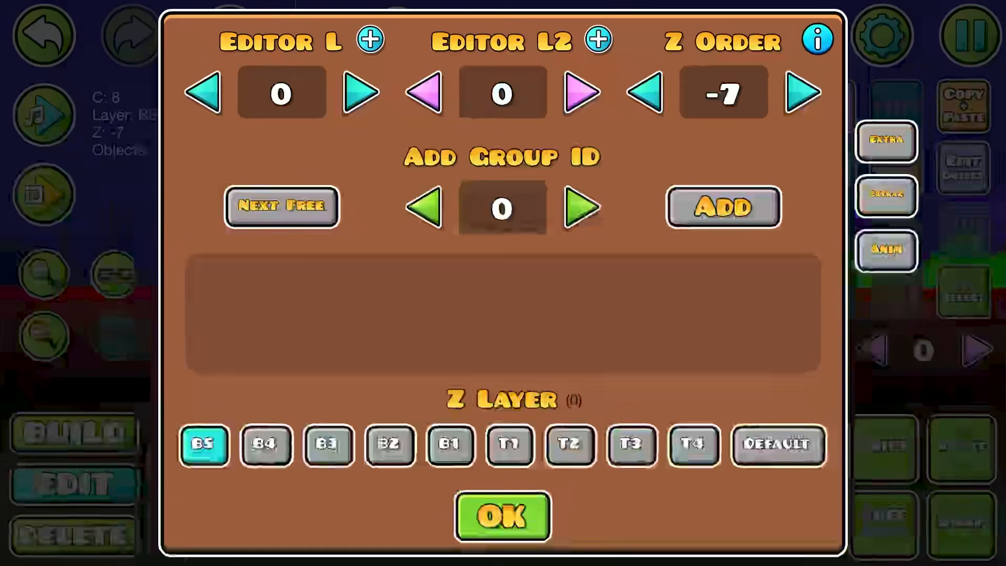
{"action": "left_click", "coordinate": [581, 207]}
{"action": "left_click", "coordinate": [699, 213]}
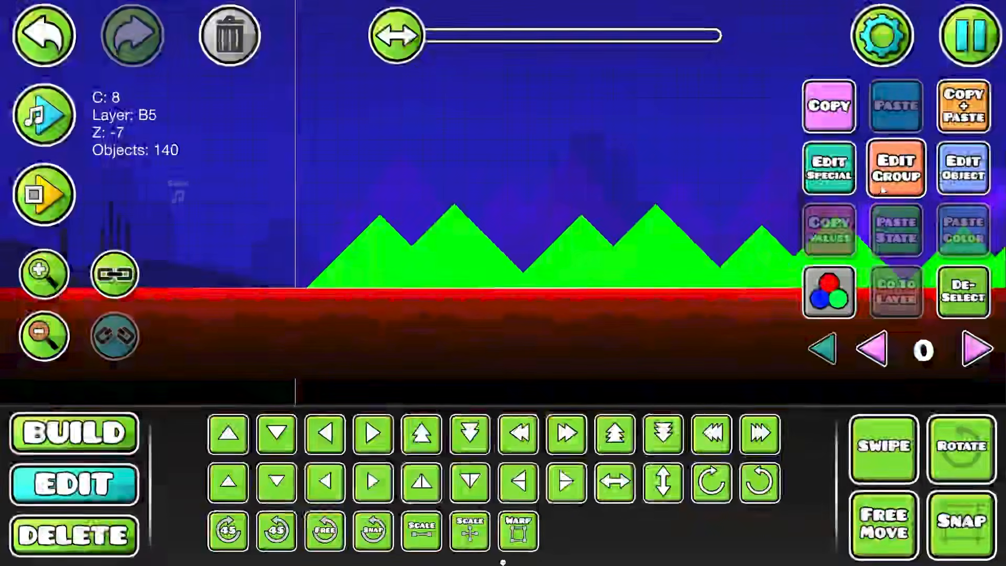
{"action": "left_click", "coordinate": [881, 185]}
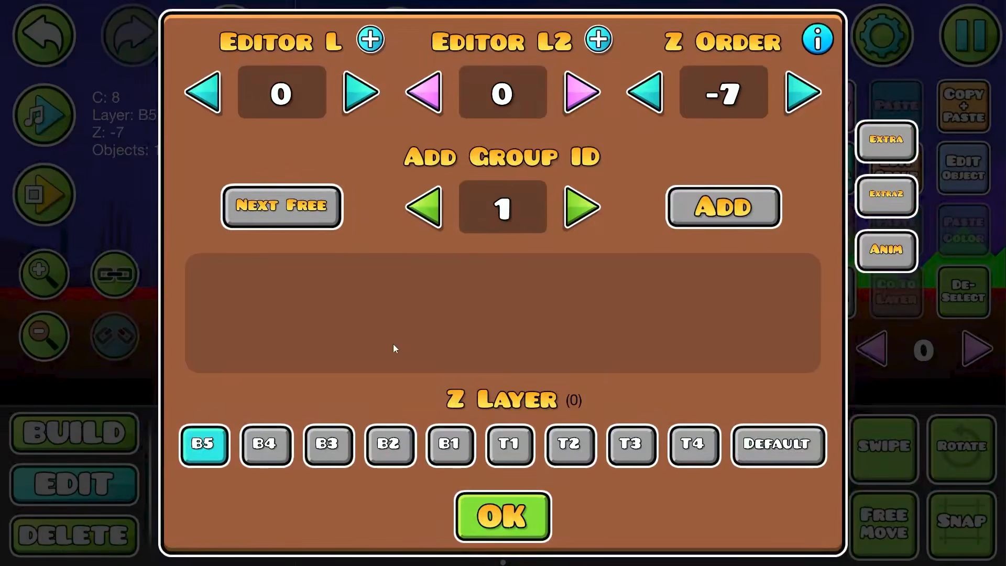
{"action": "left_click", "coordinate": [700, 217]}
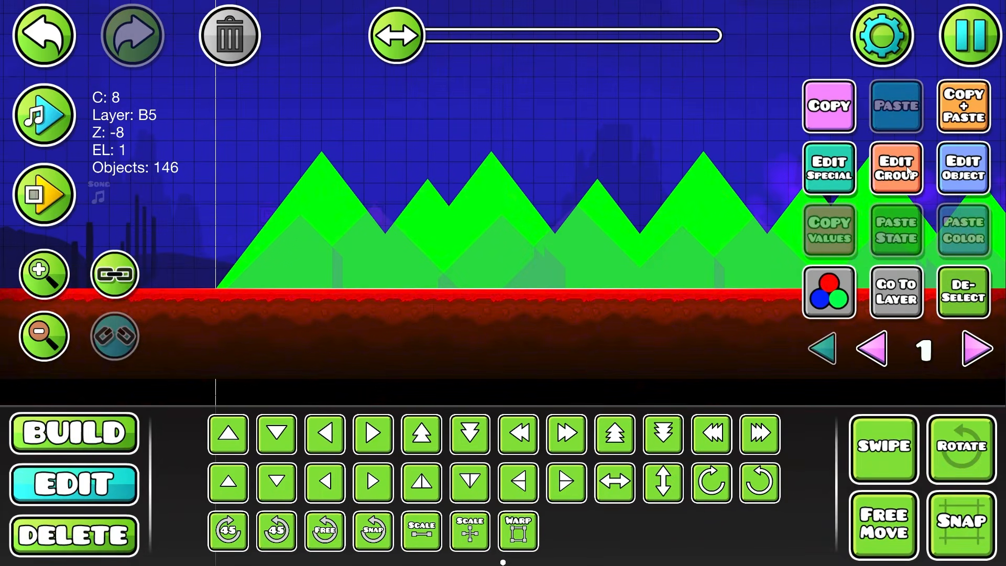
- Add all mountain objects on editor layer 1 to group 2 using the next free ID
{"action": "left_click", "coordinate": [897, 167]}
{"action": "left_click", "coordinate": [282, 206]}
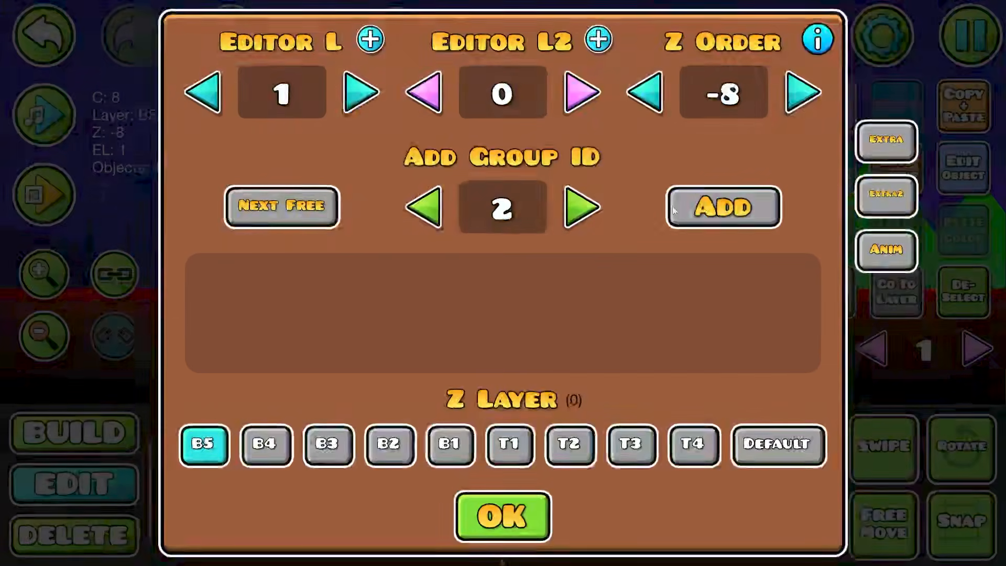
{"action": "left_click", "coordinate": [705, 211]}
{"action": "left_click", "coordinate": [503, 516]}
- Add all cloud particles on editor layer 2 to the next free group, deselect them and show all layers
{"action": "left_click", "coordinate": [948, 345]}
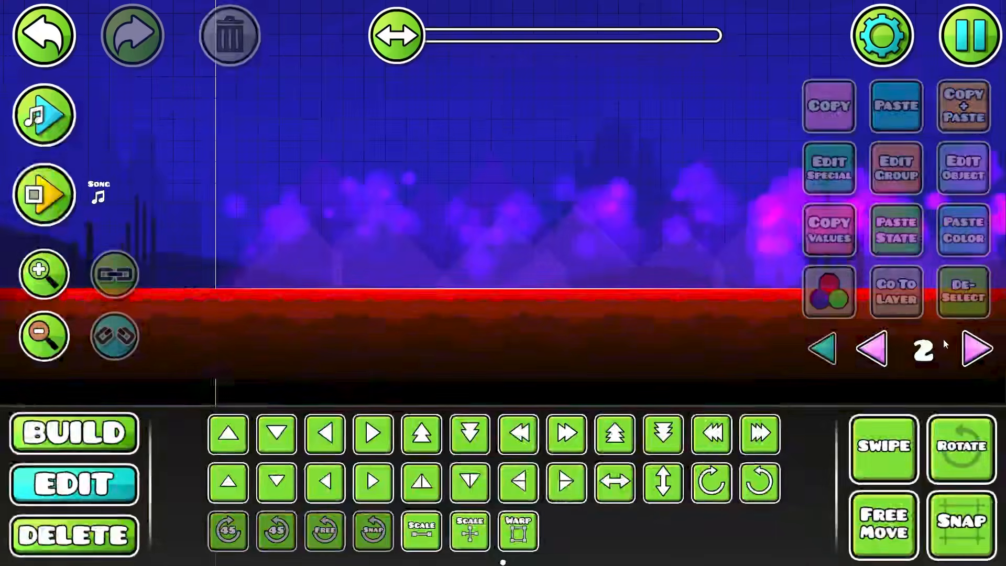
{"action": "left_click_drag", "start_coordinate": [193, 168], "coordinate": [950, 336]}
{"action": "left_click", "coordinate": [897, 171]}
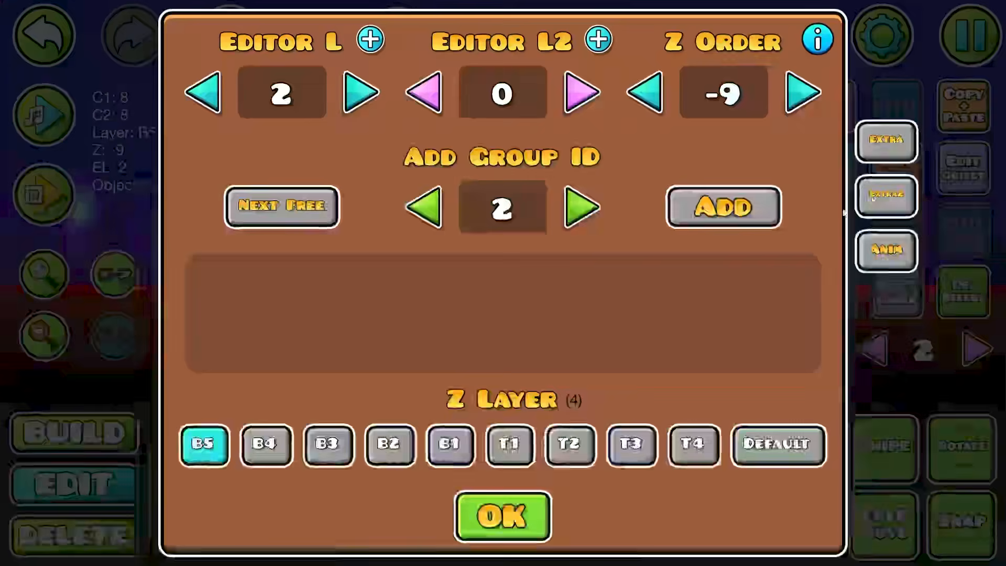
{"action": "left_click", "coordinate": [282, 206]}
{"action": "left_click", "coordinate": [712, 222]}
{"action": "left_click", "coordinate": [503, 516]}
{"action": "left_click", "coordinate": [962, 292]}
{"action": "left_click", "coordinate": [824, 348]}
- Place a Move trigger just before the level's start line, high above the ground
{"action": "left_click_drag", "start_coordinate": [455, 194], "coordinate": [454, 280]}
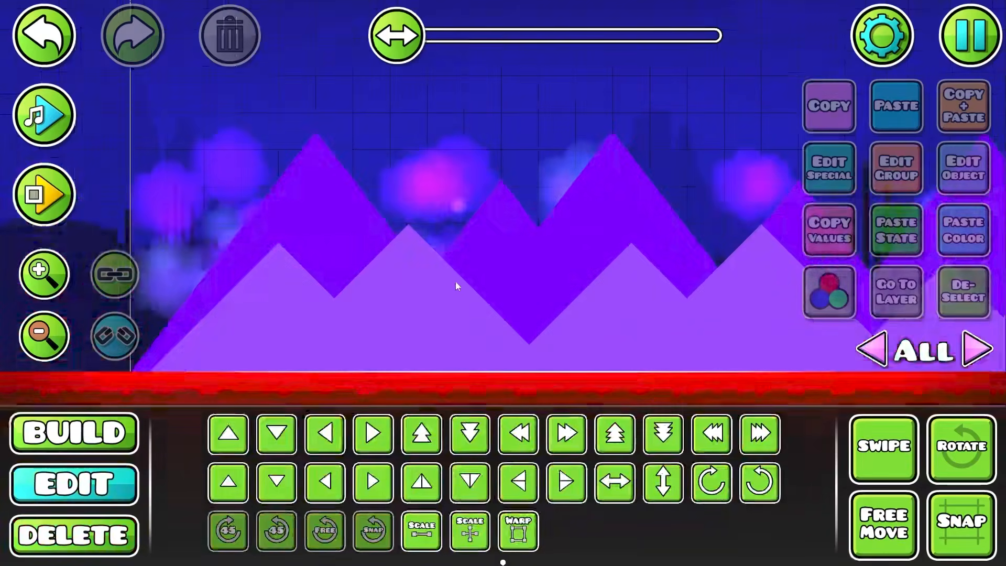
{"action": "left_click_drag", "start_coordinate": [367, 289], "coordinate": [624, 244]}
{"action": "left_click", "coordinate": [74, 433]}
{"action": "left_click", "coordinate": [841, 392]}
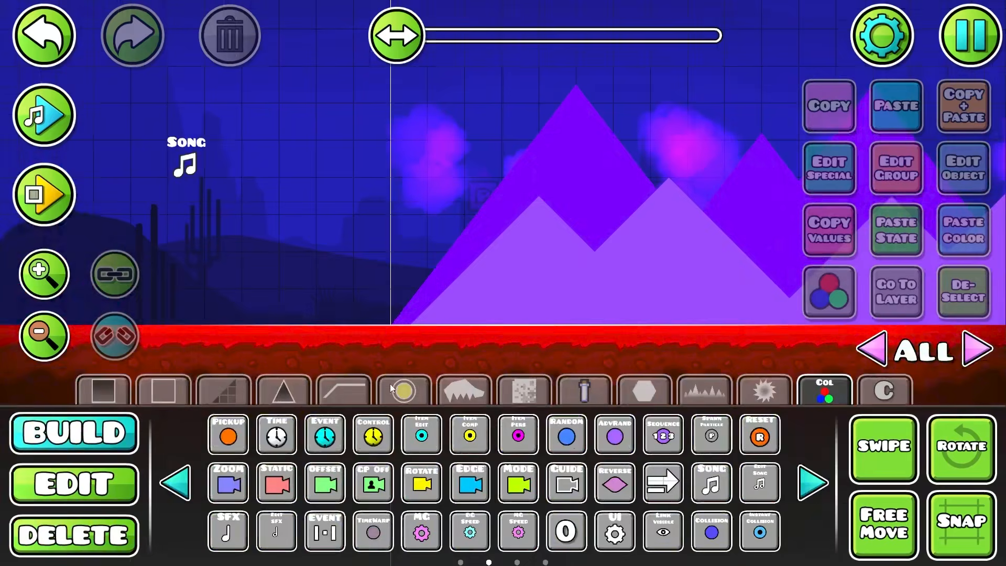
{"action": "left_click", "coordinate": [191, 473]}
{"action": "left_click", "coordinate": [324, 438]}
{"action": "left_click", "coordinate": [371, 14]}
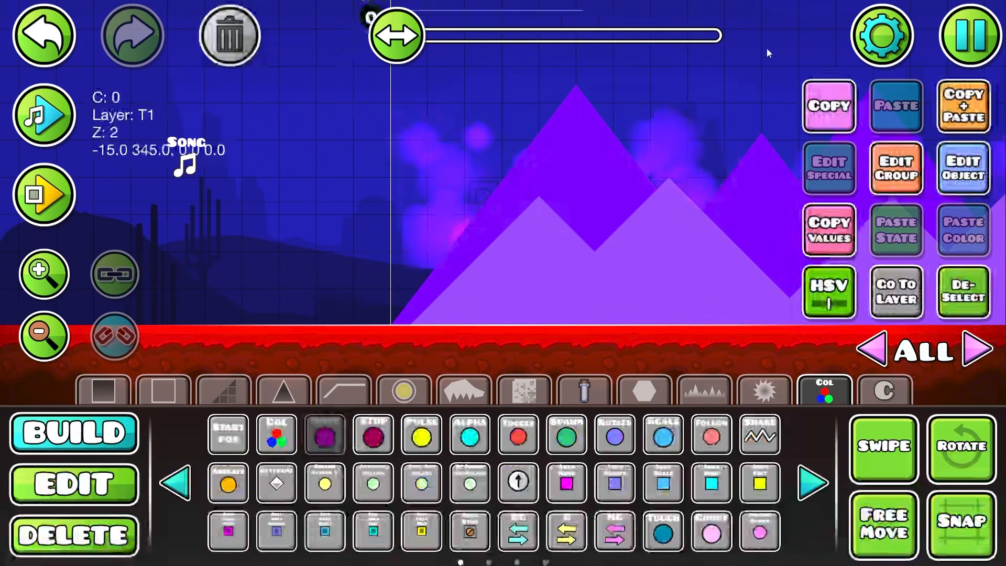
- Configure the Move trigger with camera lock on X and Y, target group 1 and a move time of 10
{"action": "left_click", "coordinate": [894, 51]}
{"action": "left_click", "coordinate": [408, 228]}
{"action": "left_click", "coordinate": [502, 514]}
{"action": "left_click", "coordinate": [74, 484]}
{"action": "left_click_drag", "start_coordinate": [535, 117], "coordinate": [563, 245]}
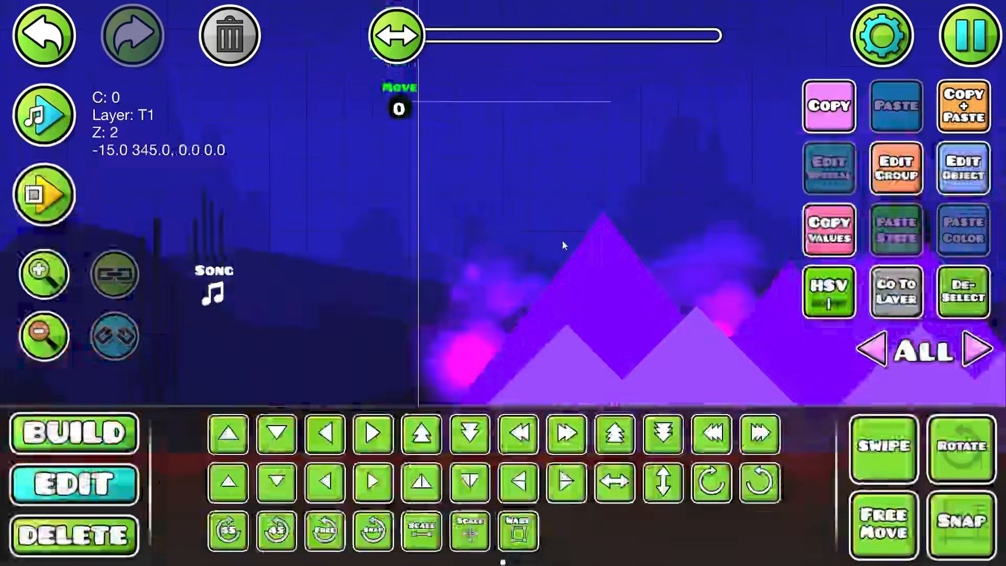
{"action": "left_click", "coordinate": [949, 177]}
{"action": "left_click", "coordinate": [709, 498]}
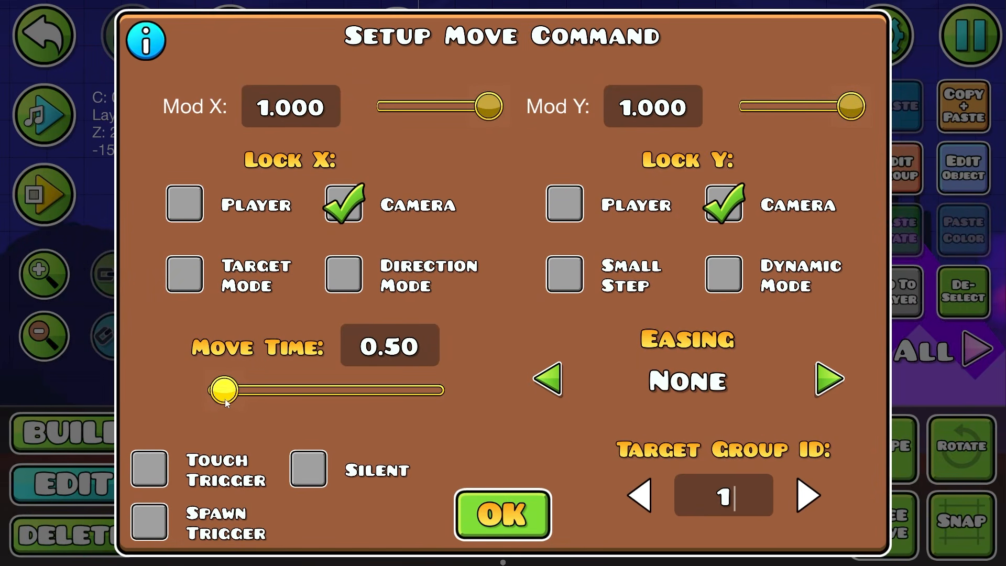
{"action": "left_click_drag", "start_coordinate": [220, 404], "coordinate": [652, 449]}
{"action": "left_click", "coordinate": [494, 515]}
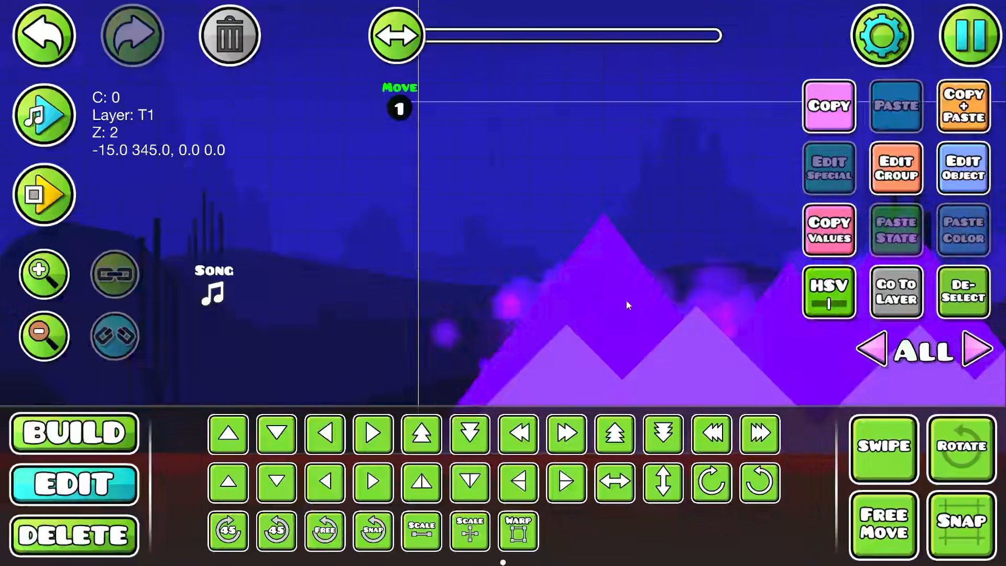
- Check the group assignment of the front mountain objects on editor layer 0, then show all layers
{"action": "left_click", "coordinate": [612, 249]}
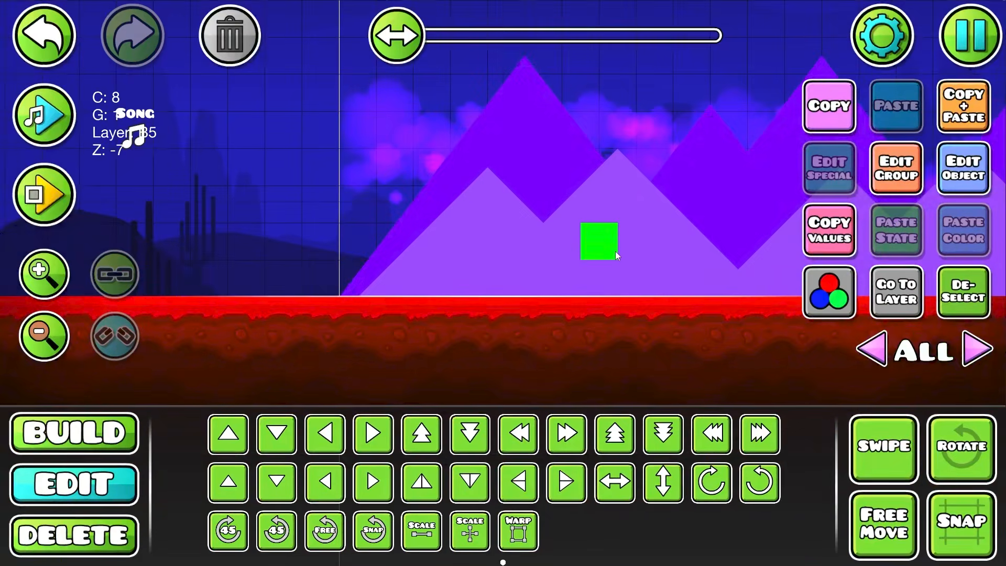
{"action": "left_click", "coordinate": [903, 301]}
{"action": "left_click", "coordinate": [888, 175]}
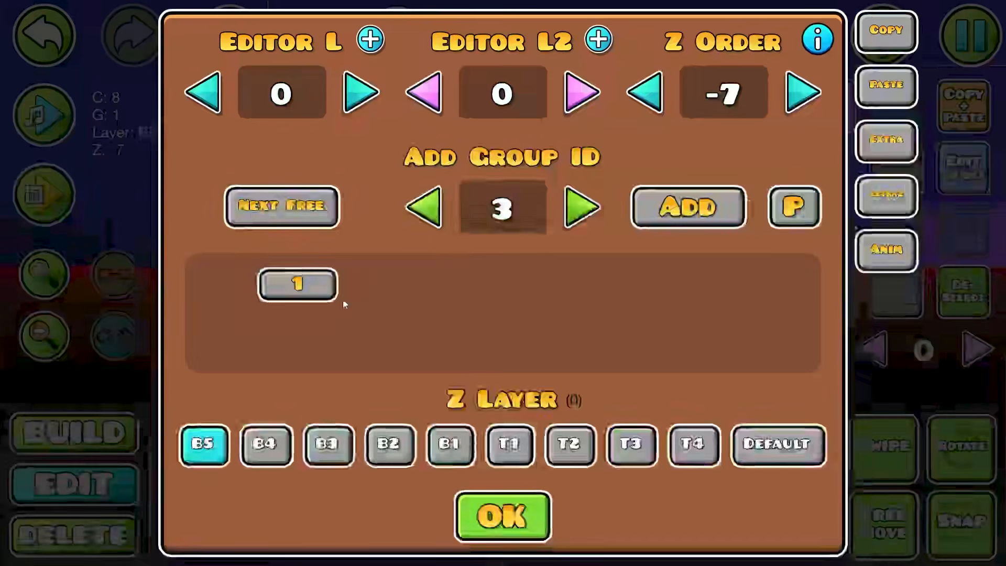
{"action": "key", "text": "Escape"}
{"action": "left_click_drag", "start_coordinate": [283, 157], "coordinate": [916, 385]}
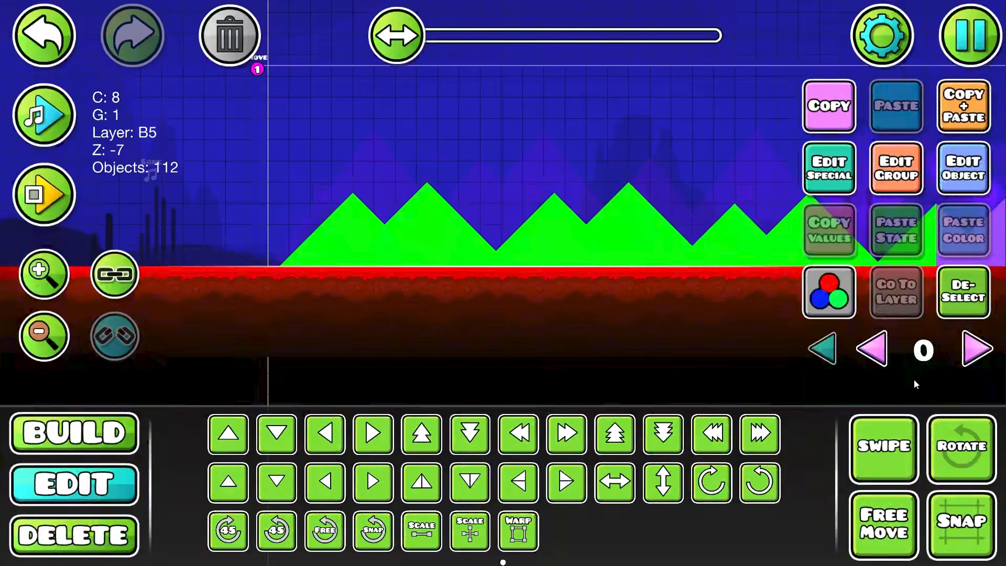
{"action": "left_click", "coordinate": [822, 349]}
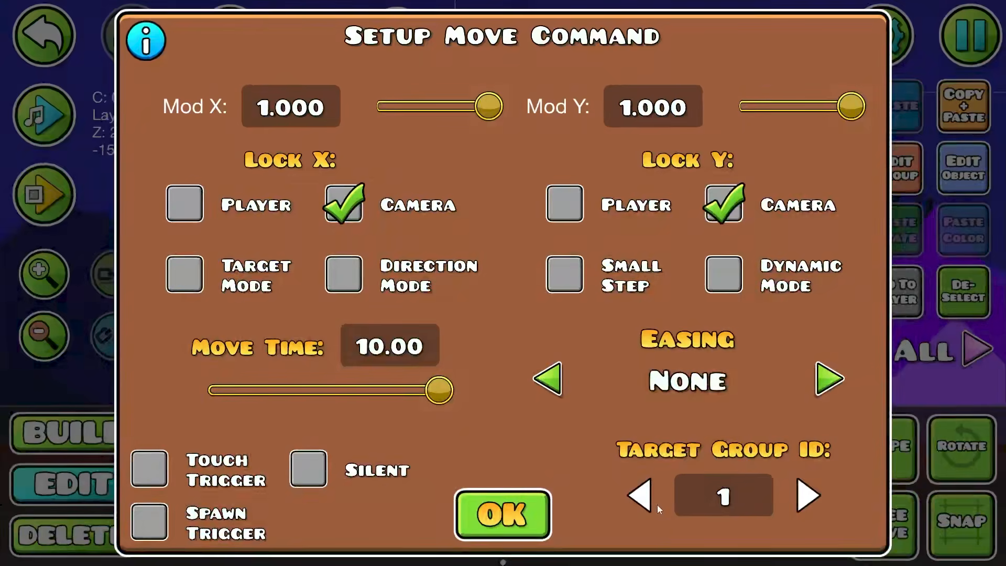
- Review the group 1 Move trigger's camera locks and playtest the level
{"action": "left_click", "coordinate": [360, 208]}
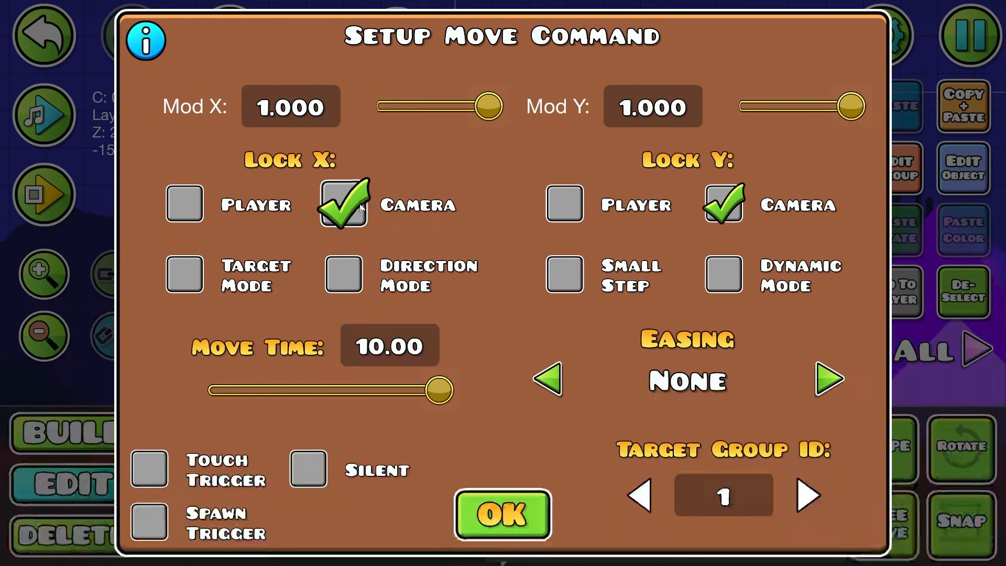
{"action": "left_click", "coordinate": [522, 518]}
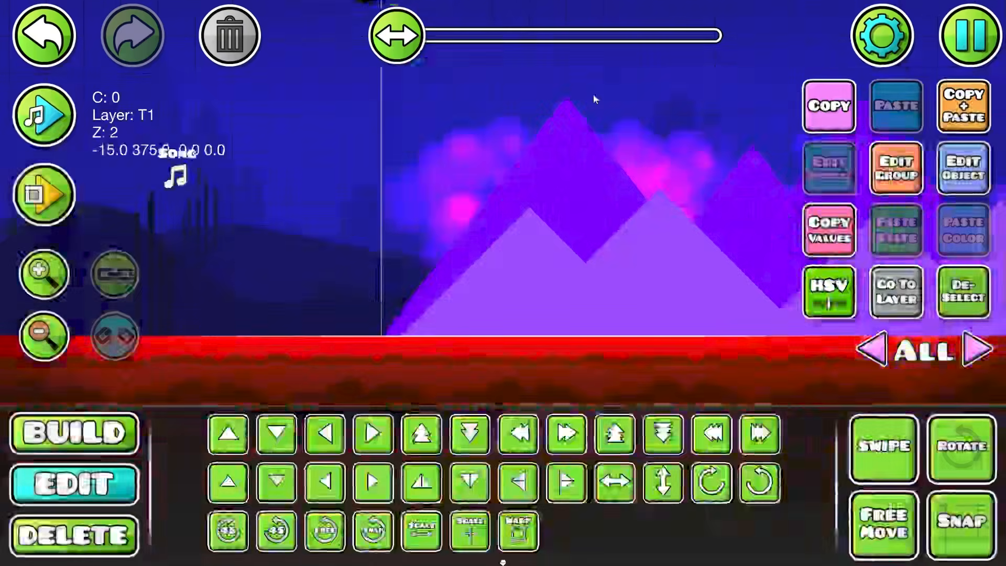
{"action": "key", "text": "Return"}
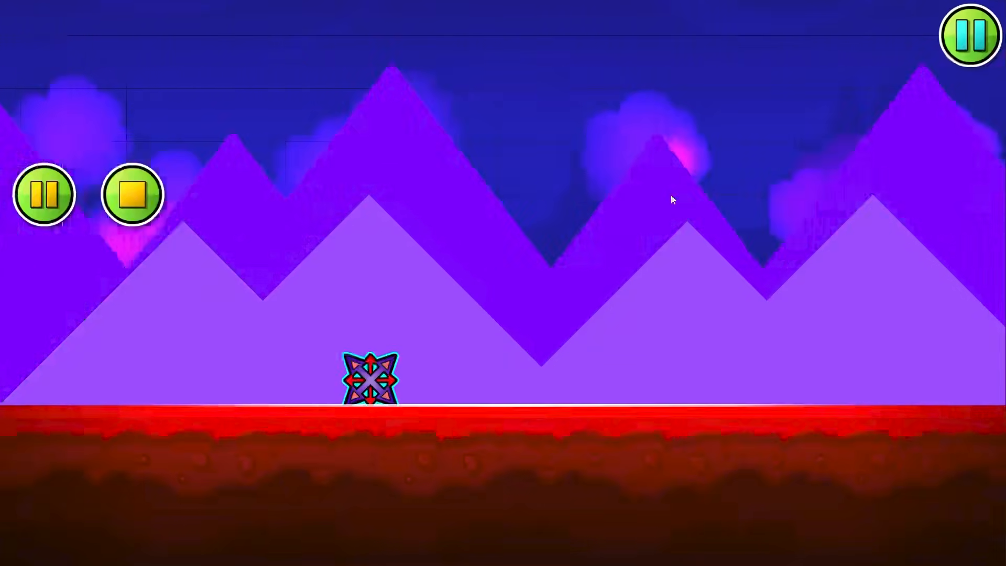
{"action": "left_click", "coordinate": [669, 196]}
{"action": "left_click", "coordinate": [669, 195]}
{"action": "left_click", "coordinate": [669, 195]}
{"action": "left_click", "coordinate": [669, 195]}
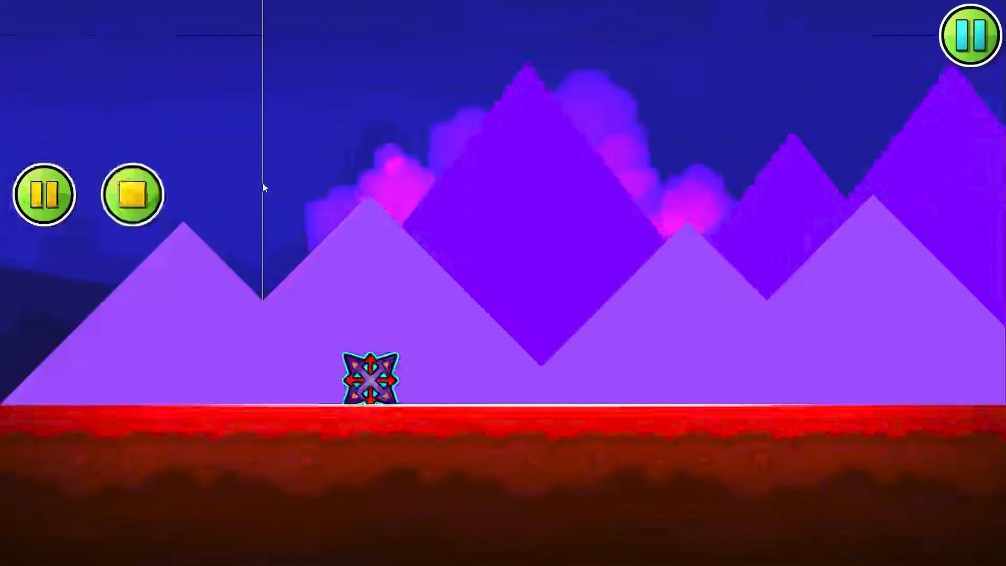
{"action": "left_click", "coordinate": [132, 194]}
- Turn off the Move trigger's Lock Y camera option, set Mod X to 0.92 and playtest the level
{"action": "left_click", "coordinate": [963, 169]}
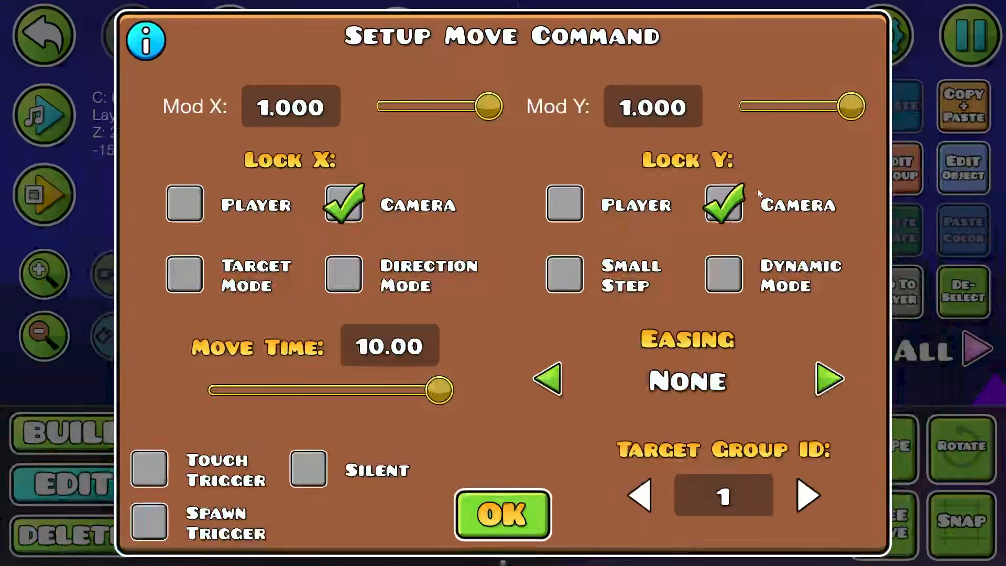
{"action": "left_click", "coordinate": [738, 199]}
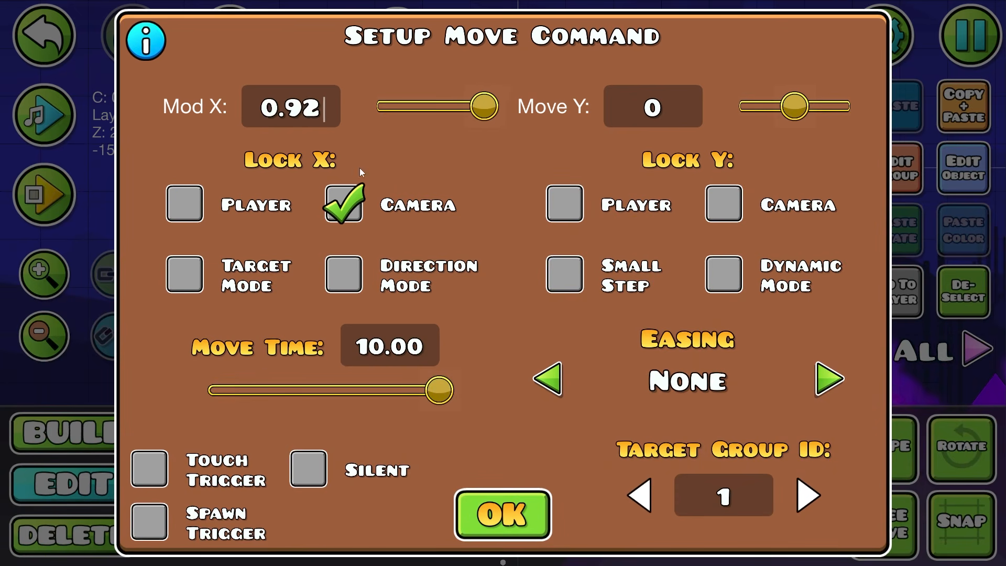
{"action": "left_click", "coordinate": [502, 514]}
{"action": "left_click", "coordinate": [44, 195]}
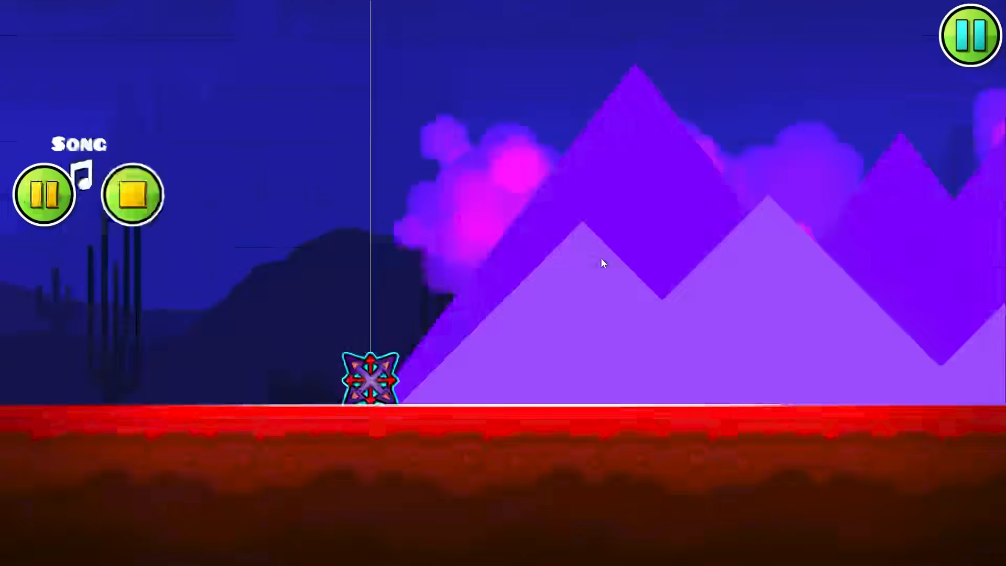
{"action": "left_click", "coordinate": [508, 235]}
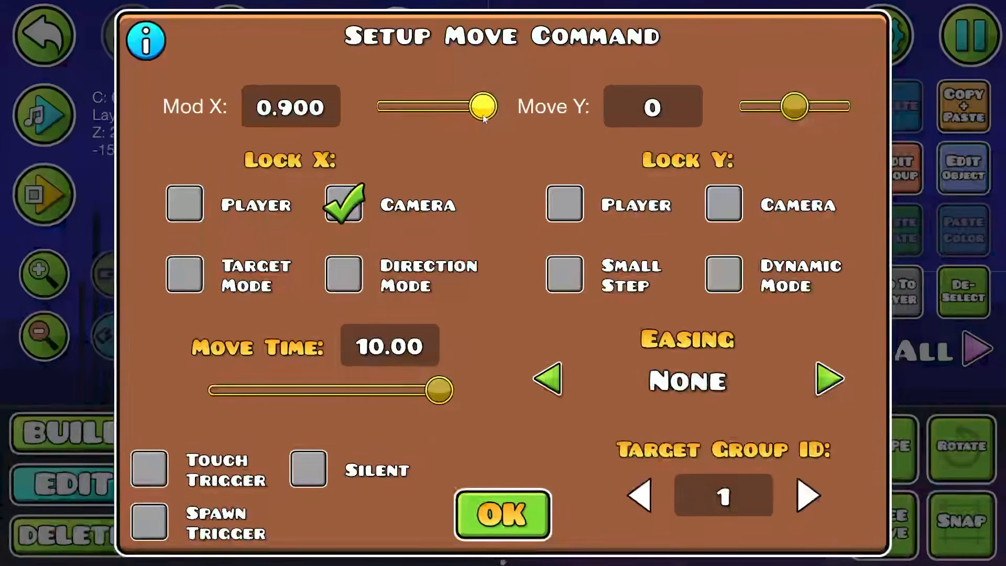
- Set the group 1 Move trigger's Mod X to 0.9 and shift the trigger one grid cell left
{"action": "left_click", "coordinate": [494, 514]}
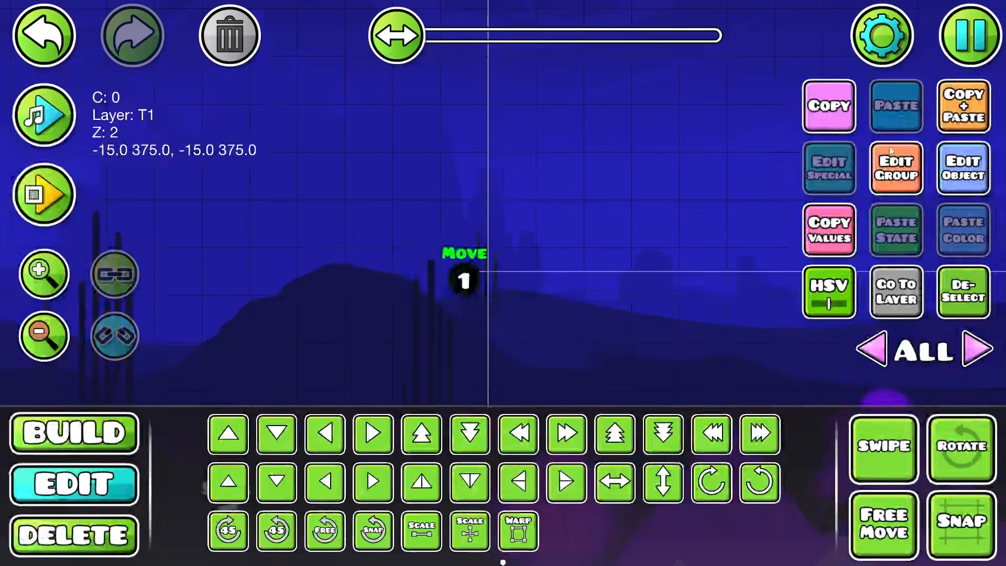
{"action": "left_click", "coordinate": [227, 35]}
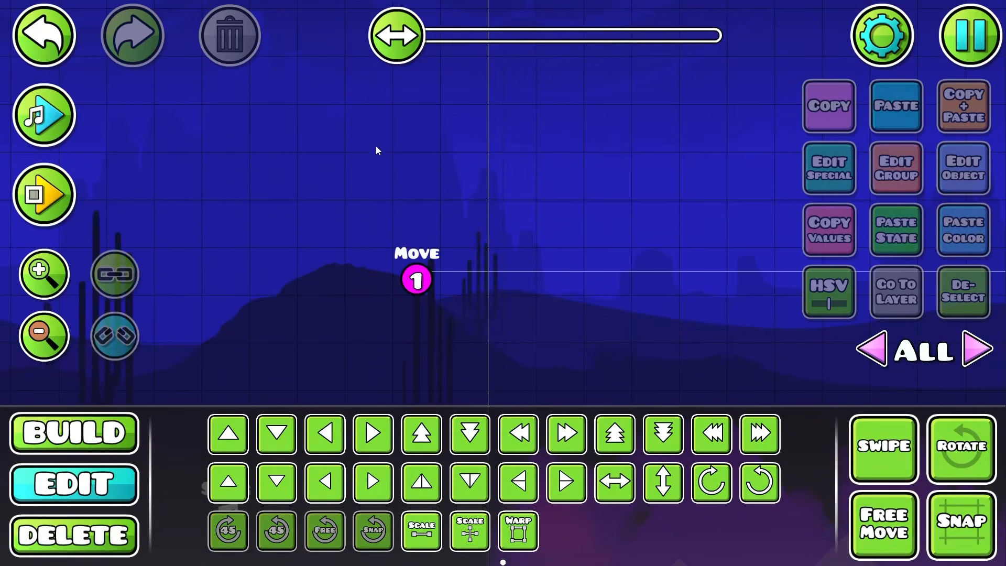
{"action": "left_click", "coordinate": [416, 279]}
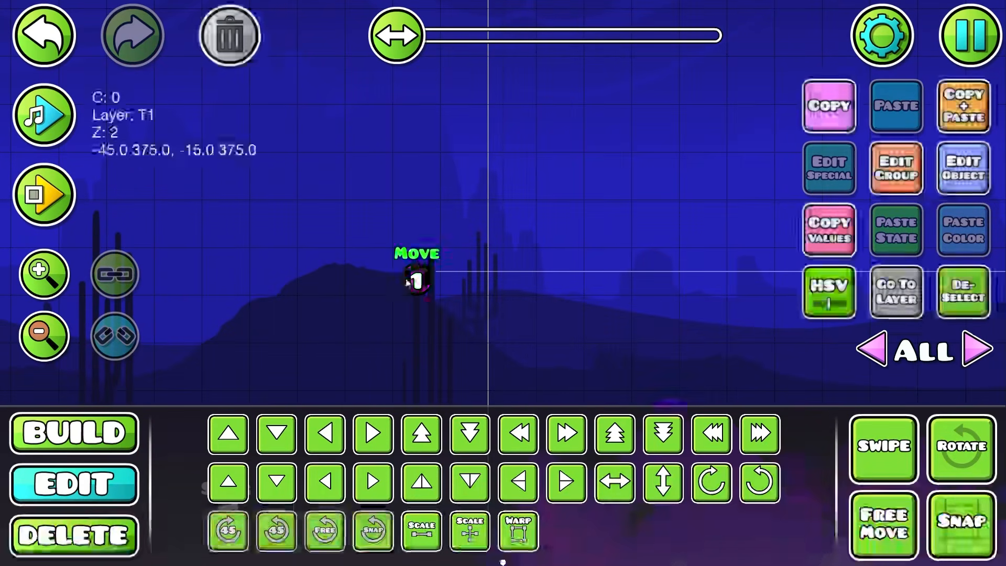
- Set the group 1 Move trigger's Mod X to 0.7 and its Move Time to -1
{"action": "left_click", "coordinate": [966, 191]}
{"action": "left_click", "coordinate": [382, 358]}
{"action": "key", "text": "BackSpace"}
{"action": "key", "text": "BackSpace"}
{"action": "key", "text": "BackSpace"}
{"action": "key", "text": "BackSpace"}
{"action": "key", "text": "BackSpace"}
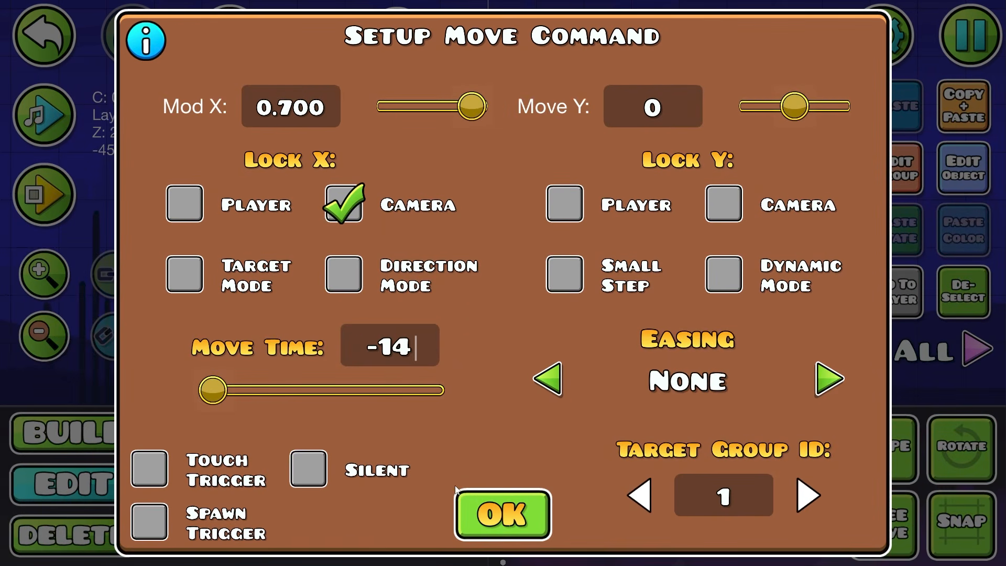
{"action": "left_click", "coordinate": [502, 513]}
{"action": "left_click", "coordinate": [969, 35]}
{"action": "left_click", "coordinate": [503, 355]}
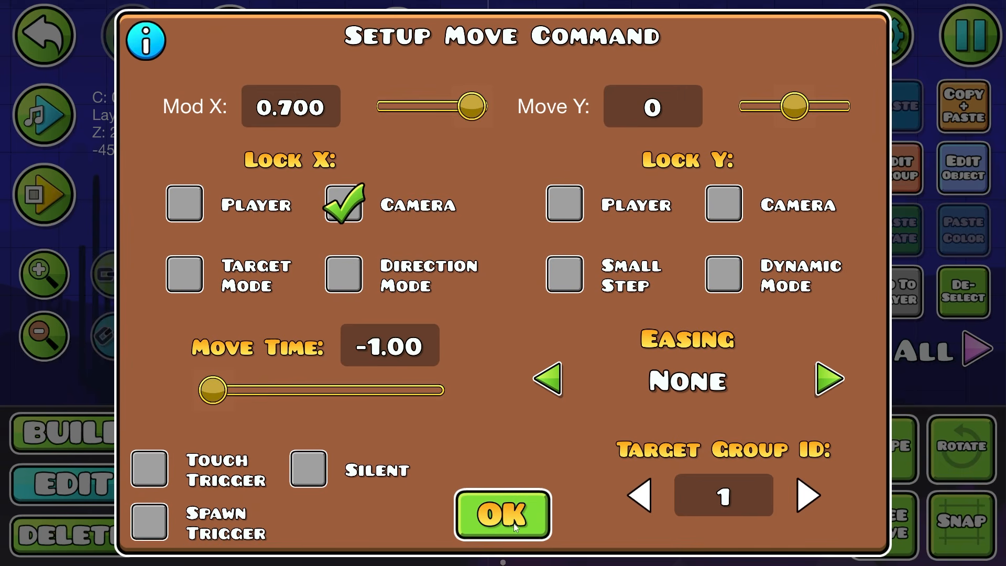
{"action": "left_click", "coordinate": [528, 521]}
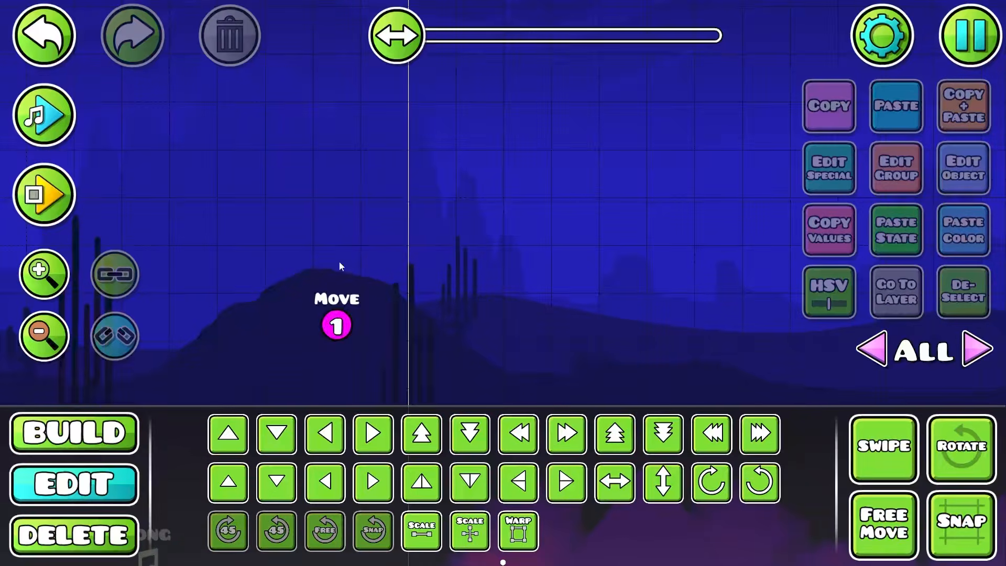
- Duplicate the group 1 Move trigger above it, targeting group 2 with Mod X set to 0.8
{"action": "left_click", "coordinate": [326, 317]}
{"action": "left_click_drag", "start_coordinate": [548, 250], "coordinate": [604, 171]}
{"action": "left_click", "coordinate": [954, 116]}
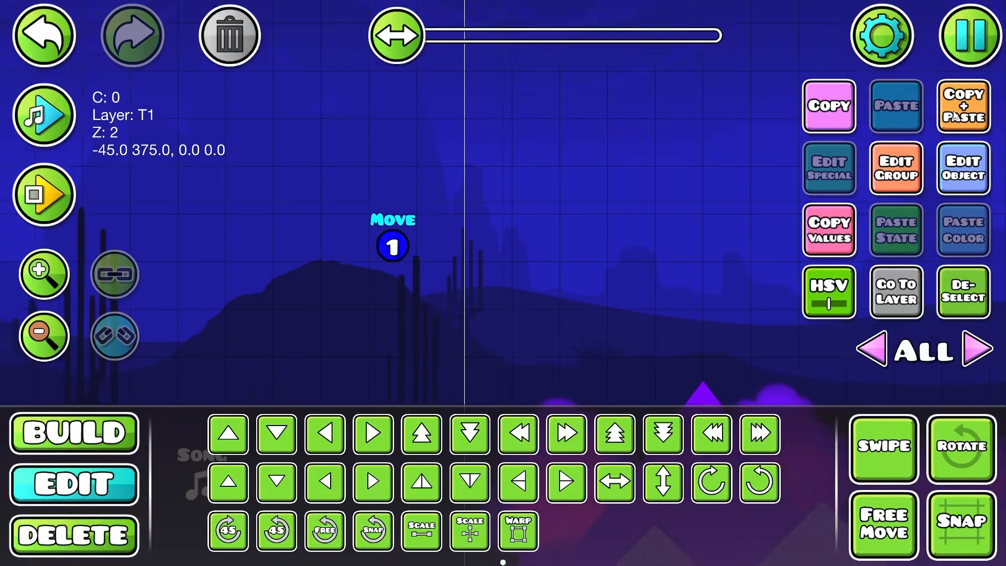
{"action": "left_click", "coordinate": [935, 172]}
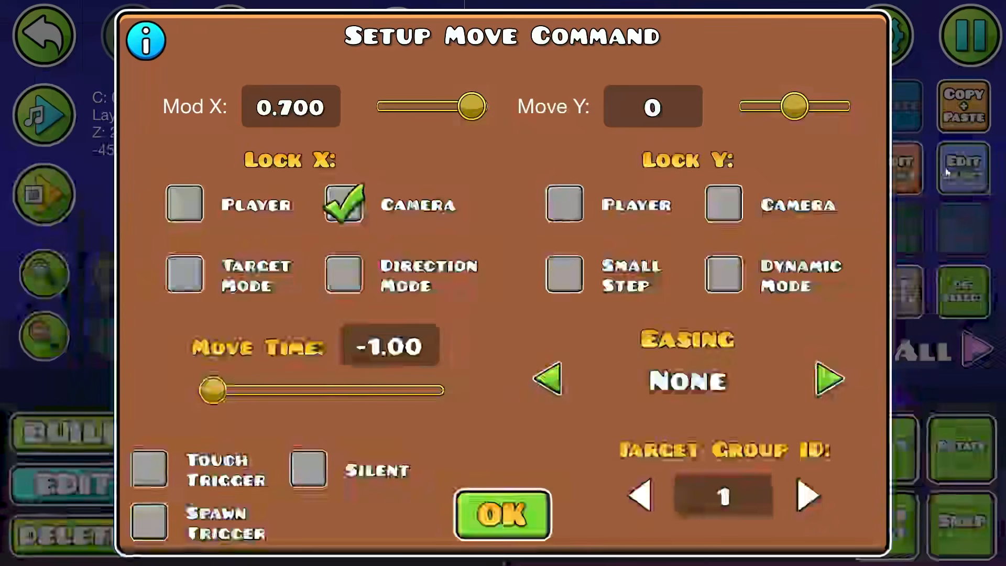
{"action": "left_click", "coordinate": [808, 494]}
{"action": "left_click", "coordinate": [296, 117]}
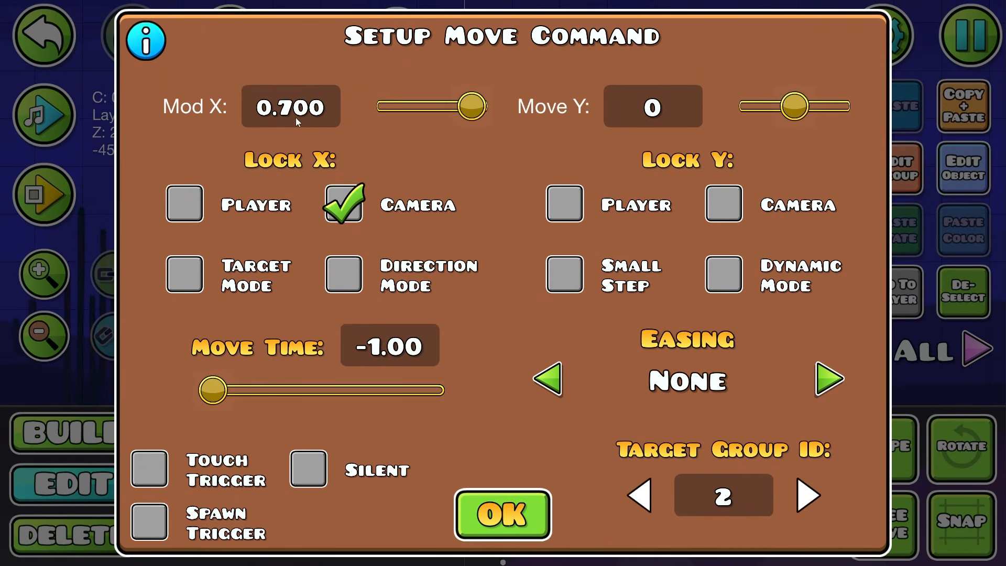
{"action": "key", "text": "BackSpace"}
{"action": "type", "text": "8"}
{"action": "left_click", "coordinate": [490, 503]}
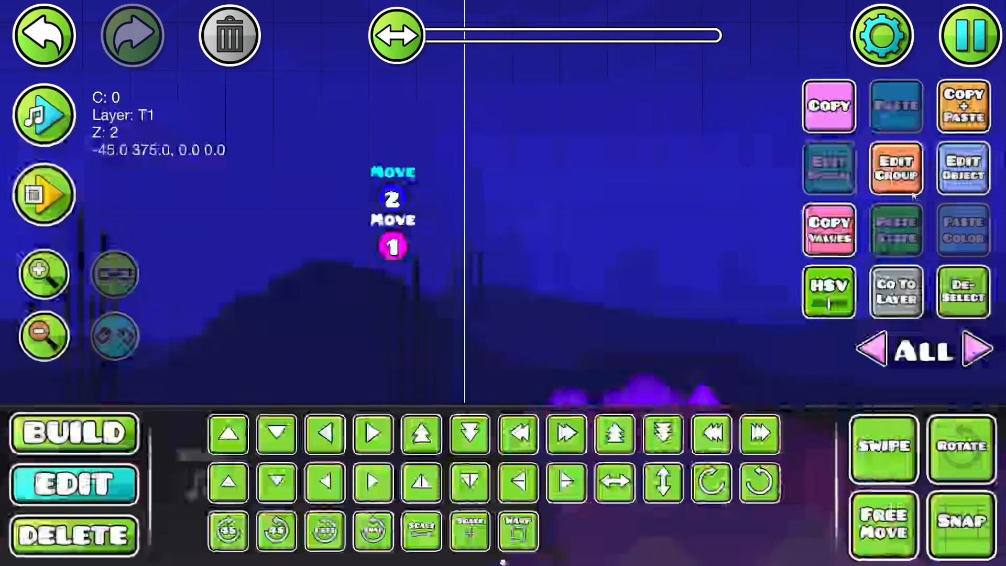
- Duplicate the group 2 Move trigger, target group 3 with Mod X 0.9, and playtest the level
{"action": "left_click", "coordinate": [963, 106]}
{"action": "left_click", "coordinate": [962, 167]}
{"action": "left_click", "coordinate": [808, 494]}
{"action": "left_click", "coordinate": [296, 102]}
{"action": "key", "text": "BackSpace"}
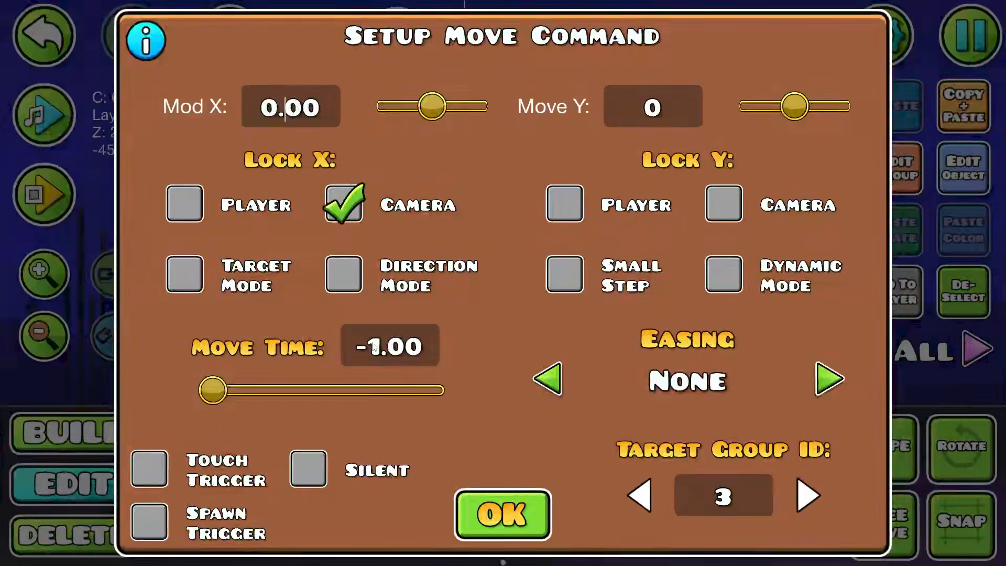
{"action": "type", "text": "9"}
{"action": "left_click", "coordinate": [496, 510]}
{"action": "key", "text": "Return"}
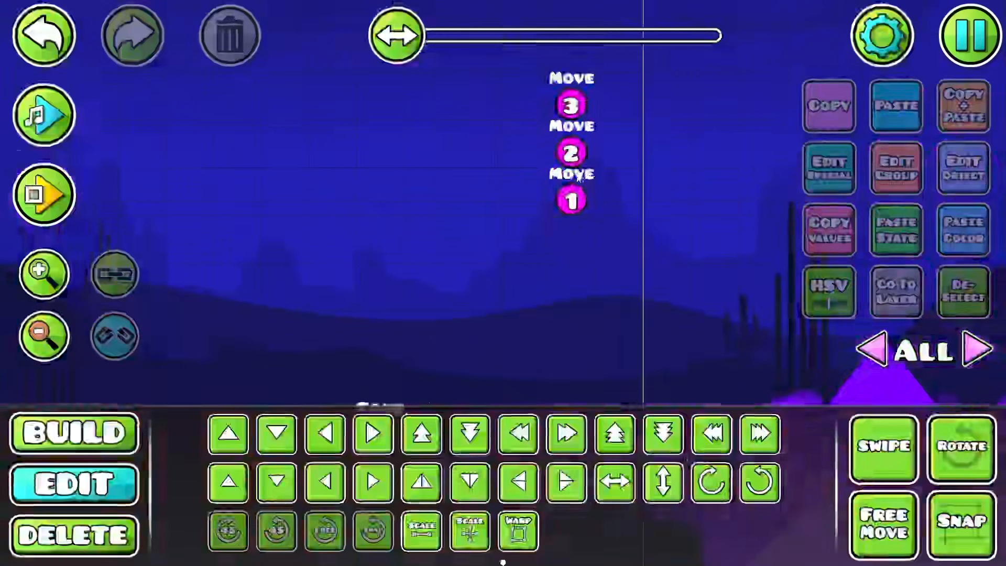
- Set the group 1 Move trigger's Mod X to 0.6
{"action": "left_click", "coordinate": [568, 197]}
{"action": "left_click", "coordinate": [963, 168]}
{"action": "key", "text": "BackSpace"}
{"action": "type", "text": "600"}
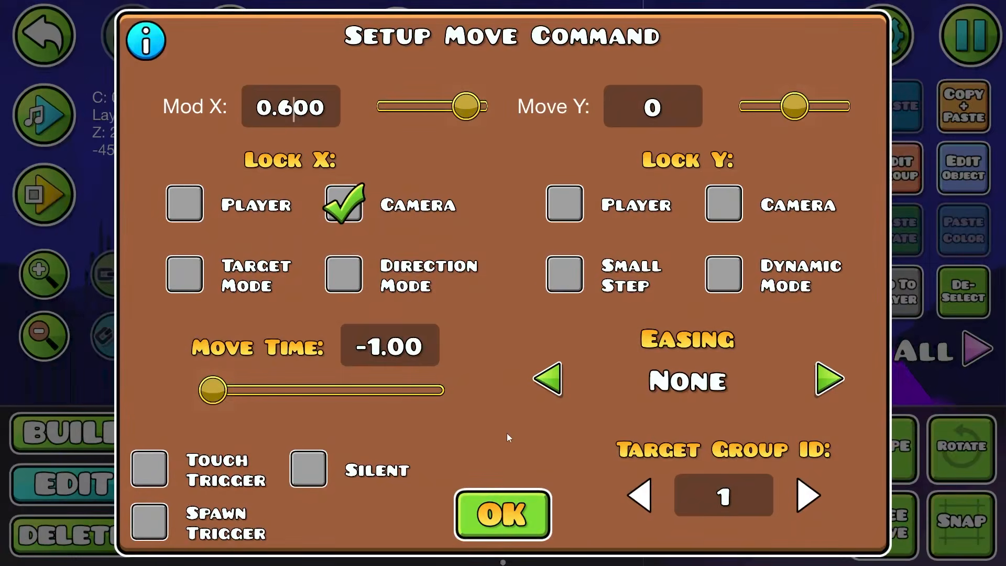
{"action": "left_click", "coordinate": [502, 514]}
- Adjust the group 2 Move trigger's Mod X, confirm 0.9 as Mod X for group 3, and playtest the level
{"action": "left_click", "coordinate": [978, 190]}
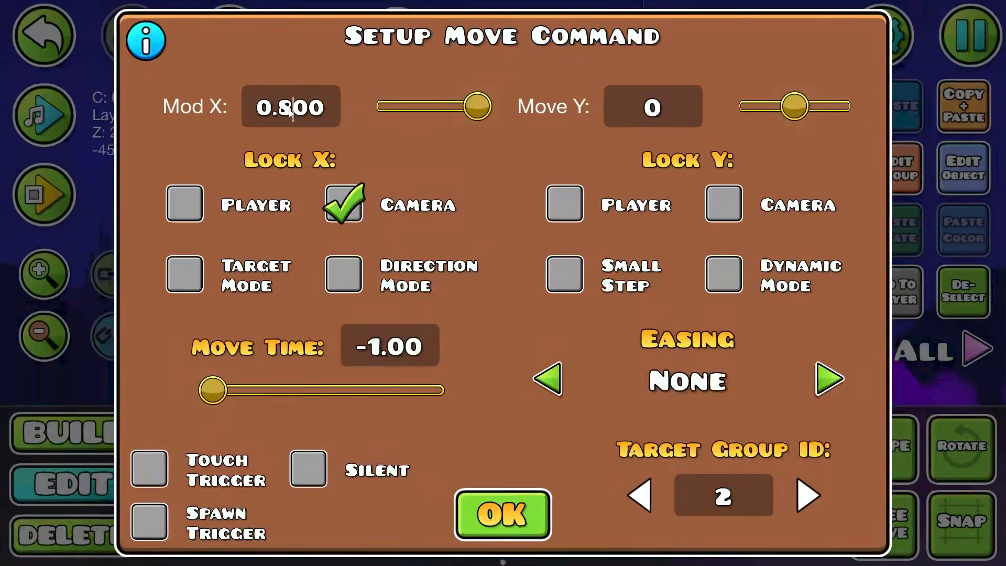
{"action": "left_click", "coordinate": [473, 518]}
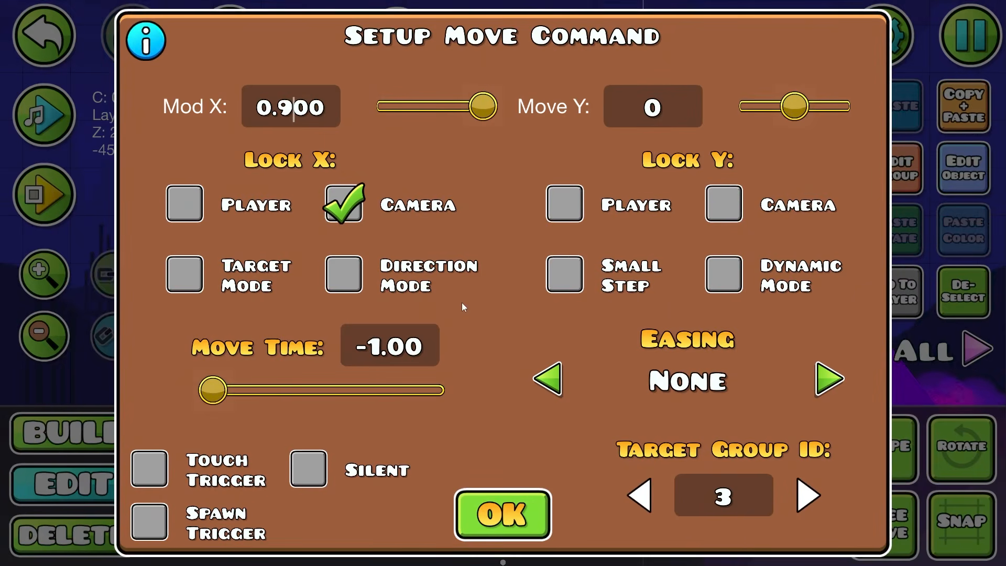
{"action": "left_click", "coordinate": [520, 516]}
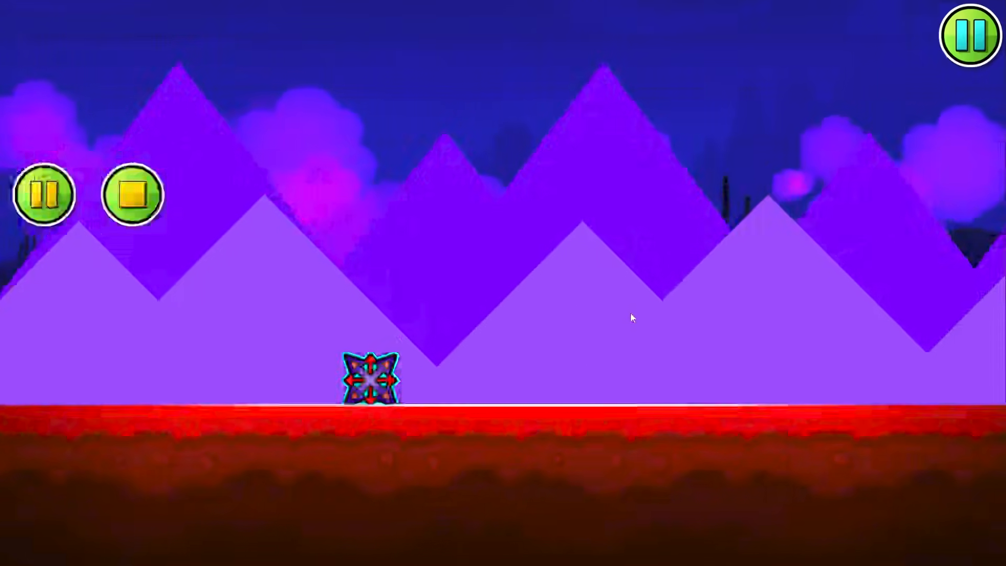
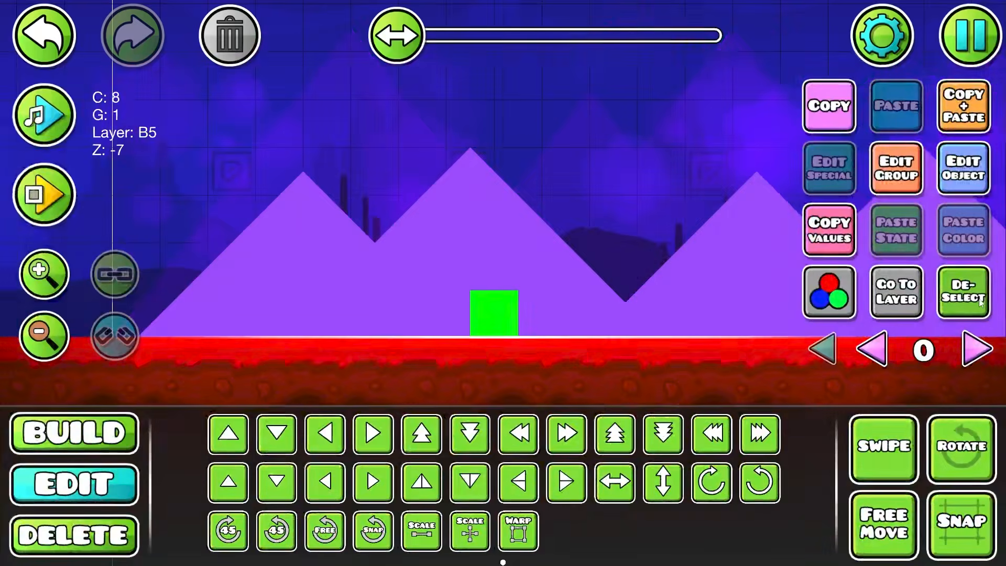
- Place a triangular corner gradient object just above the central foreground mountain peak on editor layer 0
{"action": "key", "text": "1"}
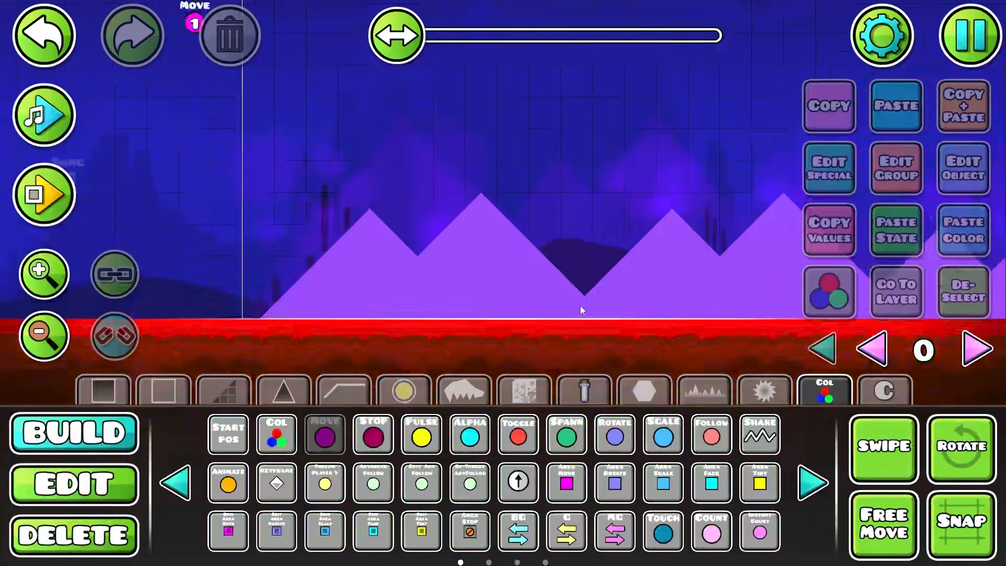
{"action": "scroll", "coordinate": [578, 307], "scroll_direction": "up", "scroll_amount": 2}
{"action": "left_click", "coordinate": [704, 391]}
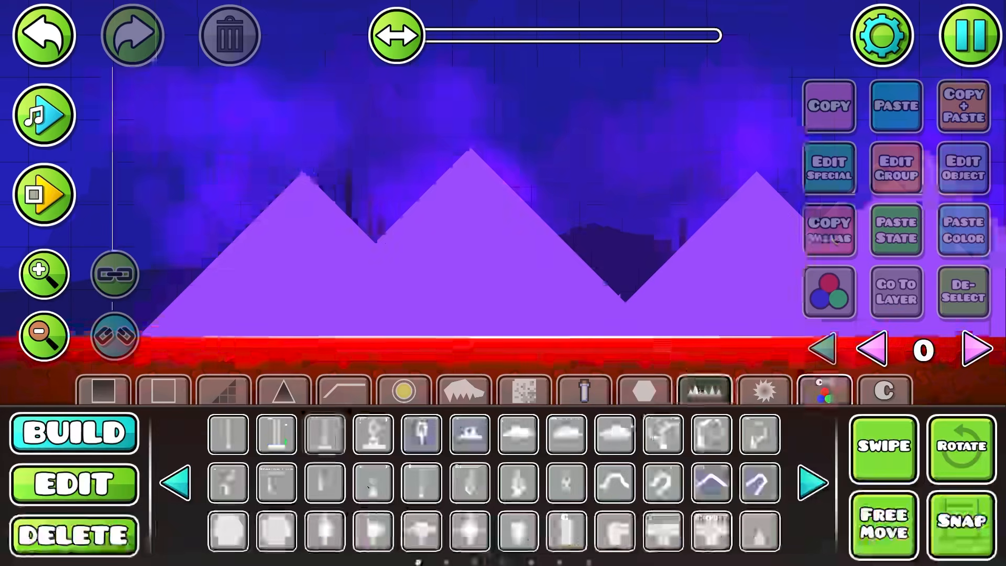
{"action": "left_click", "coordinate": [815, 484]}
{"action": "left_click", "coordinate": [815, 484]}
{"action": "left_click", "coordinate": [815, 484]}
{"action": "left_click", "coordinate": [814, 485]}
{"action": "left_click", "coordinate": [812, 487]}
{"action": "left_click", "coordinate": [811, 490]}
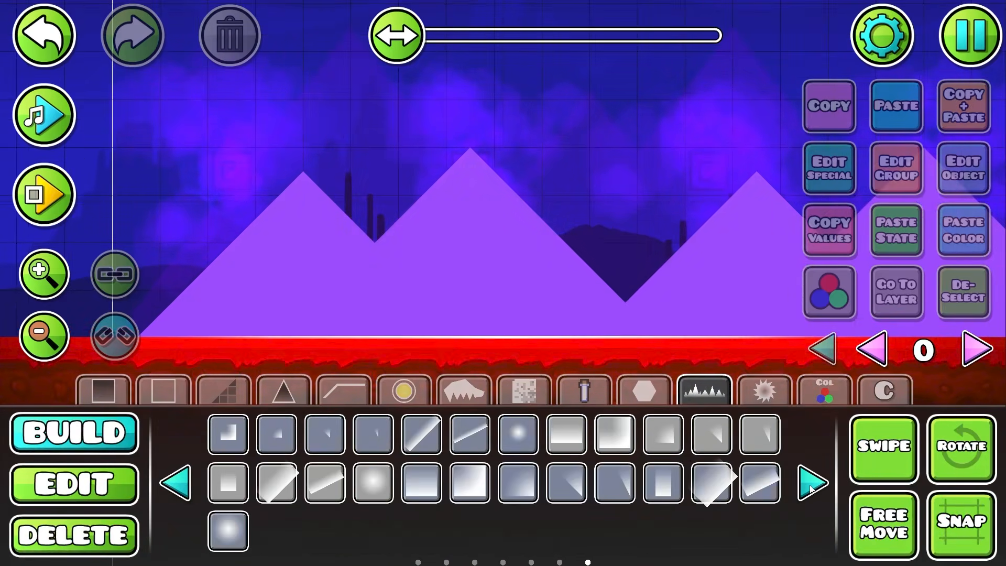
{"action": "left_click", "coordinate": [614, 482]}
{"action": "left_click", "coordinate": [613, 86]}
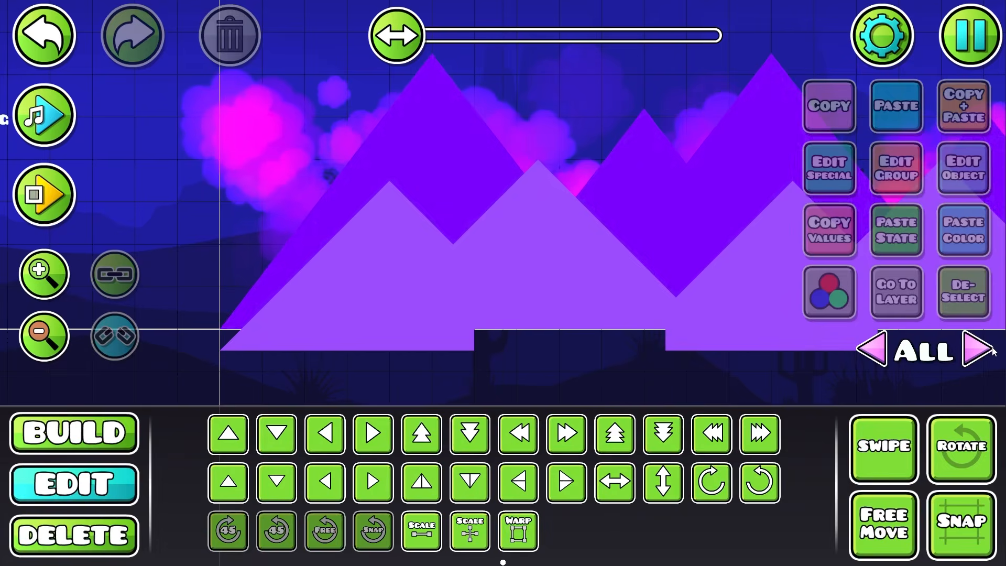
{"action": "left_click", "coordinate": [977, 349]}
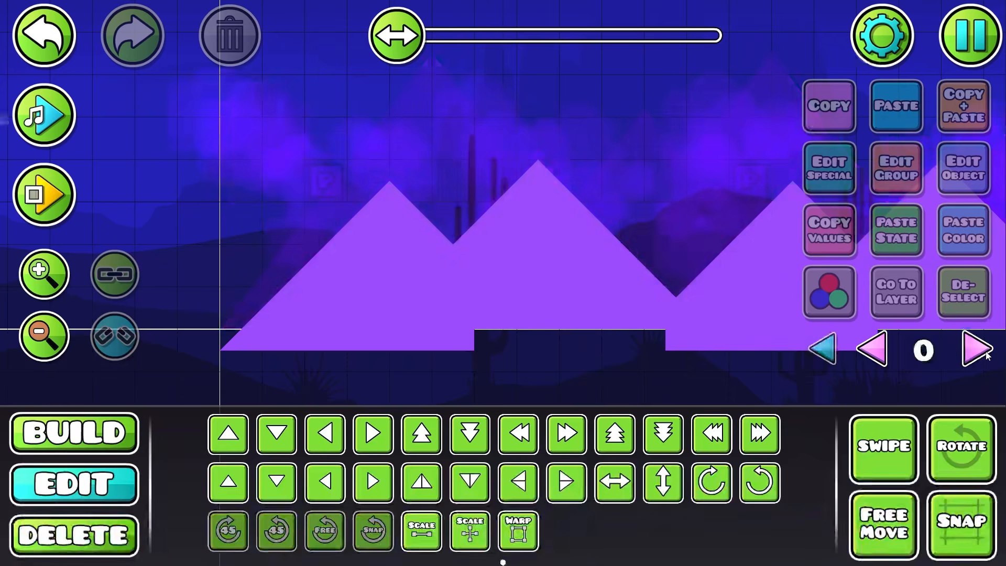
{"action": "key", "text": "1"}
{"action": "left_click", "coordinate": [576, 488]}
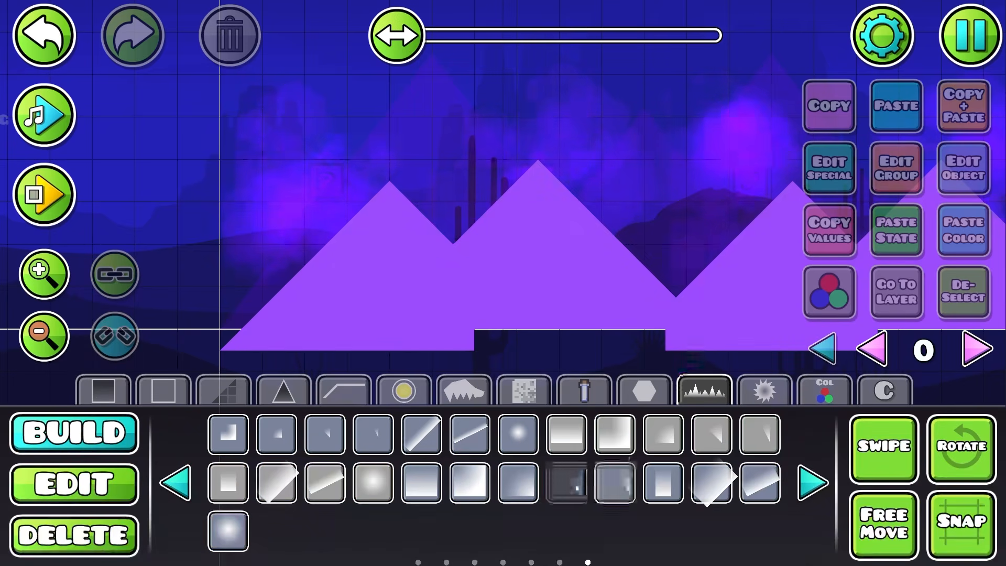
{"action": "left_click", "coordinate": [582, 139]}
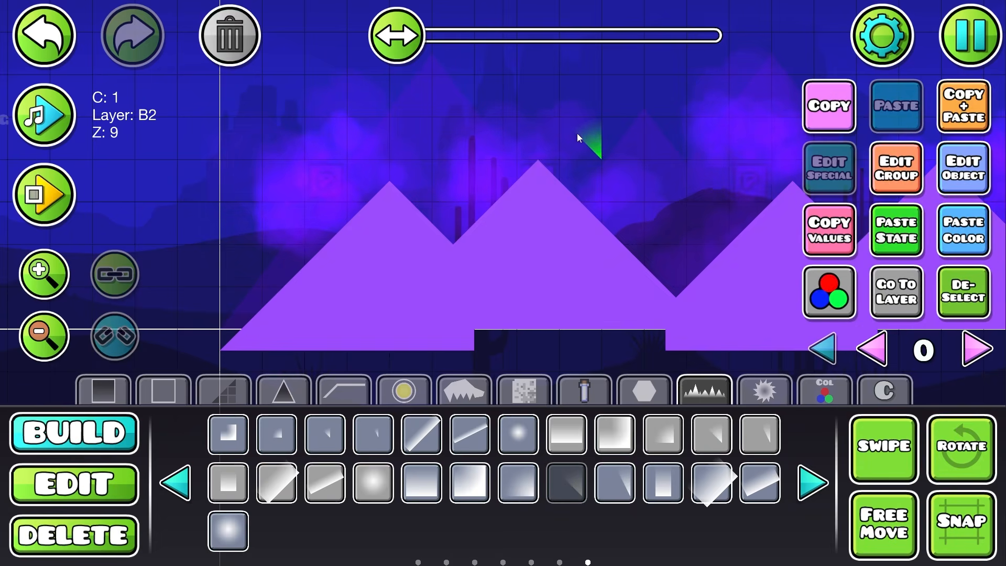
- Flip the gradient, scale it to 4.00, and align it with the right face of the central mountain
{"action": "key", "text": "2"}
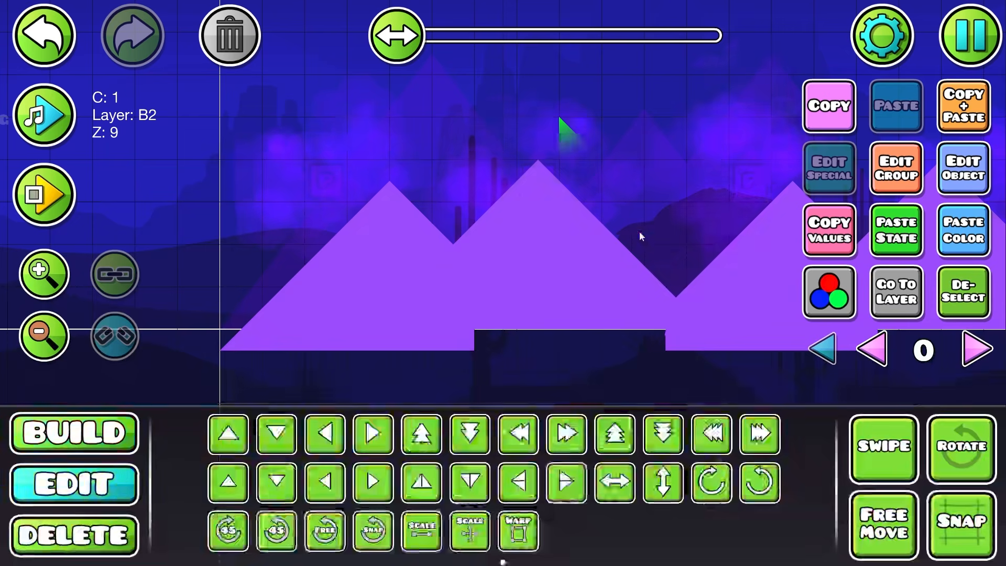
{"action": "left_click", "coordinate": [437, 546]}
{"action": "left_click_drag", "start_coordinate": [475, 89], "coordinate": [866, 156]}
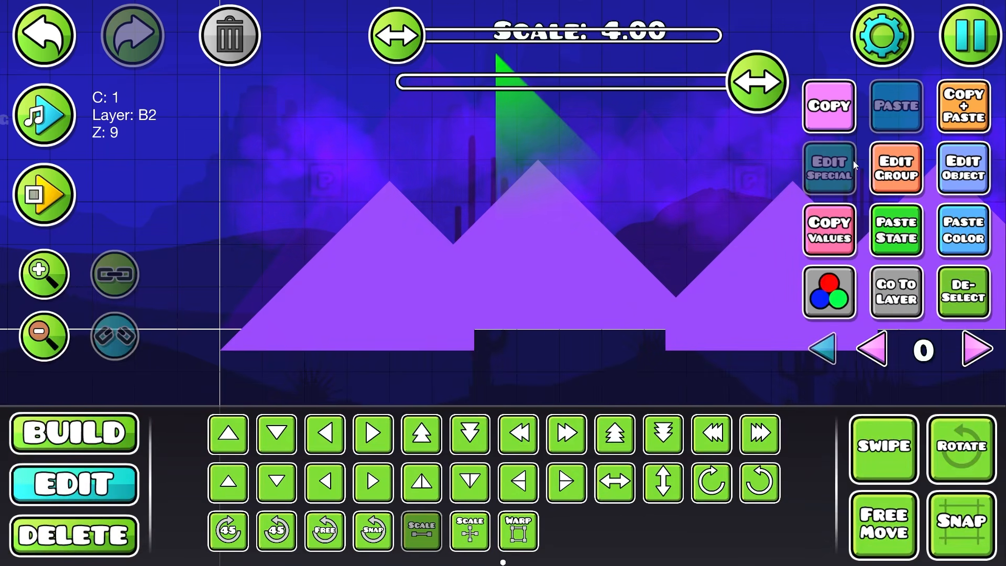
{"action": "key", "text": "d"}
{"action": "key", "text": "s"}
{"action": "key", "text": "s"}
{"action": "key", "text": "s"}
{"action": "key", "text": "w"}
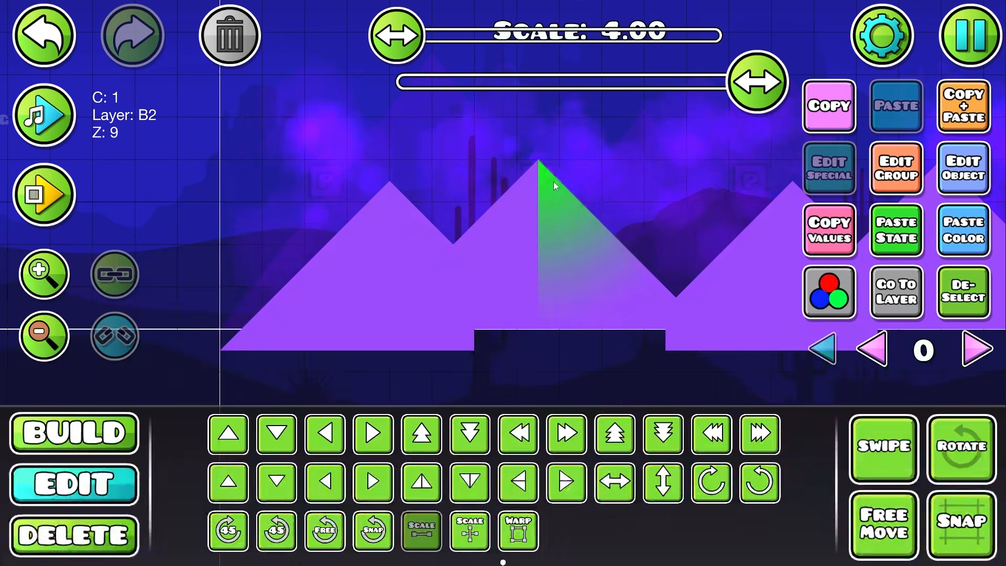
- Set the mountain gradient's Z layer to B5 and its Z order to -6
{"action": "left_click", "coordinate": [772, 234]}
{"action": "left_click", "coordinate": [554, 244]}
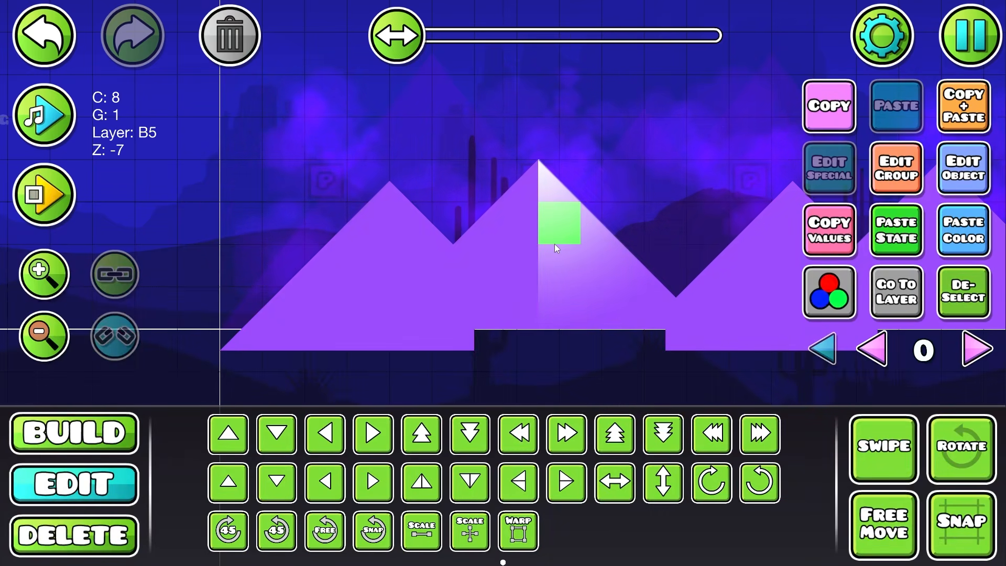
{"action": "key", "text": "ctrl+z"}
{"action": "key", "text": "ctrl+z"}
{"action": "left_click", "coordinate": [872, 189]}
{"action": "left_click", "coordinate": [205, 445]}
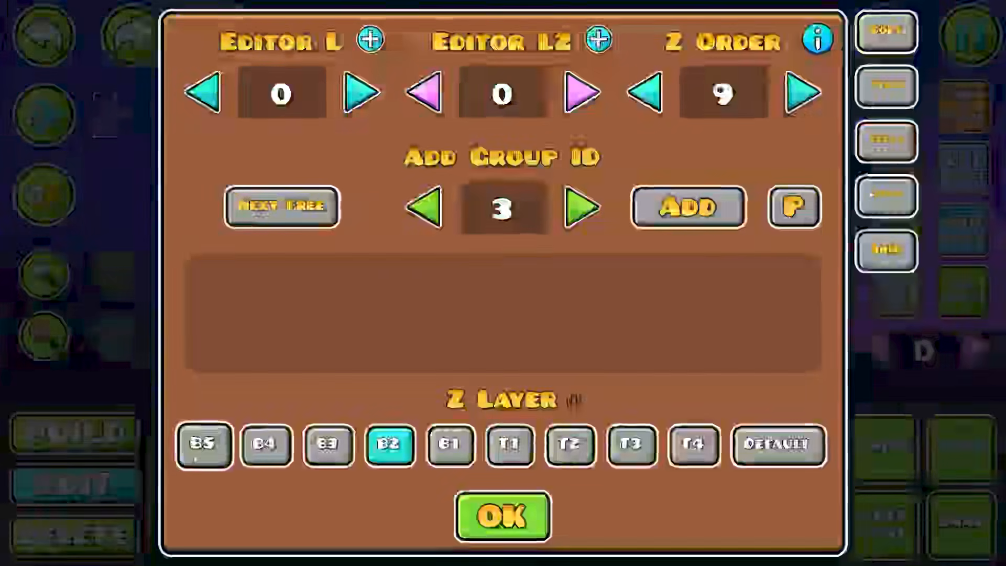
{"action": "left_click", "coordinate": [643, 100]}
{"action": "left_click", "coordinate": [642, 100]}
{"action": "left_click", "coordinate": [642, 100]}
{"action": "left_click", "coordinate": [642, 99]}
{"action": "left_click", "coordinate": [643, 100]}
{"action": "left_click", "coordinate": [643, 100]}
{"action": "left_click", "coordinate": [643, 99]}
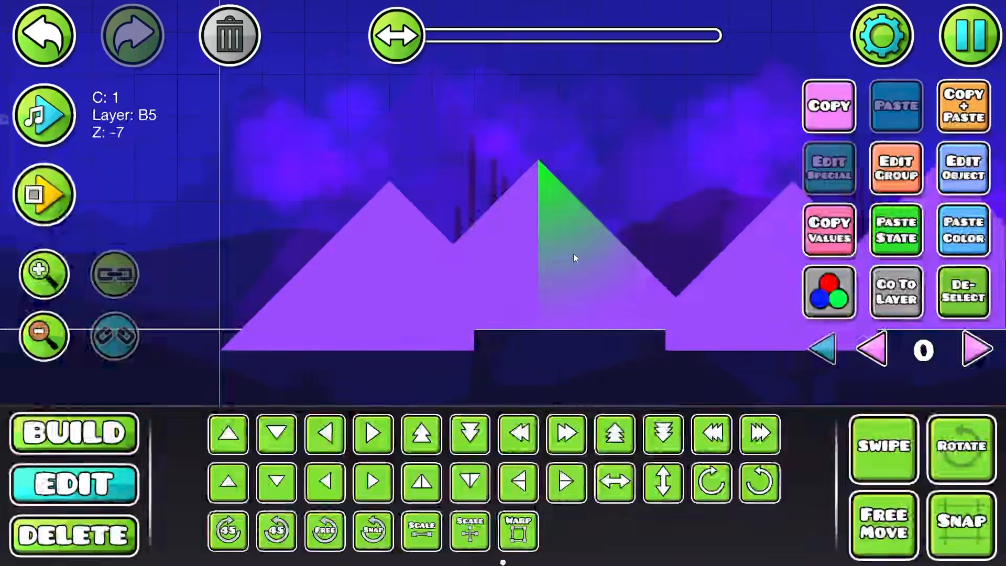
{"action": "left_click", "coordinate": [896, 166]}
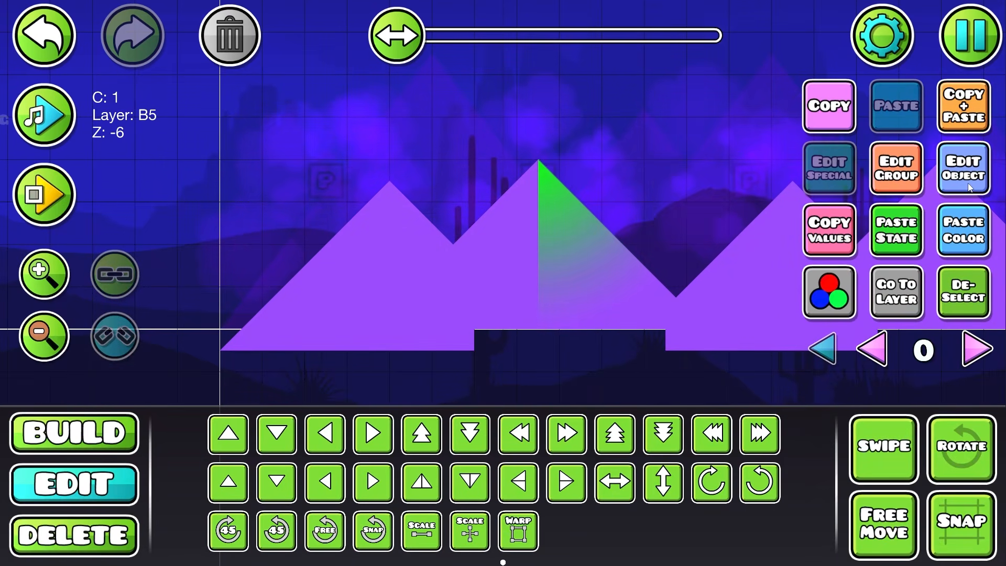
- Assign color channel 3 to the gradient and make that channel black (000000) with 0.20 opacity
{"action": "left_click", "coordinate": [967, 183]}
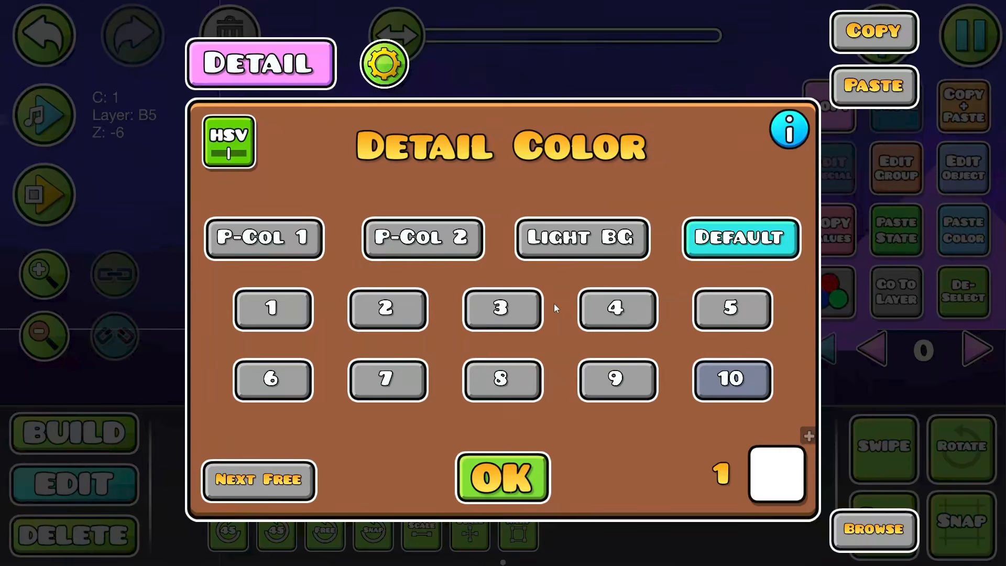
{"action": "left_click", "coordinate": [514, 312]}
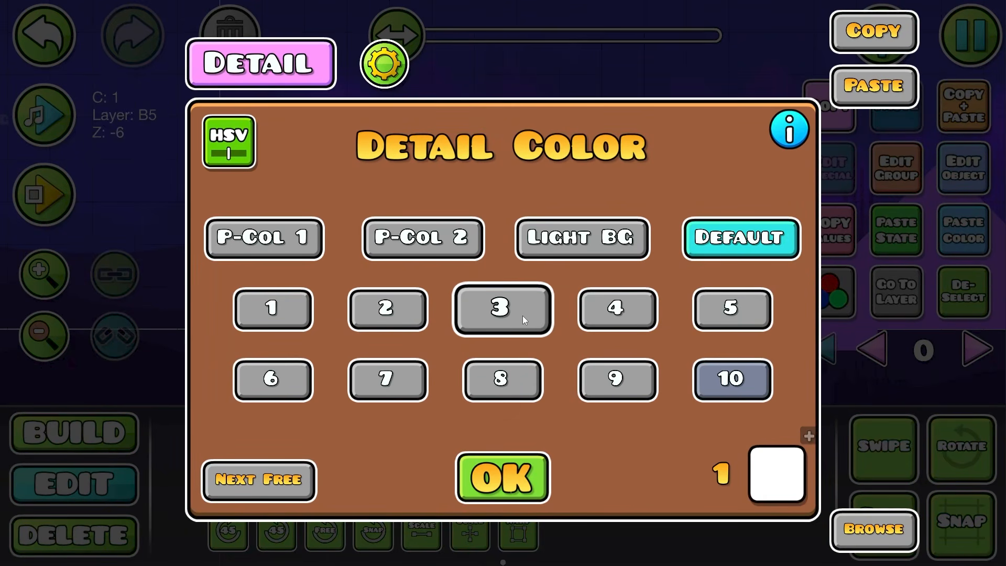
{"action": "left_click", "coordinate": [776, 474]}
{"action": "left_click_drag", "start_coordinate": [525, 334], "coordinate": [517, 355]}
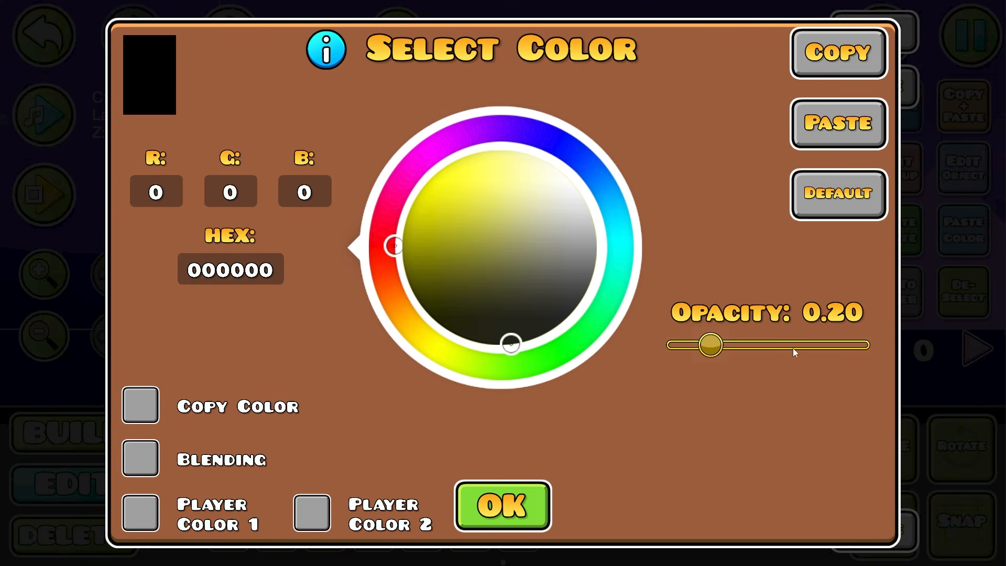
{"action": "key", "text": "Escape"}
{"action": "key", "text": "Escape"}
{"action": "left_click", "coordinate": [962, 291]}
{"action": "scroll", "coordinate": [539, 238], "scroll_direction": "down", "scroll_amount": 5}
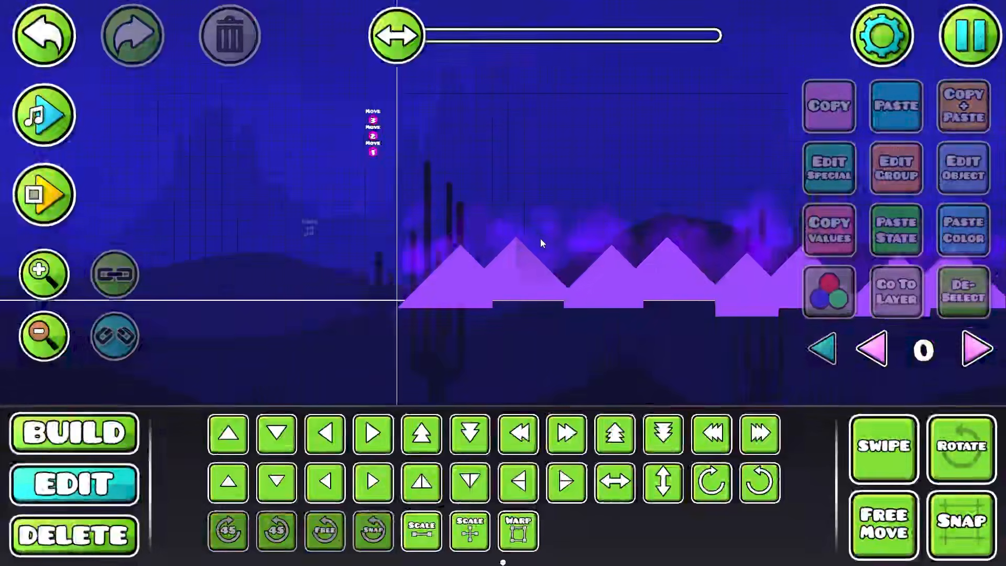
{"action": "scroll", "coordinate": [549, 278], "scroll_direction": "up", "scroll_amount": 5}
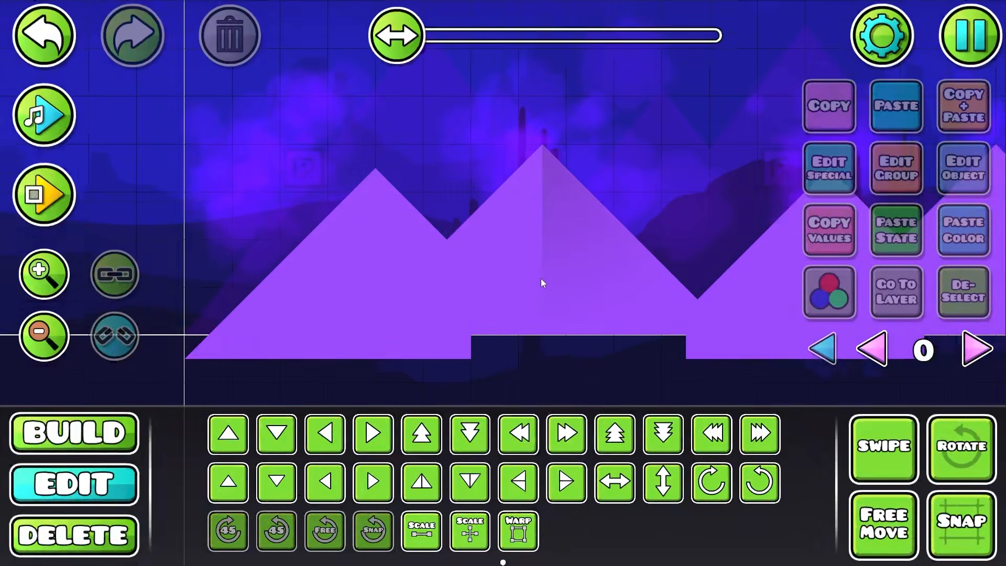
{"action": "scroll", "coordinate": [666, 299], "scroll_direction": "up", "scroll_amount": 2}
- Place a narrow triangular gradient, flip it, scale it to 4.00, and align it with the central mountain's peak
{"action": "left_click", "coordinate": [686, 282]}
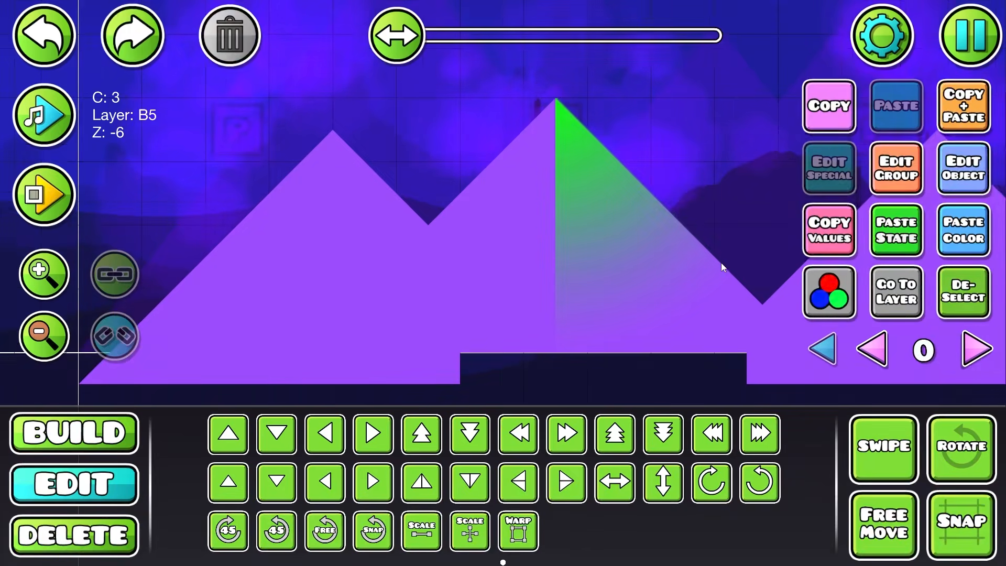
{"action": "left_click_drag", "start_coordinate": [676, 252], "coordinate": [590, 334]}
{"action": "key", "text": "1"}
{"action": "left_click", "coordinate": [960, 300]}
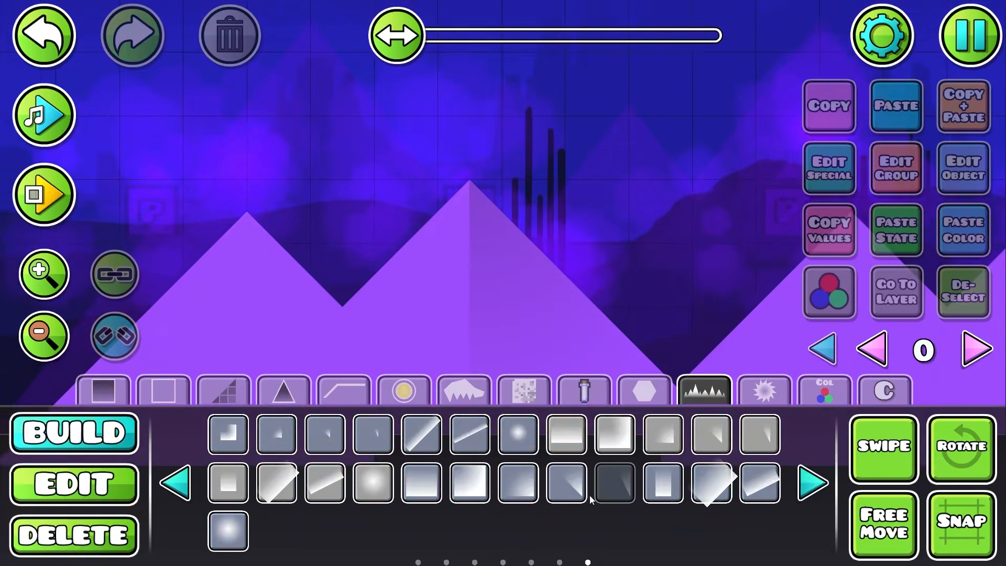
{"action": "left_click", "coordinate": [599, 179]}
{"action": "key", "text": "2"}
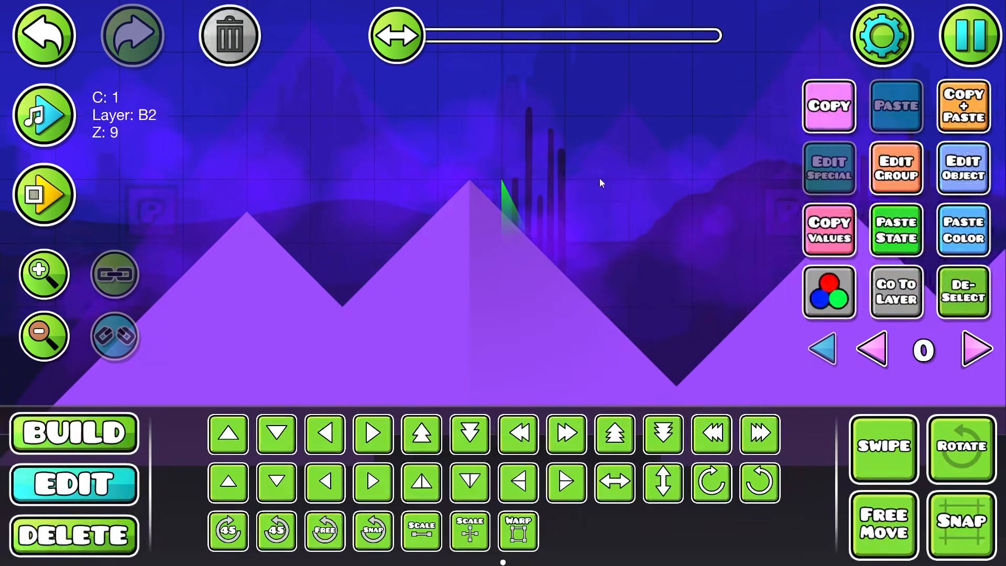
{"action": "left_click", "coordinate": [421, 527]}
{"action": "left_click_drag", "start_coordinate": [427, 126], "coordinate": [709, 126]}
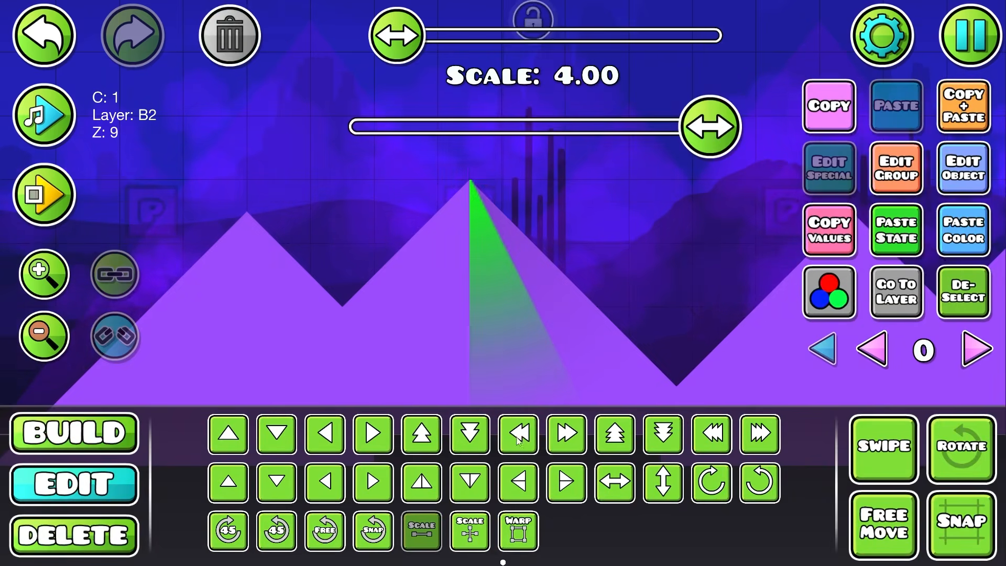
- Separate the overlapping gradients, moving the wide one right of the central peak and the narrow one up and left
{"action": "left_click", "coordinate": [524, 284]}
{"action": "left_click", "coordinate": [505, 273]}
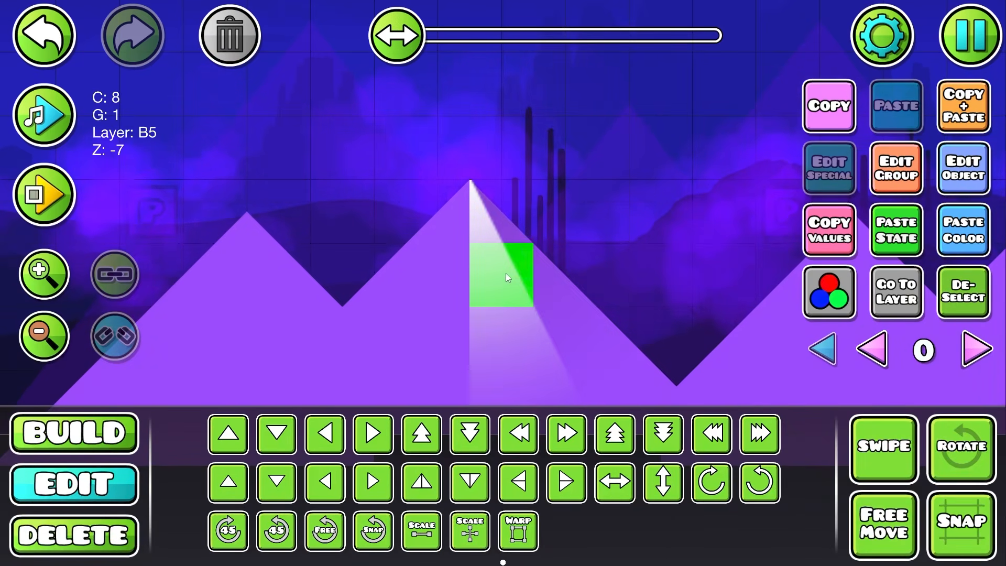
{"action": "left_click", "coordinate": [505, 273]}
{"action": "left_click", "coordinate": [523, 252]}
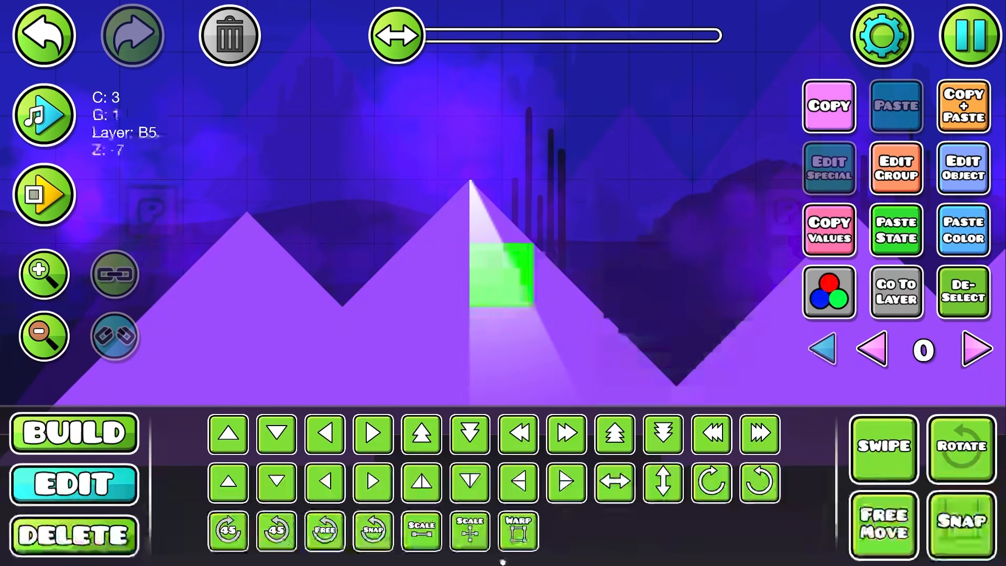
{"action": "left_click", "coordinate": [498, 322]}
{"action": "left_click", "coordinate": [508, 312]}
{"action": "left_click", "coordinate": [507, 312]}
{"action": "left_click", "coordinate": [502, 297]}
{"action": "left_click", "coordinate": [517, 356]}
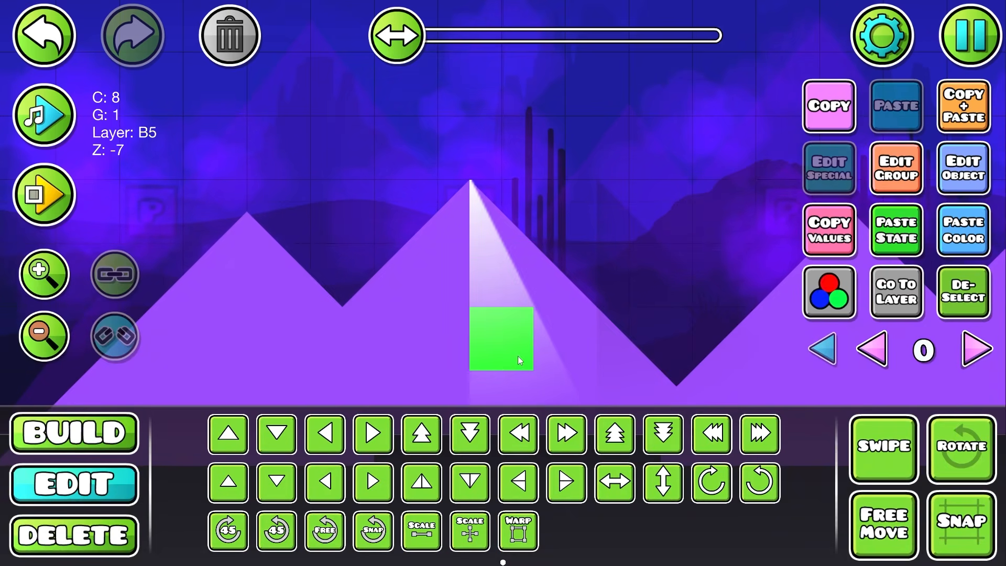
{"action": "left_click", "coordinate": [548, 331]}
{"action": "left_click", "coordinate": [548, 331]}
{"action": "key", "text": "ctrl+z"}
{"action": "key", "text": "w"}
{"action": "key", "text": "a"}
{"action": "key", "text": "w"}
{"action": "key", "text": "a"}
- Copy the values of the wide dark gradient beside the central mountain
{"action": "left_click", "coordinate": [666, 279]}
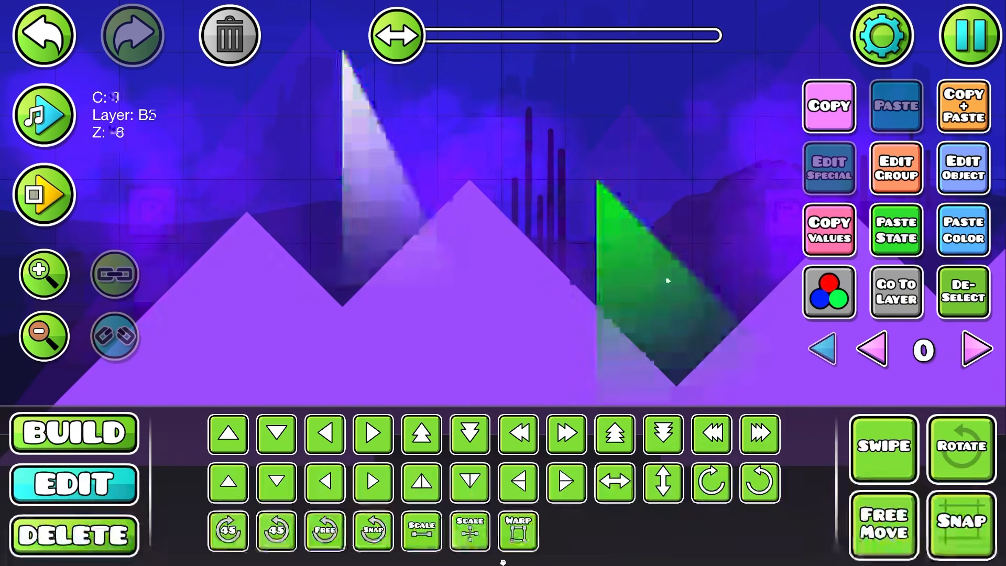
{"action": "left_click", "coordinate": [844, 244]}
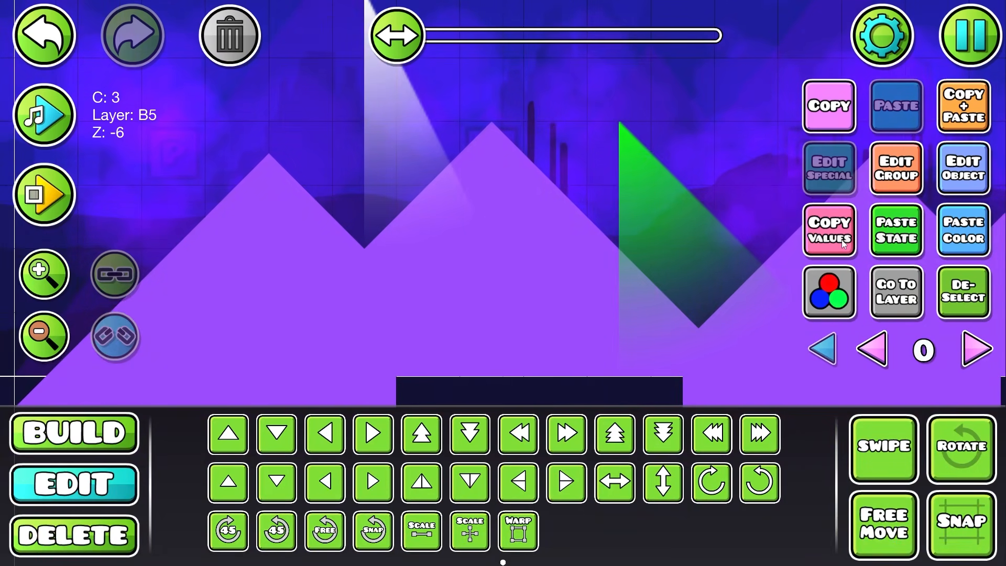
- Paste the copied state and colour values onto the white gradient above the valley between the first two mountains, and deselect it
{"action": "left_click_drag", "start_coordinate": [390, 107], "coordinate": [470, 274]}
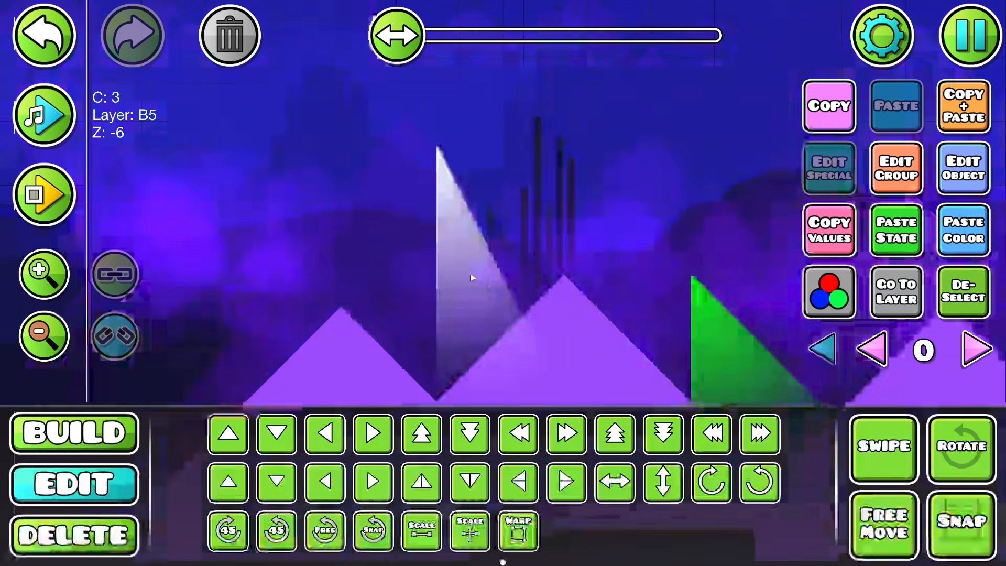
{"action": "left_click", "coordinate": [495, 323]}
{"action": "left_click", "coordinate": [889, 236]}
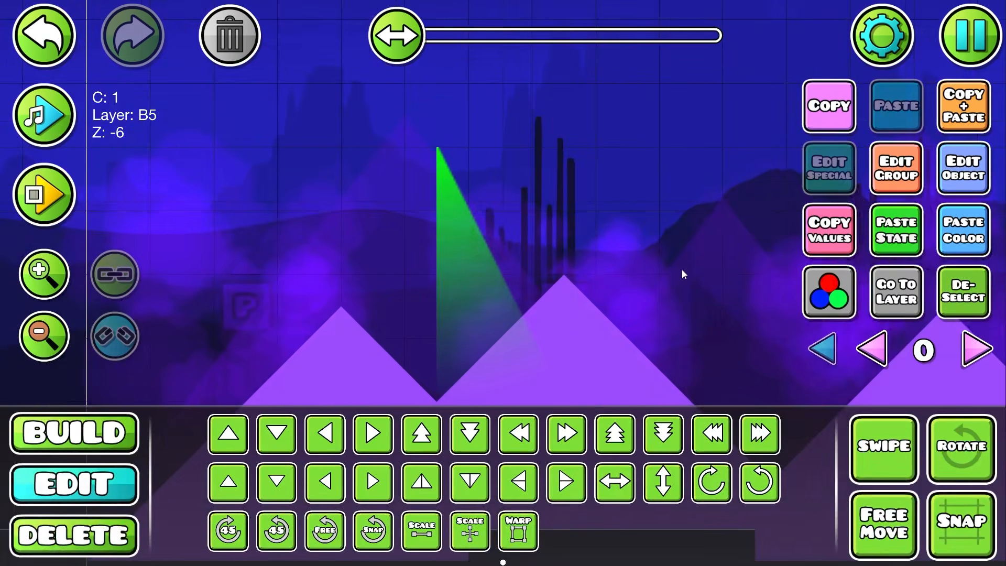
{"action": "left_click_drag", "start_coordinate": [681, 269], "coordinate": [665, 170]}
{"action": "left_click", "coordinate": [983, 245]}
{"action": "left_click", "coordinate": [963, 291]}
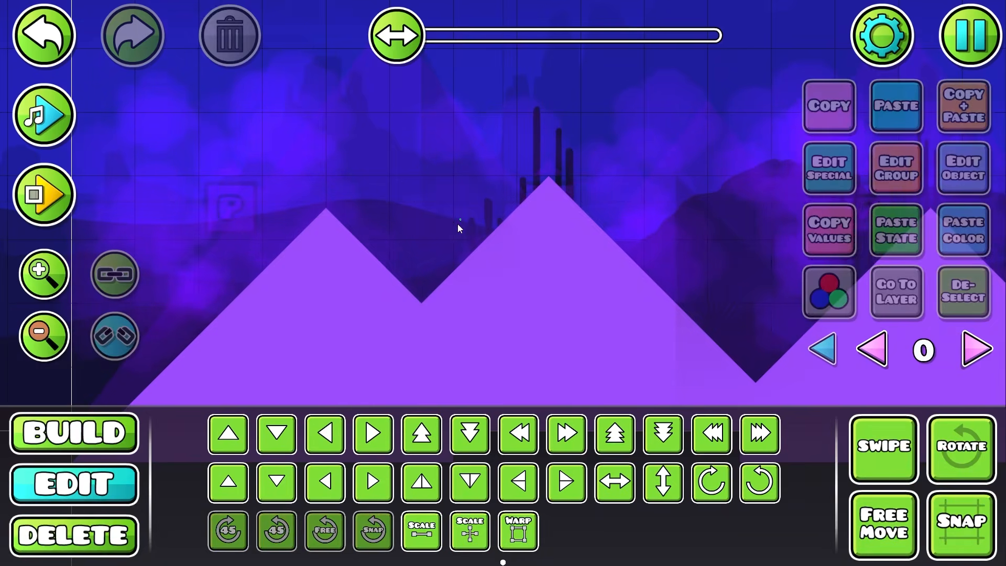
- Check the Z layer and Z order settings of the recoloured gradient above the valley
{"action": "left_click", "coordinate": [457, 226]}
{"action": "left_click", "coordinate": [465, 218]}
{"action": "left_click", "coordinate": [896, 168]}
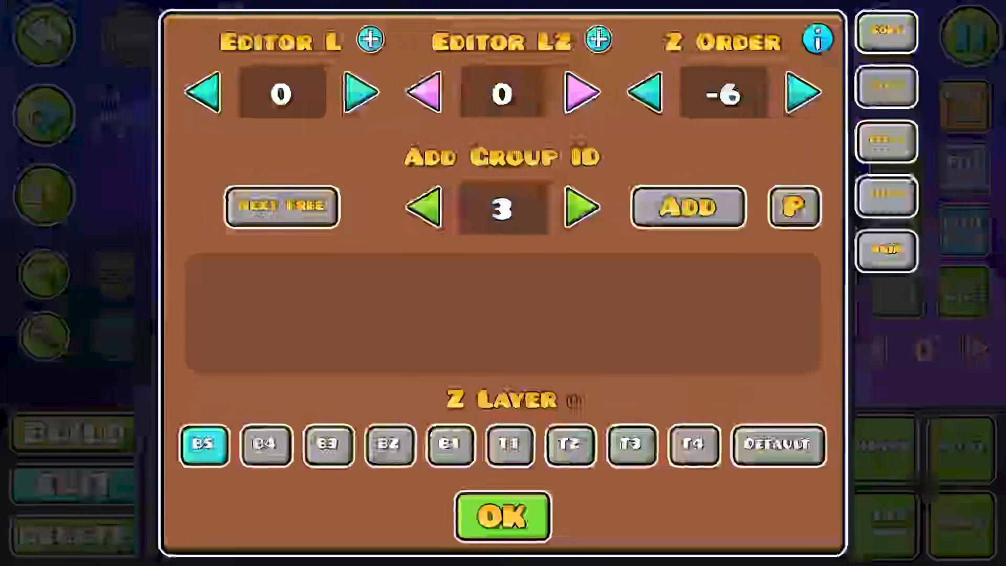
{"action": "key", "text": "Escape"}
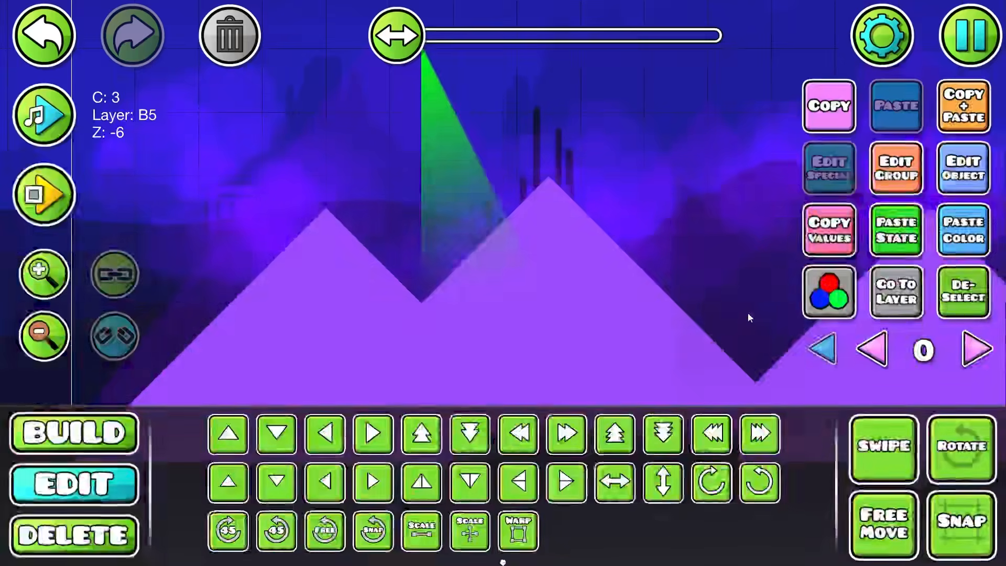
- Move the recoloured narrow gradient so its tip meets the second mountain's peak, and deselect it
{"action": "left_click", "coordinate": [750, 316]}
{"action": "left_click", "coordinate": [763, 328]}
{"action": "left_click", "coordinate": [492, 224]}
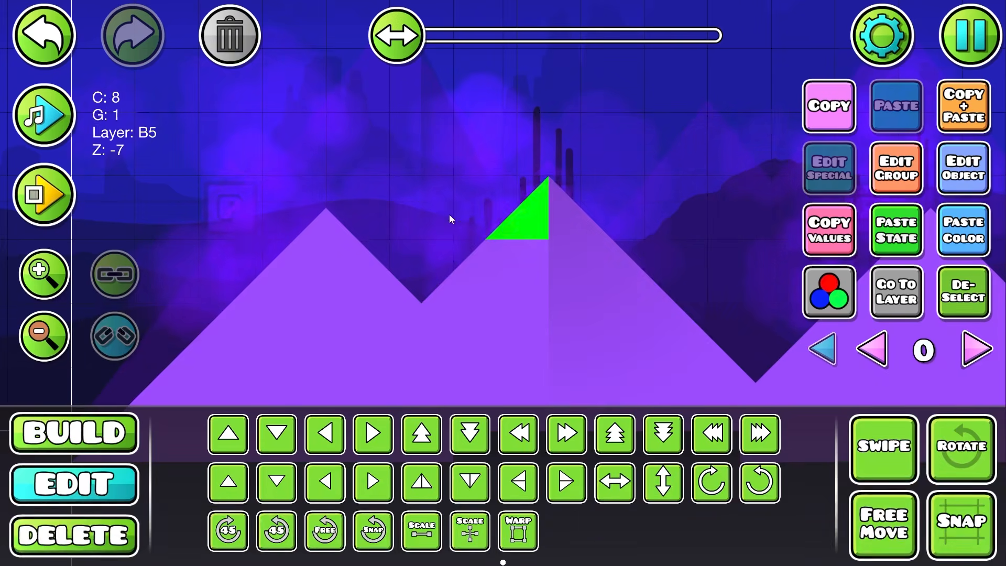
{"action": "left_click", "coordinate": [478, 225]}
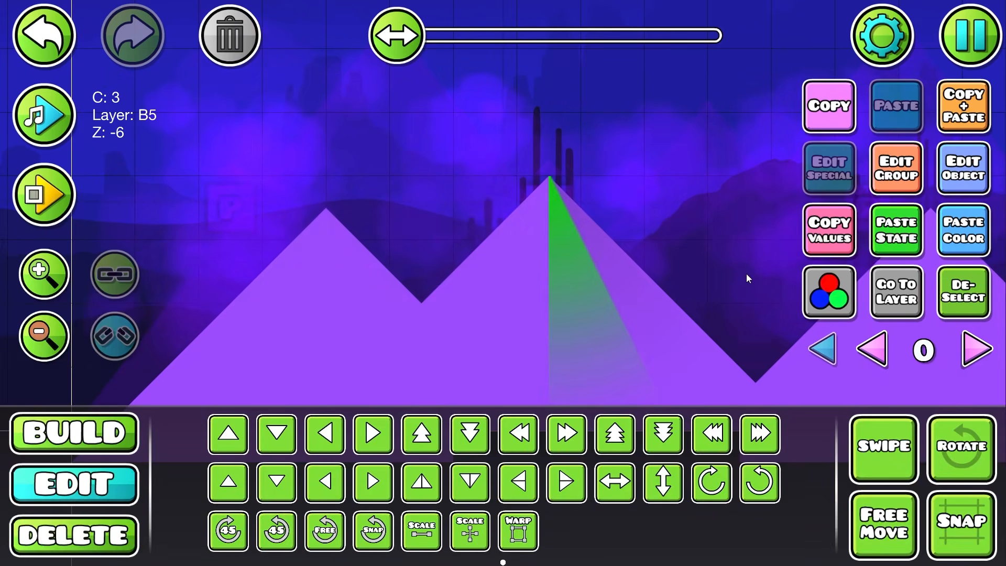
{"action": "left_click_drag", "start_coordinate": [746, 277], "coordinate": [729, 213]}
{"action": "left_click", "coordinate": [975, 308]}
- Reselect the narrow gradient and warp it so its base slants outward along the second mountain's right slope
{"action": "scroll", "coordinate": [555, 283], "scroll_direction": "down", "scroll_amount": 12}
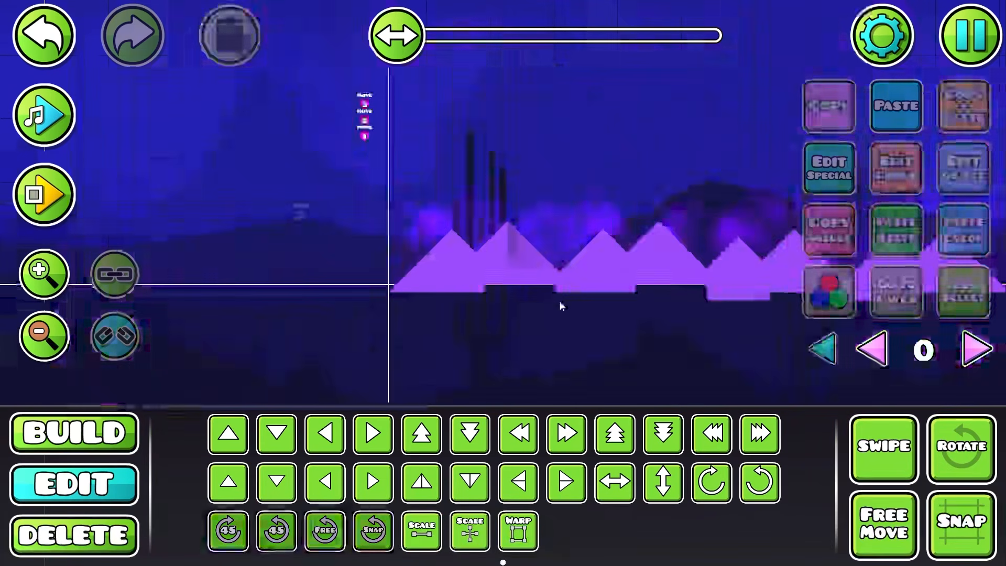
{"action": "scroll", "coordinate": [540, 298], "scroll_direction": "up", "scroll_amount": 6}
{"action": "scroll", "coordinate": [524, 256], "scroll_direction": "up", "scroll_amount": 2}
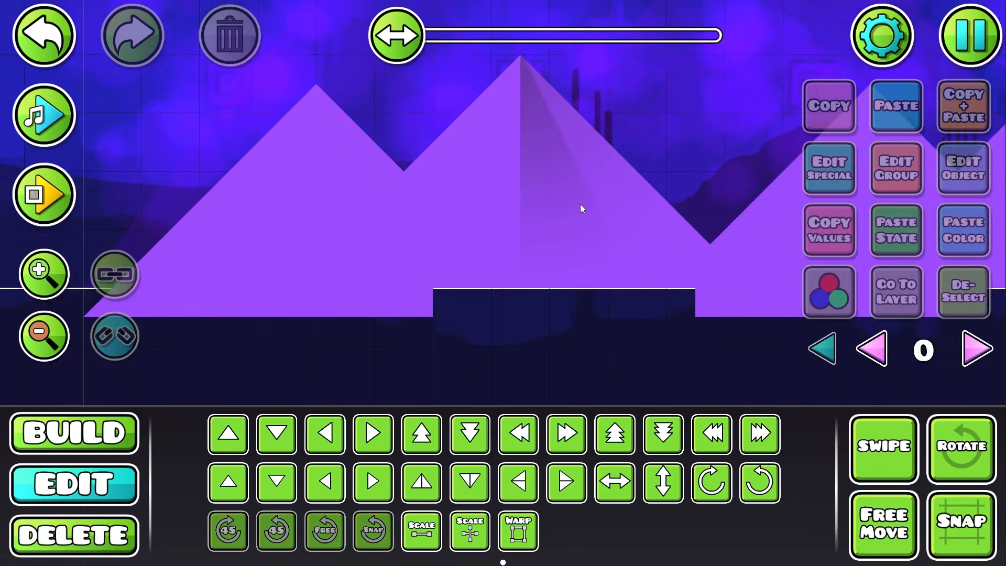
{"action": "scroll", "coordinate": [530, 93], "scroll_direction": "down", "scroll_amount": 3}
{"action": "scroll", "coordinate": [517, 283], "scroll_direction": "up", "scroll_amount": 4}
{"action": "key", "text": "ctrl+z"}
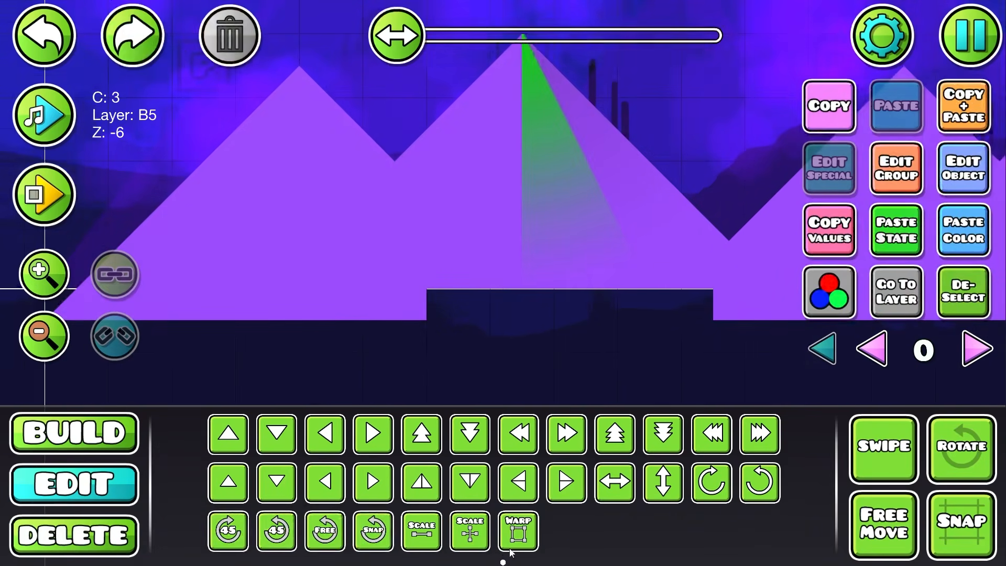
{"action": "left_click_drag", "start_coordinate": [580, 362], "coordinate": [539, 359]}
{"action": "left_click", "coordinate": [517, 532]}
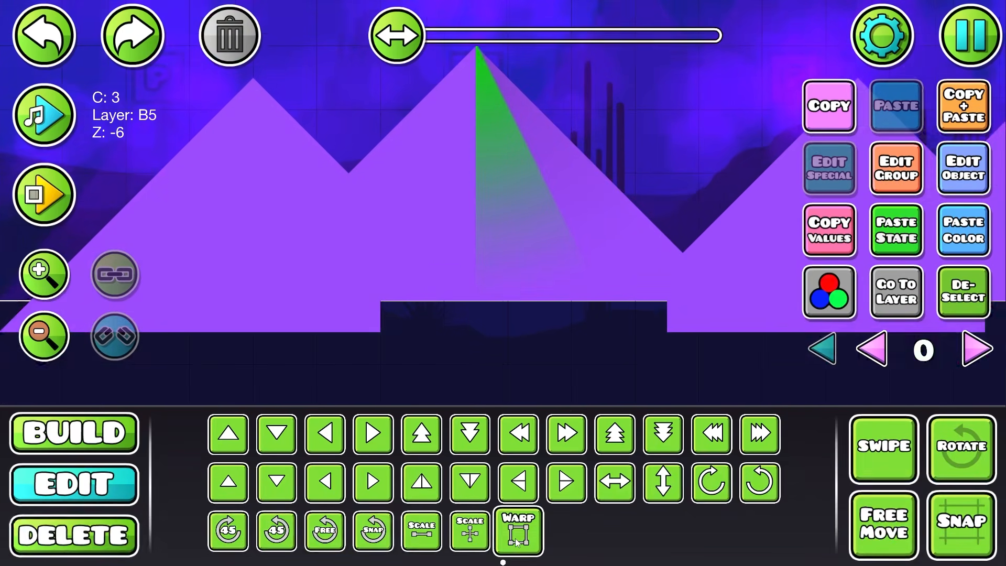
{"action": "scroll", "coordinate": [566, 241], "scroll_direction": "up", "scroll_amount": 2}
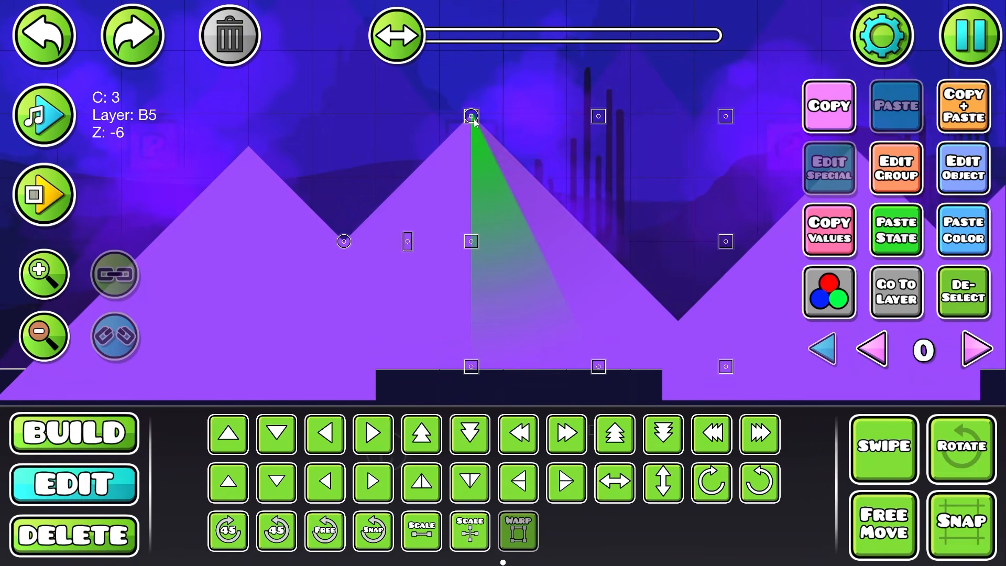
{"action": "scroll", "coordinate": [474, 122], "scroll_direction": "down", "scroll_amount": 3}
{"action": "left_click_drag", "start_coordinate": [566, 205], "coordinate": [583, 142]}
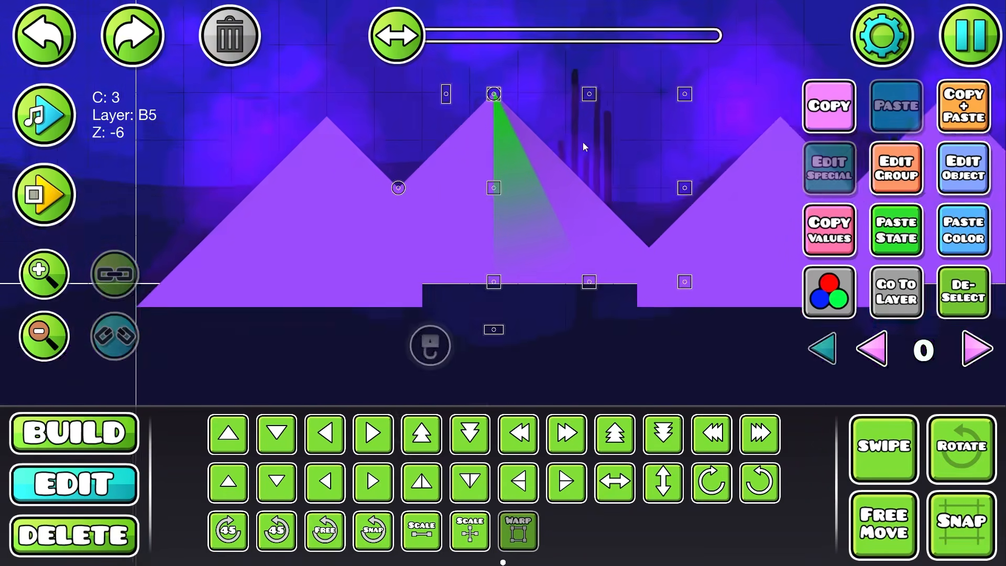
{"action": "left_click_drag", "start_coordinate": [496, 333], "coordinate": [590, 353]}
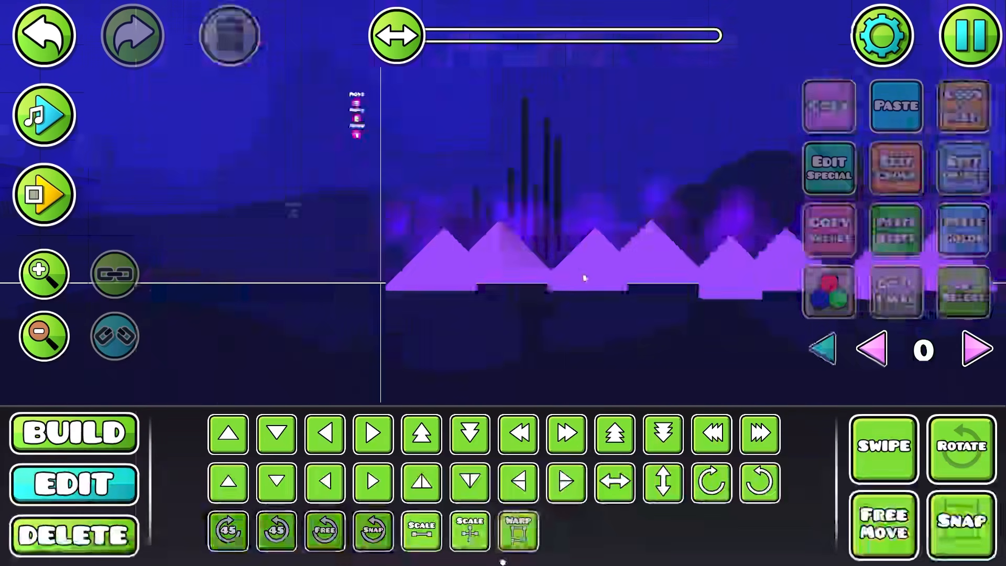
- Duplicate the slanted gradient on the second mountain and mirror the copy onto the left side of the peak
{"action": "scroll", "coordinate": [507, 275], "scroll_direction": "up", "scroll_amount": 5}
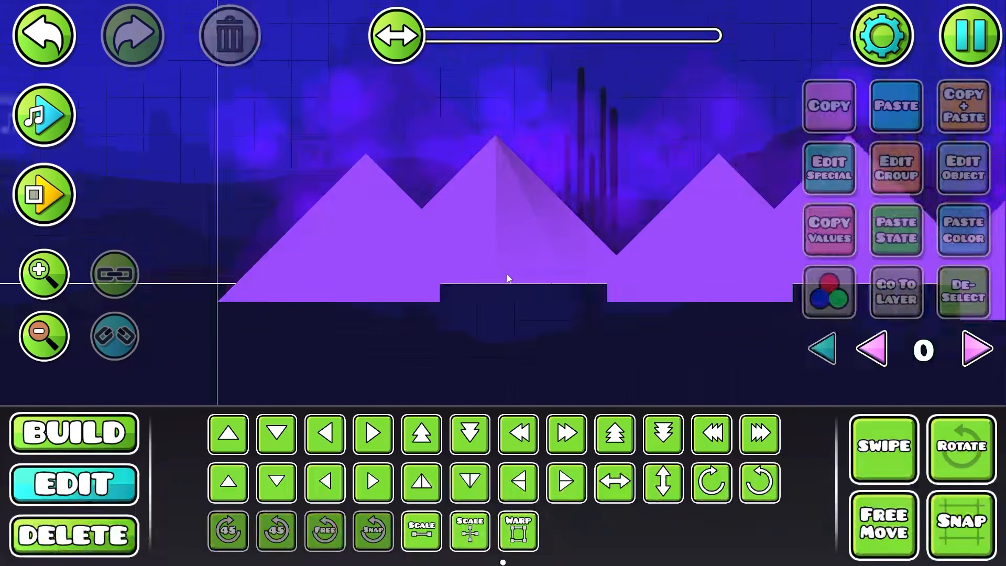
{"action": "left_click", "coordinate": [505, 243]}
{"action": "left_click_drag", "start_coordinate": [641, 129], "coordinate": [709, 208]}
{"action": "left_click", "coordinate": [953, 115]}
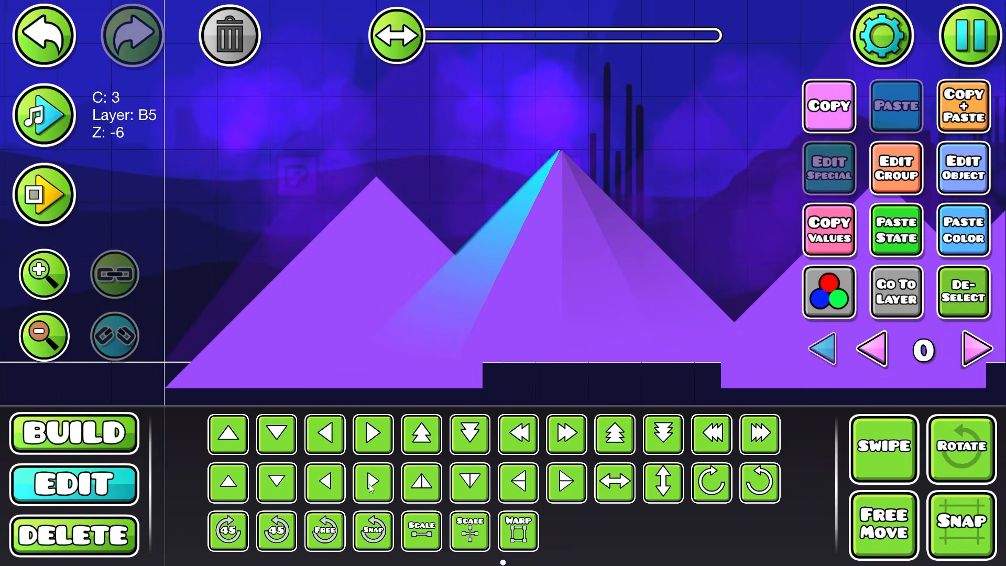
- Assign the white blending colour channel 2 as the mirrored gradient's detail colour, and deselect it
{"action": "left_click", "coordinate": [963, 173]}
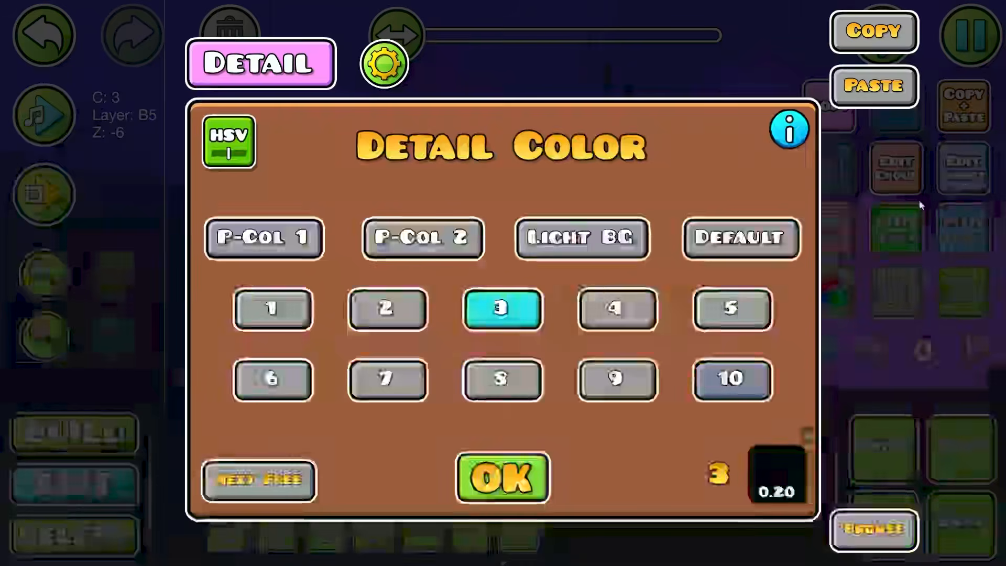
{"action": "left_click", "coordinate": [398, 313]}
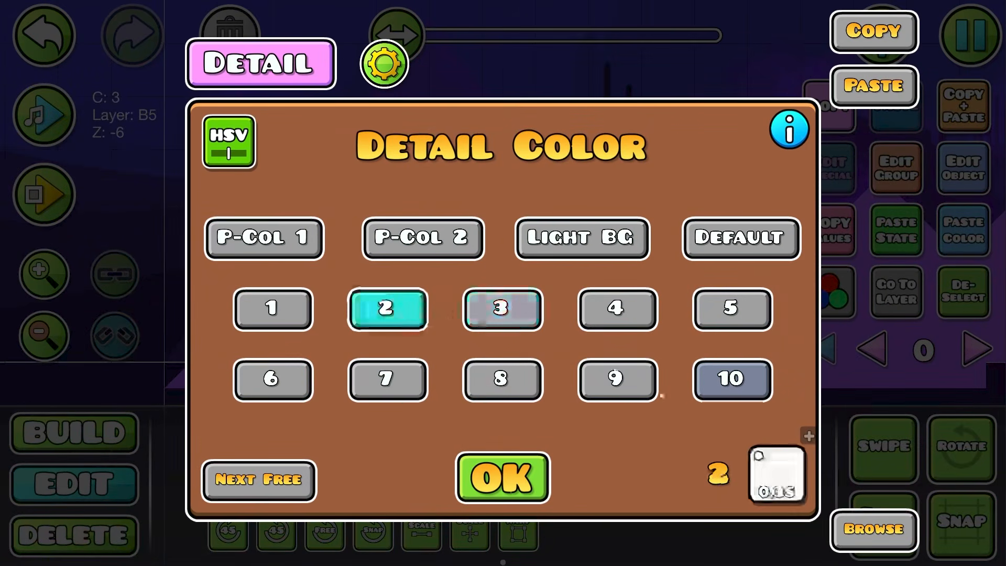
{"action": "left_click", "coordinate": [777, 473]}
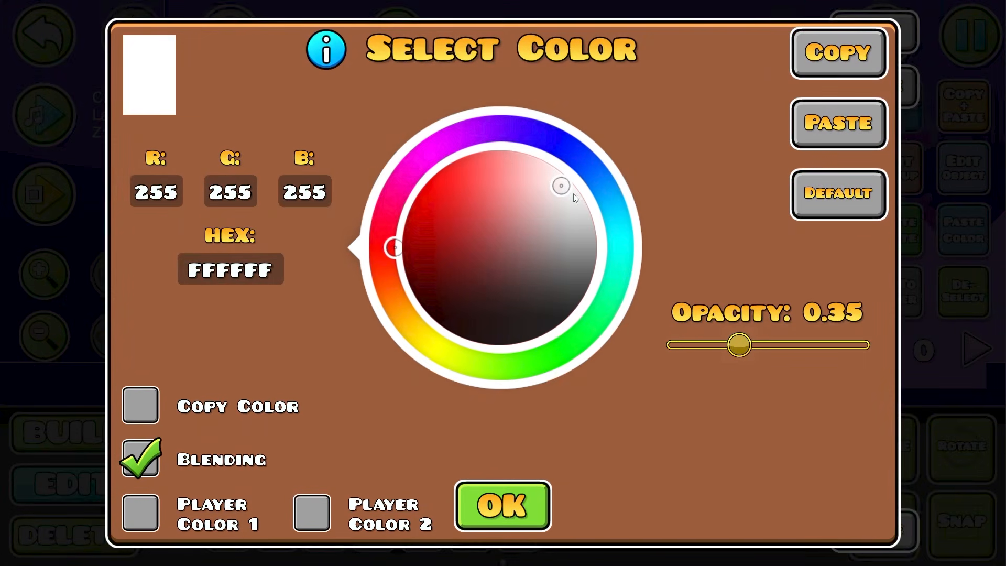
{"action": "key", "text": "Escape"}
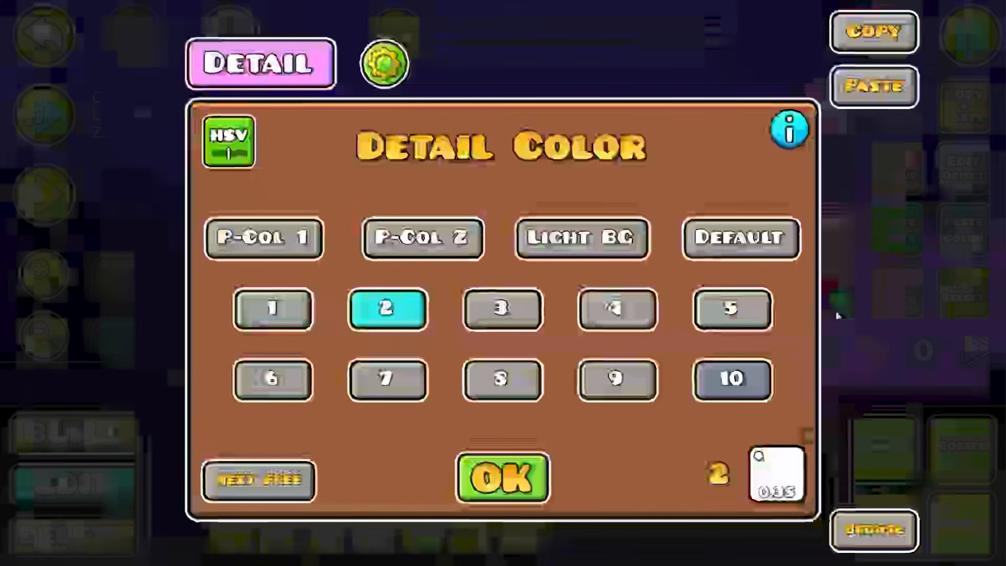
{"action": "key", "text": "Escape"}
{"action": "left_click", "coordinate": [967, 308]}
- Reselect the mirrored gradient and set its Z layer to B4
{"action": "key", "text": "ctrl+z"}
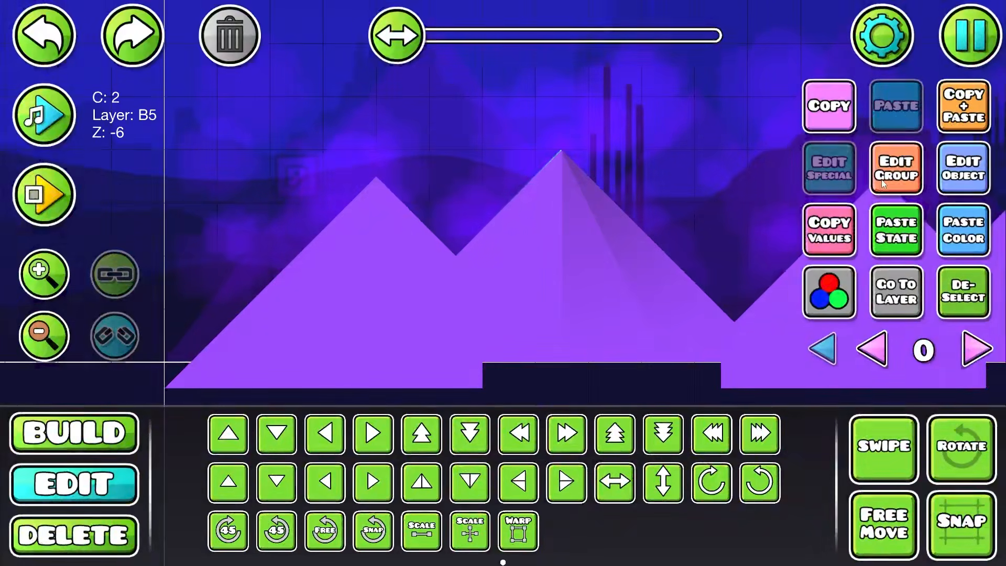
{"action": "left_click", "coordinate": [881, 179]}
{"action": "left_click", "coordinate": [266, 444]}
{"action": "left_click", "coordinate": [536, 518]}
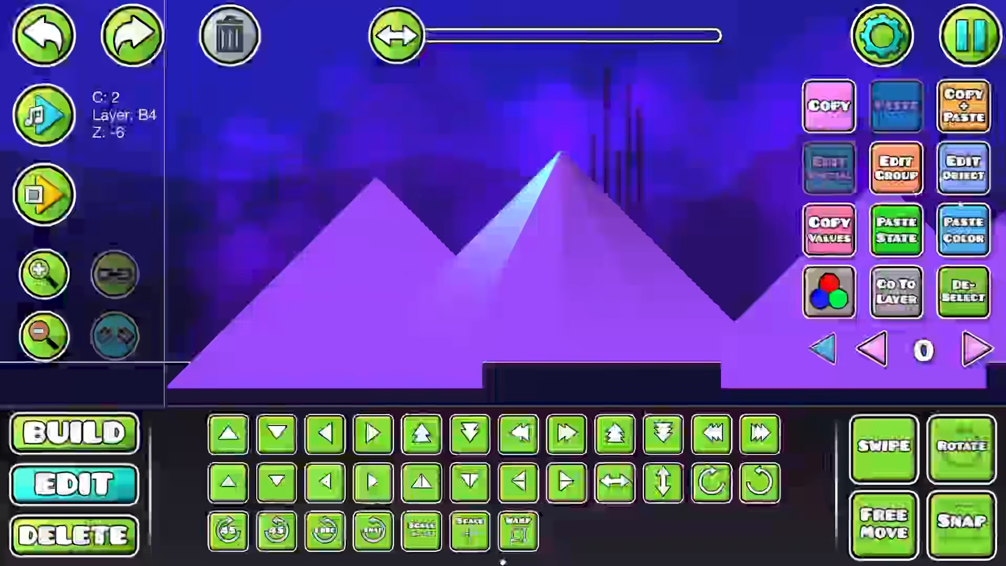
- Check the colour settings of channel 2 on the mirrored gradient and deselect it
{"action": "left_click", "coordinate": [830, 292]}
{"action": "left_click", "coordinate": [778, 472]}
{"action": "key", "text": "Escape"}
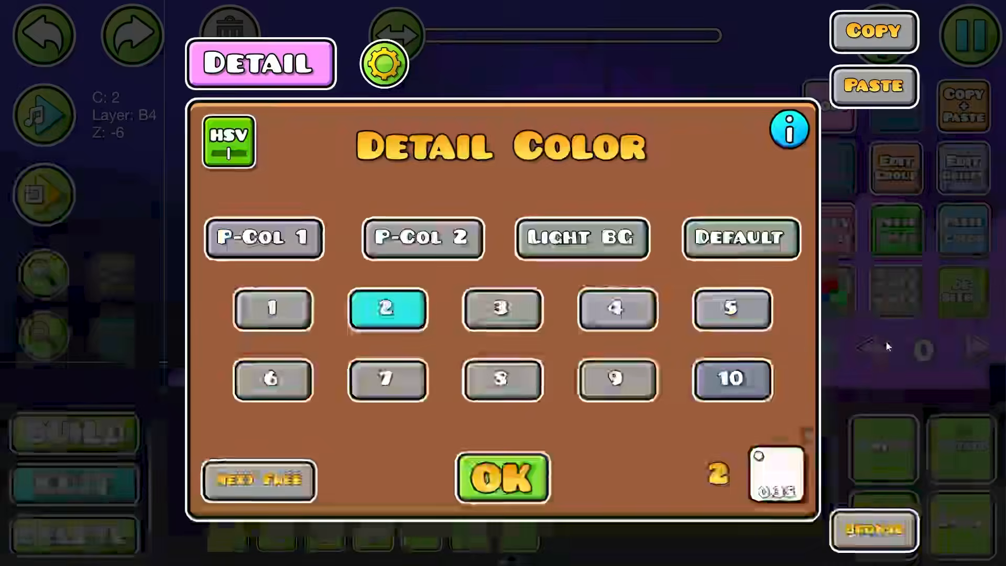
{"action": "key", "text": "Escape"}
{"action": "left_click", "coordinate": [963, 298]}
{"action": "scroll", "coordinate": [582, 291], "scroll_direction": "down", "scroll_amount": 7}
{"action": "key", "text": "ctrl+z"}
{"action": "left_click", "coordinate": [896, 291]}
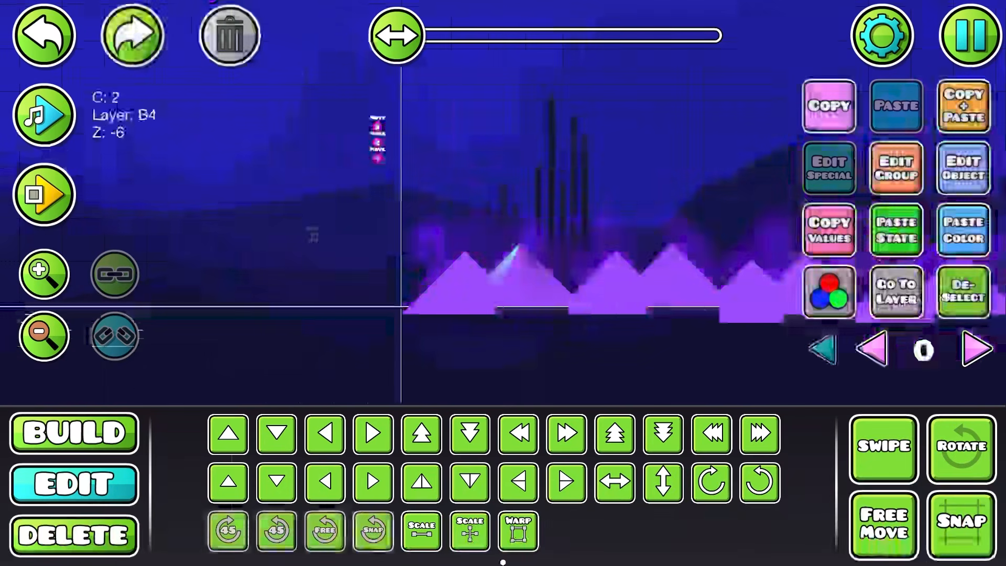
{"action": "left_click", "coordinate": [963, 298]}
{"action": "scroll", "coordinate": [613, 294], "scroll_direction": "up", "scroll_amount": 1}
{"action": "scroll", "coordinate": [587, 300], "scroll_direction": "down", "scroll_amount": 1}
{"action": "scroll", "coordinate": [575, 301], "scroll_direction": "up", "scroll_amount": 5}
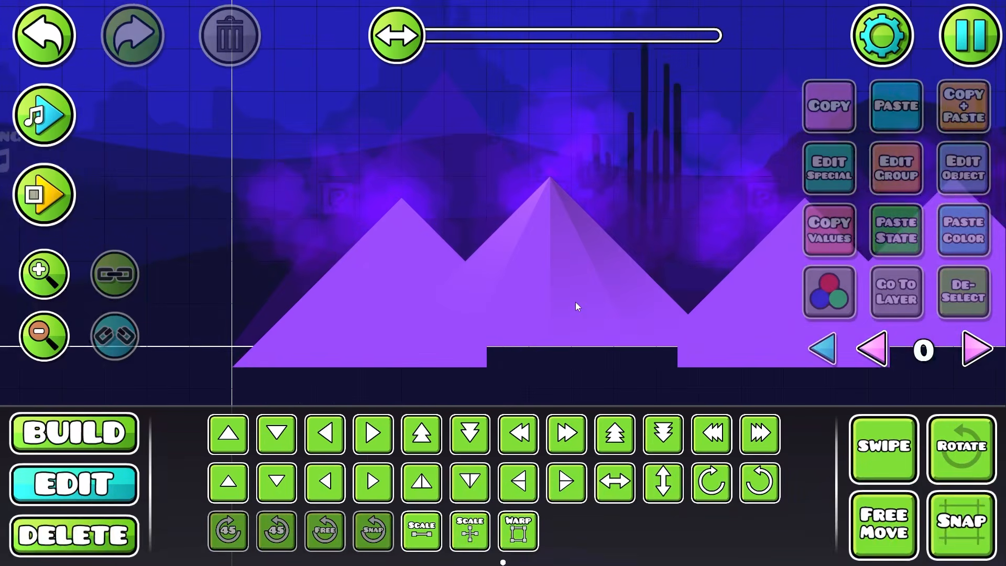
- Select the wide gradient on the second mountain's right side and try to set it as the custom object filter
{"action": "key", "text": "1"}
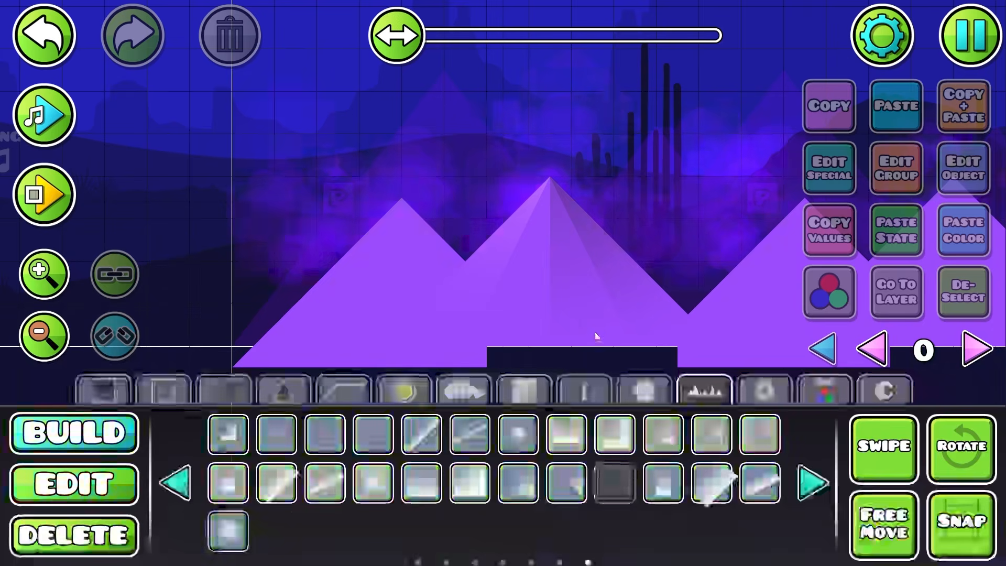
{"action": "key", "text": "2"}
{"action": "left_click", "coordinate": [588, 267]}
{"action": "left_click", "coordinate": [589, 266]}
{"action": "scroll", "coordinate": [473, 256], "scroll_direction": "up", "scroll_amount": 2}
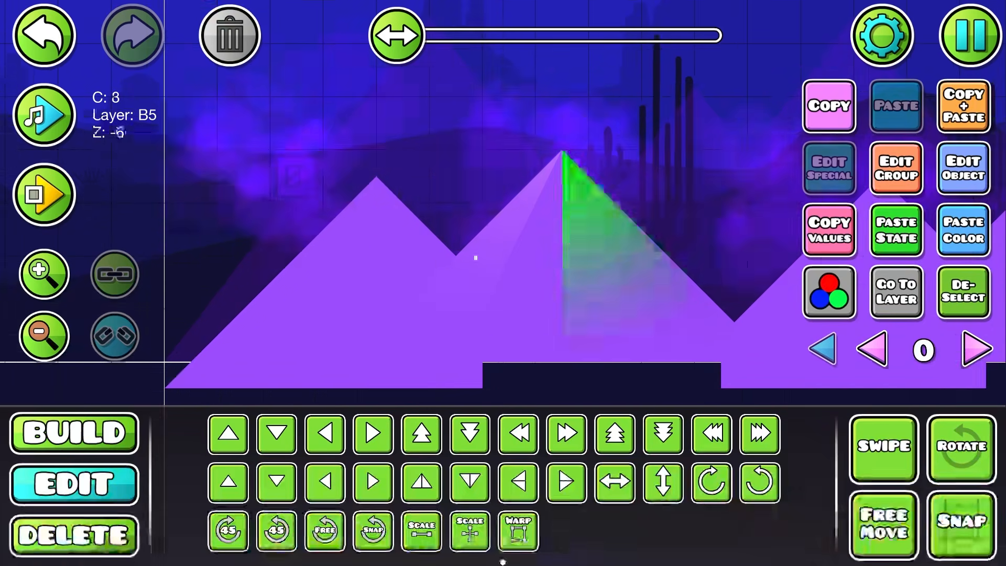
{"action": "scroll", "coordinate": [684, 281], "scroll_direction": "down", "scroll_amount": 5}
{"action": "left_click_drag", "start_coordinate": [683, 281], "coordinate": [891, 278]}
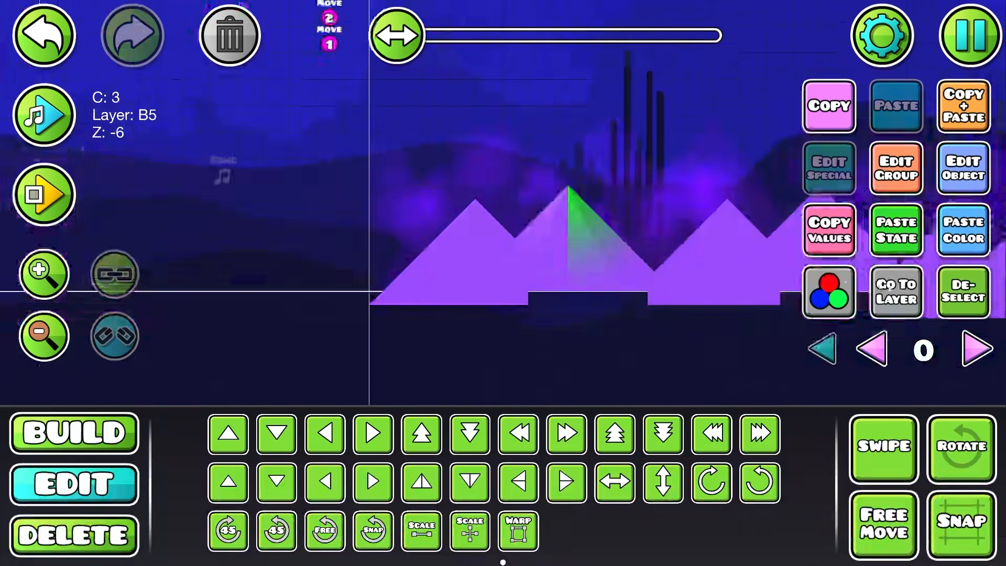
{"action": "scroll", "coordinate": [680, 254], "scroll_direction": "up", "scroll_amount": 2}
{"action": "key", "text": "3"}
{"action": "left_click", "coordinate": [714, 512]}
{"action": "key", "text": "2"}
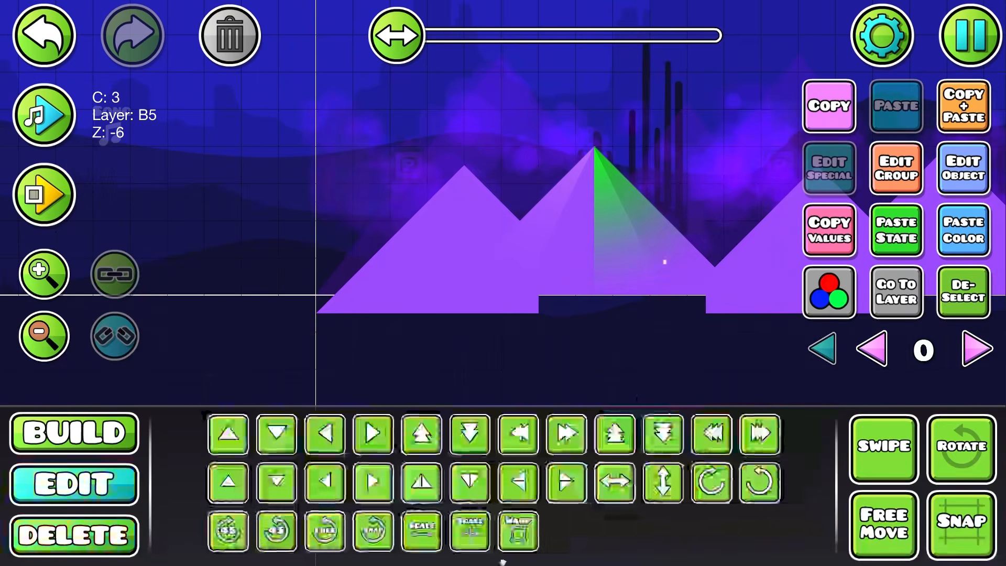
- Test the object filter by selecting overlapping pieces of the second mountain, and deselect everything
{"action": "left_click_drag", "start_coordinate": [689, 245], "coordinate": [655, 305]}
{"action": "scroll", "coordinate": [655, 305], "scroll_direction": "up", "scroll_amount": 2}
{"action": "left_click", "coordinate": [631, 270]}
{"action": "left_click", "coordinate": [630, 270]}
{"action": "left_click", "coordinate": [618, 270]}
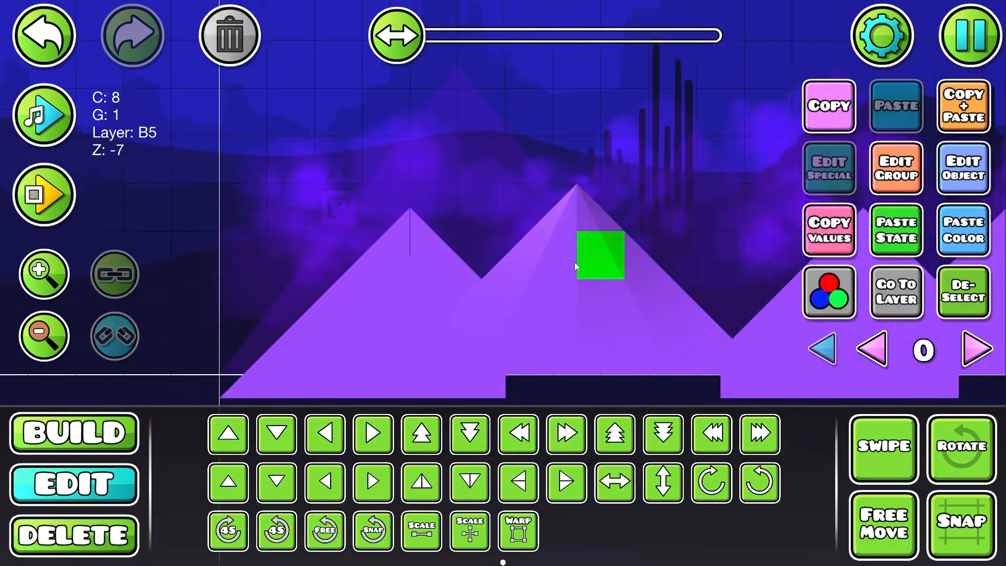
{"action": "left_click", "coordinate": [558, 263], "text": "shift"}
{"action": "left_click", "coordinate": [504, 256], "text": "shift"}
{"action": "left_click", "coordinate": [622, 271], "text": "shift"}
{"action": "left_click", "coordinate": [621, 271], "text": "shift"}
{"action": "left_click", "coordinate": [973, 297]}
{"action": "scroll", "coordinate": [706, 262], "scroll_direction": "up", "scroll_amount": 1}
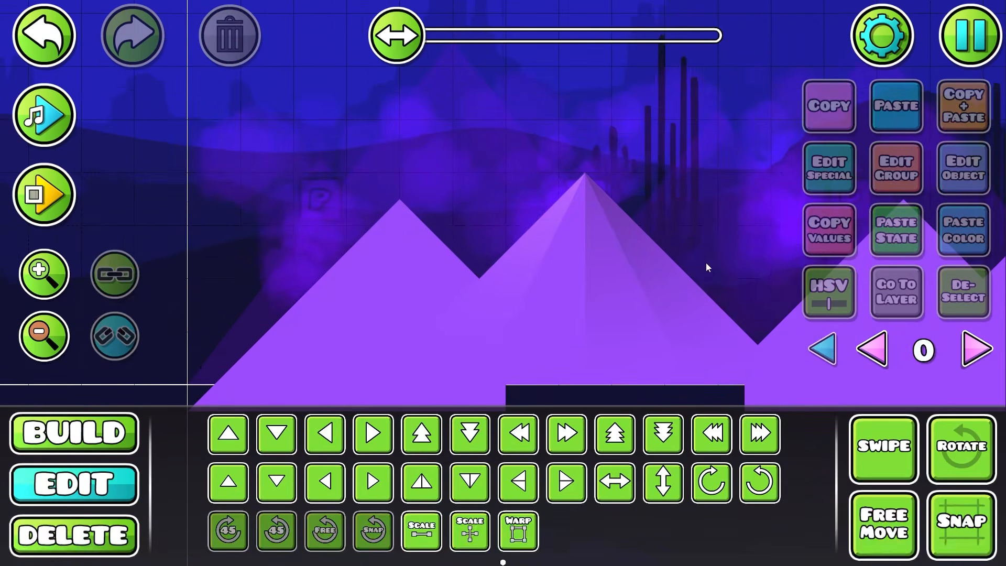
- With Select Filter enabled, make the wide gradient on the second mountain's right side the custom object filter and return to editing
{"action": "left_click", "coordinate": [634, 279]}
{"action": "left_click", "coordinate": [659, 291]}
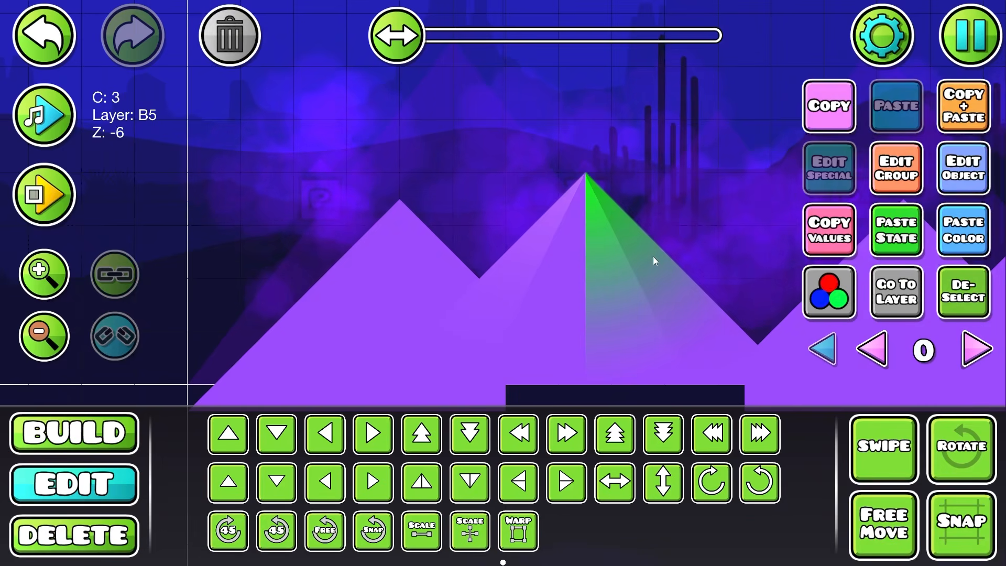
{"action": "left_click", "coordinate": [953, 34]}
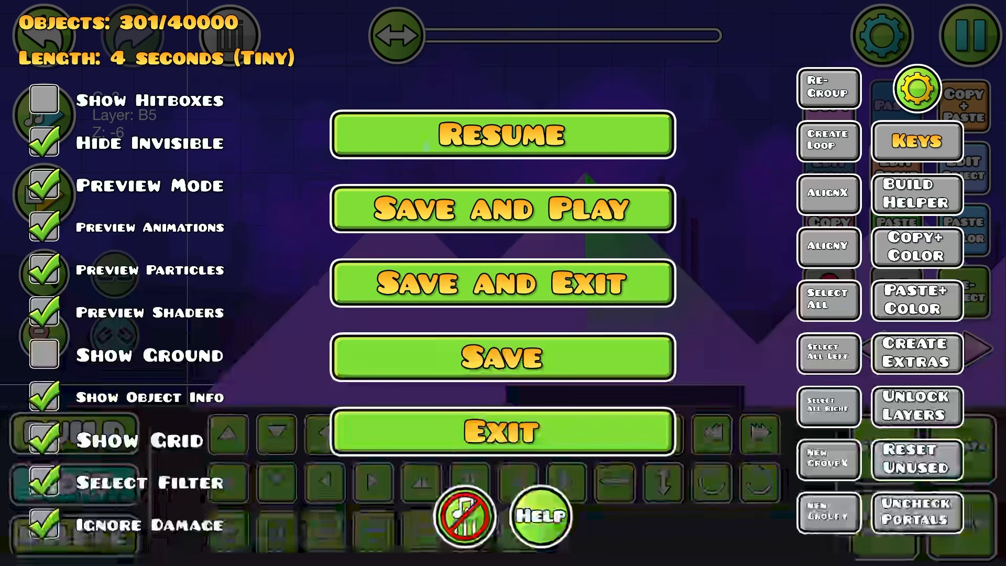
{"action": "left_click", "coordinate": [426, 140]}
{"action": "key", "text": "3"}
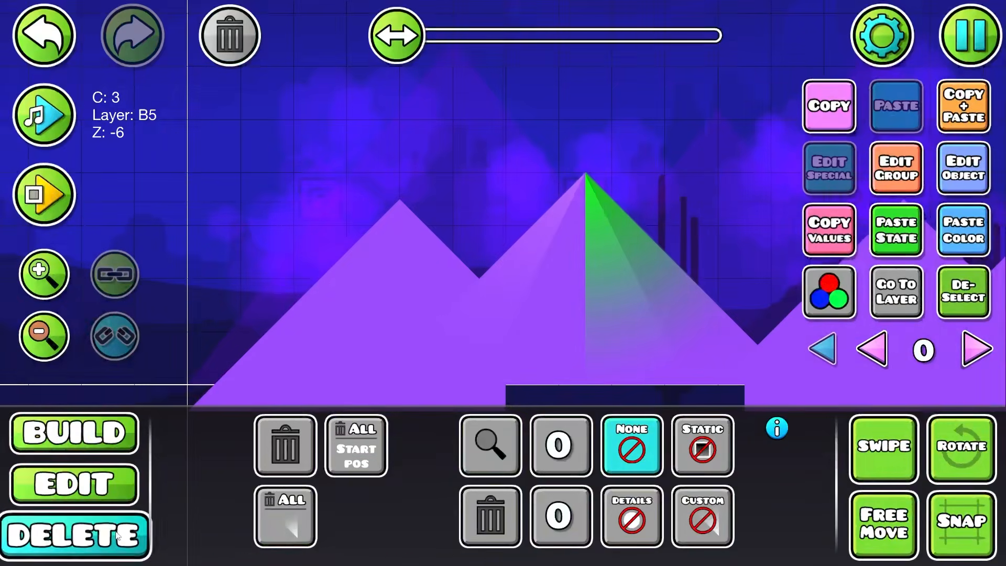
{"action": "left_click", "coordinate": [702, 516]}
{"action": "key", "text": "2"}
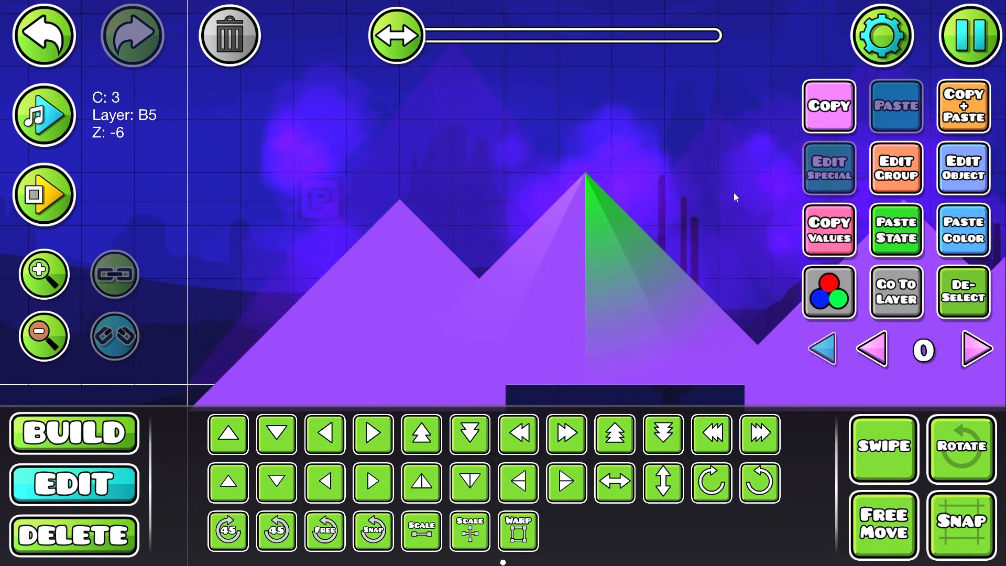
- Select the wide gradient on the second mountain through the custom filter, set the filter to None, and undo the gradient's move
{"action": "left_click_drag", "start_coordinate": [746, 184], "coordinate": [462, 379]}
{"action": "key", "text": "3"}
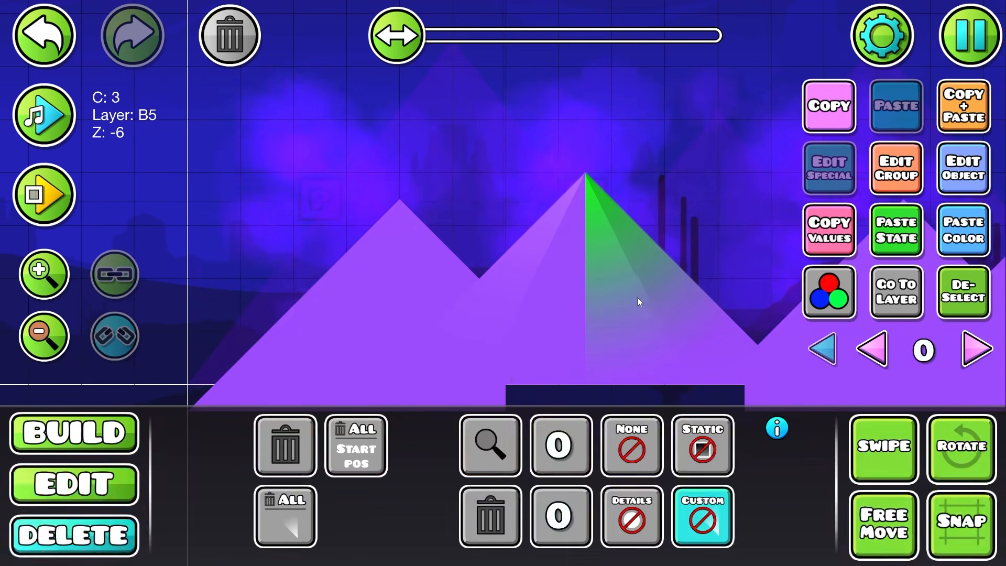
{"action": "left_click", "coordinate": [634, 453]}
{"action": "scroll", "coordinate": [504, 294], "scroll_direction": "down", "scroll_amount": 2}
{"action": "key", "text": "2"}
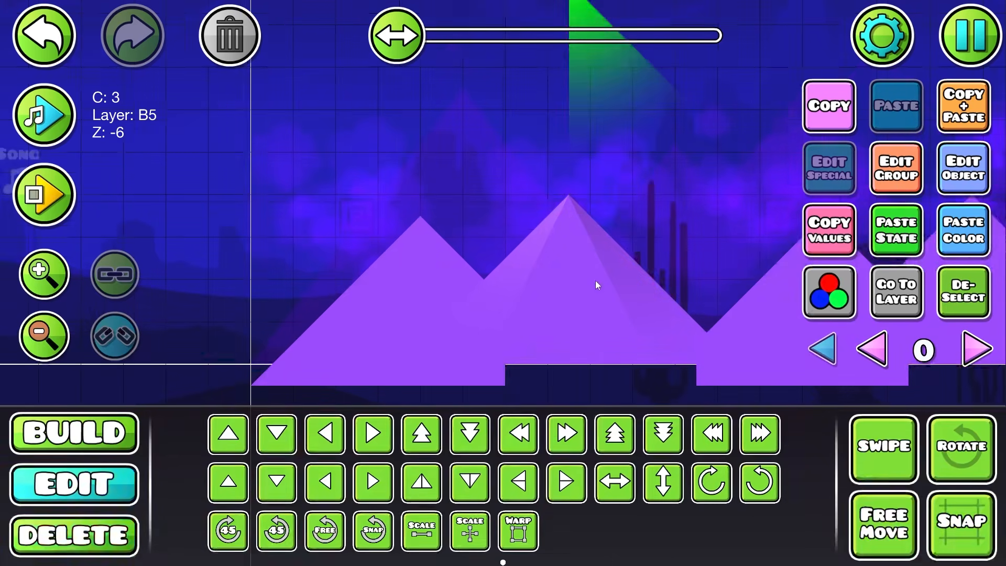
{"action": "key", "text": "ctrl+z"}
- Set the object filter back to Custom and select the narrow gradients on both sides of the second mountain
{"action": "key", "text": "3"}
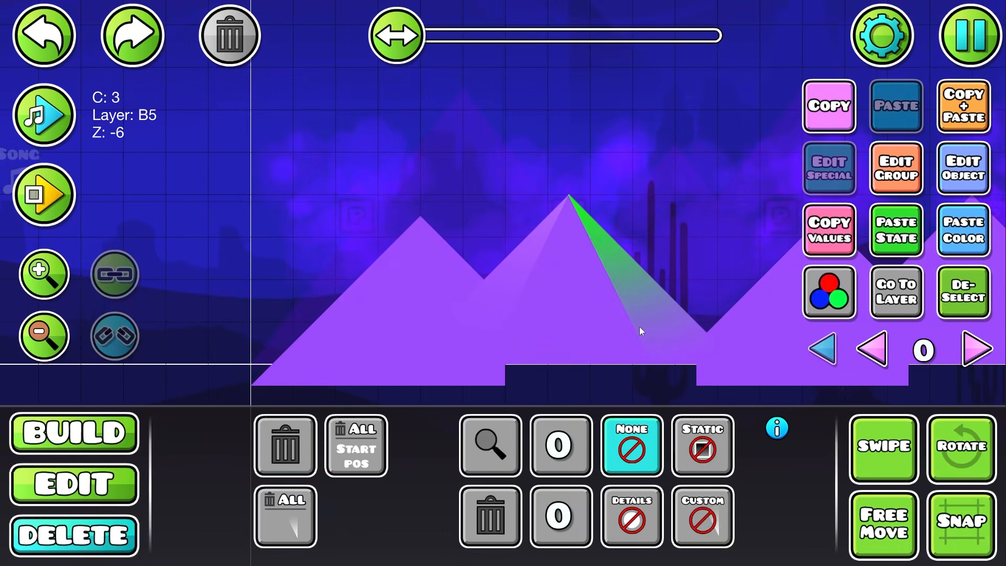
{"action": "left_click", "coordinate": [708, 523]}
{"action": "key", "text": "2"}
{"action": "left_click_drag", "start_coordinate": [718, 218], "coordinate": [496, 311]}
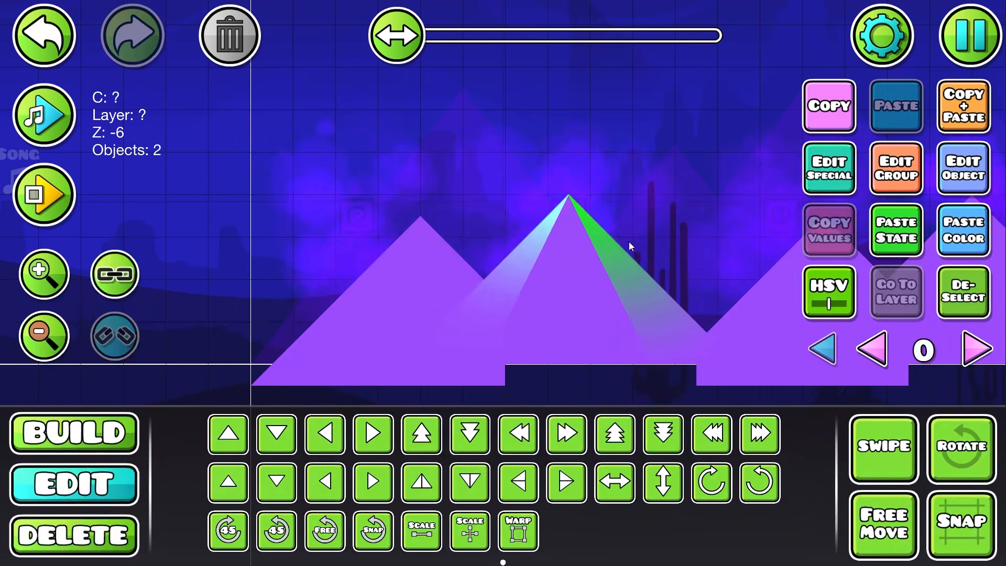
{"action": "key", "text": "w"}
{"action": "key", "text": "w"}
{"action": "key", "text": "w"}
{"action": "key", "text": "w"}
{"action": "left_click_drag", "start_coordinate": [682, 165], "coordinate": [632, 314]}
{"action": "key", "text": "w"}
- Set the object filter to None and select the three shading gradients on the second mountain
{"action": "key", "text": "3"}
{"action": "left_click", "coordinate": [632, 452]}
{"action": "key", "text": "2"}
{"action": "left_click", "coordinate": [964, 304]}
{"action": "left_click_drag", "start_coordinate": [649, 136], "coordinate": [420, 216]}
{"action": "scroll", "coordinate": [690, 121], "scroll_direction": "up", "scroll_amount": 3}
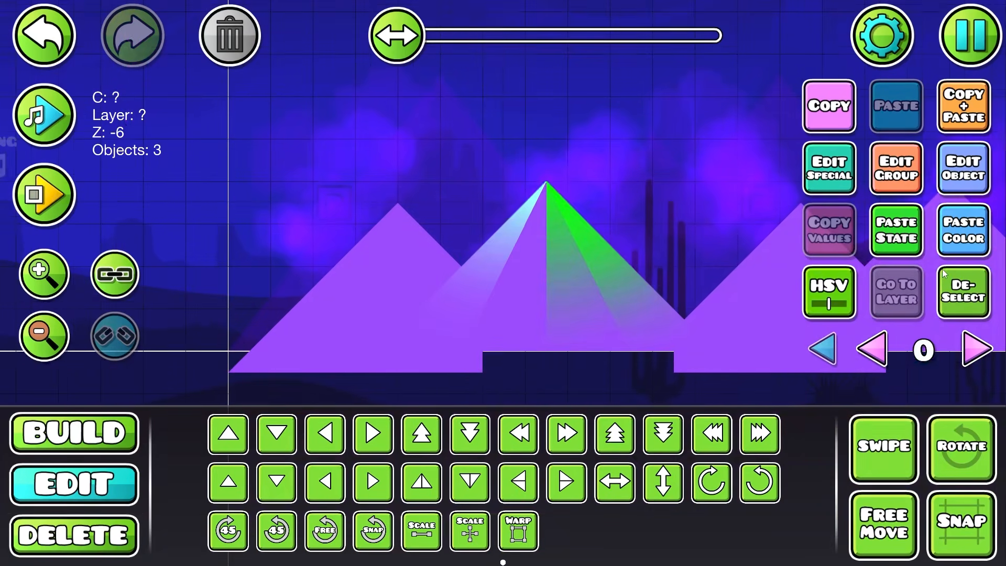
- Duplicate the three gradients, align the copy with the first mountain's peak, and deselect it
{"action": "key", "text": "ctrl+d"}
{"action": "key", "text": "s"}
{"action": "key", "text": "a"}
{"action": "key", "text": "a"}
{"action": "key", "text": "a"}
{"action": "key", "text": "a"}
{"action": "left_click", "coordinate": [419, 480]}
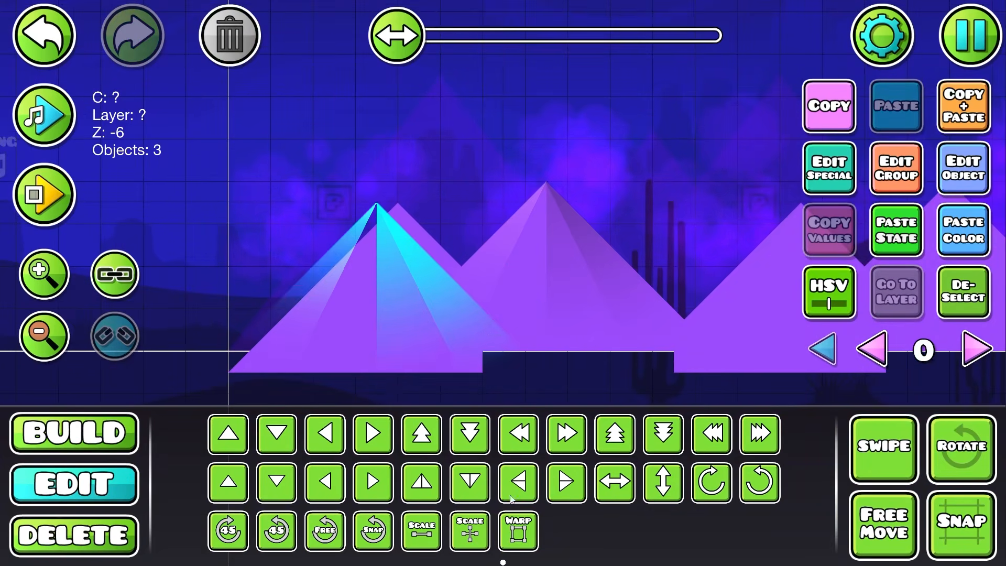
{"action": "left_click", "coordinate": [564, 484]}
{"action": "key", "text": "alt+d"}
- Reselect the first mountain's gradients, duplicate them, and align the copy with the third mountain's peak
{"action": "scroll", "coordinate": [592, 283], "scroll_direction": "down", "scroll_amount": 6}
{"action": "scroll", "coordinate": [584, 297], "scroll_direction": "up", "scroll_amount": 3}
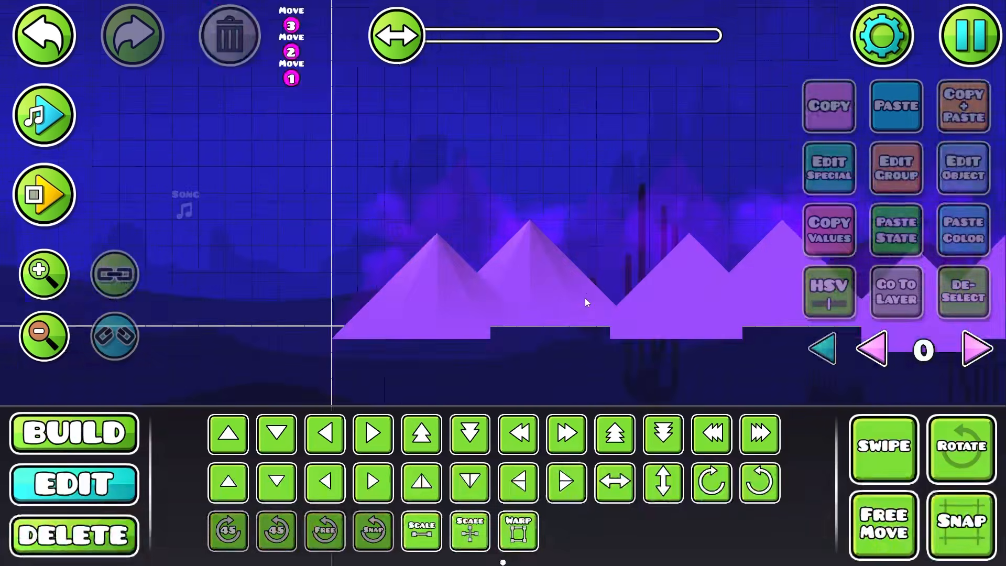
{"action": "scroll", "coordinate": [585, 297], "scroll_direction": "down", "scroll_amount": 4}
{"action": "scroll", "coordinate": [538, 310], "scroll_direction": "up", "scroll_amount": 6}
{"action": "key", "text": "ctrl+z"}
{"action": "key", "text": "ctrl+d"}
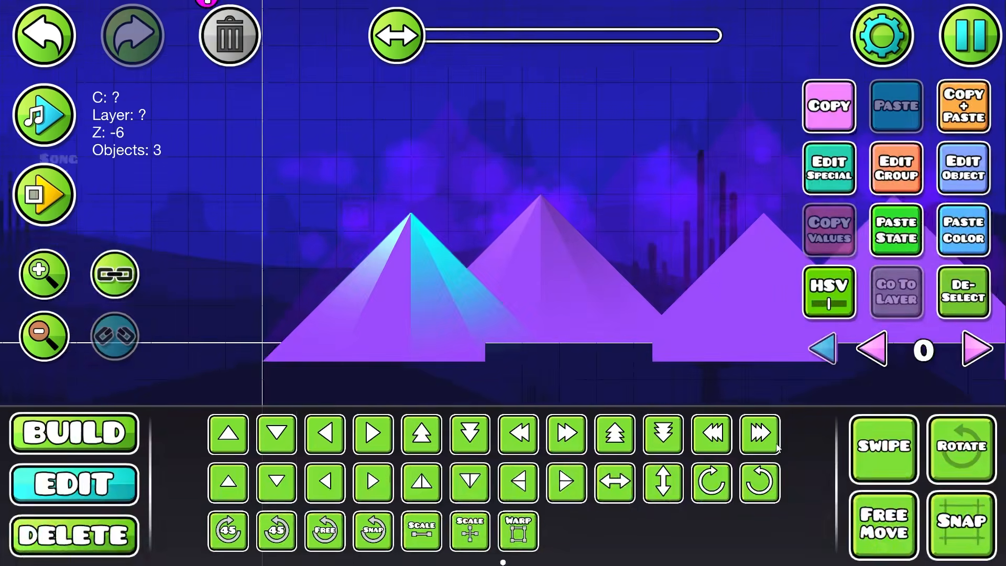
{"action": "left_click", "coordinate": [769, 443]}
{"action": "key", "text": "d"}
{"action": "key", "text": "d"}
{"action": "key", "text": "d"}
{"action": "key", "text": "d"}
{"action": "left_click_drag", "start_coordinate": [683, 314], "coordinate": [431, 312]}
{"action": "left_click", "coordinate": [557, 490]}
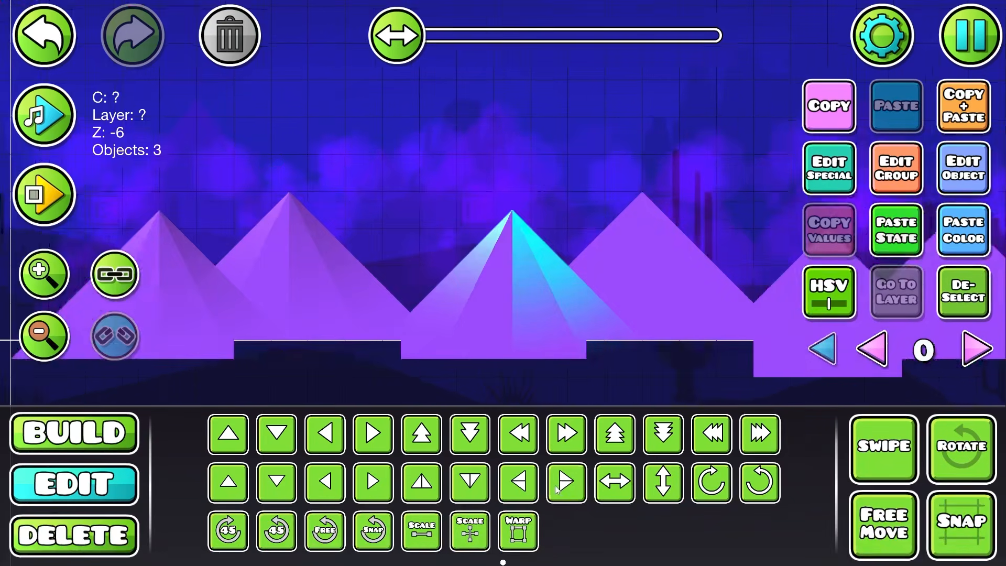
- Duplicate the third mountain's gradients and align the copy with the fourth mountain's peak
{"action": "key", "text": "d"}
{"action": "key", "text": "d"}
{"action": "key", "text": "d"}
{"action": "key", "text": "d"}
{"action": "key", "text": "a"}
{"action": "key", "text": "w"}
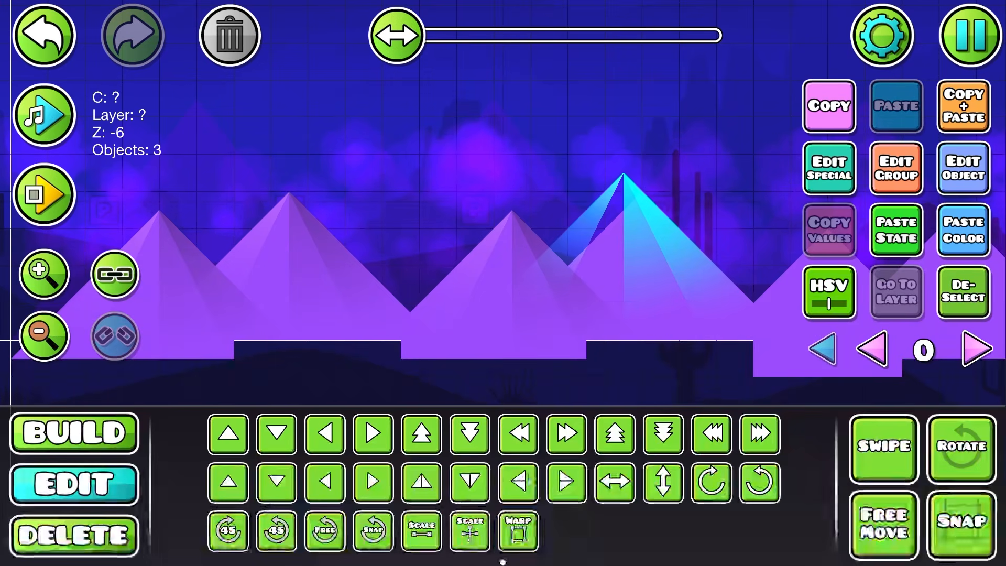
{"action": "left_click", "coordinate": [471, 485]}
{"action": "left_click", "coordinate": [563, 487]}
- Duplicate the gradient set again and place the copy on the lower-lying fifth mountain's peak
{"action": "left_click_drag", "start_coordinate": [735, 327], "coordinate": [596, 340]}
{"action": "key", "text": "d"}
{"action": "key", "text": "d"}
{"action": "key", "text": "d"}
{"action": "key", "text": "d"}
{"action": "key", "text": "d"}
{"action": "key", "text": "s"}
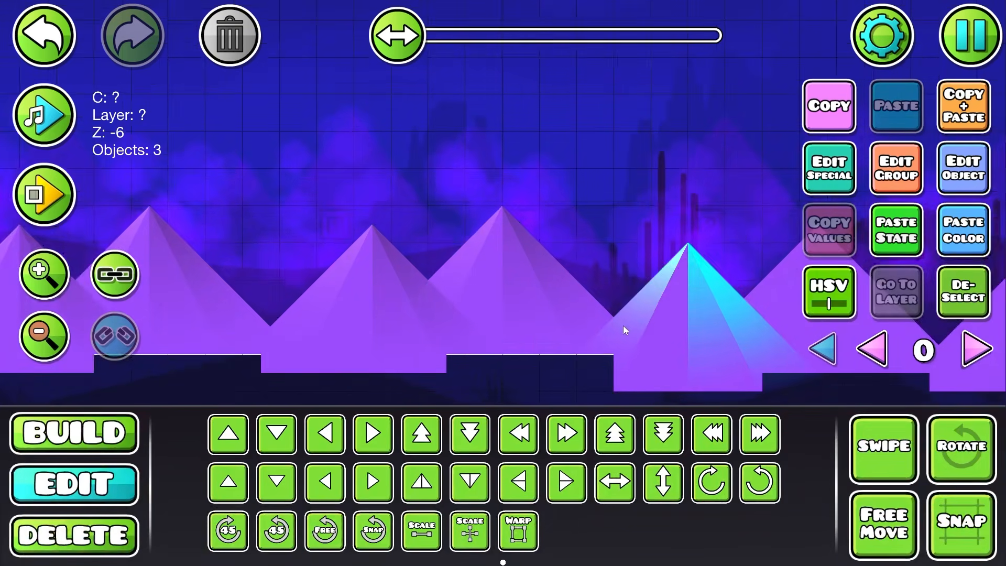
- Copy the three gradients onto the sixth mountain and fine-adjust them to its peak
{"action": "left_click_drag", "start_coordinate": [686, 287], "coordinate": [521, 266]}
{"action": "key", "text": "d"}
{"action": "key", "text": "d"}
{"action": "key", "text": "d"}
{"action": "left_click_drag", "start_coordinate": [677, 278], "coordinate": [530, 278]}
{"action": "left_click", "coordinate": [566, 484]}
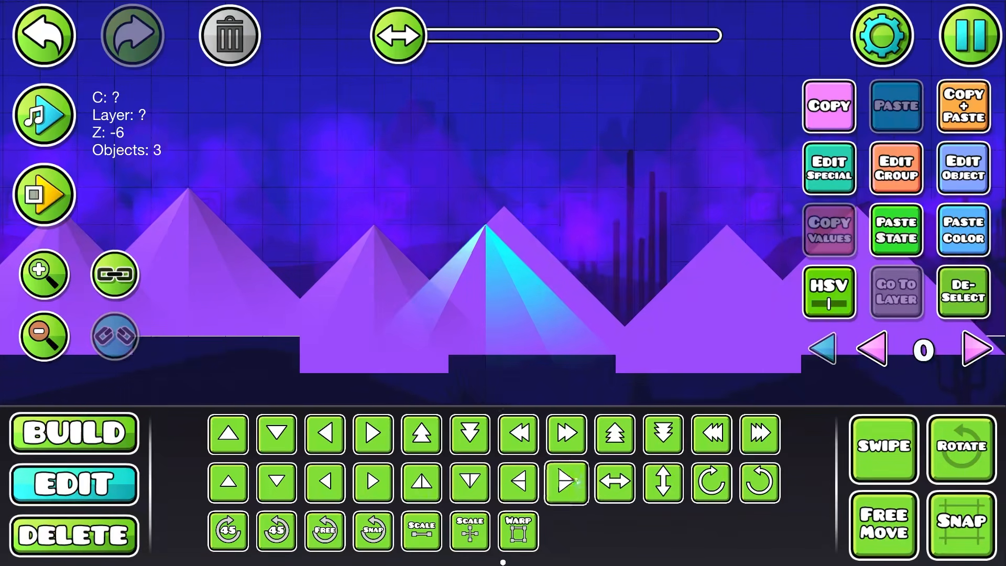
{"action": "left_click", "coordinate": [422, 484]}
- Duplicate the sixth mountain's gradients and move the copy onto the seventh mountain's peak
{"action": "key", "text": "ctrl+d"}
{"action": "key", "text": "d"}
{"action": "key", "text": "s"}
{"action": "key", "text": "d"}
{"action": "key", "text": "d"}
{"action": "key", "text": "d"}
{"action": "key", "text": "d"}
{"action": "key", "text": "d"}
{"action": "left_click", "coordinate": [422, 484]}
- Duplicate the seventh mountain's gradients and align the copy with the eighth mountain's peak
{"action": "key", "text": "ctrl+d"}
{"action": "left_click_drag", "start_coordinate": [752, 303], "coordinate": [596, 305]}
{"action": "key", "text": "d"}
{"action": "key", "text": "d"}
{"action": "key", "text": "d"}
{"action": "key", "text": "d"}
{"action": "key", "text": "a"}
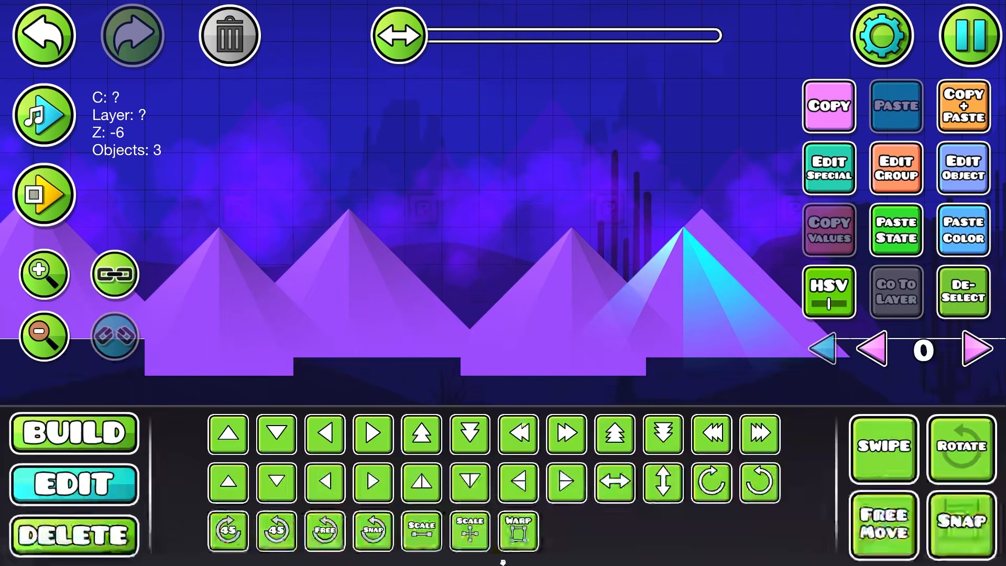
{"action": "left_click", "coordinate": [573, 487]}
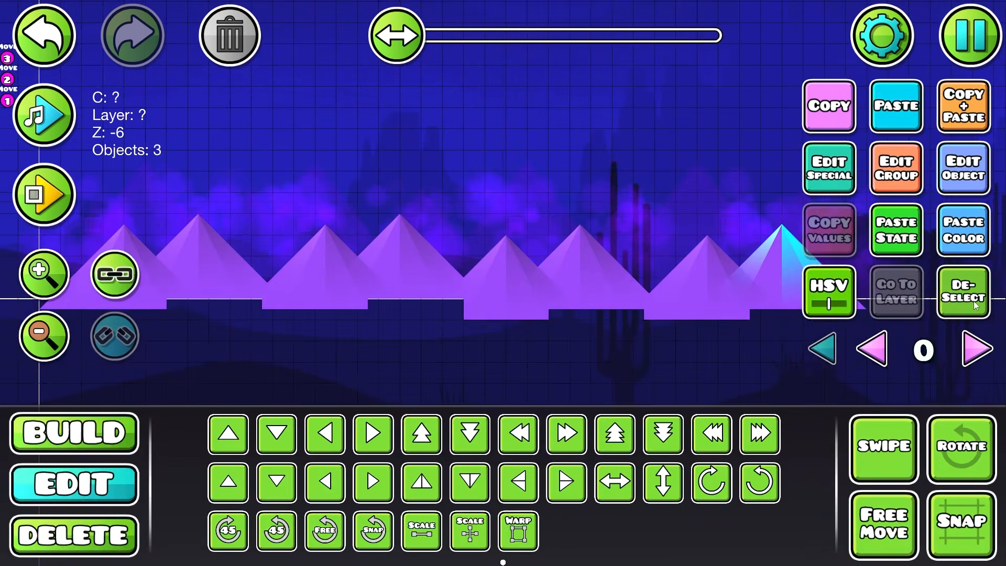
- Select all the light purple front mountains with their gradients, add group ID 1, and deselect everything
{"action": "left_click", "coordinate": [973, 300]}
{"action": "left_click_drag", "start_coordinate": [363, 314], "coordinate": [526, 307]}
{"action": "scroll", "coordinate": [526, 307], "scroll_direction": "down", "scroll_amount": 1}
{"action": "left_click_drag", "start_coordinate": [286, 323], "coordinate": [979, 220]}
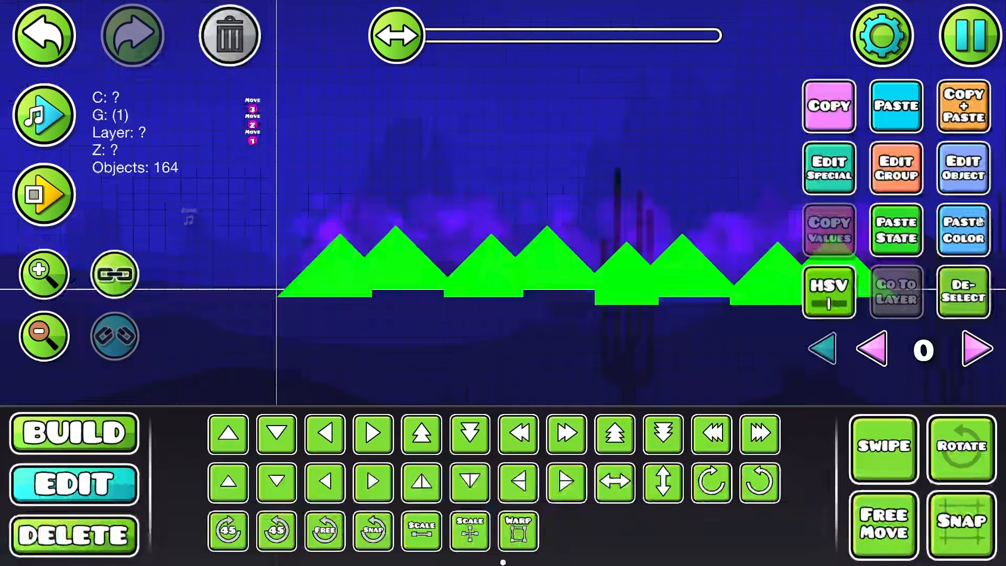
{"action": "left_click", "coordinate": [892, 167]}
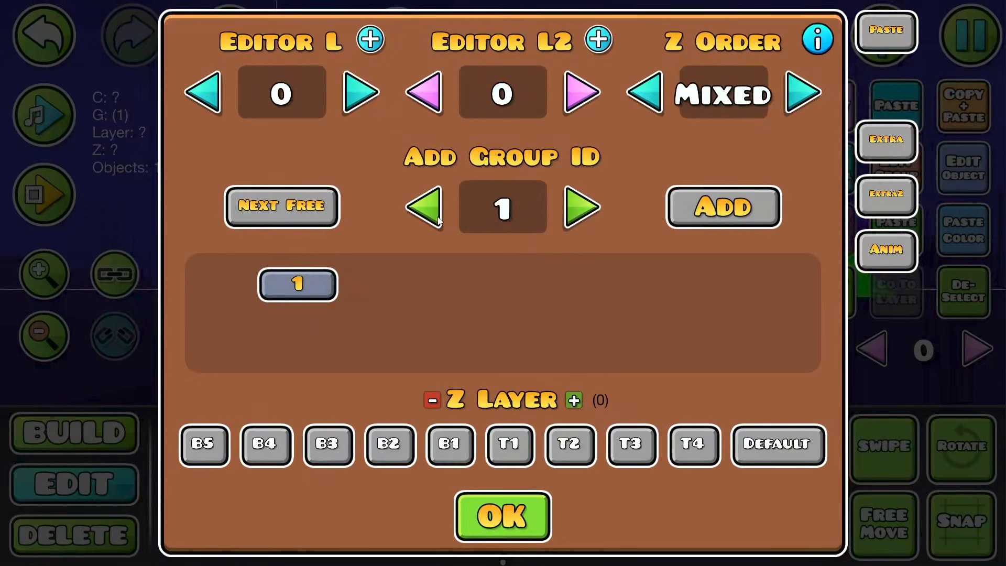
{"action": "left_click", "coordinate": [724, 207]}
{"action": "left_click", "coordinate": [502, 516]}
{"action": "left_click", "coordinate": [963, 291]}
- Playtest the level to check the shaded front mountains, and return to editing
{"action": "key", "text": "Return"}
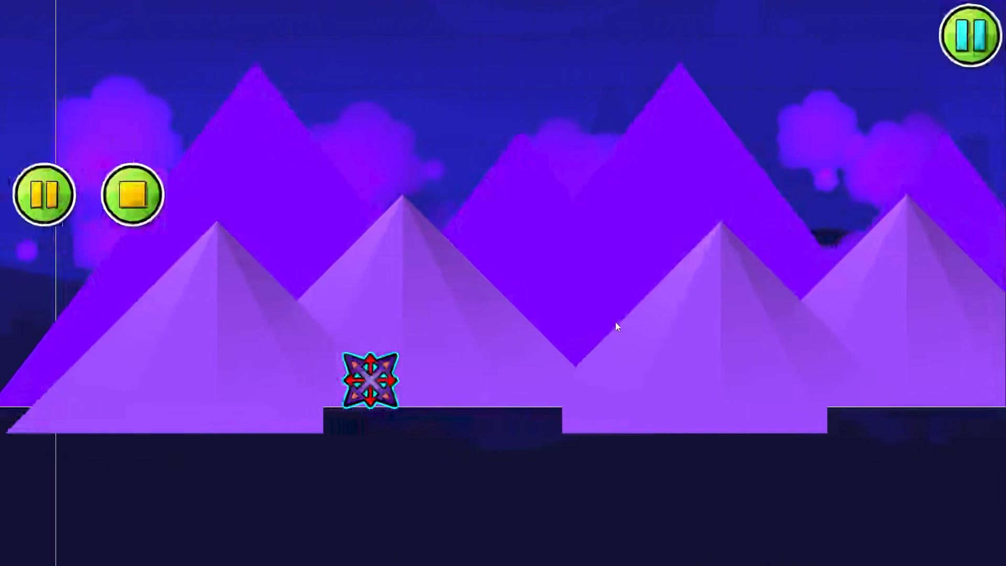
{"action": "key", "text": "Return"}
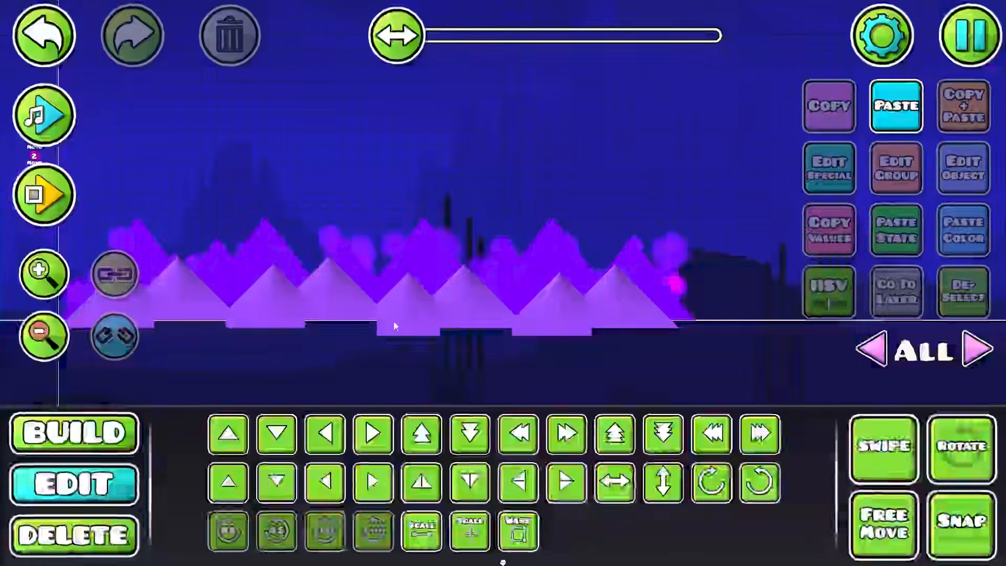
{"action": "scroll", "coordinate": [394, 322], "scroll_direction": "down", "scroll_amount": 3}
{"action": "left_click_drag", "start_coordinate": [394, 322], "coordinate": [488, 297]}
{"action": "scroll", "coordinate": [462, 285], "scroll_direction": "up", "scroll_amount": 5}
{"action": "key", "text": "Escape"}
{"action": "left_click", "coordinate": [498, 352]}
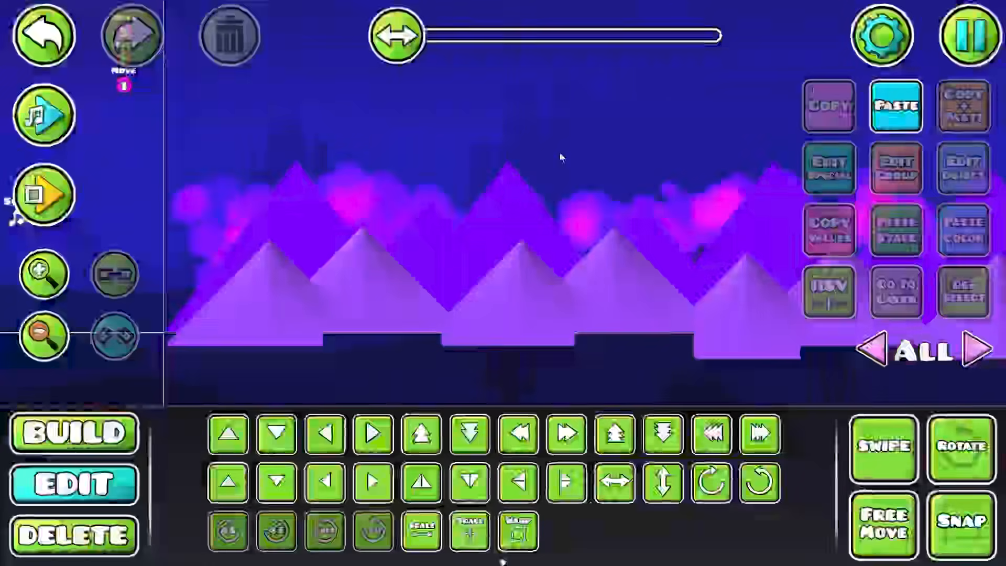
- Switch to editor layer 1, paste the three shading gradients, and move them onto the first dark purple mountain's peak
{"action": "scroll", "coordinate": [561, 244], "scroll_direction": "up", "scroll_amount": 1}
{"action": "left_click", "coordinate": [559, 245]}
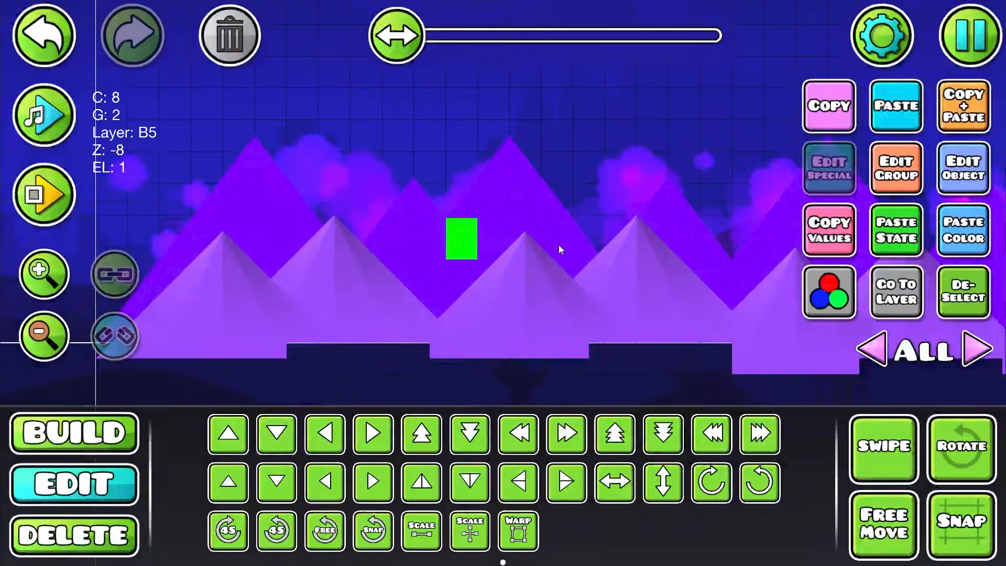
{"action": "left_click", "coordinate": [975, 348]}
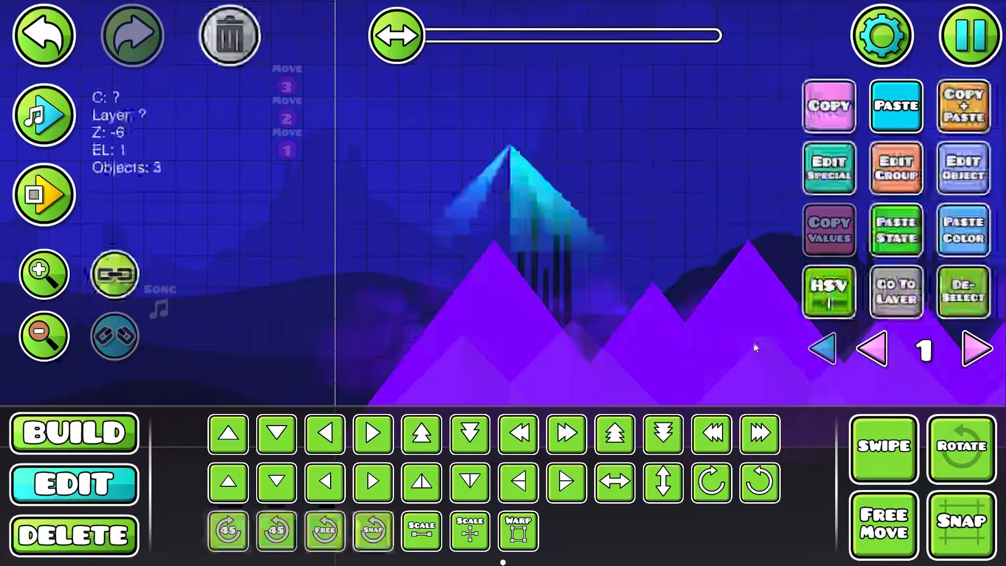
{"action": "key", "text": "a"}
{"action": "key", "text": "s"}
{"action": "key", "text": "s"}
{"action": "key", "text": "s"}
{"action": "scroll", "coordinate": [515, 299], "scroll_direction": "up", "scroll_amount": 3}
{"action": "left_click", "coordinate": [558, 494]}
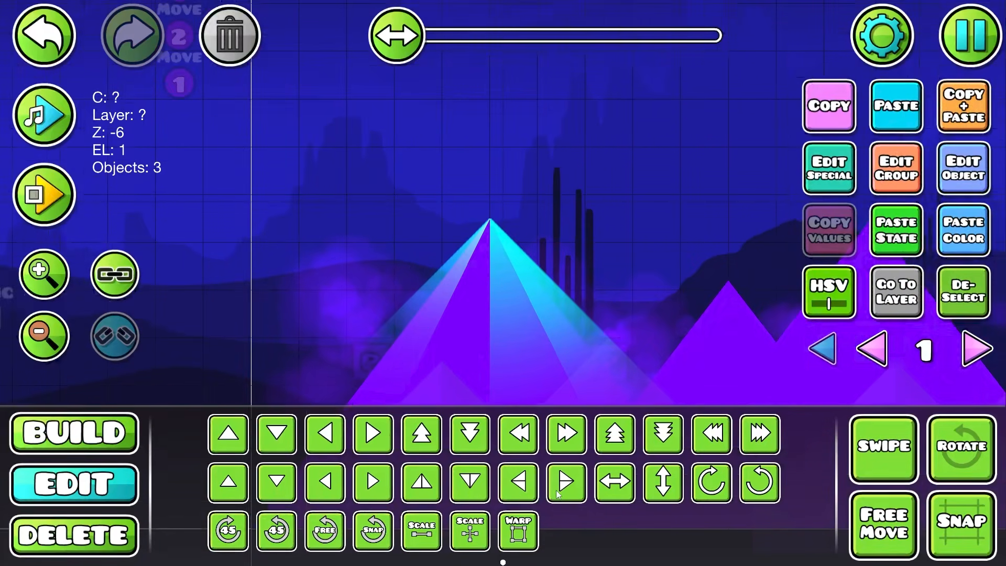
{"action": "left_click_drag", "start_coordinate": [659, 336], "coordinate": [653, 230]}
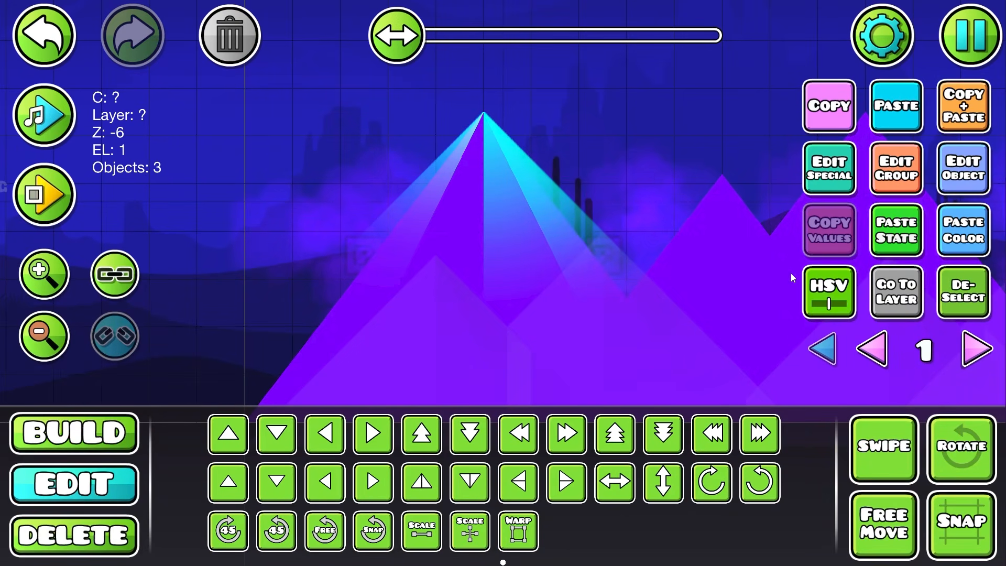
- Realign the pasted gradients with the first dark purple mountain's peak and warp them to fit its steeper slopes
{"action": "key", "text": "a"}
{"action": "key", "text": "a"}
{"action": "key", "text": "a"}
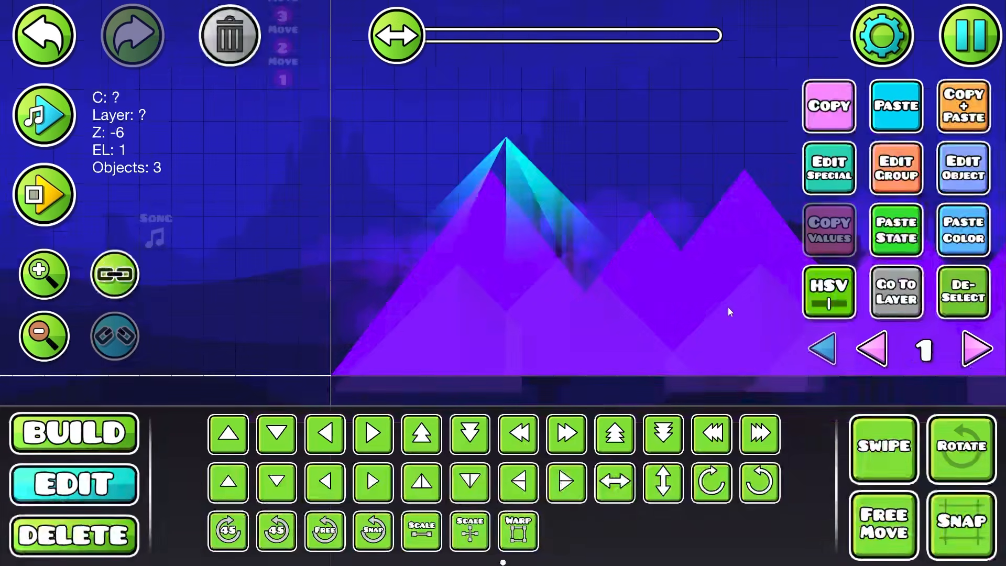
{"action": "key", "text": "a"}
{"action": "key", "text": "a"}
{"action": "key", "text": "a"}
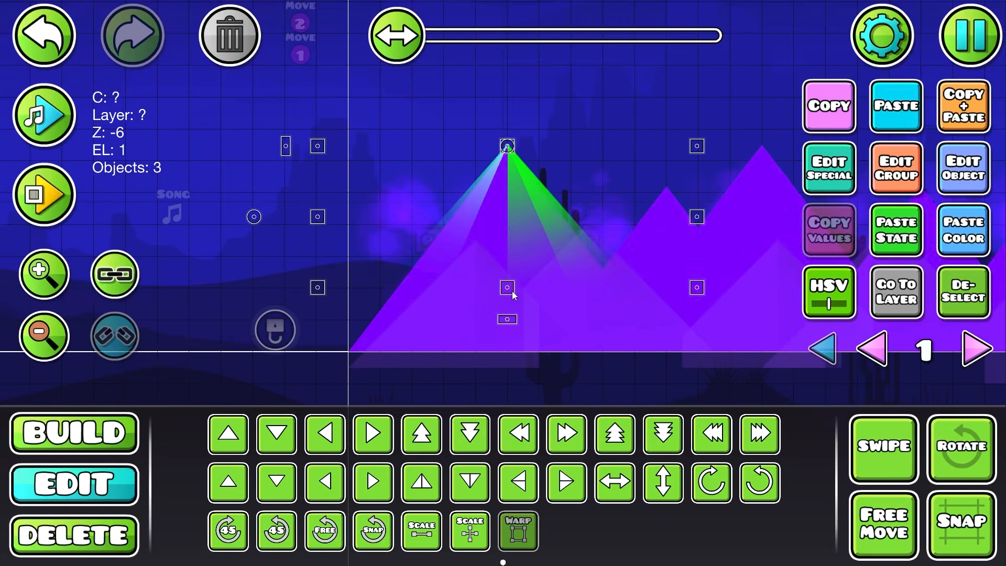
{"action": "left_click_drag", "start_coordinate": [514, 295], "coordinate": [508, 318]}
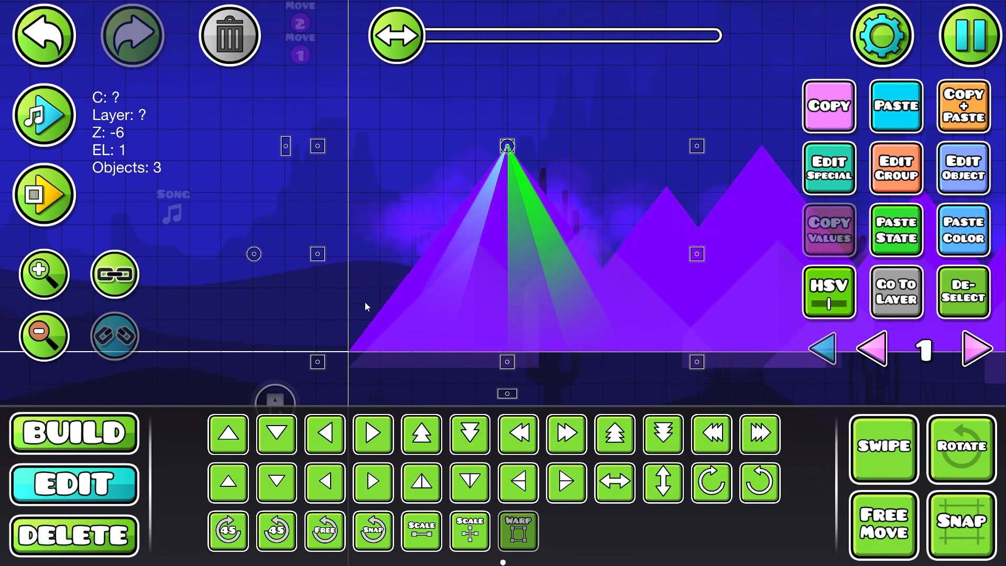
{"action": "left_click_drag", "start_coordinate": [511, 365], "coordinate": [542, 310]}
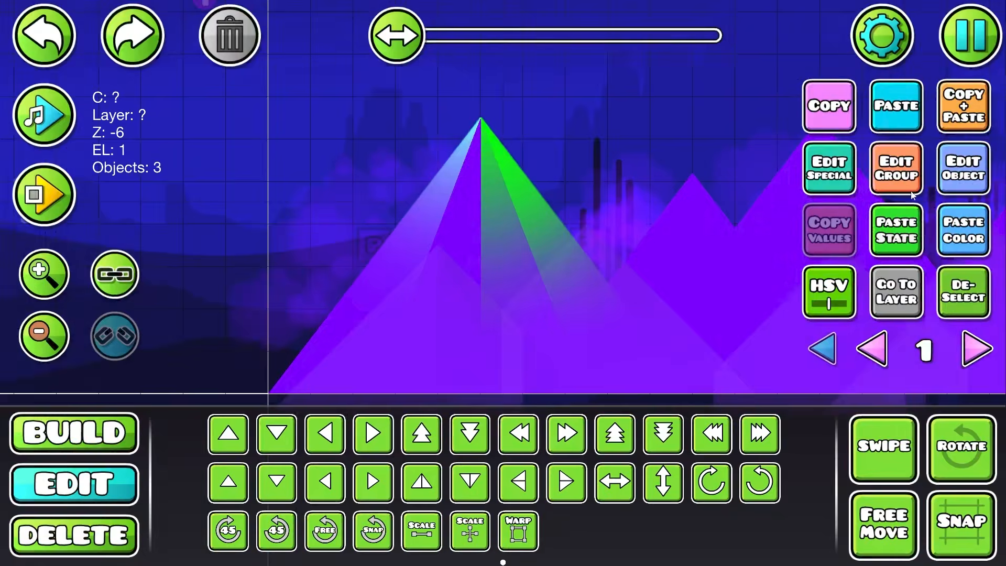
- Add group ID 2 to the three warped gradients on the first dark purple mountain
{"action": "left_click", "coordinate": [893, 178]}
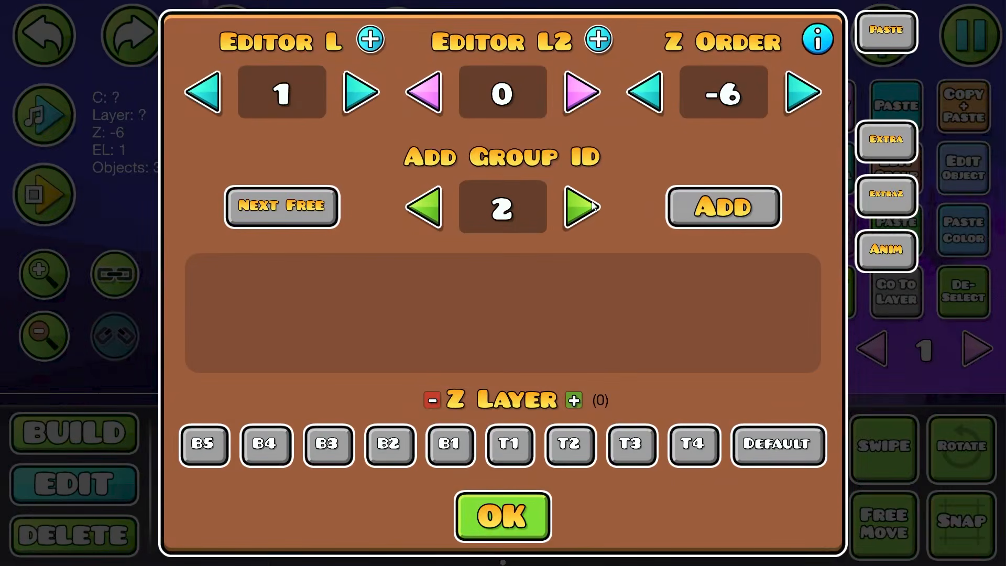
{"action": "left_click", "coordinate": [723, 207]}
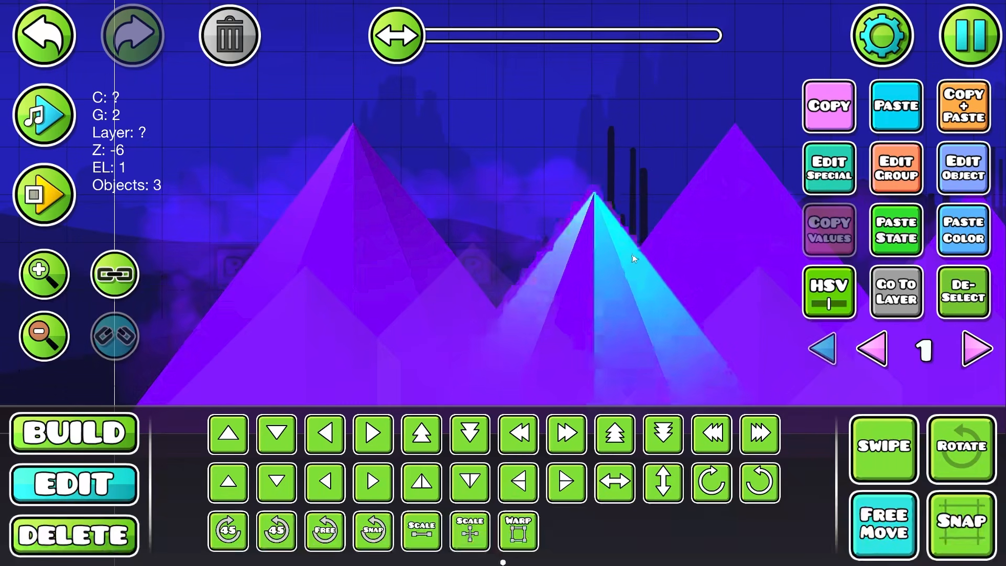
{"action": "left_click", "coordinate": [874, 350]}
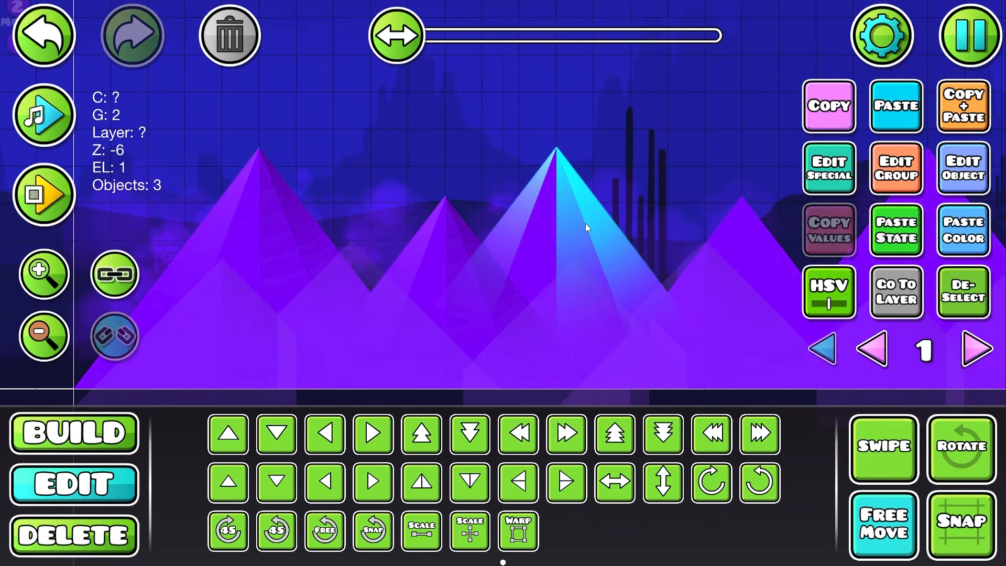
- Place copies of the warped gradients on the next dark purple mountains of layer 1 with Free Move
{"action": "left_click_drag", "start_coordinate": [586, 225], "coordinate": [769, 276]}
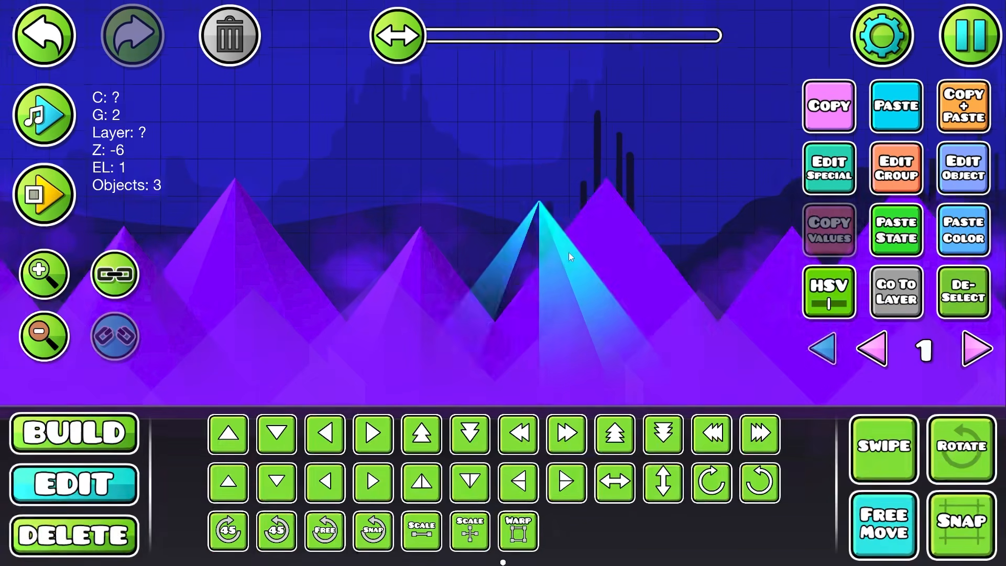
{"action": "left_click_drag", "start_coordinate": [570, 256], "coordinate": [626, 230]}
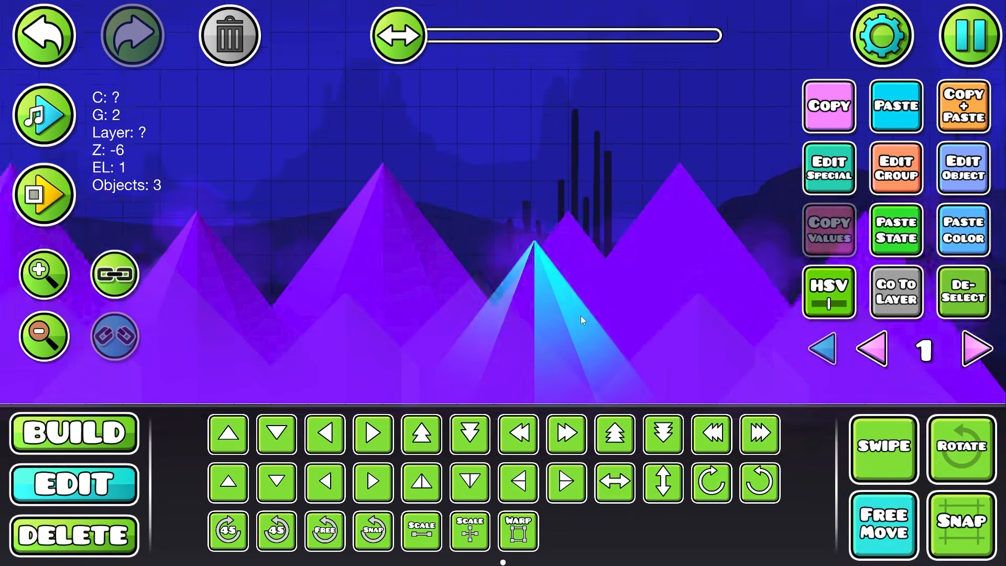
{"action": "left_click_drag", "start_coordinate": [580, 315], "coordinate": [718, 240]}
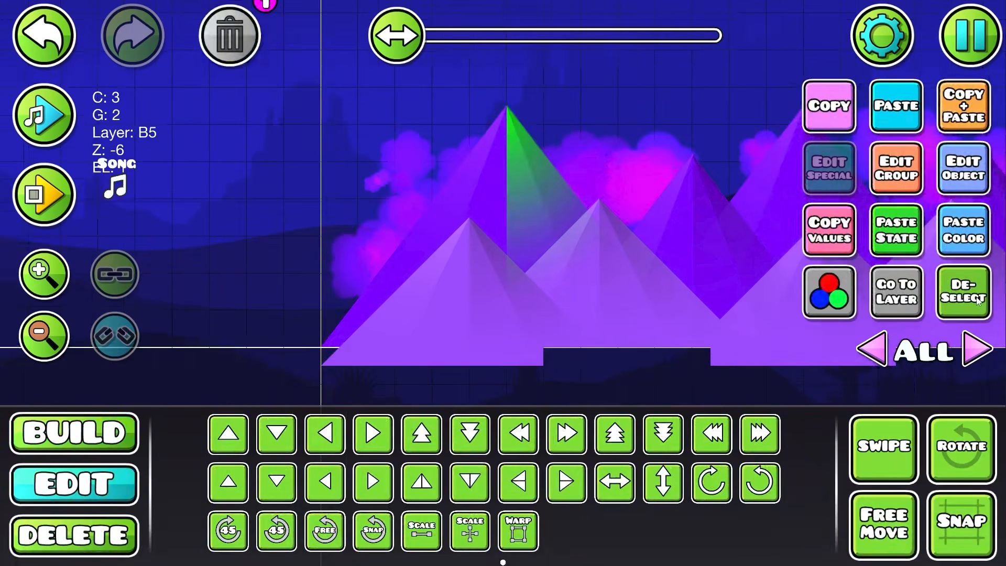
- Clear the gradient selection, switch to editor layer 2, and select all the cloud objects behind the mountains
{"action": "left_click", "coordinate": [976, 297]}
{"action": "left_click", "coordinate": [977, 349]}
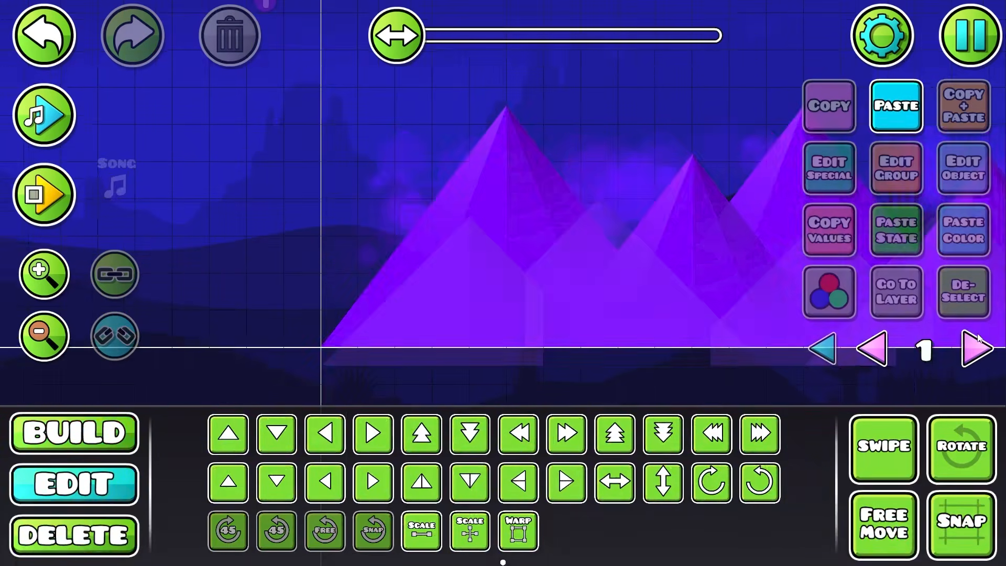
{"action": "left_click", "coordinate": [977, 348]}
{"action": "scroll", "coordinate": [350, 252], "scroll_direction": "down", "scroll_amount": 5}
{"action": "left_click_drag", "start_coordinate": [827, 372], "coordinate": [831, 374]}
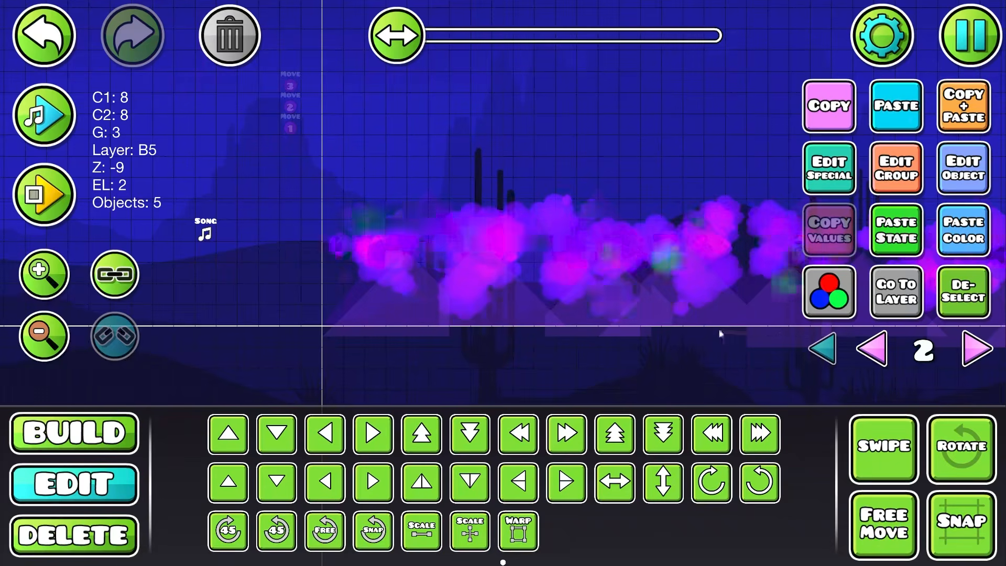
{"action": "left_click", "coordinate": [964, 294]}
{"action": "left_click_drag", "start_coordinate": [586, 308], "coordinate": [462, 313]}
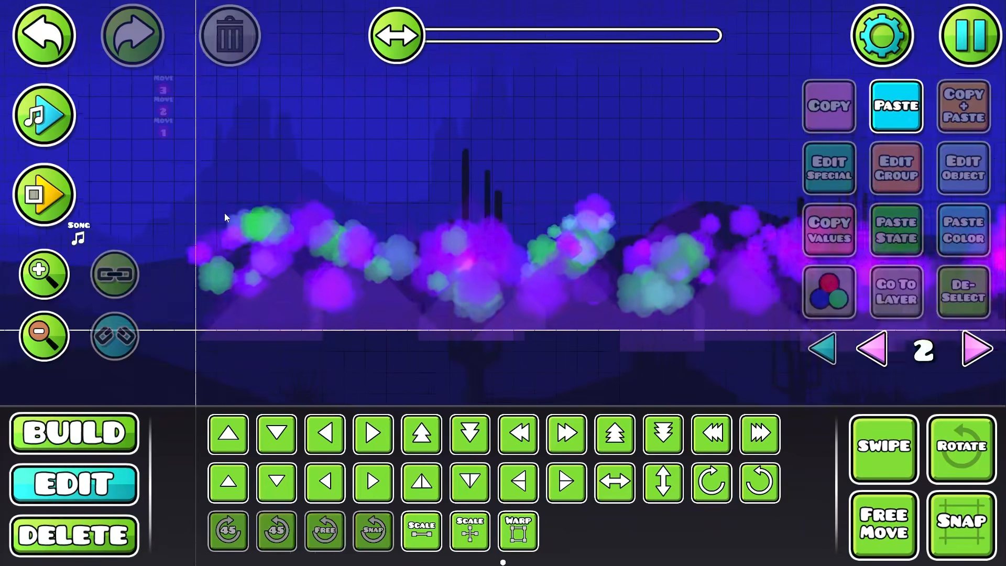
{"action": "left_click_drag", "start_coordinate": [224, 213], "coordinate": [884, 385]}
{"action": "left_click_drag", "start_coordinate": [540, 317], "coordinate": [379, 319]}
{"action": "left_click_drag", "start_coordinate": [293, 193], "coordinate": [866, 380]}
{"action": "left_click_drag", "start_coordinate": [692, 316], "coordinate": [482, 283]}
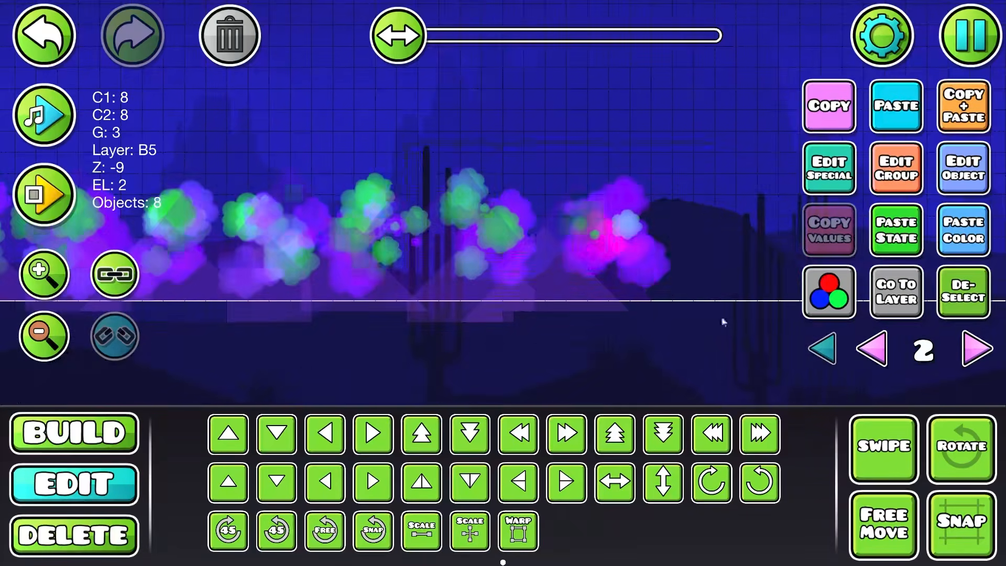
{"action": "left_click_drag", "start_coordinate": [583, 317], "coordinate": [780, 348]}
{"action": "scroll", "coordinate": [490, 240], "scroll_direction": "up", "scroll_amount": 1}
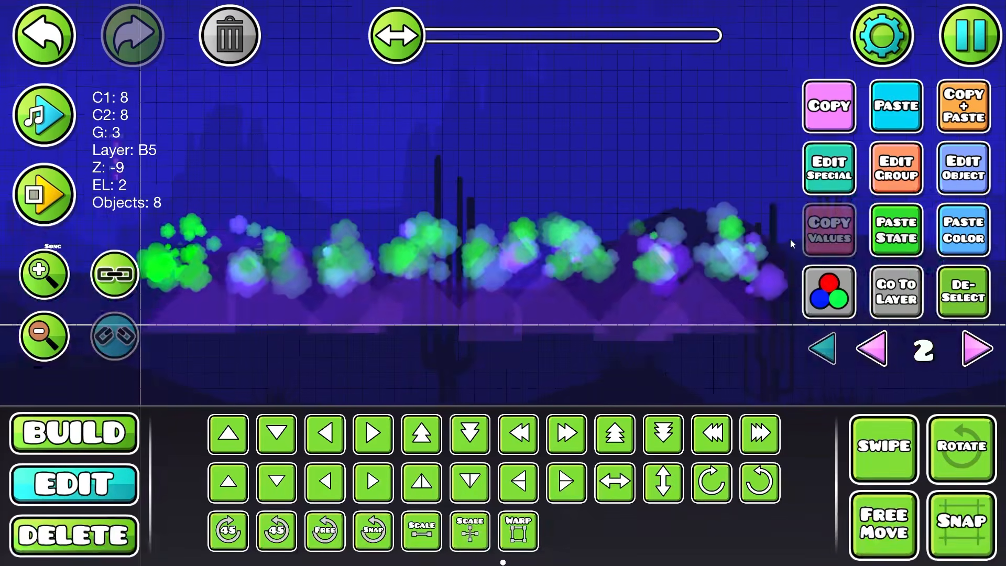
- Assign color channel 9 to the clouds' base and detail, make it copy channel 8, and return to showing all layers
{"action": "left_click", "coordinate": [975, 176]}
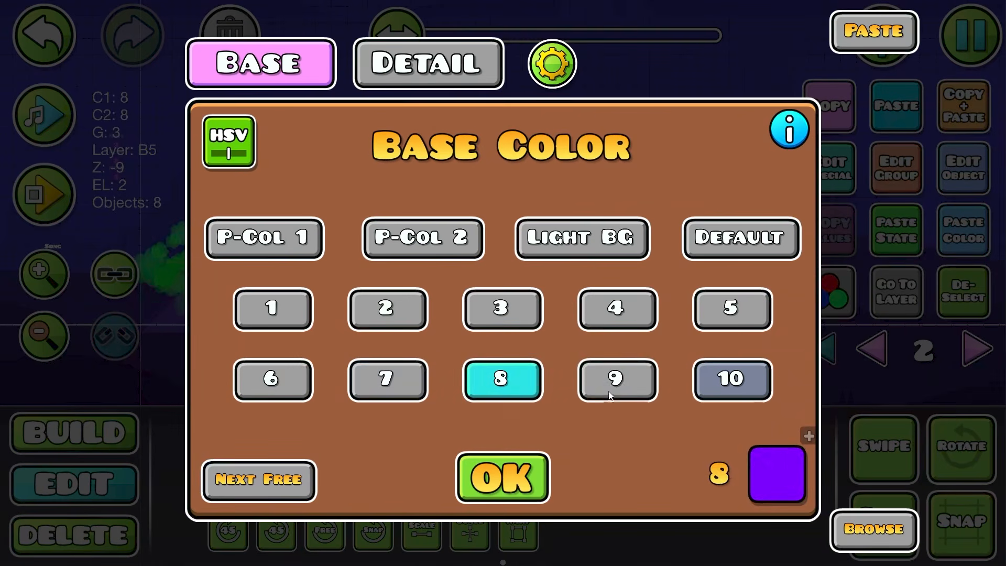
{"action": "left_click", "coordinate": [617, 378]}
{"action": "left_click", "coordinate": [428, 63]}
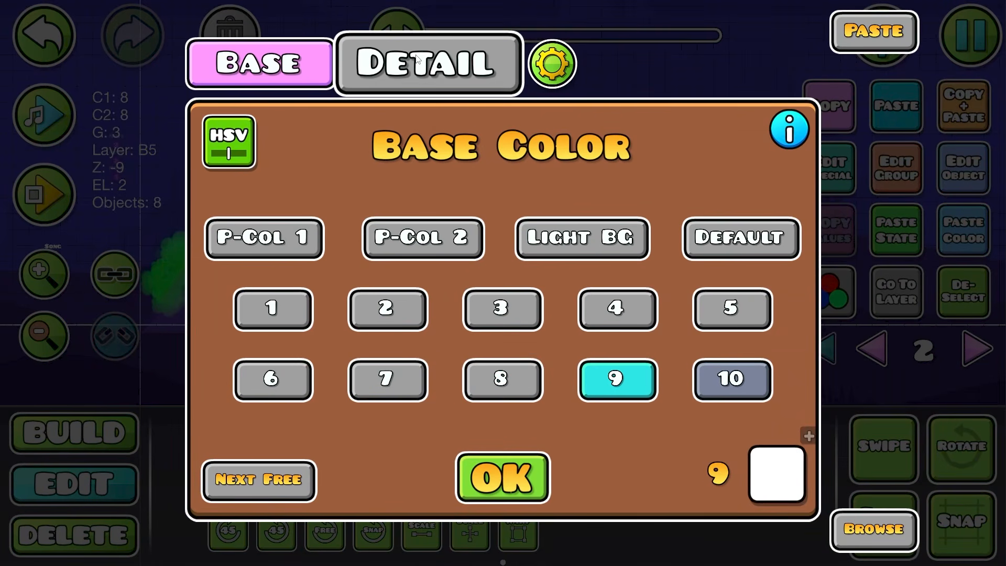
{"action": "left_click", "coordinate": [642, 373]}
{"action": "left_click", "coordinate": [759, 489]}
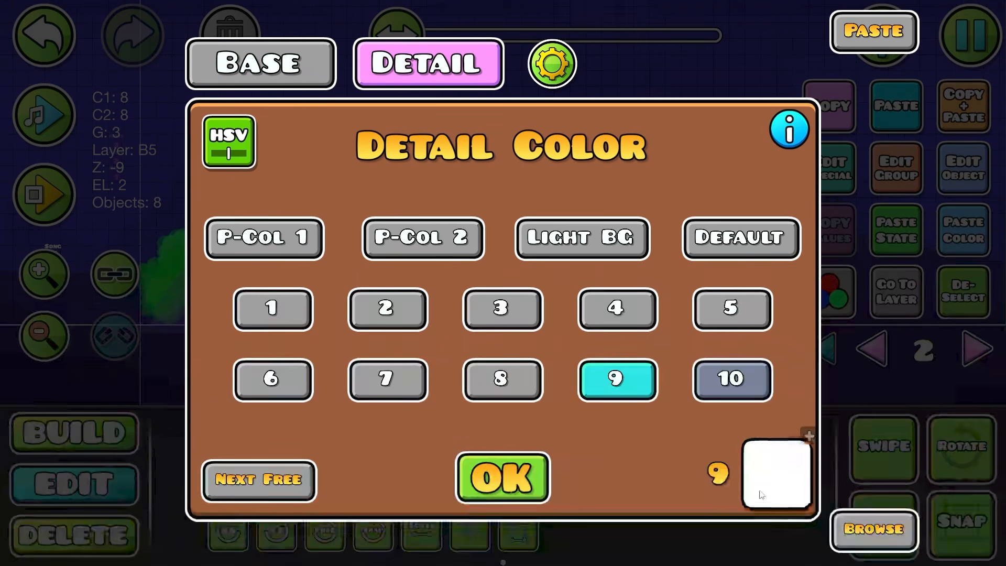
{"action": "left_click", "coordinate": [141, 406]}
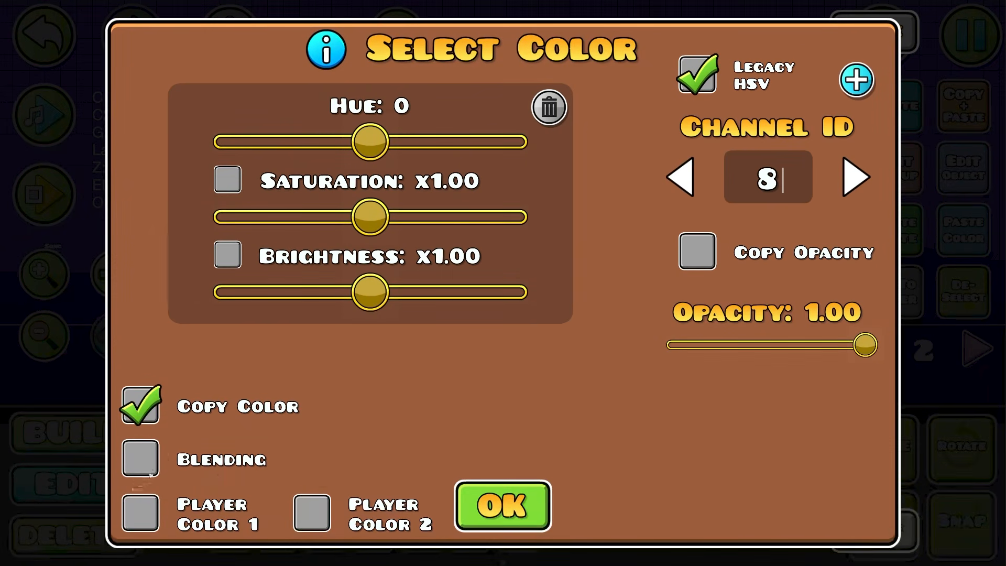
{"action": "left_click", "coordinate": [529, 491]}
{"action": "left_click", "coordinate": [519, 482]}
{"action": "left_click", "coordinate": [964, 291]}
{"action": "left_click", "coordinate": [821, 347]}
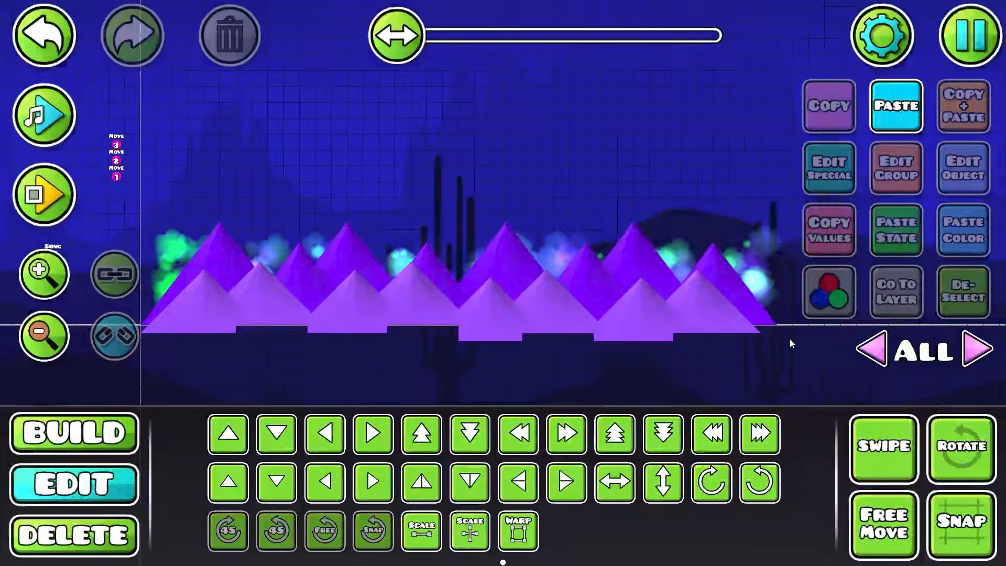
- Turn on the Show Ground option in the editor settings and resume editing
{"action": "left_click_drag", "start_coordinate": [215, 204], "coordinate": [452, 220]}
{"action": "scroll", "coordinate": [576, 172], "scroll_direction": "up", "scroll_amount": 7}
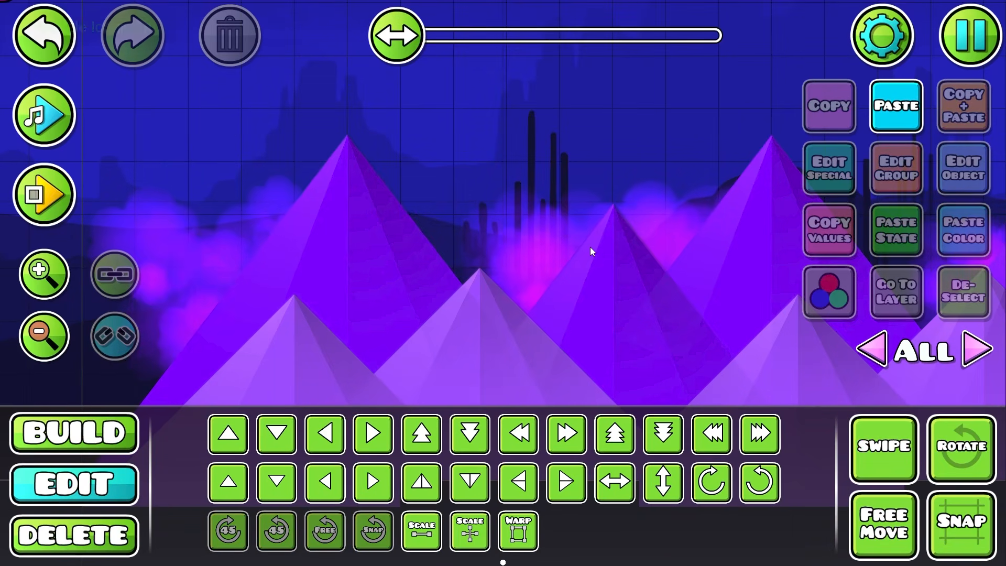
{"action": "key", "text": "n"}
{"action": "left_click_drag", "start_coordinate": [590, 247], "coordinate": [700, 193]}
{"action": "scroll", "coordinate": [384, 231], "scroll_direction": "down", "scroll_amount": 2}
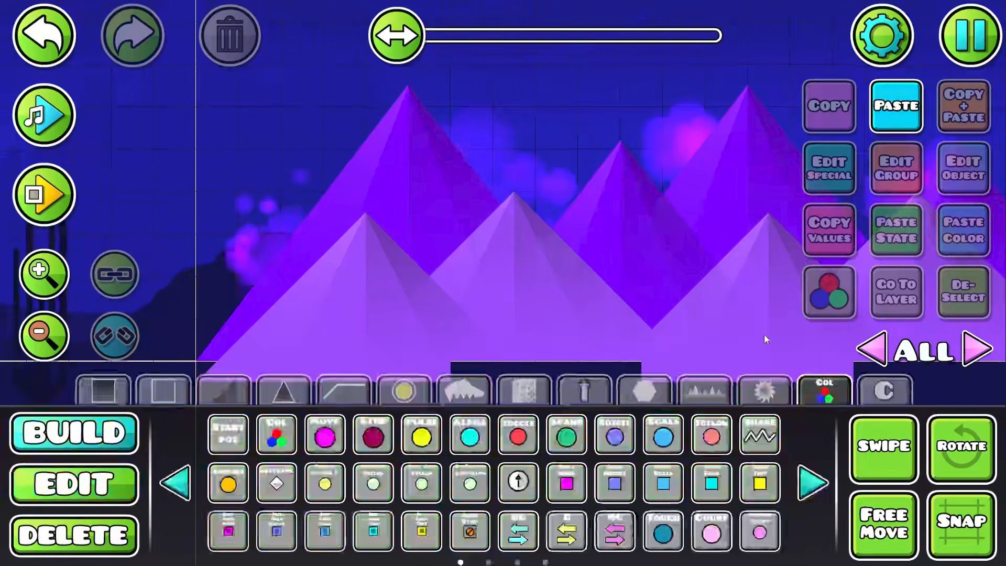
{"action": "key", "text": "Escape"}
{"action": "left_click", "coordinate": [43, 355]}
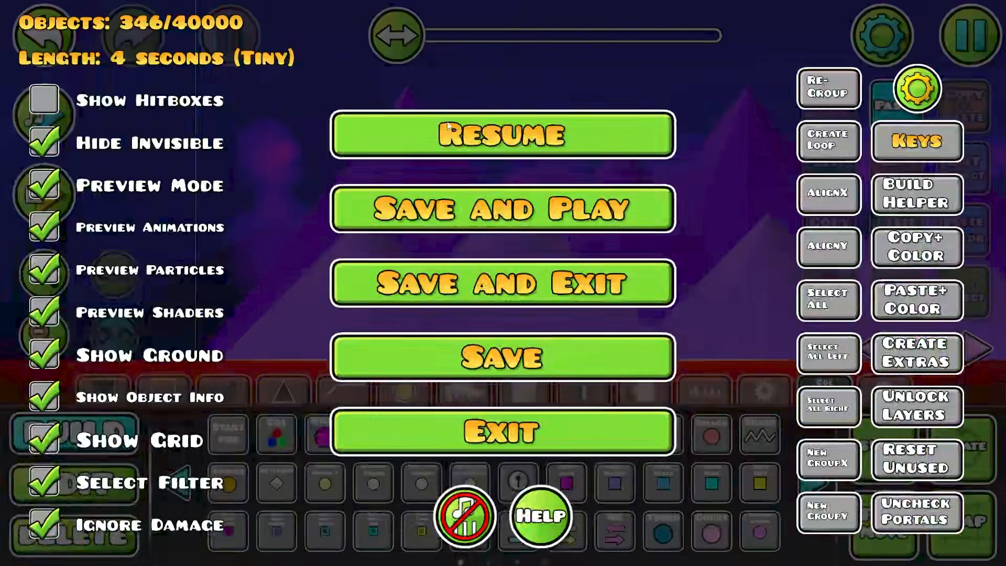
{"action": "key", "text": "Escape"}
{"action": "left_click_drag", "start_coordinate": [489, 338], "coordinate": [724, 319]}
- Try to place a gradient trigger in front of the first mountain and rotate it a quarter turn
{"action": "left_click", "coordinate": [813, 483]}
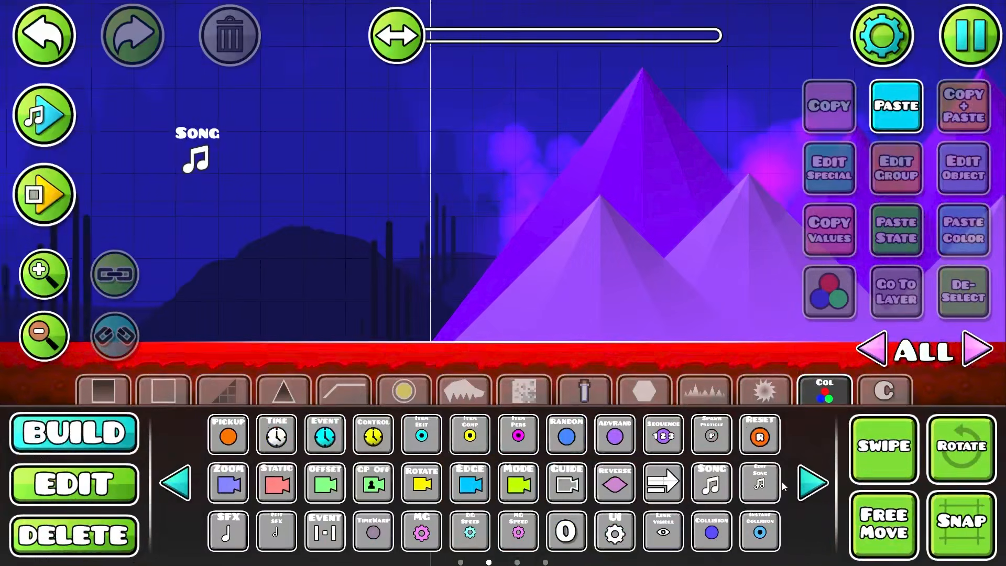
{"action": "left_click", "coordinate": [813, 483]}
{"action": "left_click", "coordinate": [239, 152]}
{"action": "key", "text": "2"}
{"action": "key", "text": "q"}
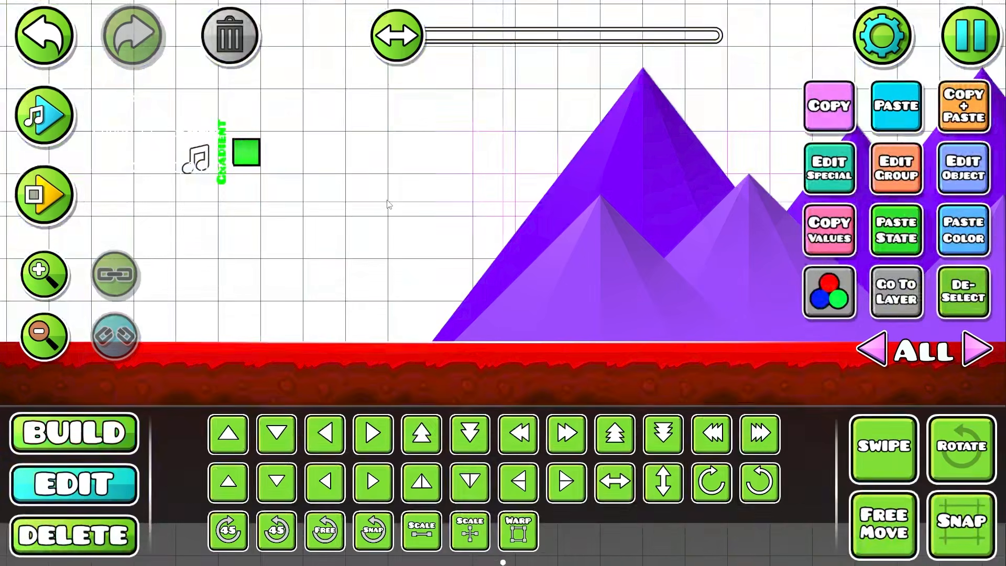
{"action": "scroll", "coordinate": [445, 239], "scroll_direction": "down", "scroll_amount": 5}
{"action": "scroll", "coordinate": [444, 240], "scroll_direction": "up", "scroll_amount": 3}
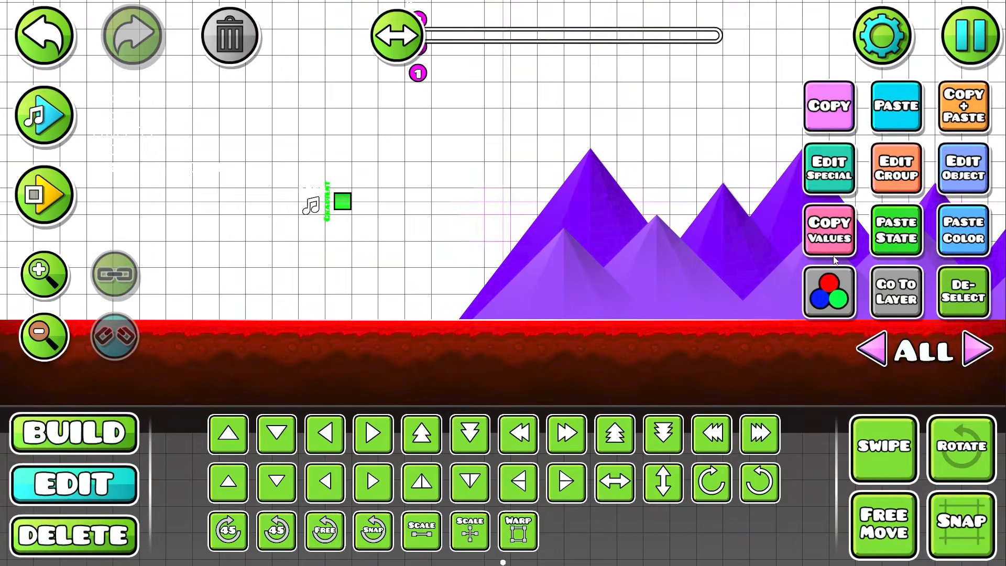
{"action": "key", "text": "Return"}
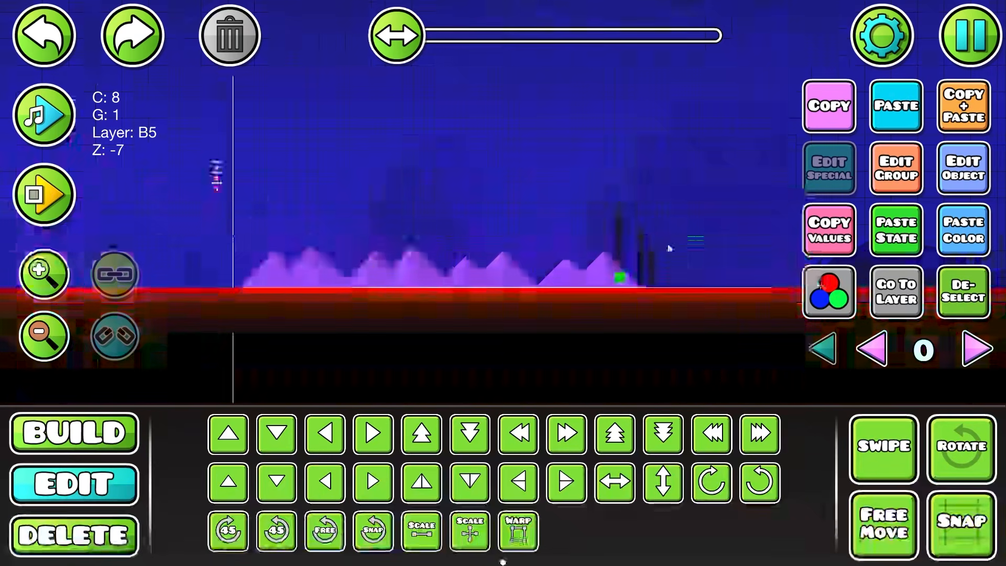
- Select all front mountain objects on editor layer 0, set their Z layer to B4, and deselect them
{"action": "key", "text": "ctrl+a"}
{"action": "scroll", "coordinate": [398, 236], "scroll_direction": "up", "scroll_amount": 3}
{"action": "left_click", "coordinate": [885, 186]}
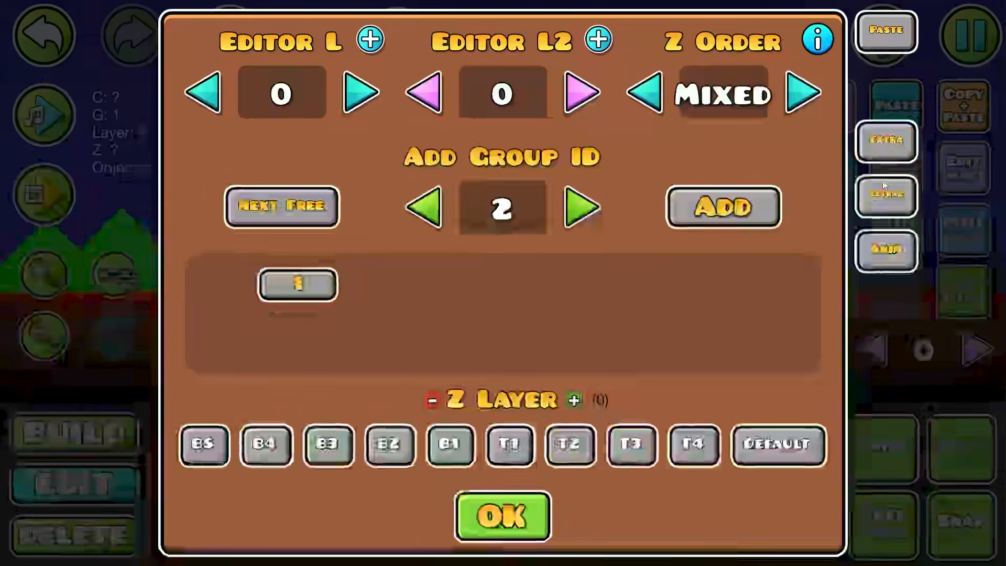
{"action": "left_click", "coordinate": [281, 459]}
{"action": "left_click", "coordinate": [492, 508]}
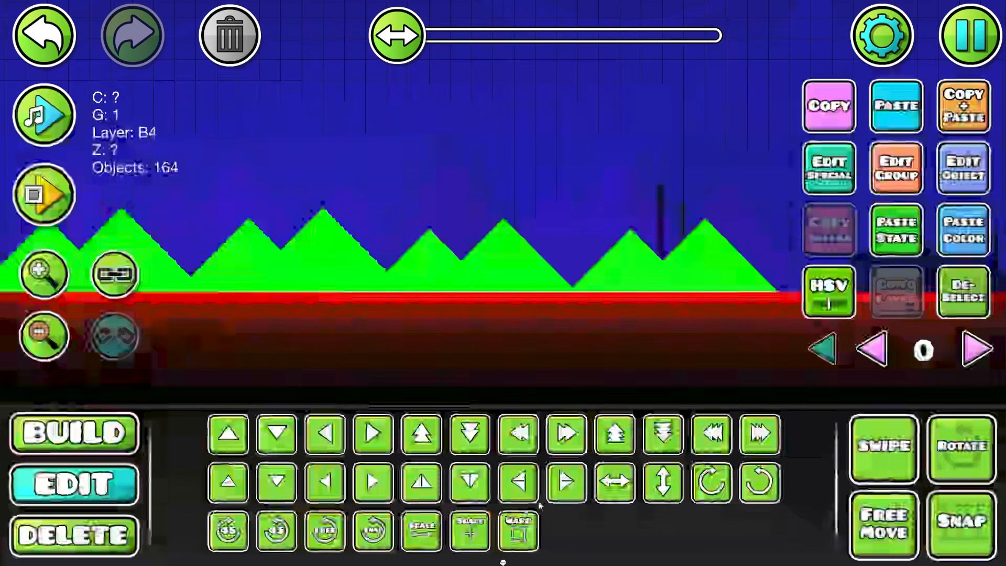
{"action": "key", "text": "alt+d"}
- Set the color filter to 2 and use it to select the front mountains' matching shading gradients
{"action": "scroll", "coordinate": [737, 281], "scroll_direction": "up", "scroll_amount": 3}
{"action": "left_click", "coordinate": [663, 245]}
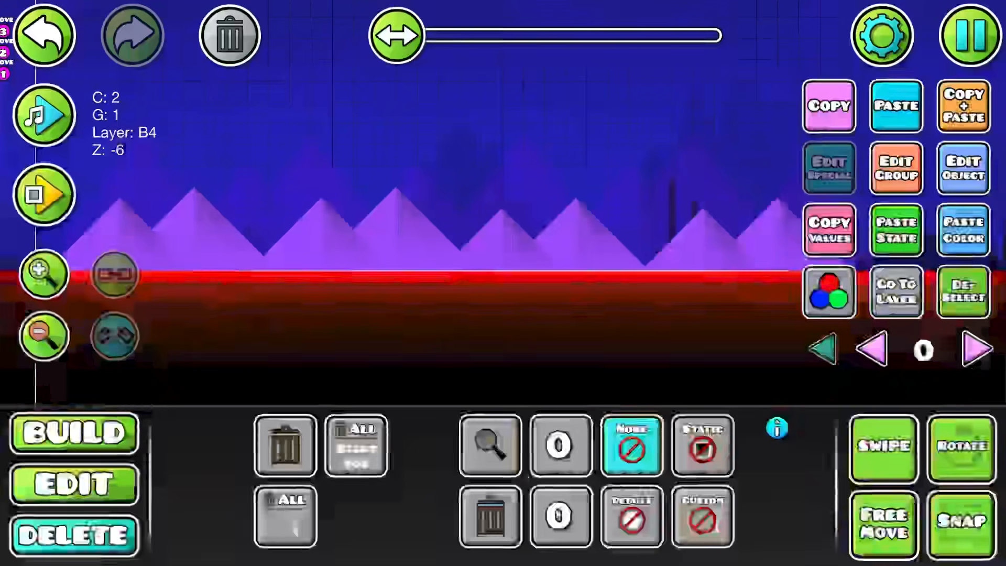
{"action": "left_click", "coordinate": [558, 514]}
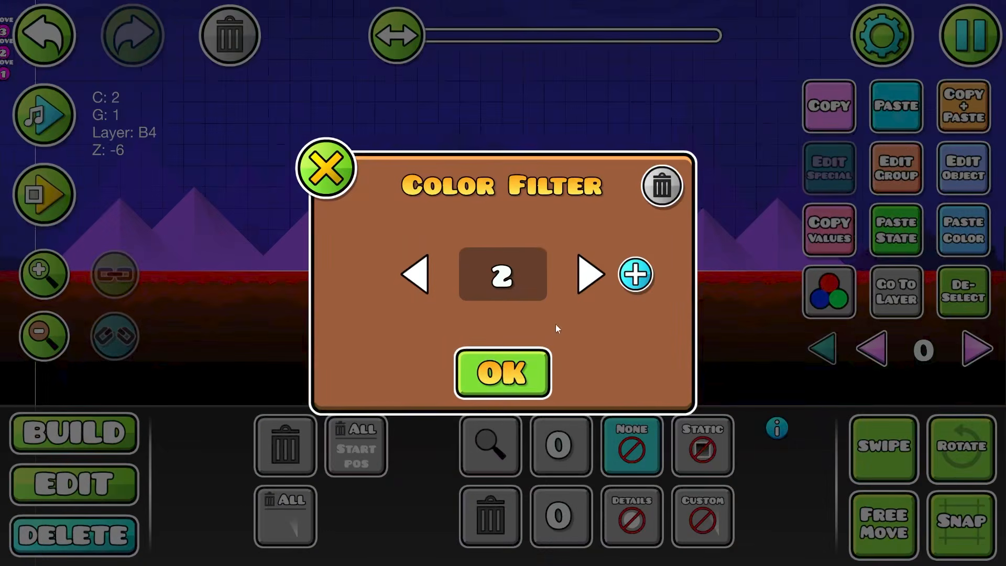
{"action": "left_click", "coordinate": [508, 379]}
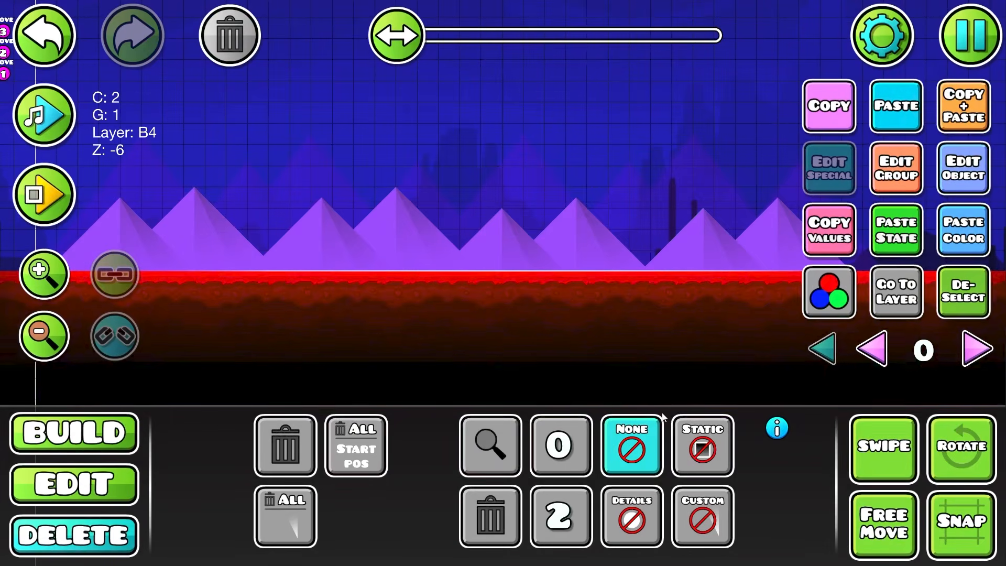
{"action": "scroll", "coordinate": [654, 333], "scroll_direction": "down", "scroll_amount": 1}
{"action": "left_click", "coordinate": [569, 514]}
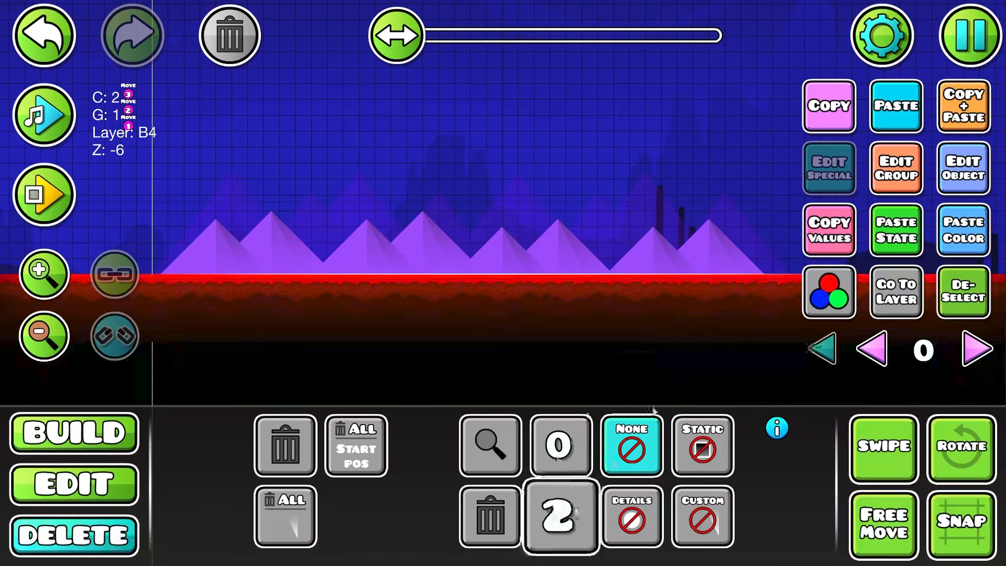
{"action": "left_click", "coordinate": [632, 516]}
{"action": "left_click", "coordinate": [503, 478]}
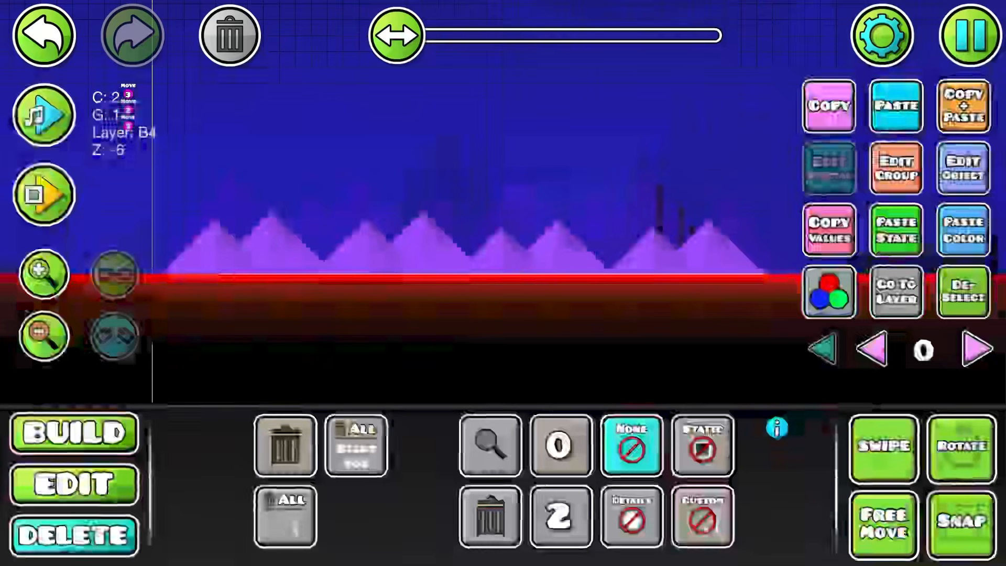
- Clear the color filter and return to edit mode with the shading gradients still selected
{"action": "left_click", "coordinate": [561, 516]}
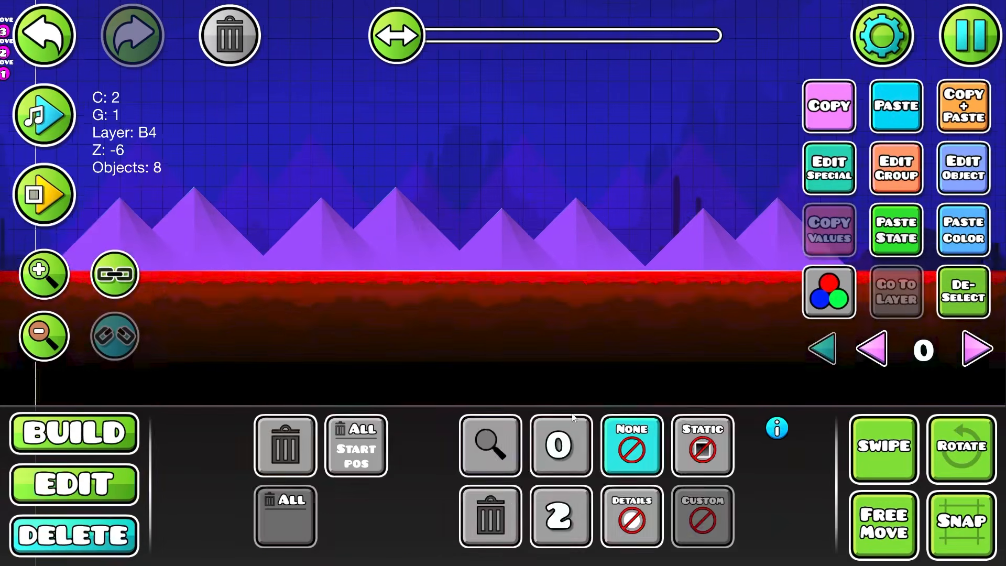
{"action": "left_click", "coordinate": [500, 505]}
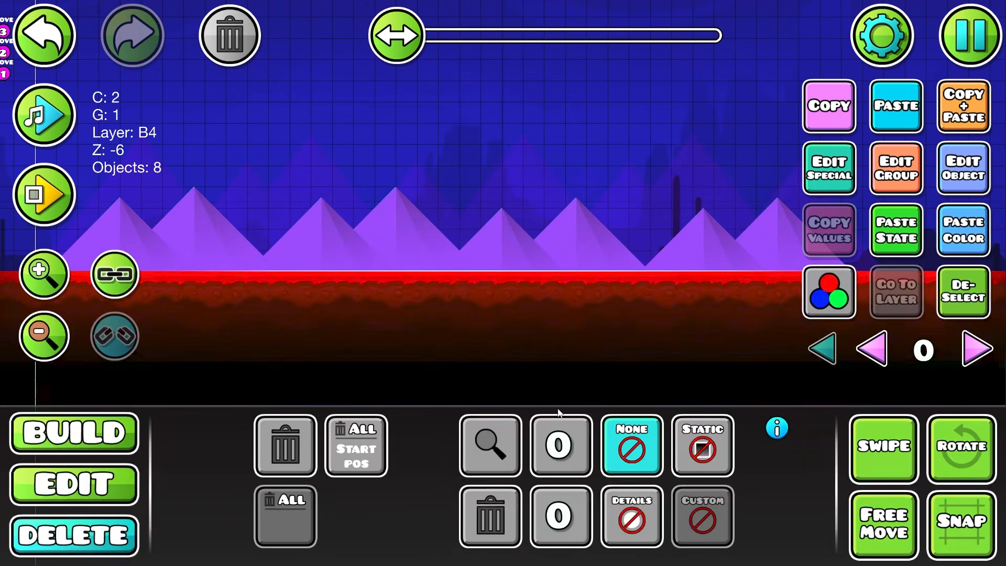
{"action": "left_click", "coordinate": [645, 458]}
{"action": "left_click", "coordinate": [476, 516]}
{"action": "left_click", "coordinate": [561, 452]}
{"action": "left_click", "coordinate": [575, 521]}
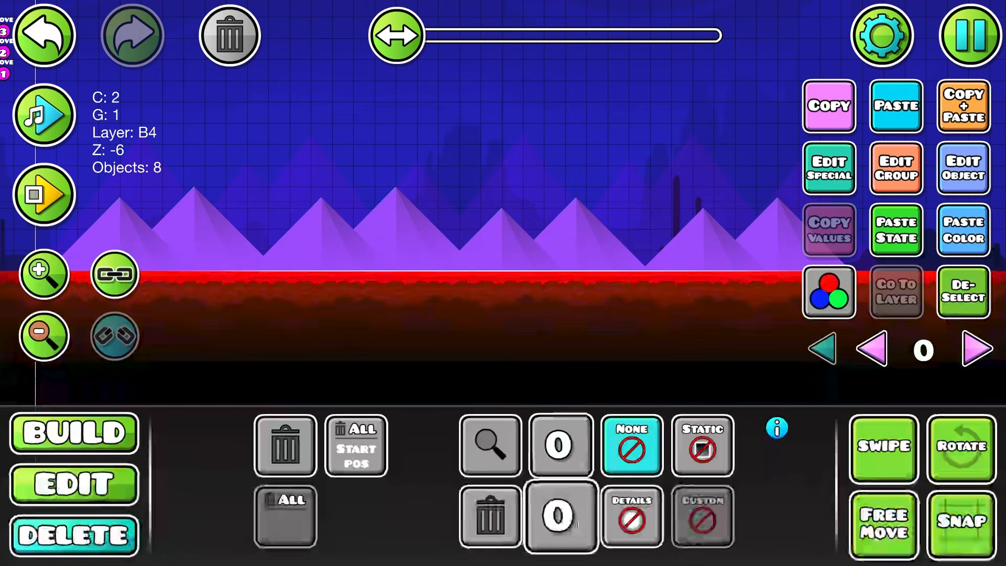
{"action": "key", "text": "2"}
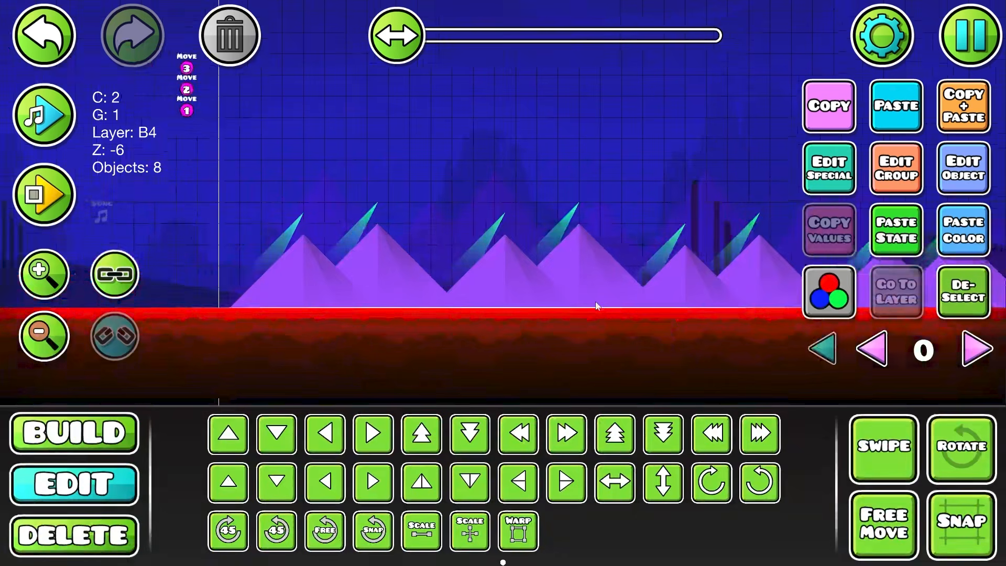
- Set the selected shading gradients' Z layer to B3, deselect them, and show all editor layers
{"action": "left_click", "coordinate": [594, 297]}
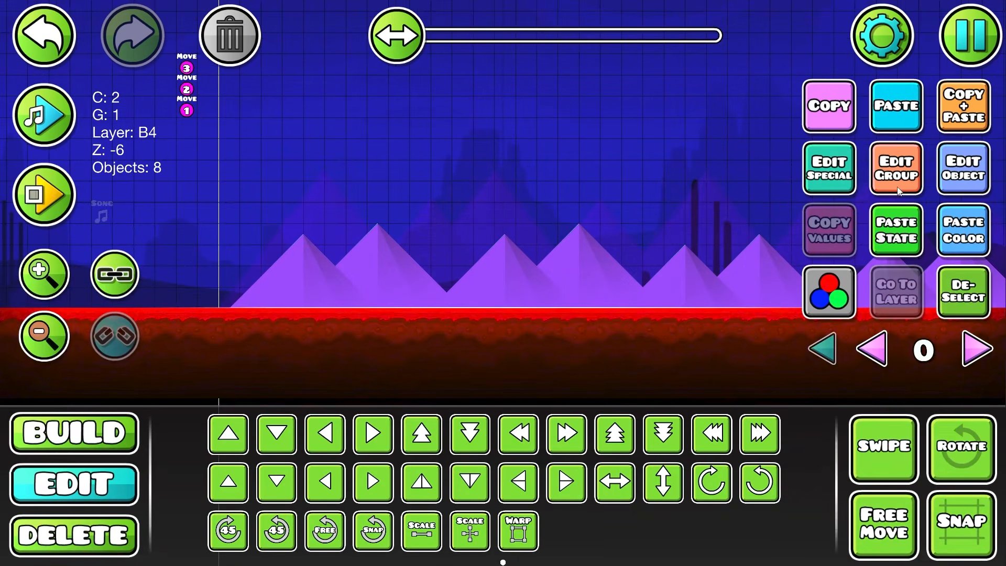
{"action": "left_click", "coordinate": [898, 187]}
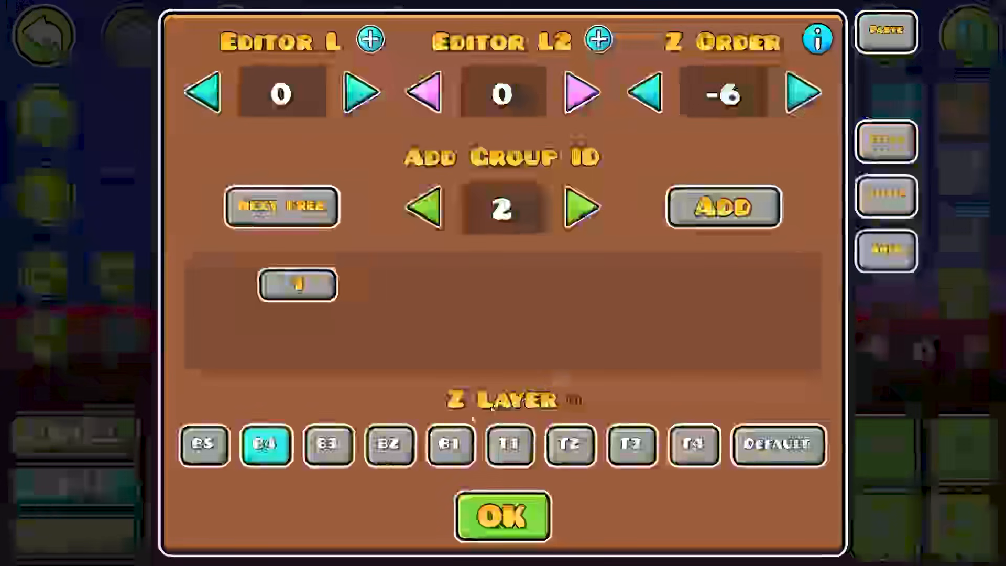
{"action": "left_click", "coordinate": [326, 444]}
{"action": "left_click", "coordinate": [487, 511]}
{"action": "left_click", "coordinate": [960, 291]}
{"action": "left_click", "coordinate": [821, 346]}
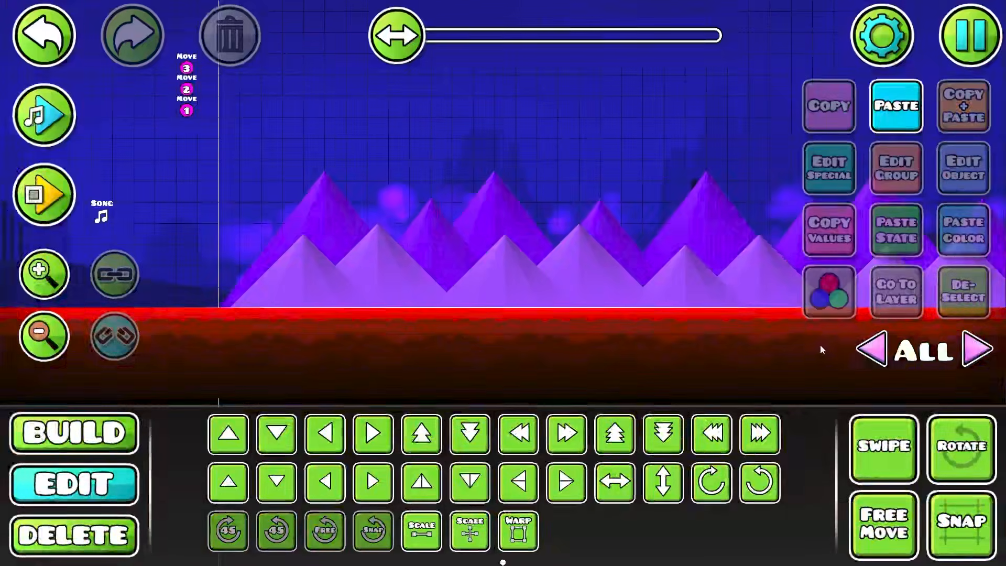
- Place a gradient trigger in the empty area before the level start, undo it, and place it again one grid block higher
{"action": "scroll", "coordinate": [527, 285], "scroll_direction": "up", "scroll_amount": 3}
{"action": "key", "text": "Return"}
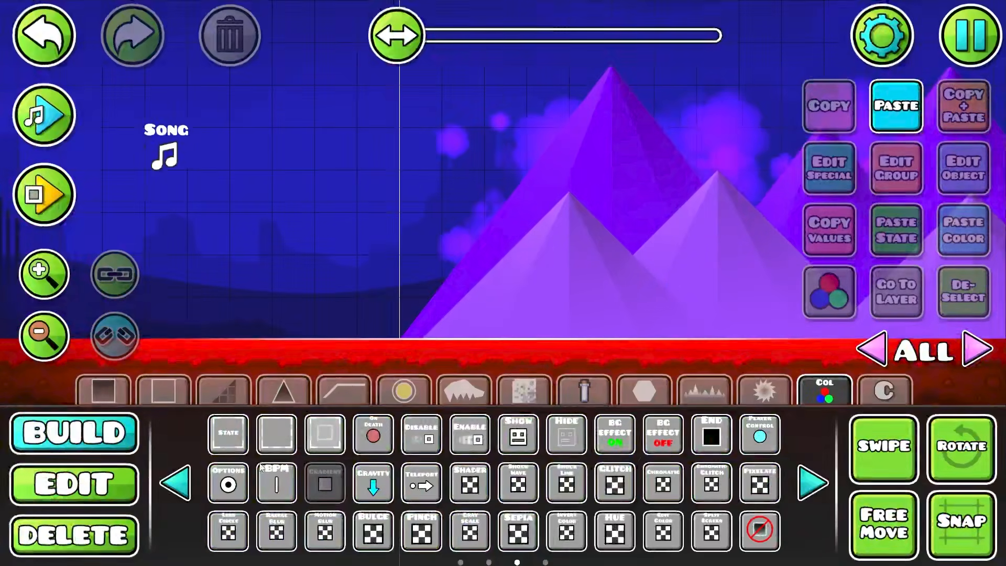
{"action": "left_click", "coordinate": [251, 235]}
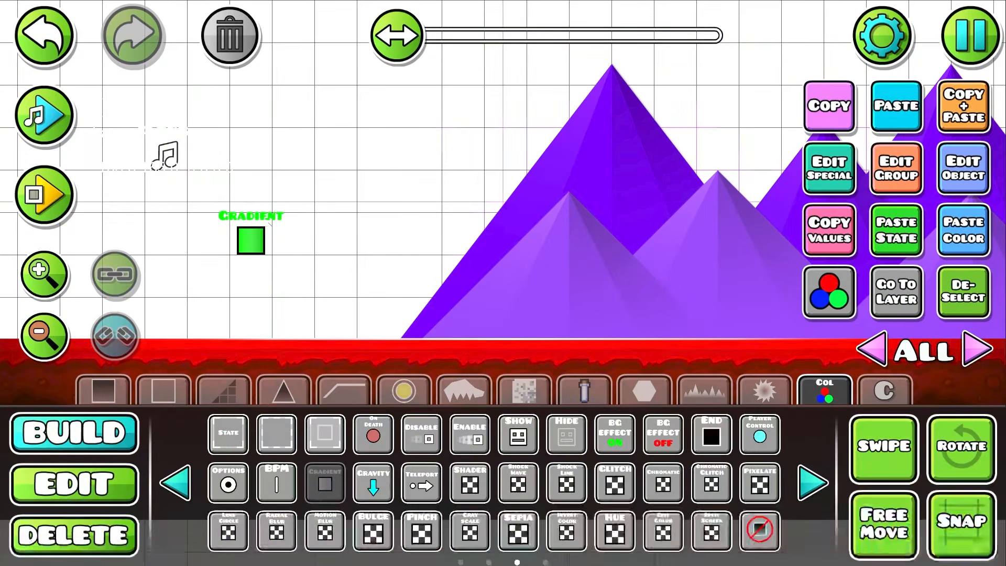
{"action": "key", "text": "ctrl+z"}
{"action": "left_click", "coordinate": [237, 214]}
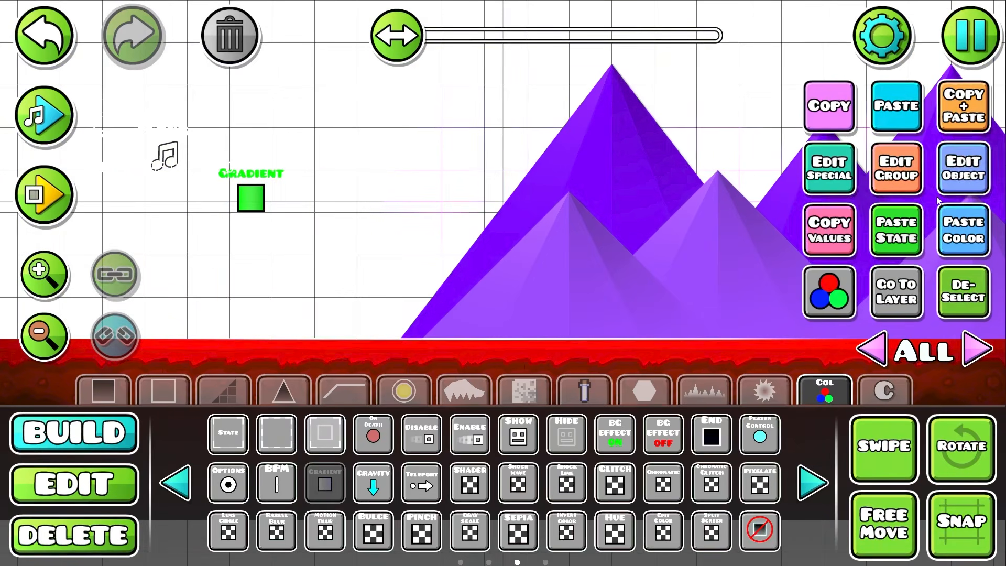
- Assign color channel 5 as the gradient trigger's base color and set that channel to black
{"action": "left_click", "coordinate": [961, 181]}
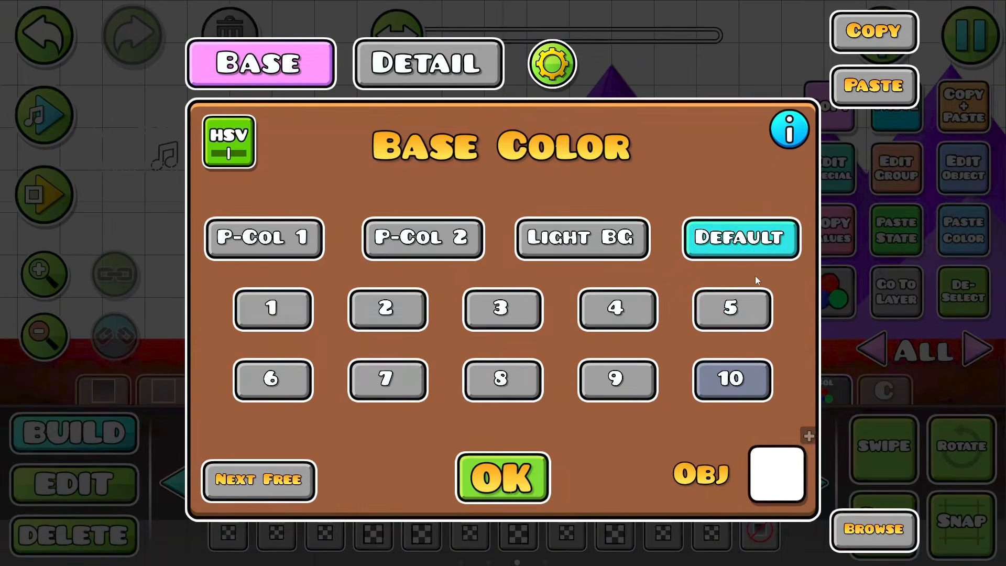
{"action": "left_click", "coordinate": [736, 307]}
{"action": "left_click", "coordinate": [768, 473]}
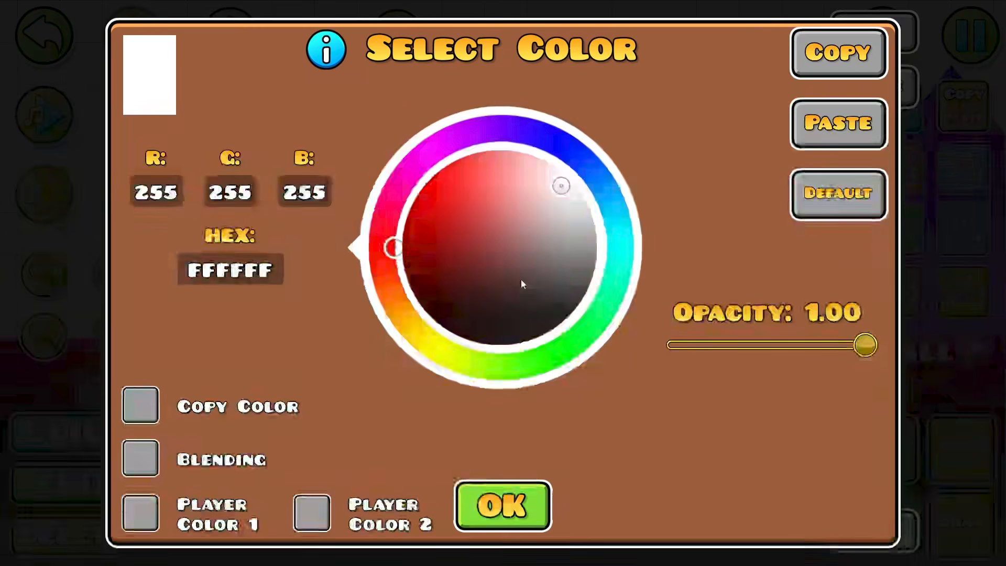
{"action": "left_click_drag", "start_coordinate": [522, 283], "coordinate": [510, 388]}
{"action": "left_click", "coordinate": [502, 506]}
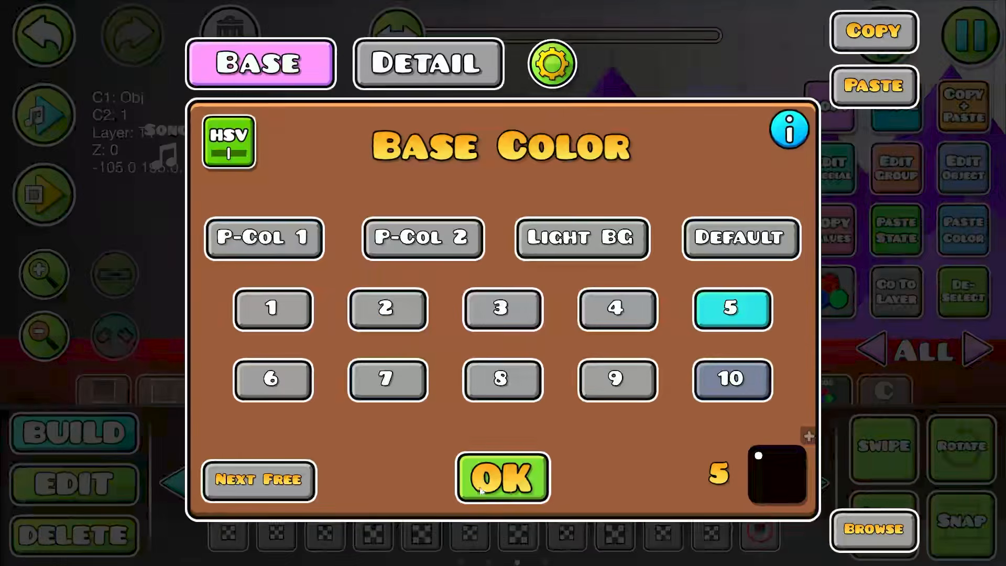
- Assign color channel 9 as the gradient trigger's detail color and accept the color settings
{"action": "left_click", "coordinate": [423, 73]}
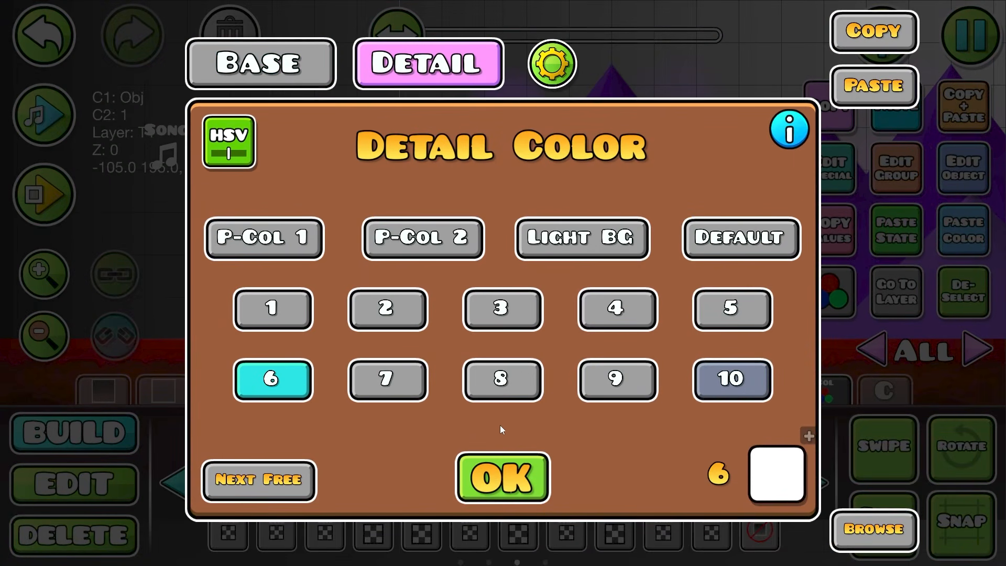
{"action": "left_click", "coordinate": [632, 398]}
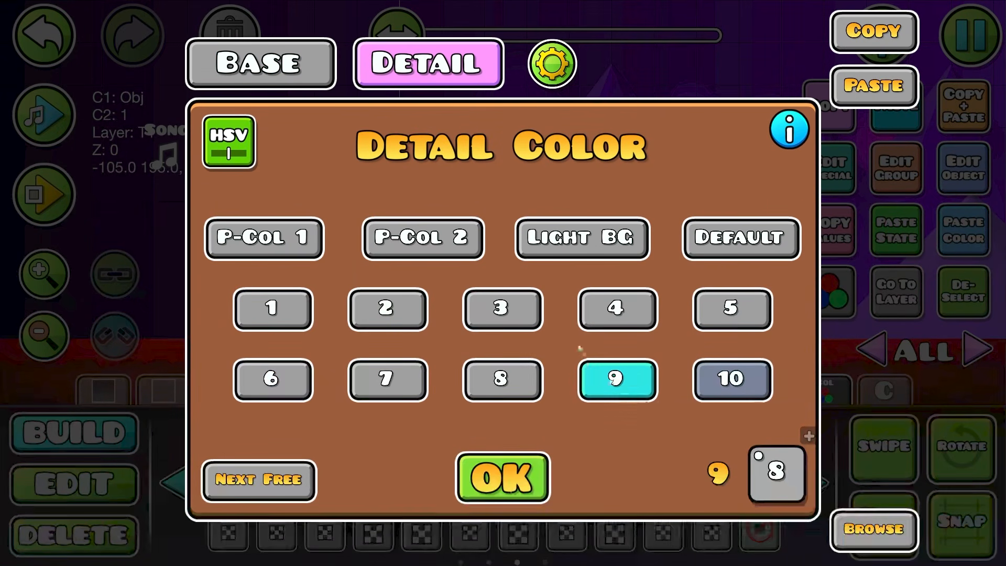
{"action": "left_click", "coordinate": [502, 474]}
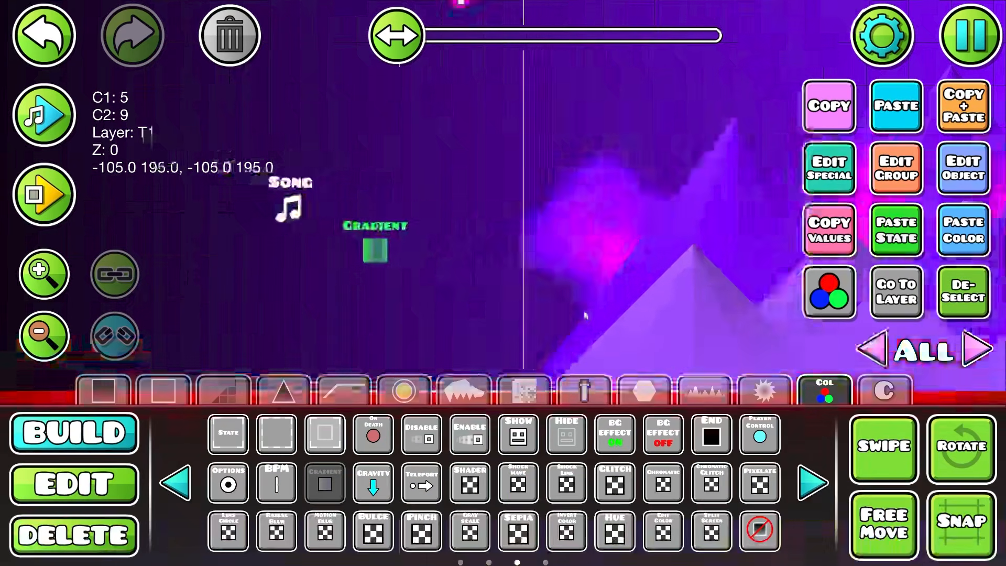
- Switch to edit mode and playtest the level to check the gradient behind the mountains, ending the test in the editor
{"action": "key", "text": "2"}
{"action": "left_click_drag", "start_coordinate": [585, 313], "coordinate": [226, 302]}
{"action": "scroll", "coordinate": [437, 317], "scroll_direction": "down", "scroll_amount": 6}
{"action": "scroll", "coordinate": [438, 319], "scroll_direction": "up", "scroll_amount": 4}
{"action": "left_click_drag", "start_coordinate": [445, 296], "coordinate": [592, 262]}
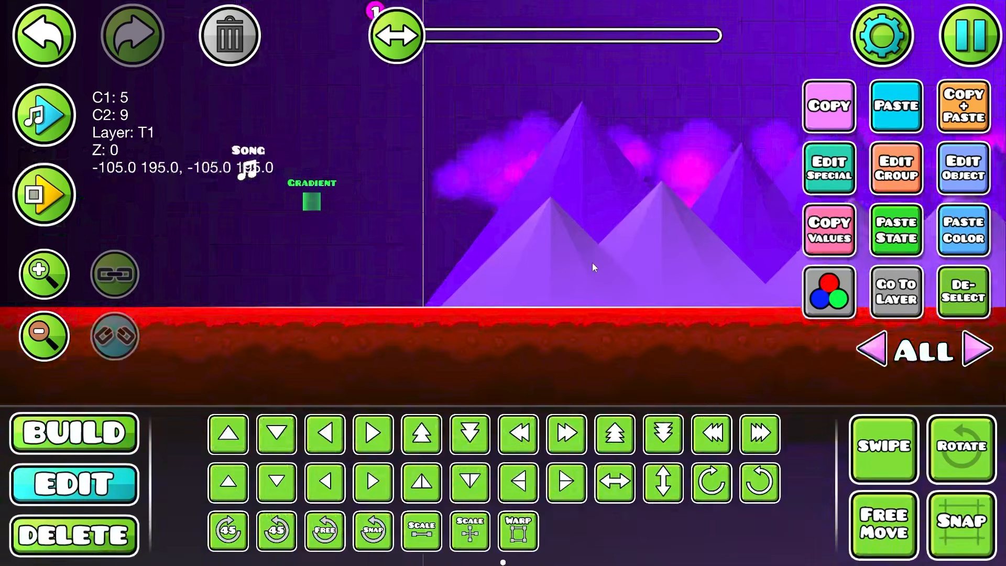
{"action": "key", "text": "Return"}
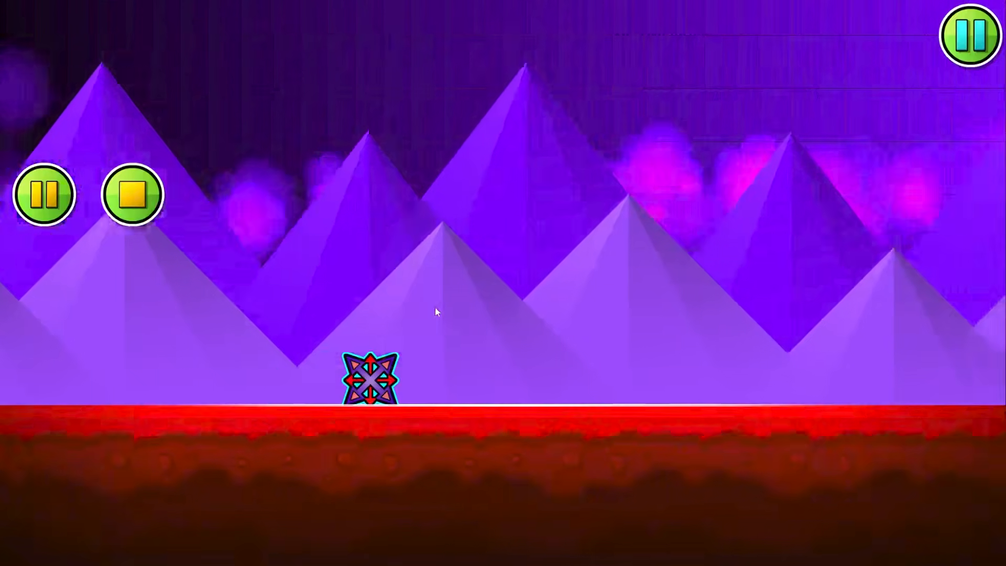
{"action": "key", "text": "Return"}
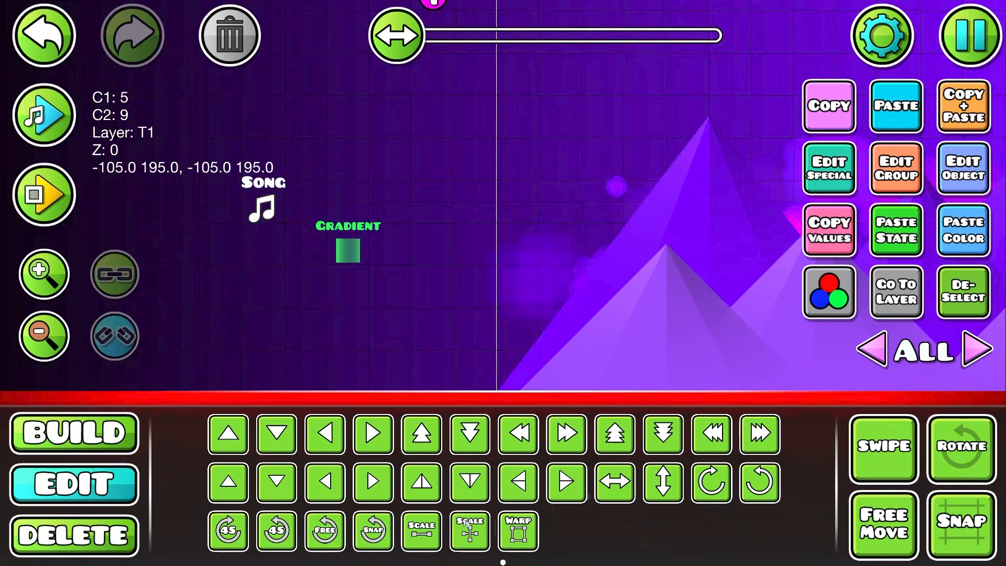
- Rotate the gradient trigger 90 degrees clockwise and set its blending to Additive
{"action": "left_click", "coordinate": [708, 482]}
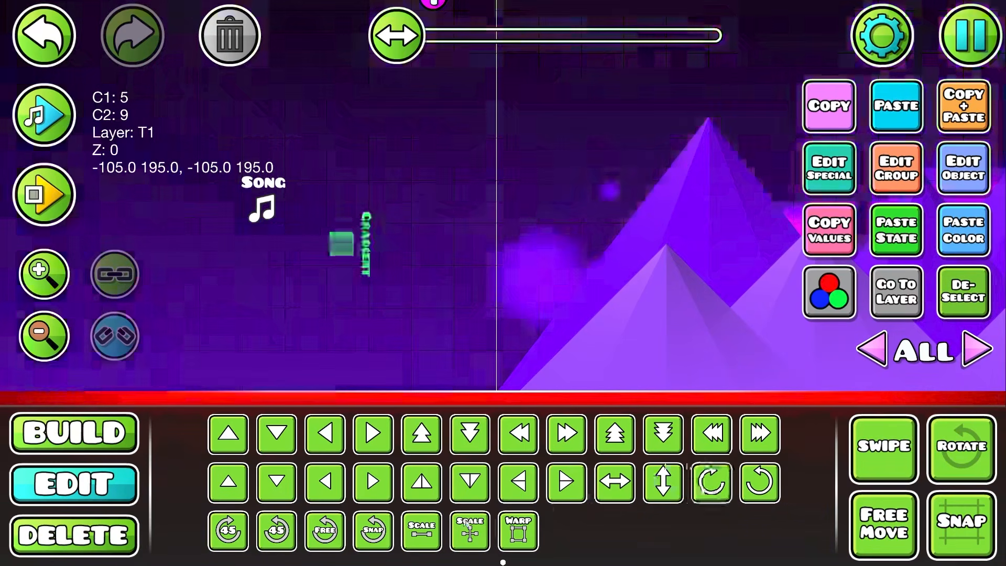
{"action": "left_click", "coordinate": [832, 177]}
{"action": "left_click", "coordinate": [830, 178]}
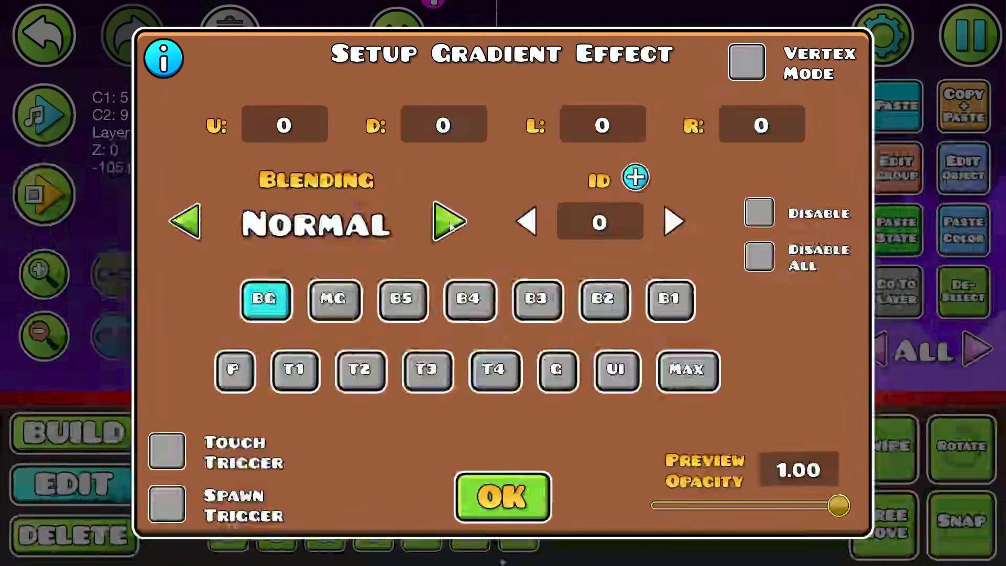
{"action": "left_click", "coordinate": [450, 225]}
{"action": "left_click", "coordinate": [498, 519]}
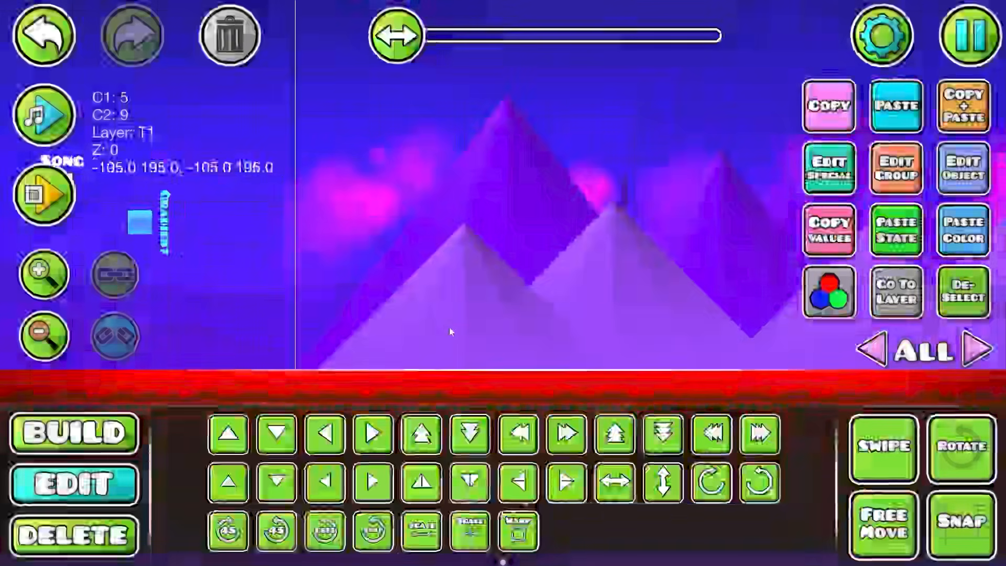
- Set the gradient trigger's layer to B5 so that it affects the back mountains
{"action": "scroll", "coordinate": [299, 307], "scroll_direction": "down", "scroll_amount": 5}
{"action": "left_click_drag", "start_coordinate": [412, 225], "coordinate": [470, 414]}
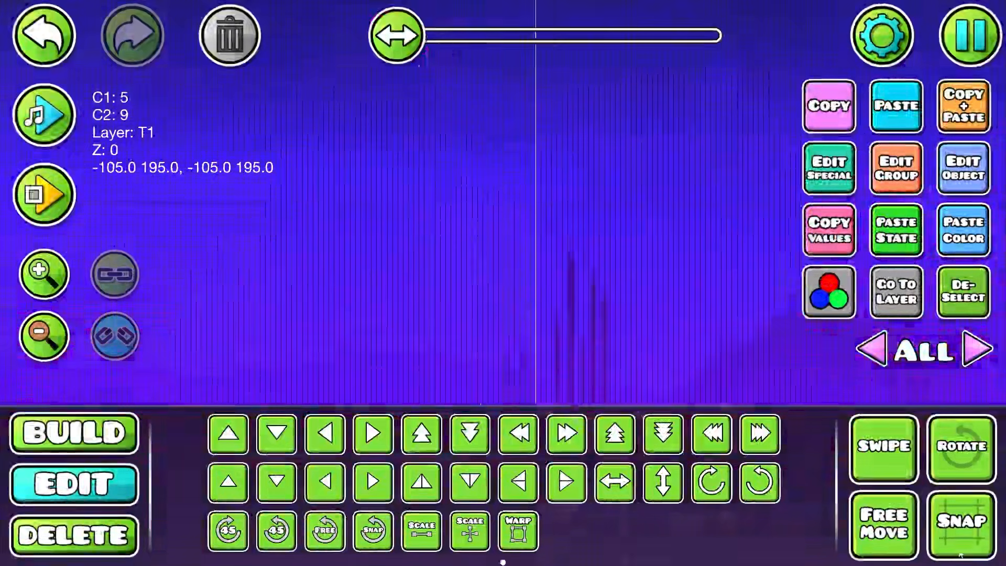
{"action": "left_click_drag", "start_coordinate": [660, 94], "coordinate": [180, 82]}
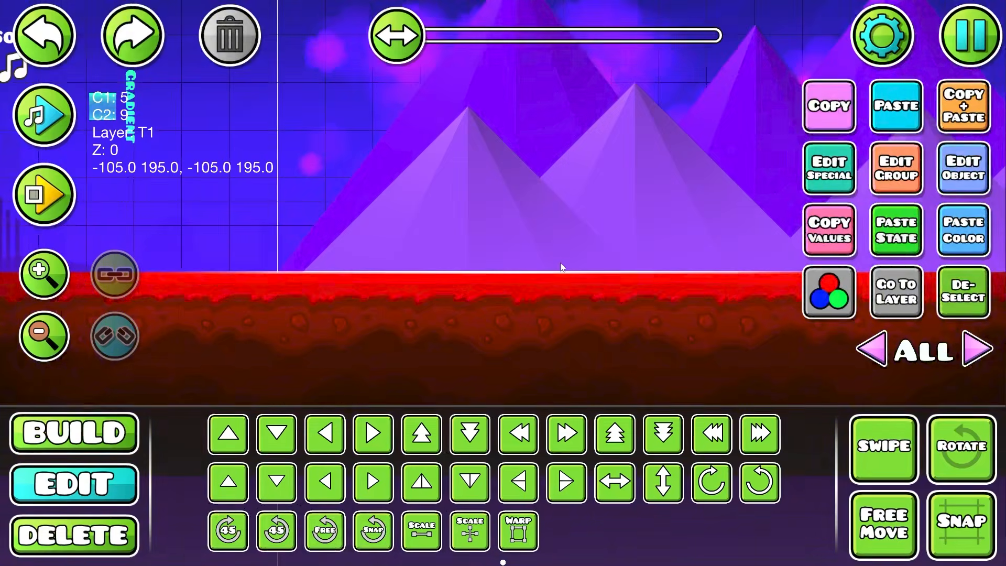
{"action": "left_click", "coordinate": [830, 167]}
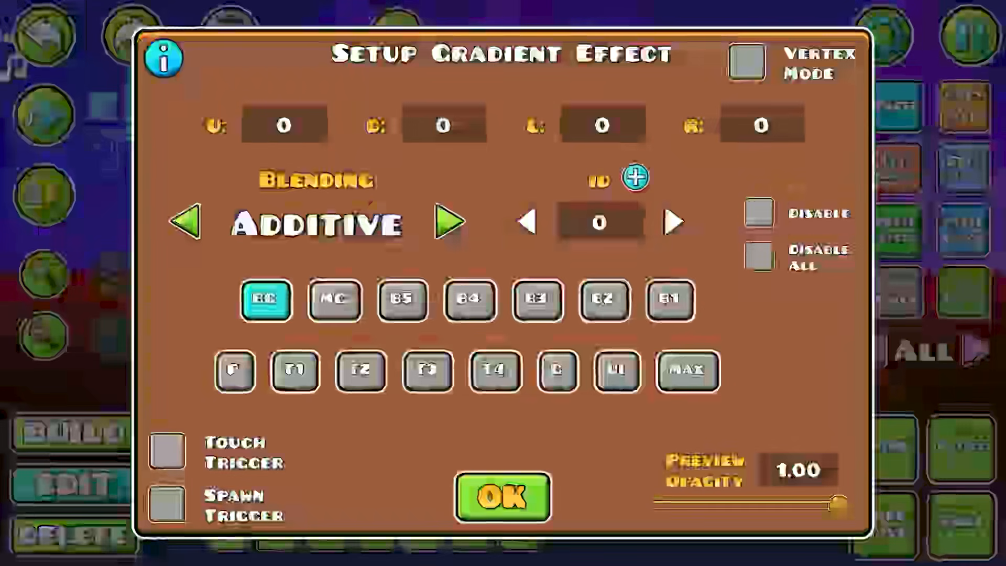
{"action": "left_click", "coordinate": [470, 298]}
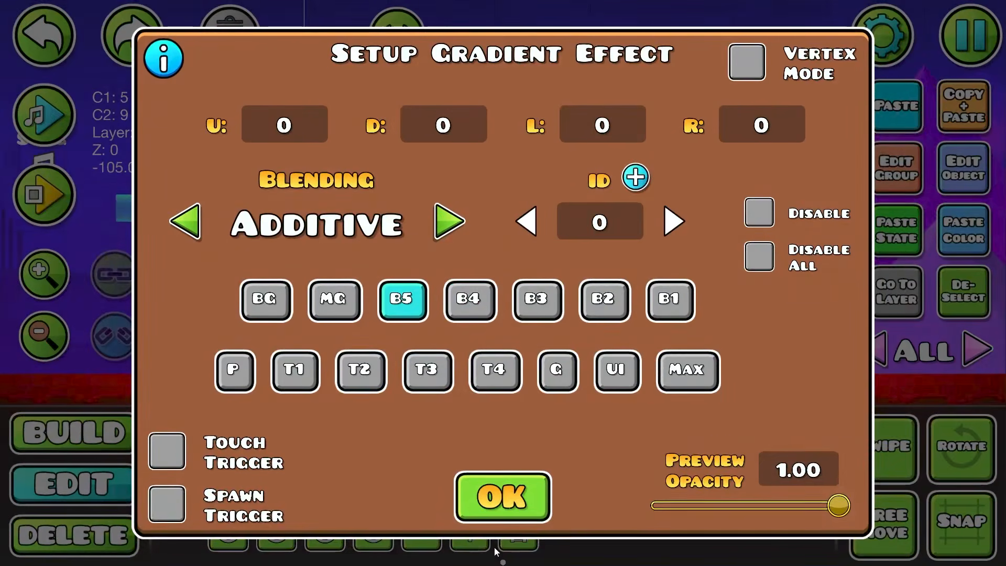
{"action": "left_click", "coordinate": [499, 500]}
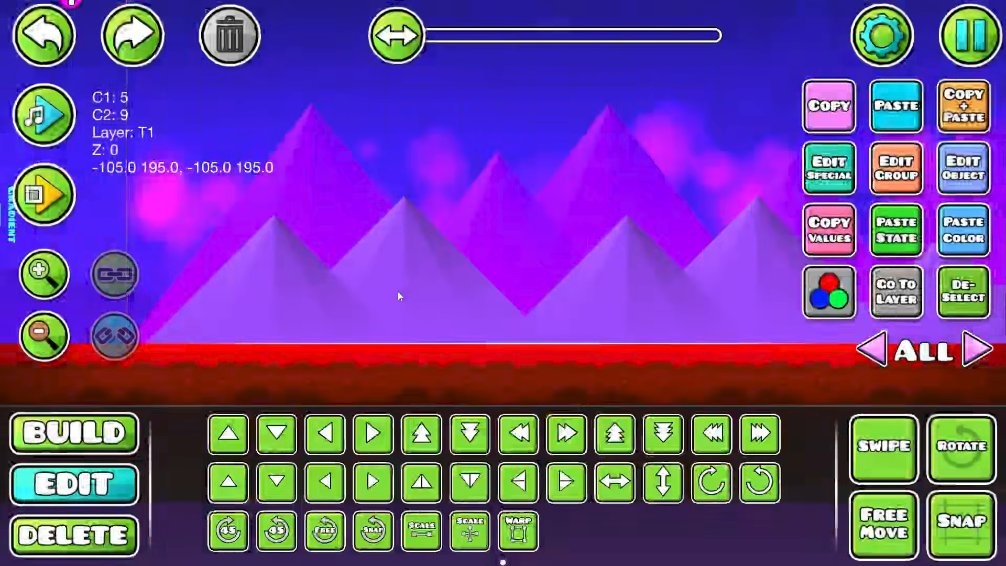
- Place two short line objects before the level start, one just above the ground and the other directly above it
{"action": "left_click_drag", "start_coordinate": [398, 291], "coordinate": [591, 299]}
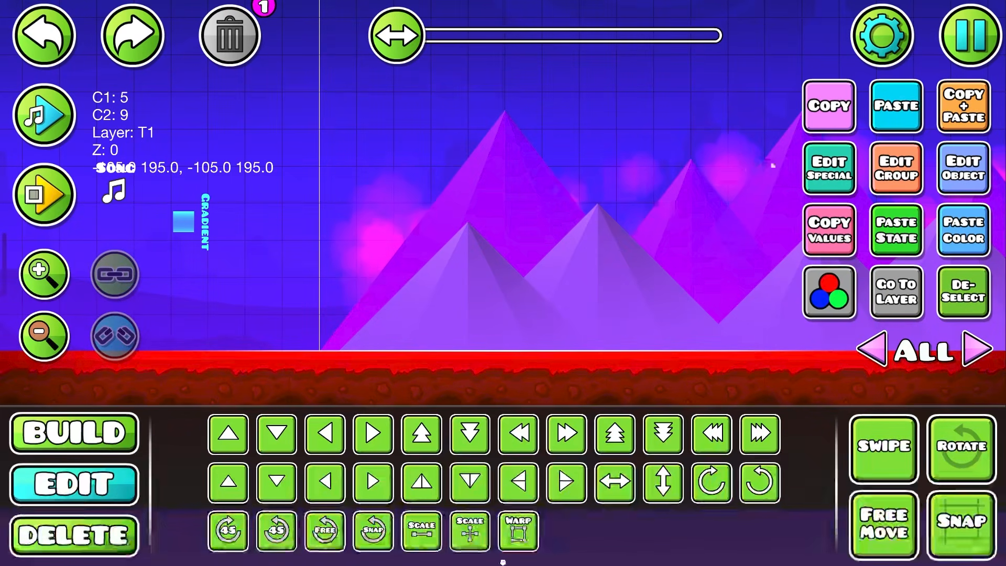
{"action": "left_click_drag", "start_coordinate": [316, 314], "coordinate": [673, 275]}
{"action": "key", "text": "1"}
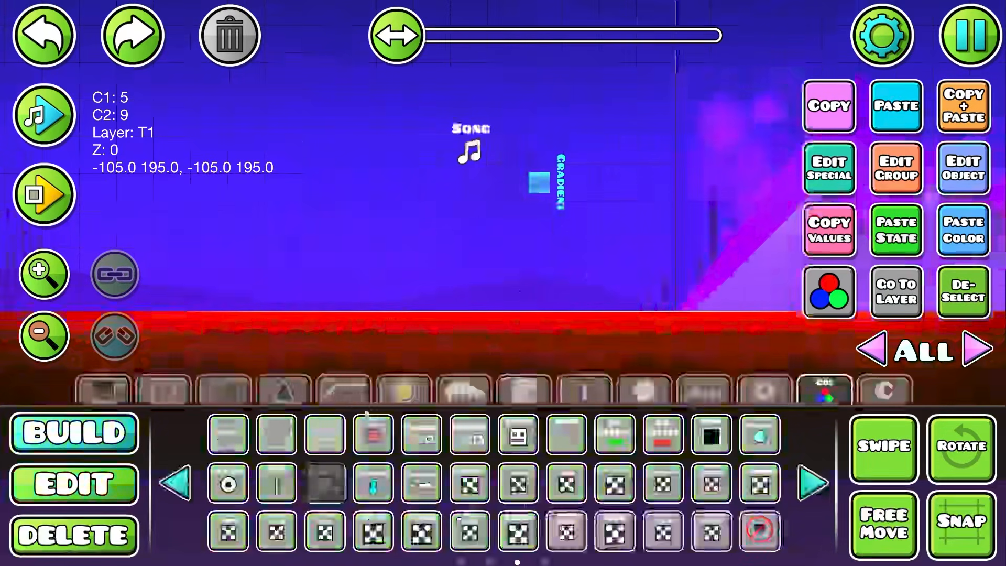
{"action": "left_click", "coordinate": [346, 393]}
{"action": "left_click", "coordinate": [353, 296]}
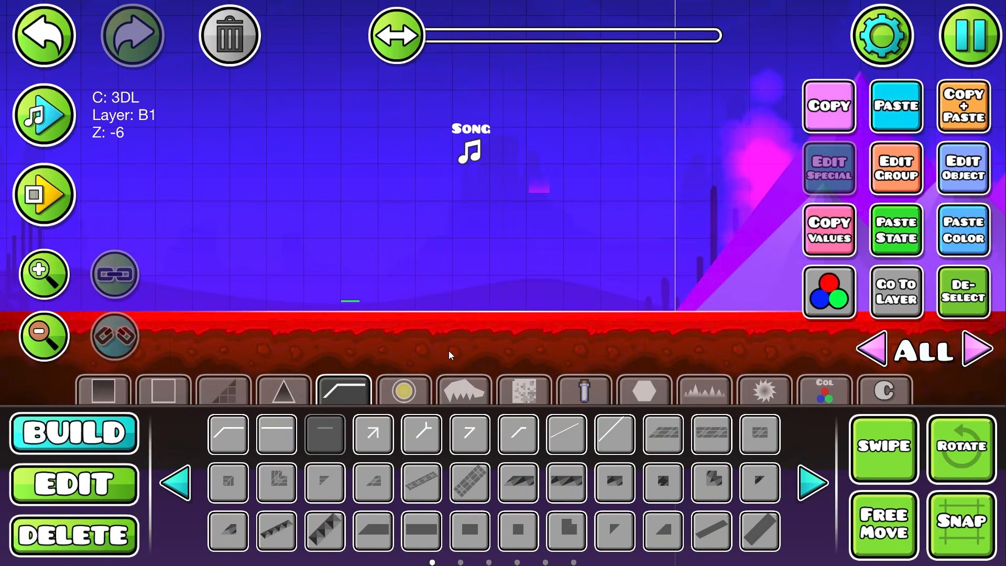
{"action": "key", "text": "ctrl+z"}
{"action": "left_click_drag", "start_coordinate": [381, 255], "coordinate": [476, 269]}
{"action": "left_click", "coordinate": [701, 393]}
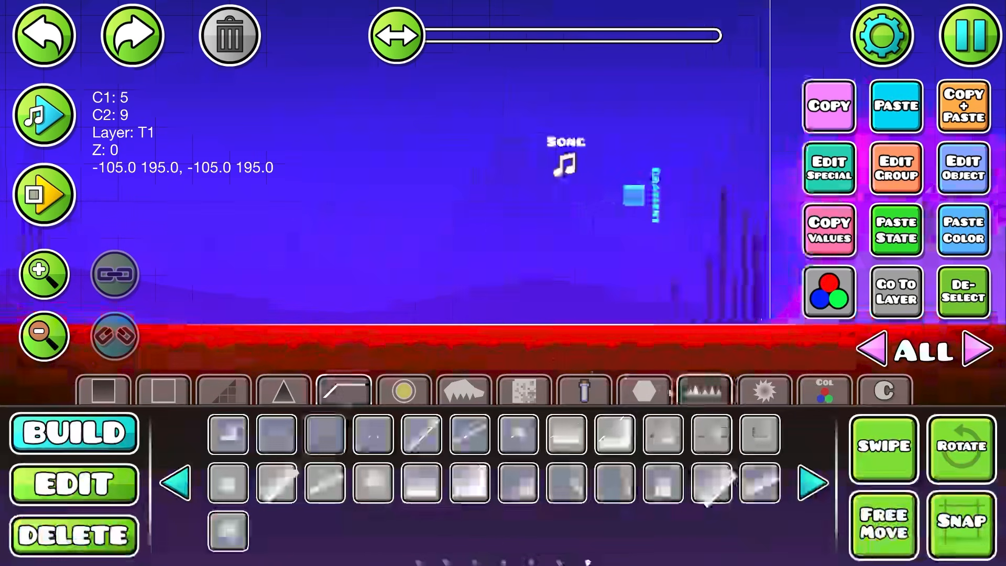
{"action": "left_click", "coordinate": [635, 396]}
{"action": "left_click", "coordinate": [350, 393]}
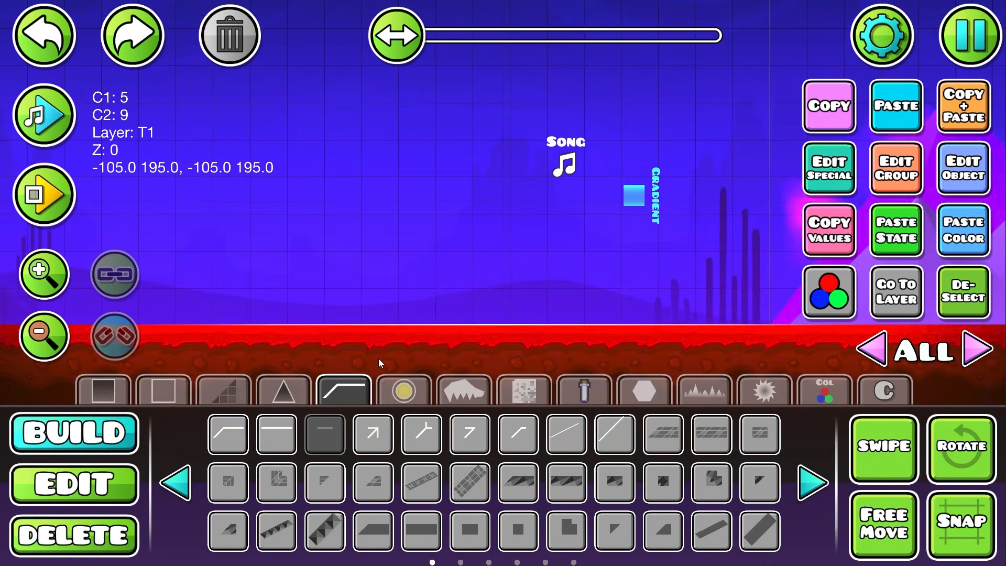
{"action": "left_click", "coordinate": [407, 313]}
{"action": "left_click", "coordinate": [410, 203]}
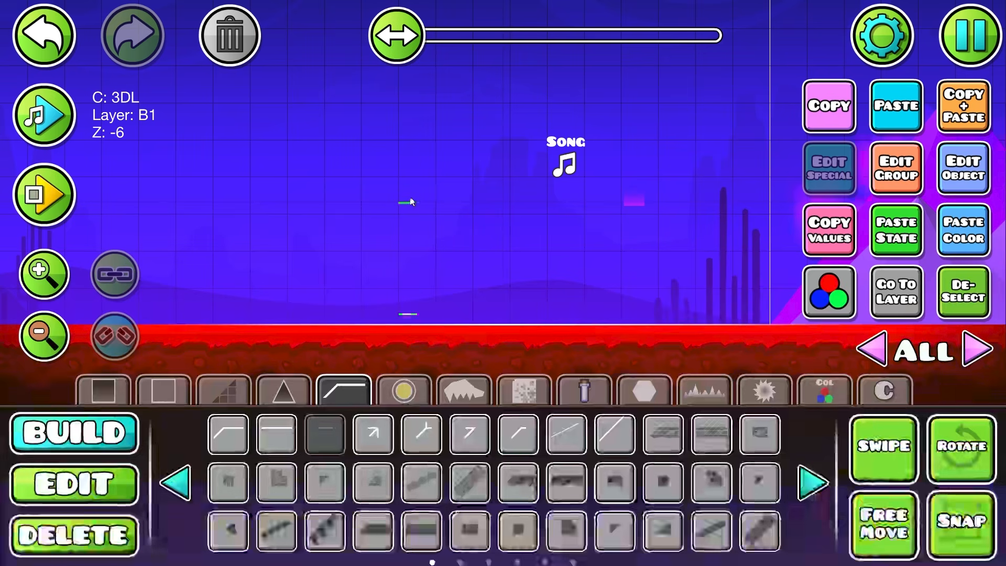
- Add group ID 4 to the lower line object and group ID 5 to the upper one
{"action": "key", "text": "2"}
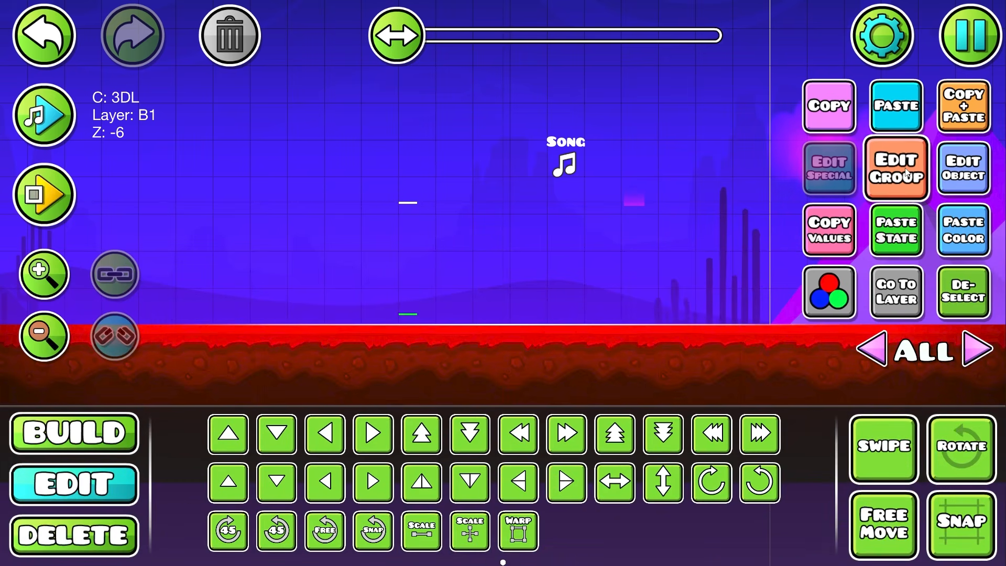
{"action": "left_click", "coordinate": [906, 173]}
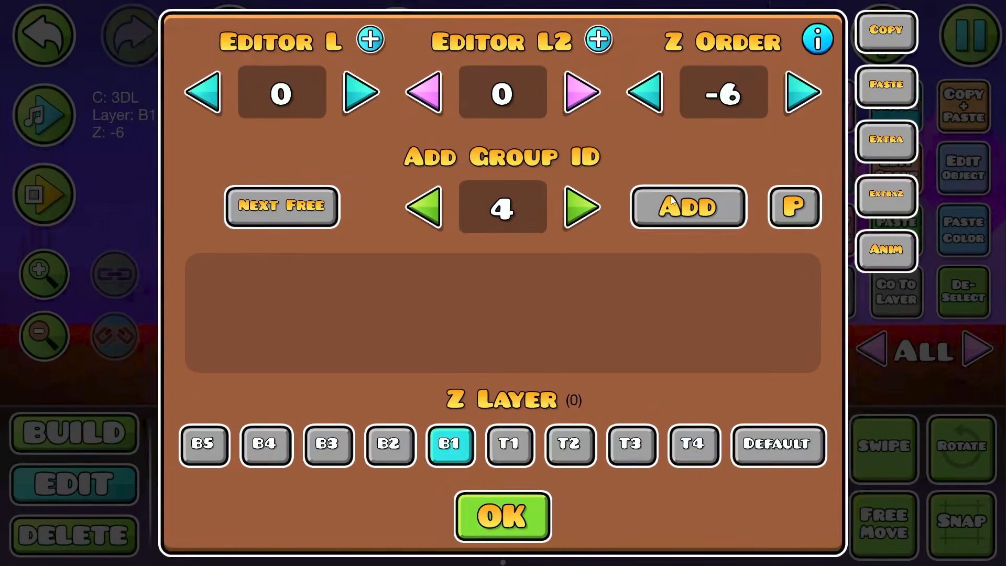
{"action": "key", "text": "Escape"}
{"action": "left_click", "coordinate": [409, 204]}
{"action": "left_click", "coordinate": [899, 170]}
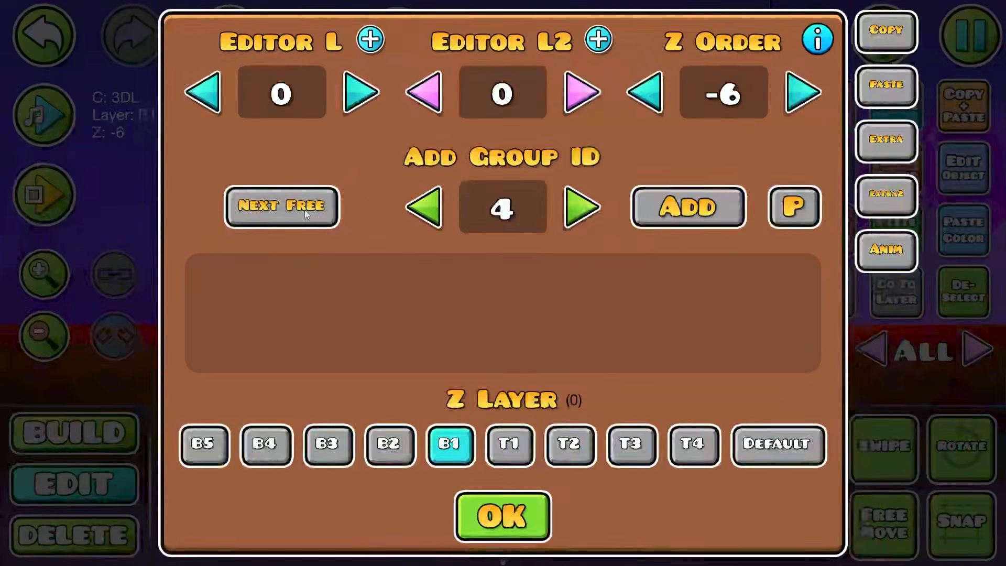
{"action": "left_click", "coordinate": [588, 205]}
{"action": "left_click", "coordinate": [672, 205]}
{"action": "key", "text": "Escape"}
- Set the gradient trigger's lower bound (D) to group 4 and its upper bound (U) to group 5
{"action": "left_click", "coordinate": [642, 203]}
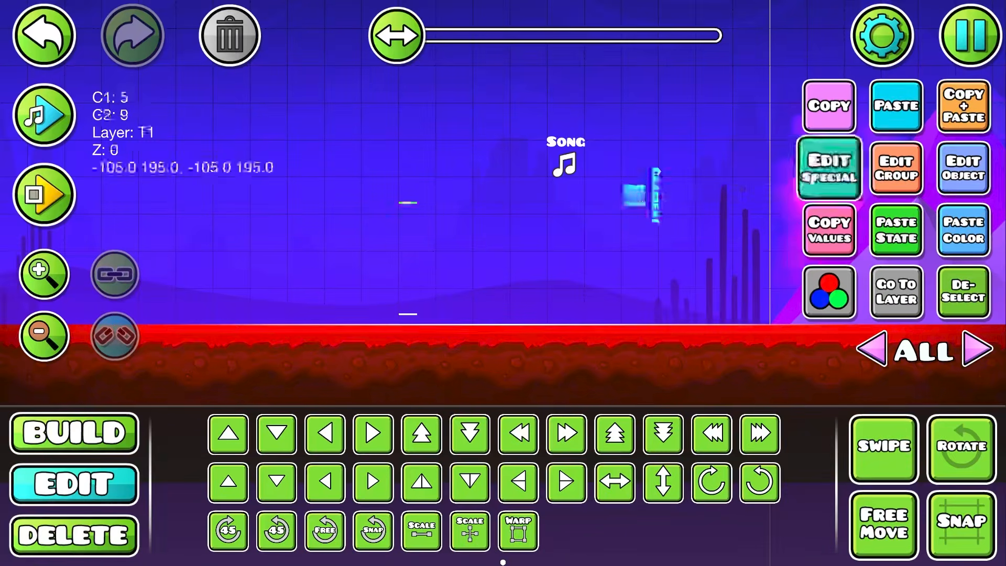
{"action": "left_click", "coordinate": [829, 168]}
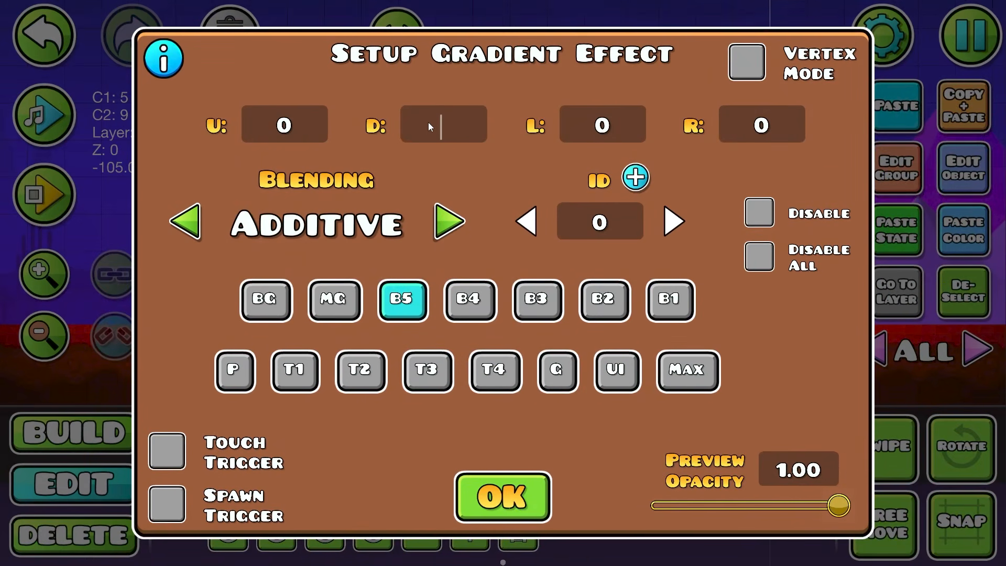
{"action": "type", "text": "4"}
{"action": "left_click", "coordinate": [285, 125]}
{"action": "type", "text": "5"}
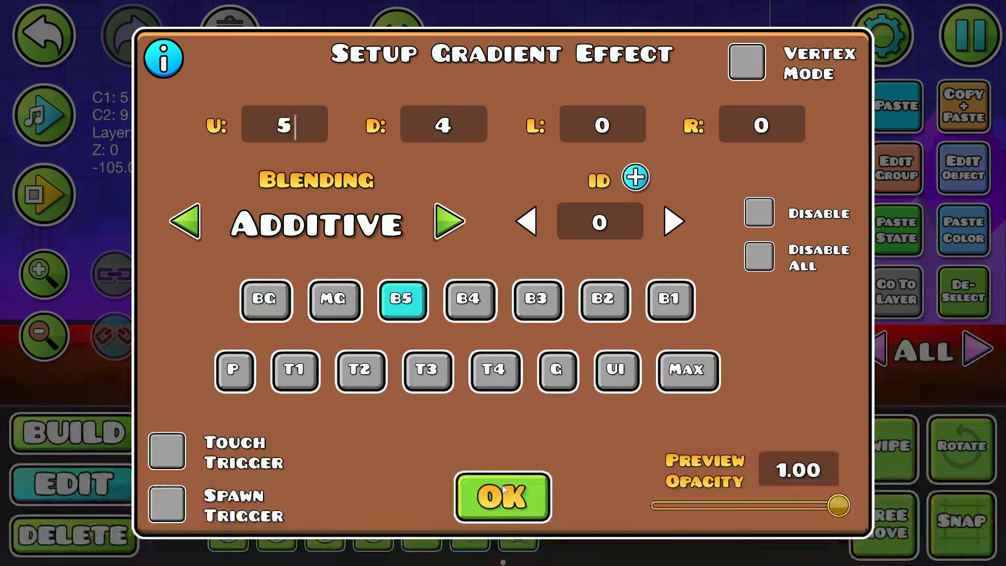
{"action": "left_click", "coordinate": [502, 496]}
- Nudge the group 4 line slightly down, raise the group 5 line about one grid block, and reselect the gradient trigger
{"action": "left_click", "coordinate": [424, 318]}
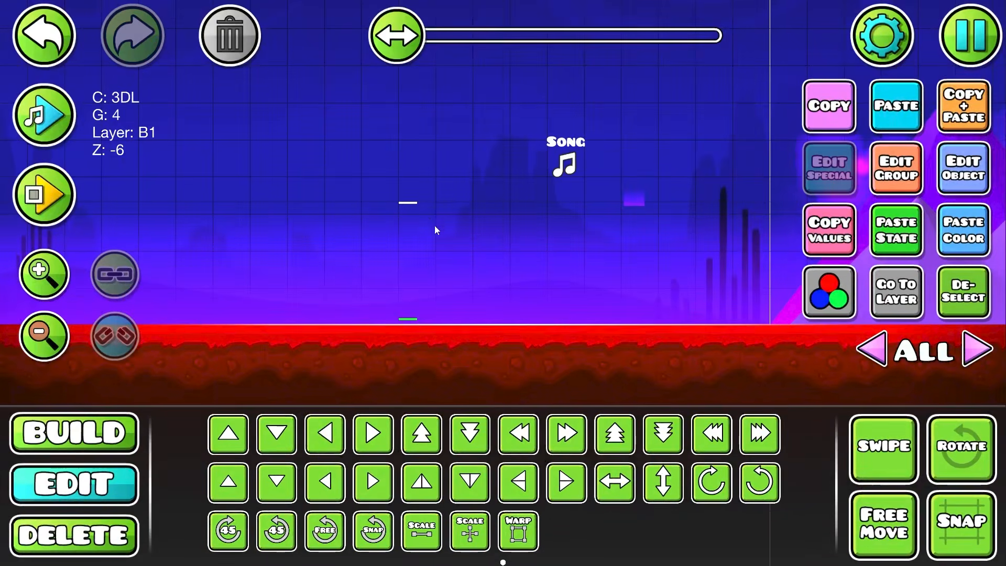
{"action": "left_click", "coordinate": [413, 203]}
{"action": "left_click_drag", "start_coordinate": [597, 254], "coordinate": [329, 267]}
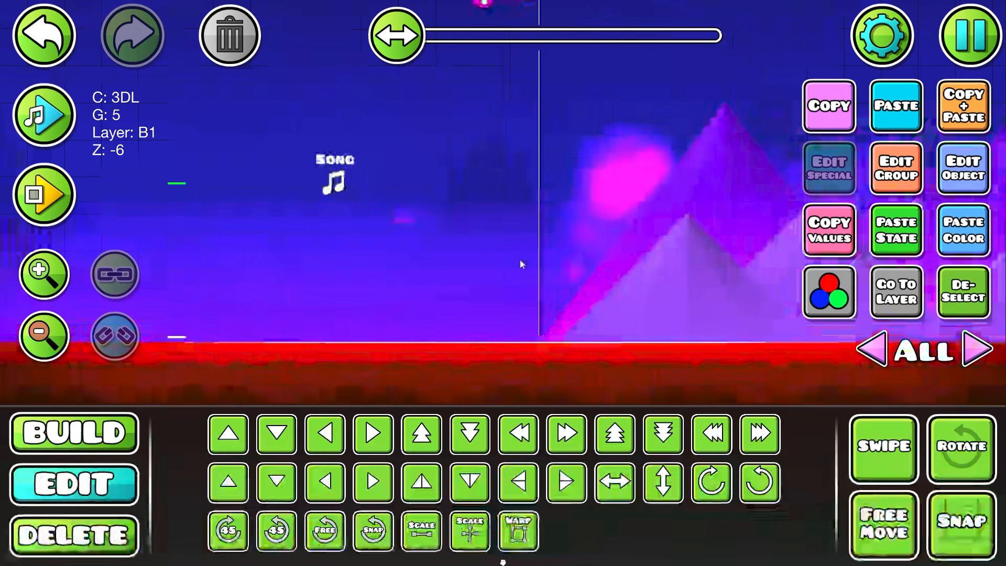
{"action": "left_click_drag", "start_coordinate": [521, 264], "coordinate": [441, 277]}
{"action": "left_click", "coordinate": [254, 236]}
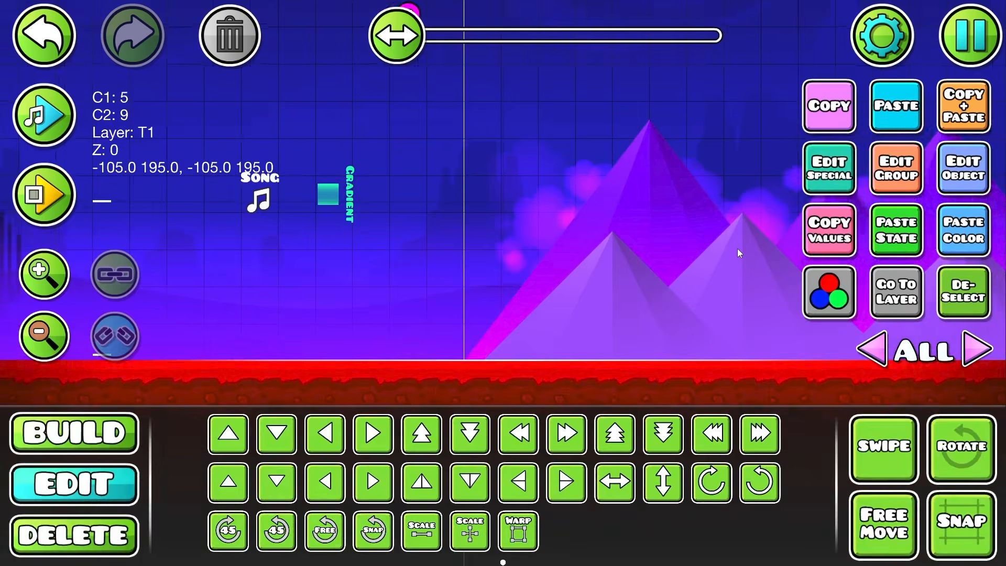
- Assign color channel 4 to the gradient trigger's detail color and make that channel black
{"action": "left_click", "coordinate": [921, 190]}
{"action": "left_click", "coordinate": [456, 84]}
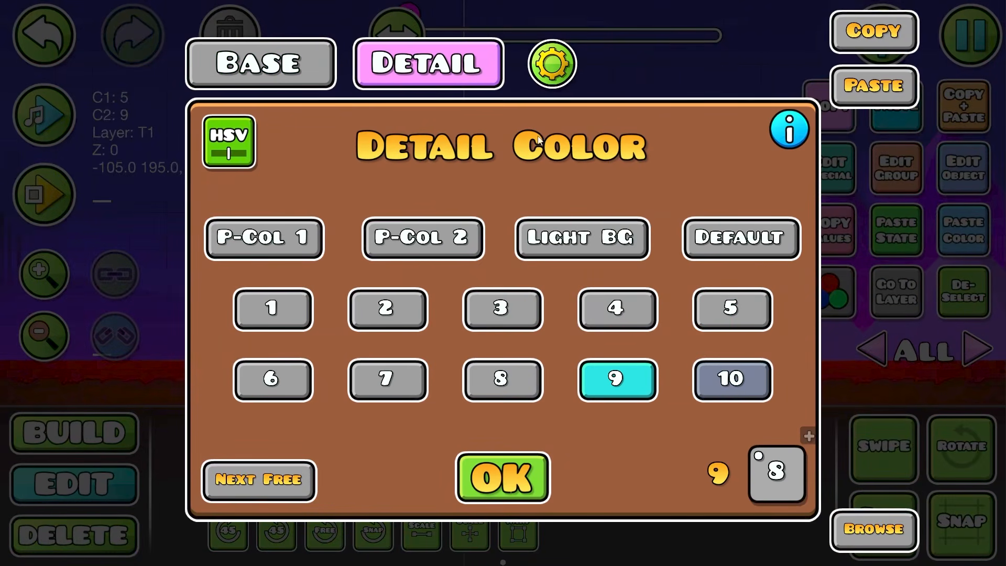
{"action": "left_click", "coordinate": [643, 322]}
{"action": "left_click", "coordinate": [777, 474]}
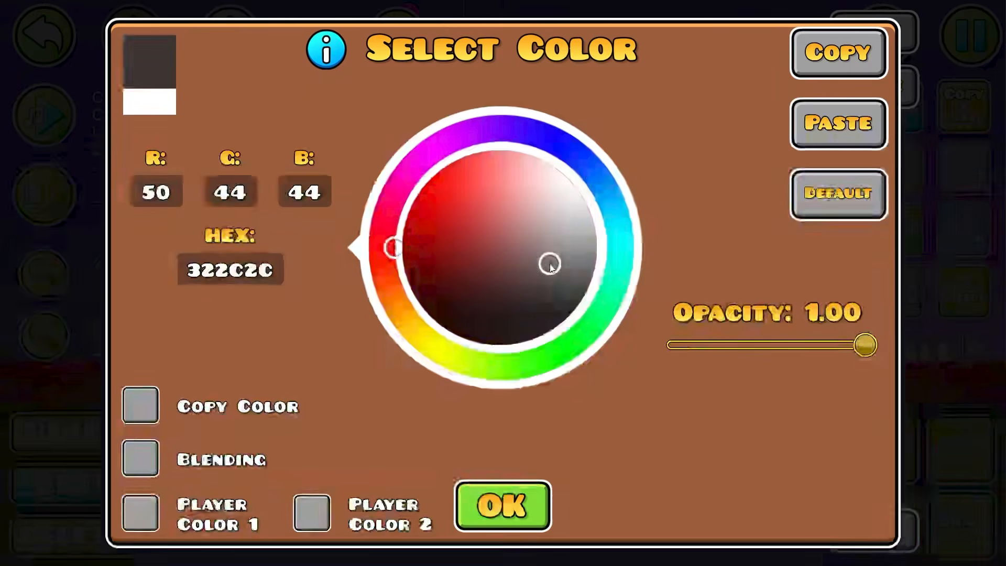
{"action": "left_click", "coordinate": [498, 341]}
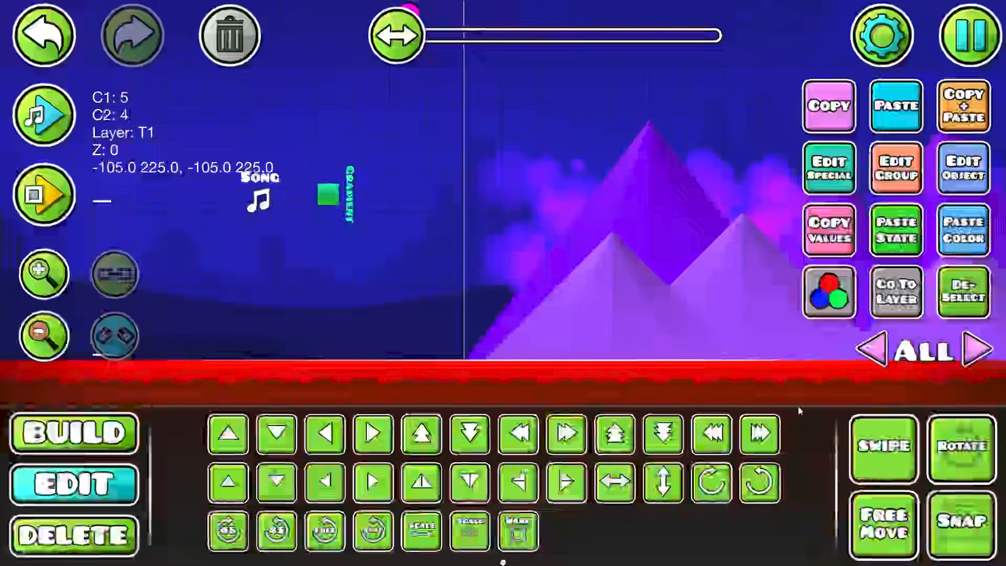
- Set the gradient trigger's blending mode to Normal
{"action": "left_click", "coordinate": [829, 167]}
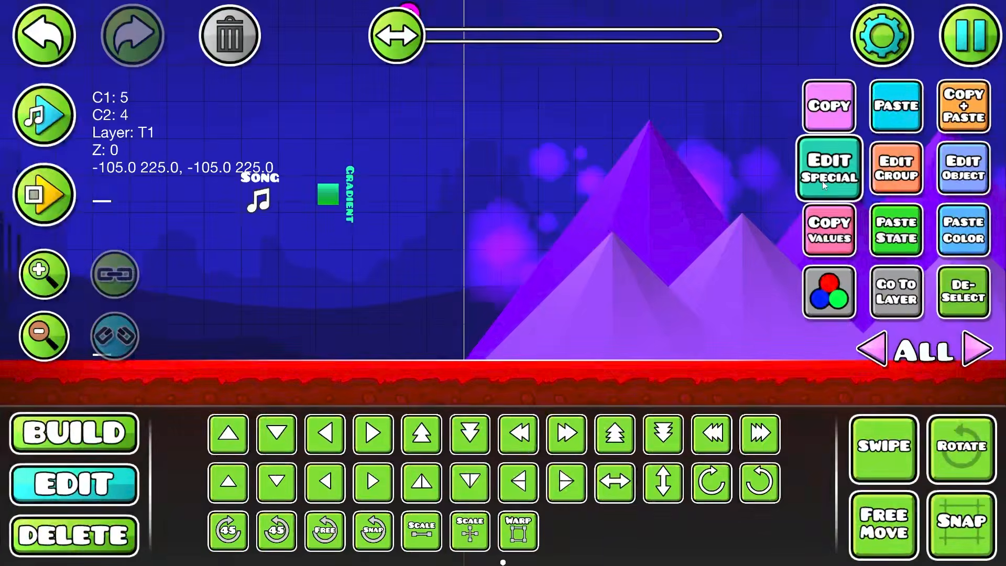
{"action": "left_click", "coordinate": [503, 492]}
{"action": "left_click", "coordinate": [829, 168]}
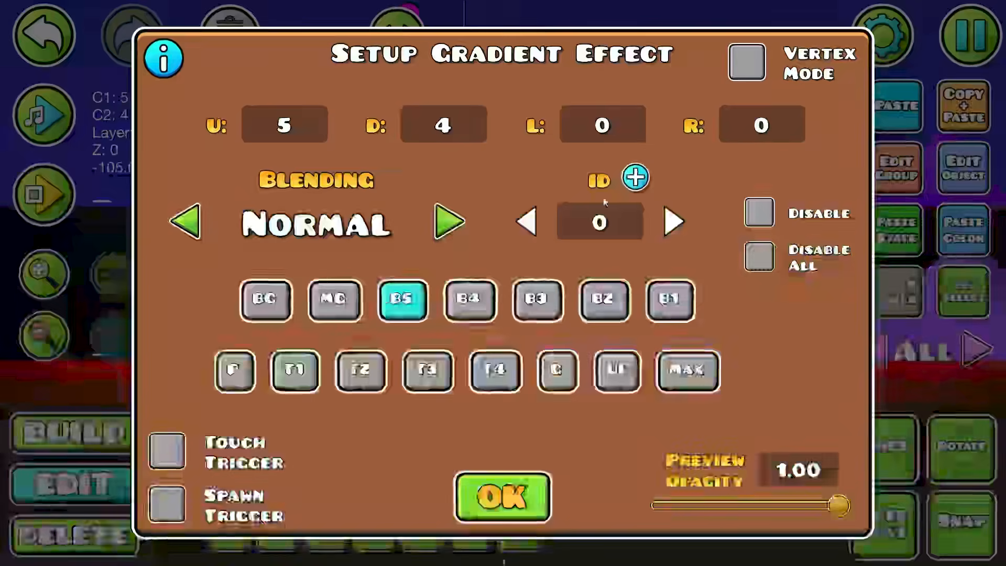
{"action": "left_click", "coordinate": [503, 496]}
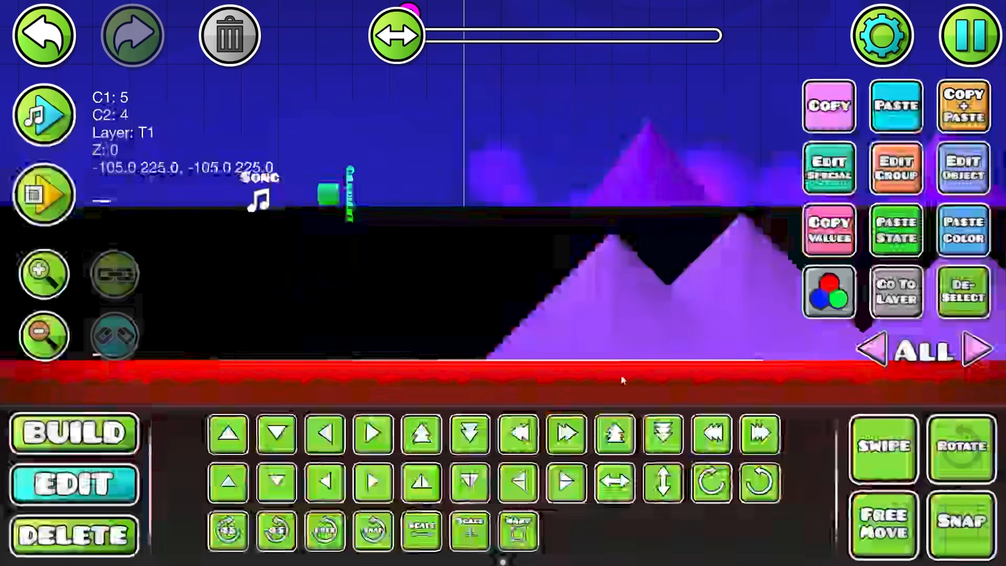
- Set the gradient trigger's base color to channel 7, colored black (000000) with opacity 0.00
{"action": "left_click", "coordinate": [963, 168]}
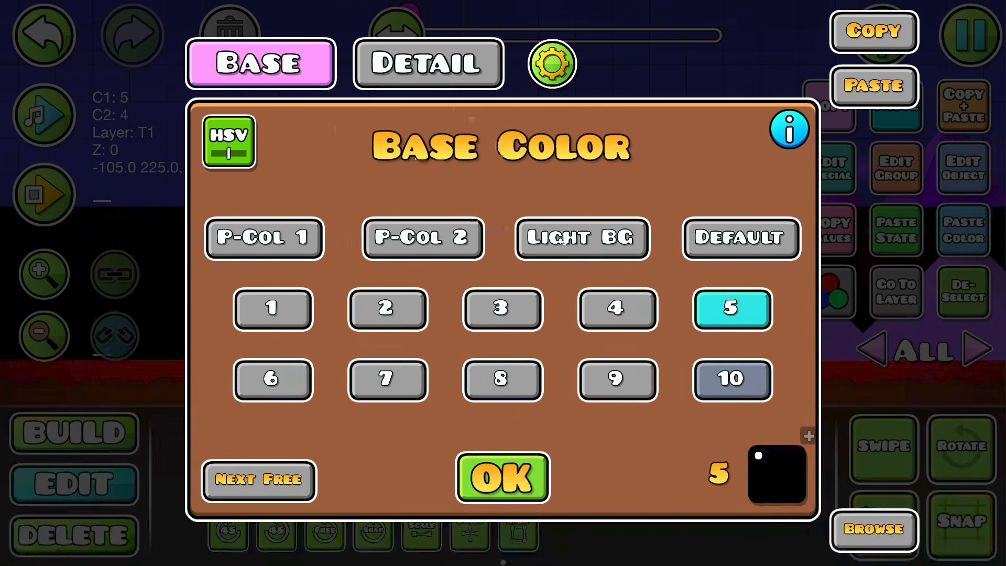
{"action": "left_click", "coordinate": [756, 489]}
{"action": "key", "text": "Escape"}
{"action": "left_click", "coordinate": [399, 383]}
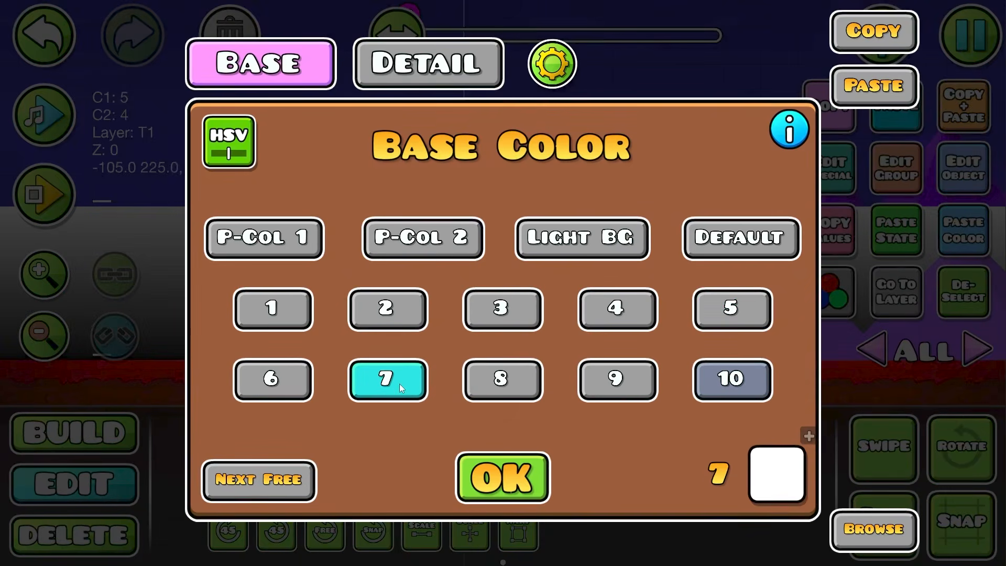
{"action": "left_click", "coordinate": [776, 474]}
{"action": "left_click_drag", "start_coordinate": [859, 344], "coordinate": [639, 362]}
{"action": "left_click", "coordinate": [496, 345]}
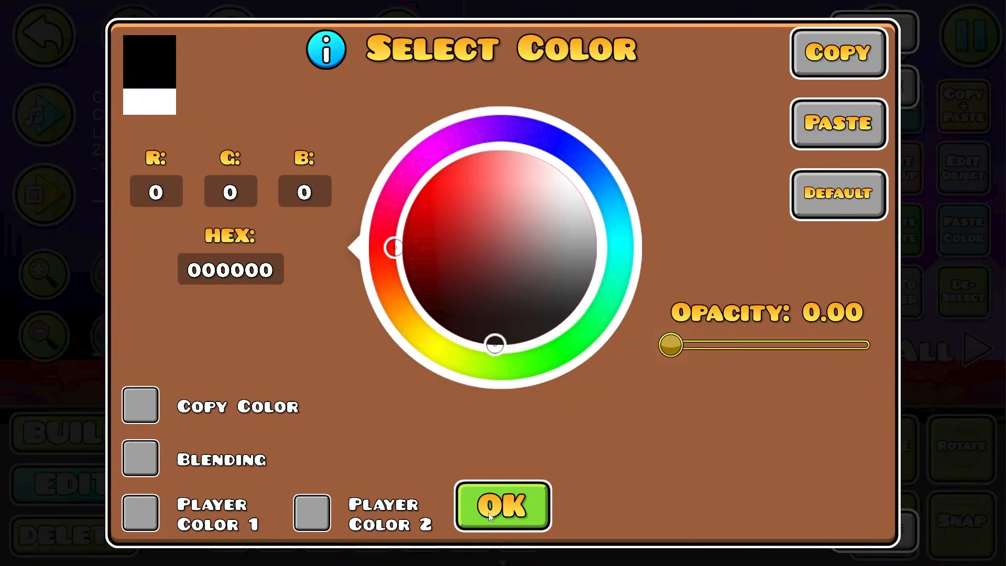
{"action": "left_click", "coordinate": [498, 508]}
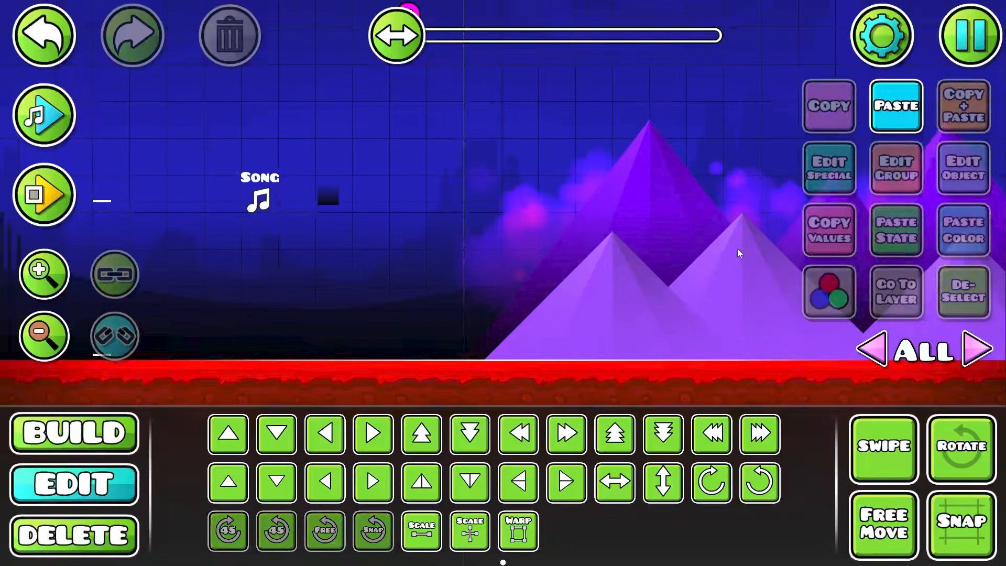
- Examine how the black gradient shades the lower part of the rear mountains across the whole range
{"action": "left_click_drag", "start_coordinate": [555, 246], "coordinate": [420, 262]}
{"action": "left_click", "coordinate": [194, 209]}
{"action": "left_click_drag", "start_coordinate": [645, 335], "coordinate": [505, 292]}
{"action": "scroll", "coordinate": [505, 292], "scroll_direction": "down", "scroll_amount": 4}
{"action": "left_click_drag", "start_coordinate": [653, 302], "coordinate": [436, 300]}
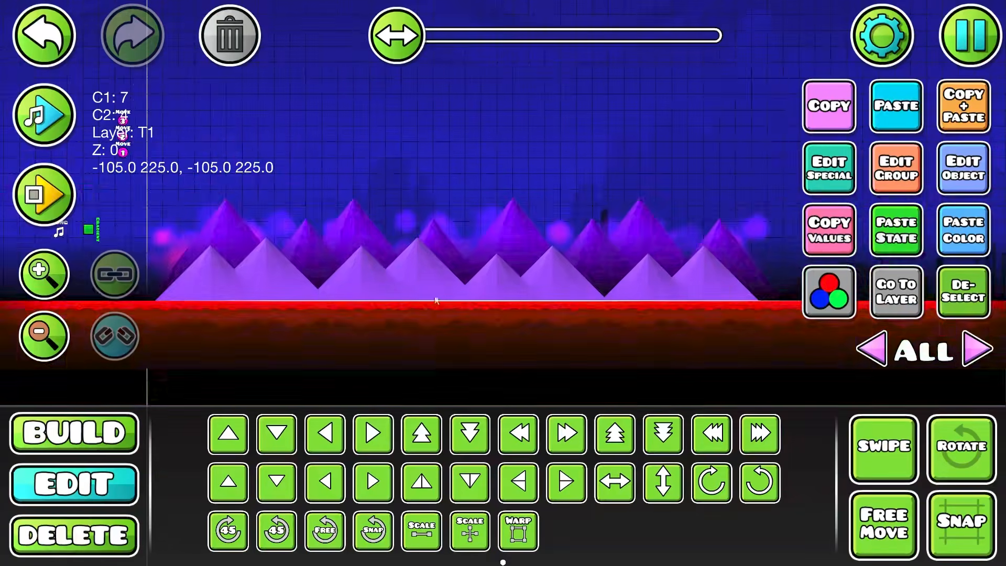
{"action": "scroll", "coordinate": [476, 291], "scroll_direction": "up", "scroll_amount": 3}
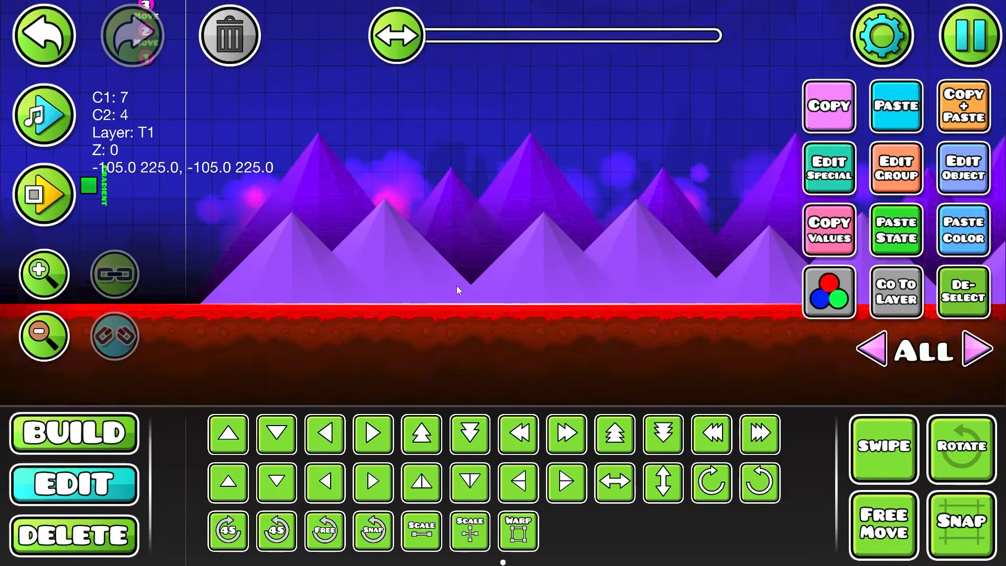
{"action": "left_click_drag", "start_coordinate": [404, 283], "coordinate": [736, 337]}
{"action": "scroll", "coordinate": [737, 337], "scroll_direction": "up", "scroll_amount": 3}
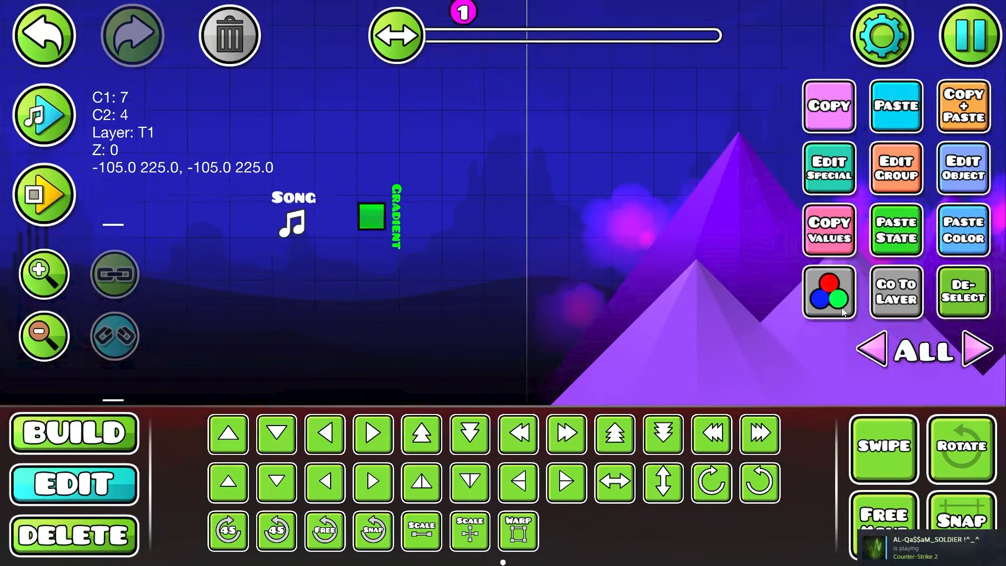
- Reduce the opacity of the gradient trigger's detail color to roughly half
{"action": "left_click", "coordinate": [833, 297]}
{"action": "left_click", "coordinate": [116, 171]}
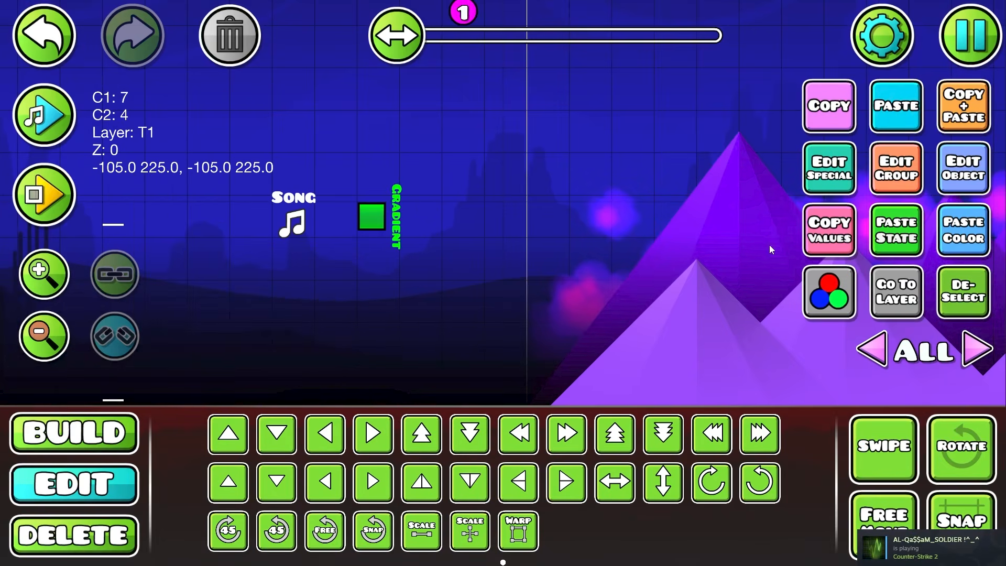
{"action": "left_click", "coordinate": [830, 292]}
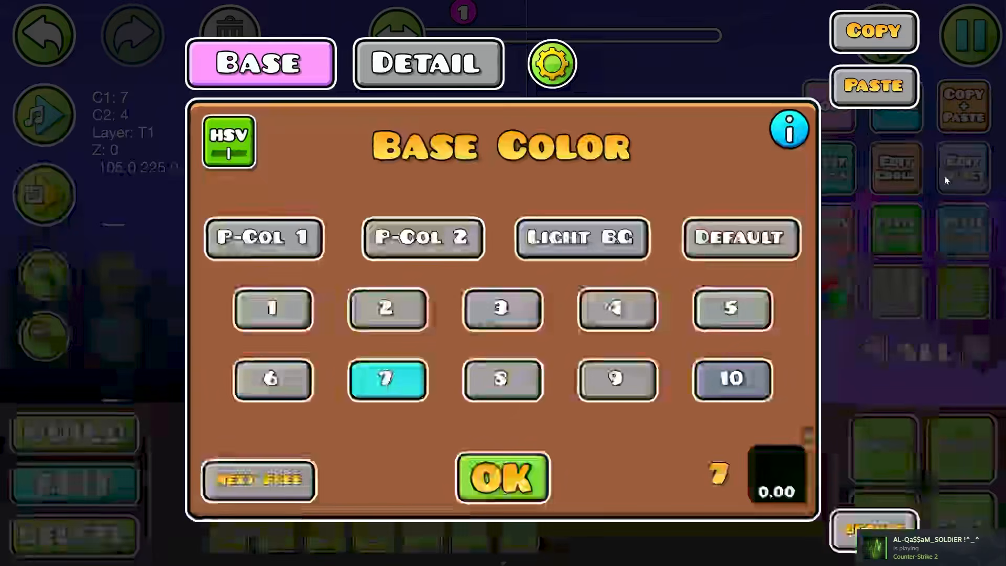
{"action": "left_click", "coordinate": [501, 493]}
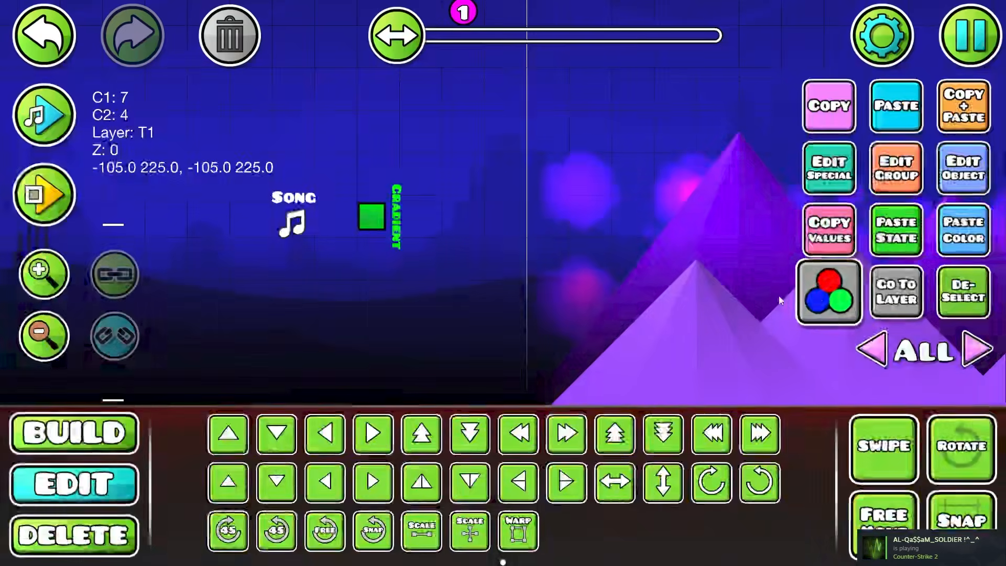
{"action": "left_click", "coordinate": [819, 295]}
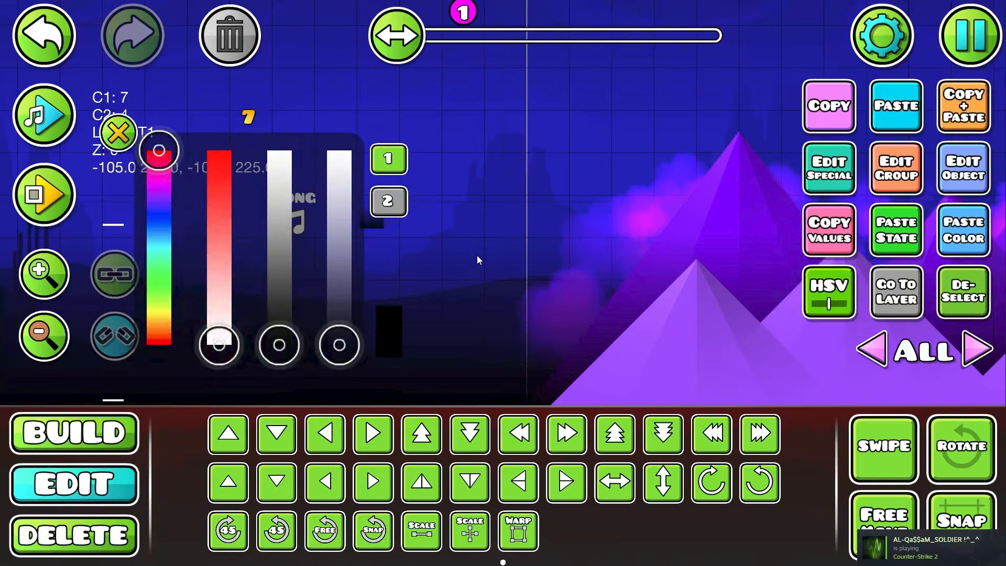
{"action": "left_click", "coordinate": [388, 201]}
{"action": "left_click_drag", "start_coordinate": [339, 152], "coordinate": [340, 240]}
{"action": "left_click_drag", "start_coordinate": [425, 264], "coordinate": [564, 254]}
{"action": "left_click", "coordinate": [118, 134]}
- Lower the upper bounding line (group 5) by about one grid block and preview the result
{"action": "left_click", "coordinate": [245, 146]}
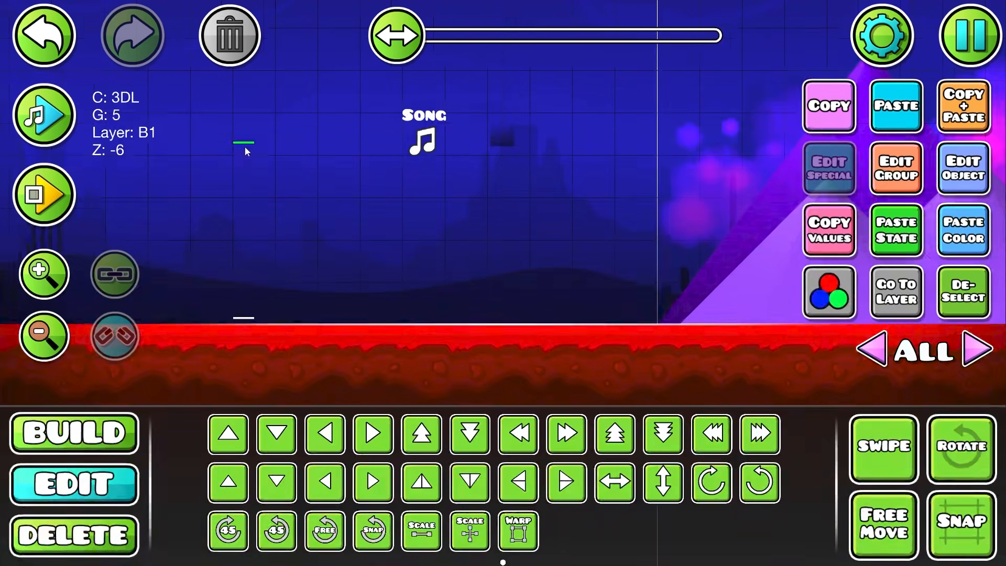
{"action": "left_click", "coordinate": [252, 318]}
{"action": "key", "text": "w"}
{"action": "left_click_drag", "start_coordinate": [501, 262], "coordinate": [157, 301]}
{"action": "left_click_drag", "start_coordinate": [749, 285], "coordinate": [532, 261]}
{"action": "key", "text": "Return"}
{"action": "key", "text": "Return"}
- Duplicate the gradient trigger and move the copy five grid blocks to the left
{"action": "left_click_drag", "start_coordinate": [293, 231], "coordinate": [605, 245]}
{"action": "scroll", "coordinate": [493, 236], "scroll_direction": "down", "scroll_amount": 3}
{"action": "left_click", "coordinate": [470, 213]}
{"action": "key", "text": "ctrl+d"}
{"action": "key", "text": "a"}
{"action": "key", "text": "a"}
{"action": "key", "text": "a"}
{"action": "key", "text": "a"}
{"action": "key", "text": "a"}
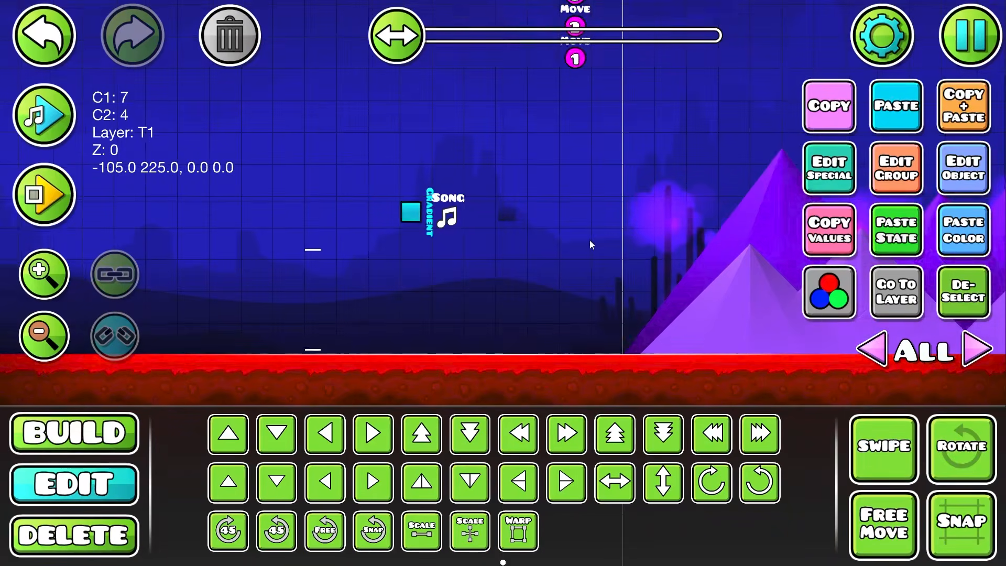
- Give the copied gradient trigger ID 1 and clear its upper bound (U), keeping group 4 as the lower bound
{"action": "left_click", "coordinate": [826, 177]}
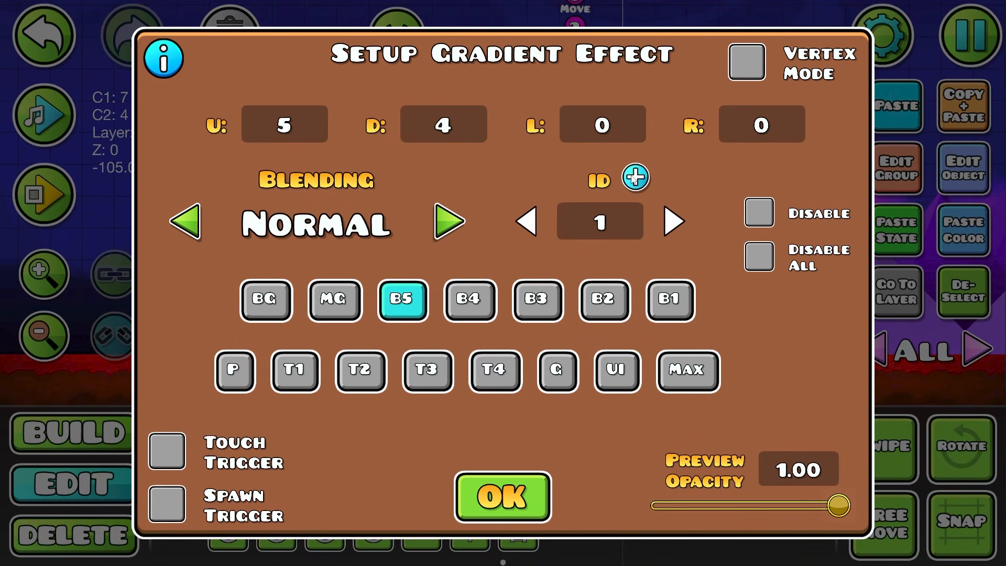
{"action": "left_click", "coordinate": [316, 127]}
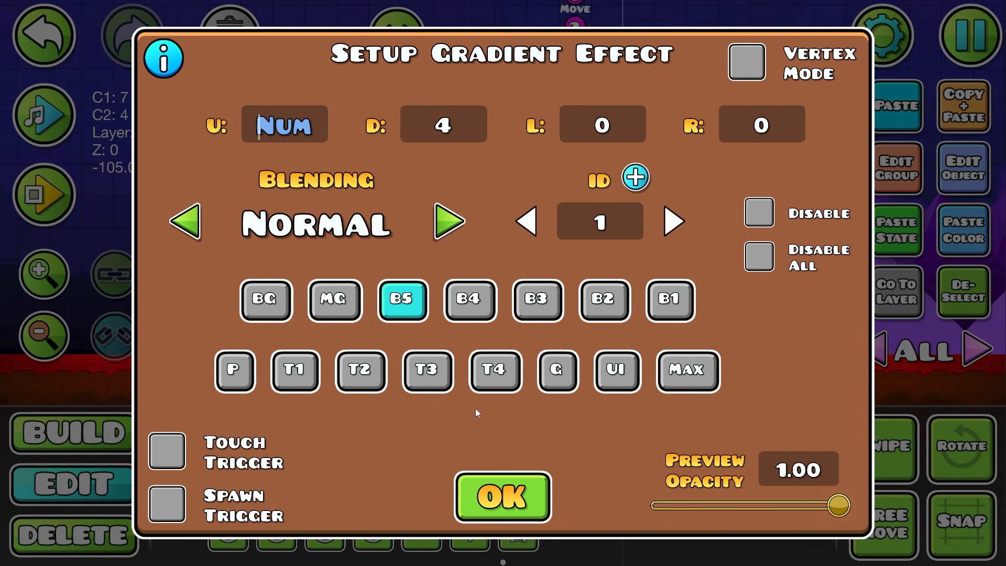
{"action": "left_click", "coordinate": [506, 495]}
- Set the copied gradient's base color to channel 9 and its detail color to channel 5
{"action": "left_click", "coordinate": [837, 292]}
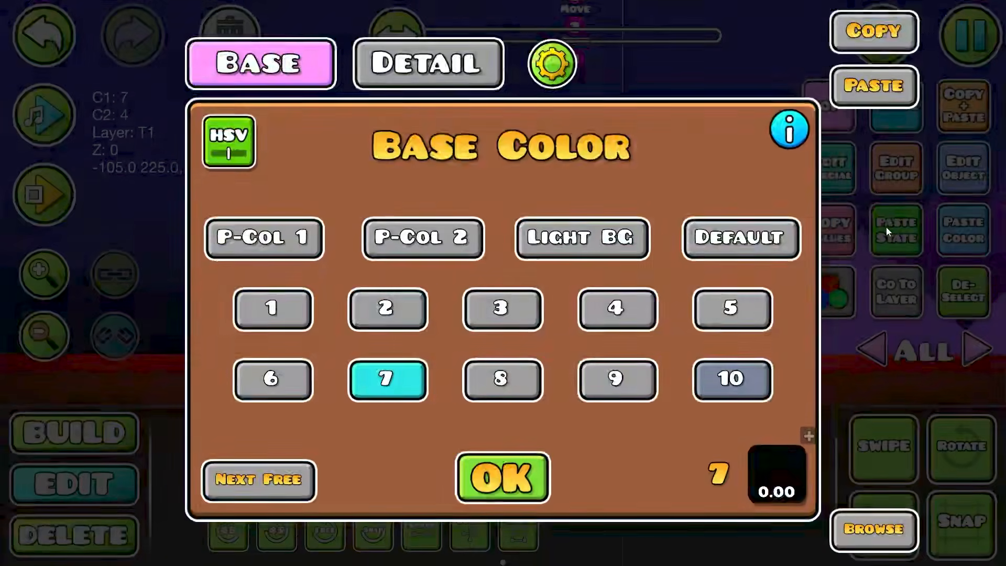
{"action": "left_click", "coordinate": [624, 373]}
{"action": "left_click", "coordinate": [475, 80]}
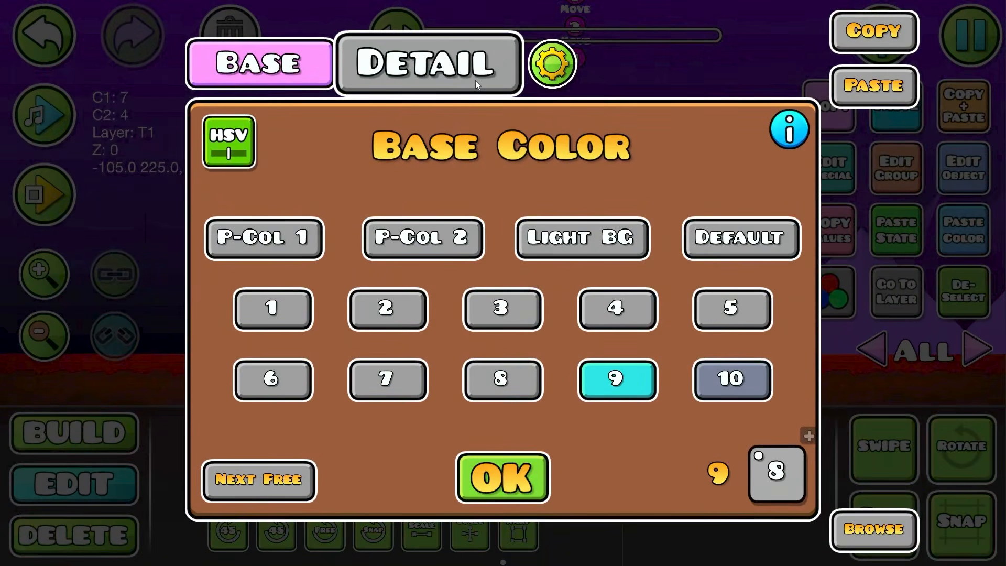
{"action": "left_click", "coordinate": [755, 321]}
{"action": "key", "text": "Escape"}
- Move the copied gradient trigger up about two grid blocks and rotate it 180 degrees
{"action": "key", "text": "w"}
{"action": "key", "text": "w"}
{"action": "key", "text": "w"}
{"action": "key", "text": "q"}
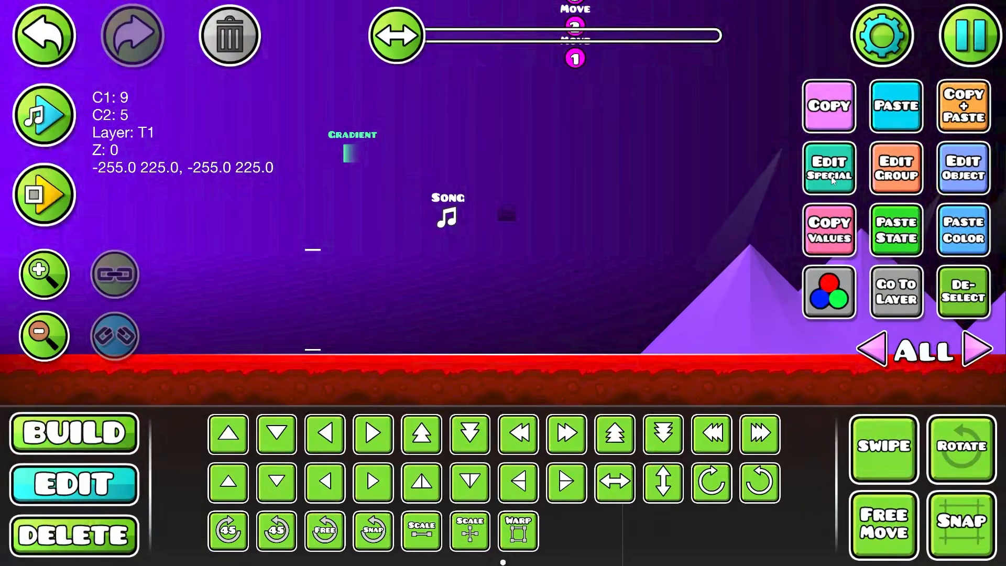
{"action": "key", "text": "q"}
- Set the copied gradient's blending to Additive and its base color brightness to x0.70
{"action": "left_click_drag", "start_coordinate": [661, 231], "coordinate": [465, 241]}
{"action": "left_click", "coordinate": [845, 166]}
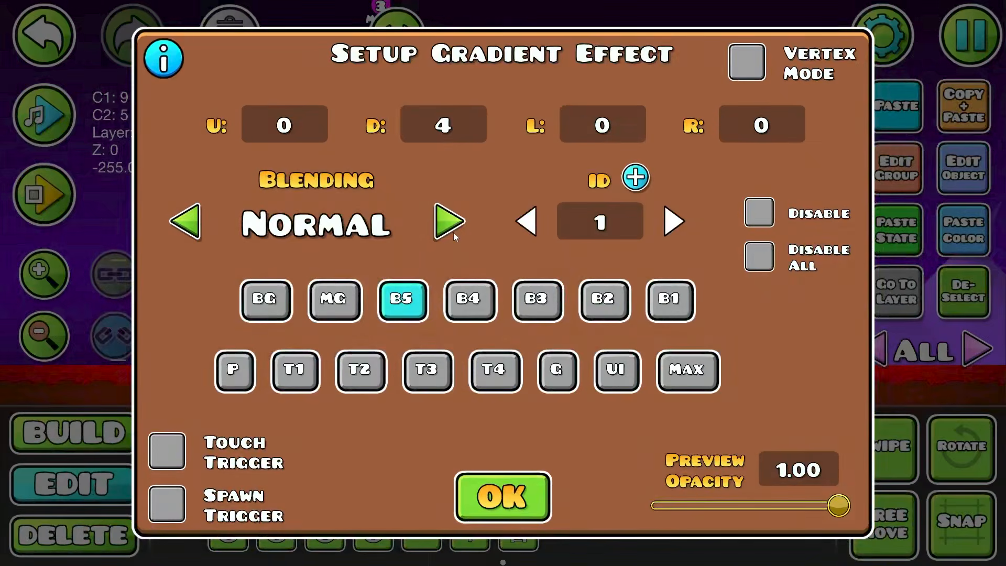
{"action": "left_click", "coordinate": [450, 222]}
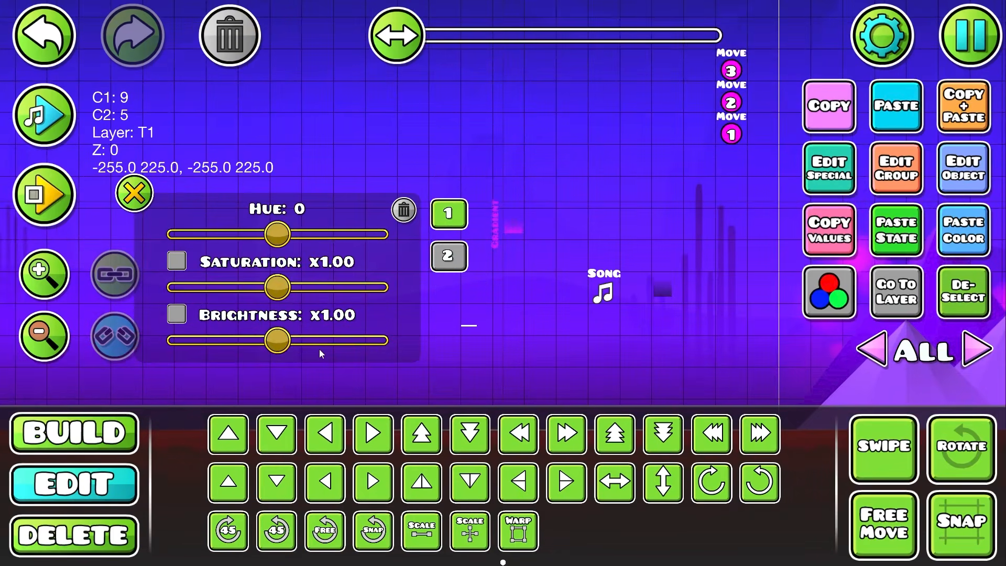
{"action": "left_click_drag", "start_coordinate": [283, 341], "coordinate": [256, 339]}
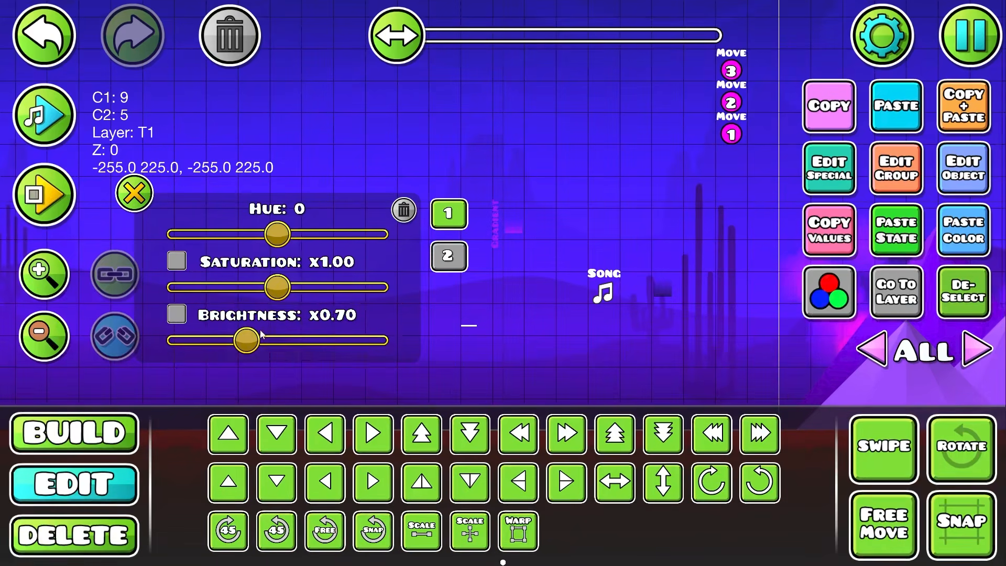
{"action": "left_click", "coordinate": [134, 192]}
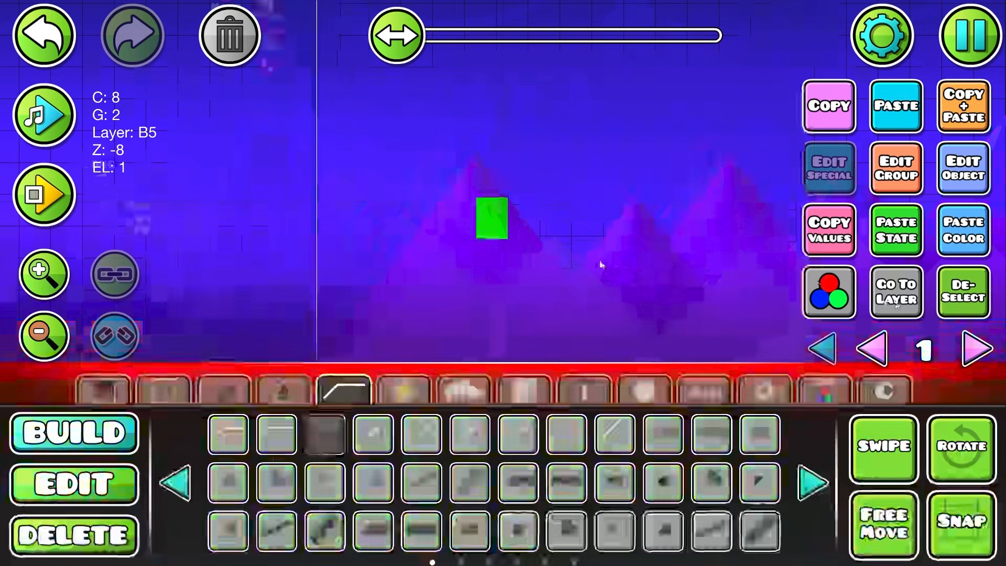
- Place a square face icon on the first tall mountain's summit, using the mountain's color channel 8 and group 2
{"action": "key", "text": "2"}
{"action": "key", "text": "1"}
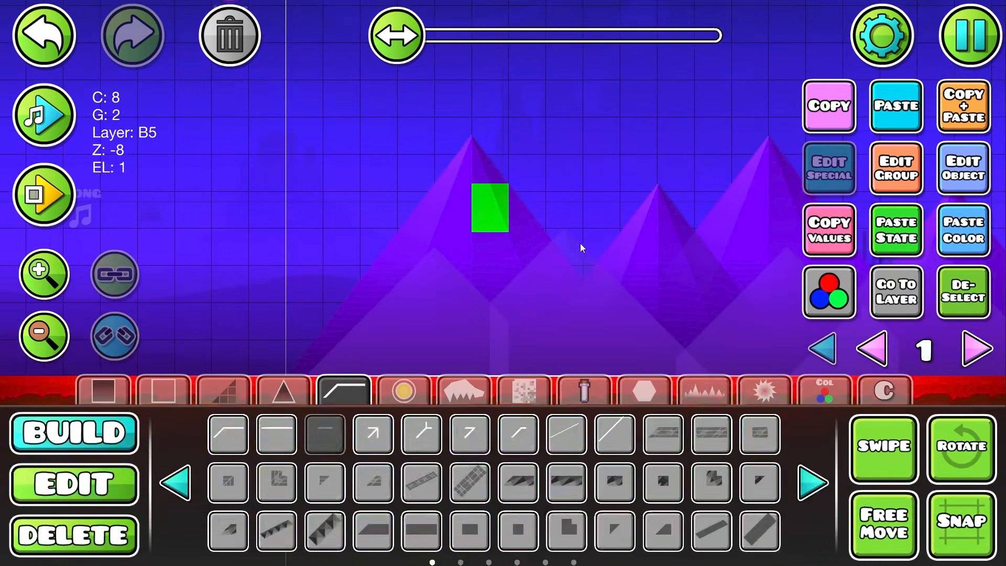
{"action": "left_click", "coordinate": [705, 391]}
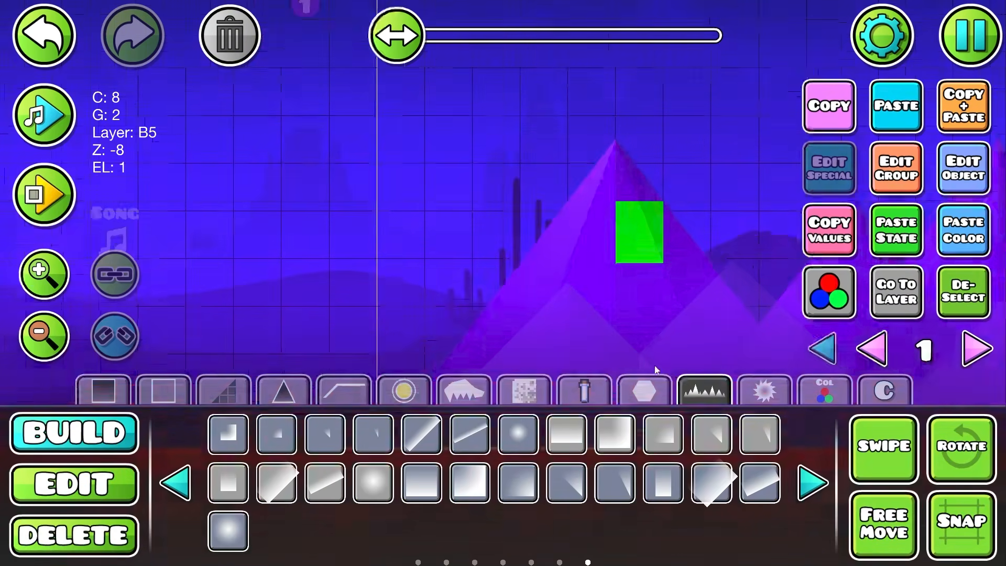
{"action": "left_click", "coordinate": [644, 391]}
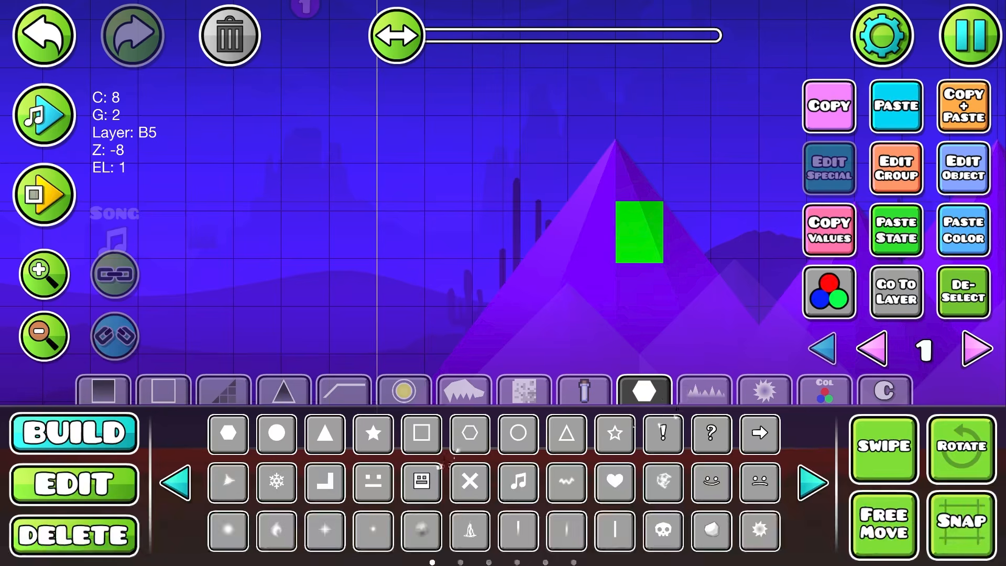
{"action": "left_click", "coordinate": [613, 128]}
{"action": "key", "text": "2"}
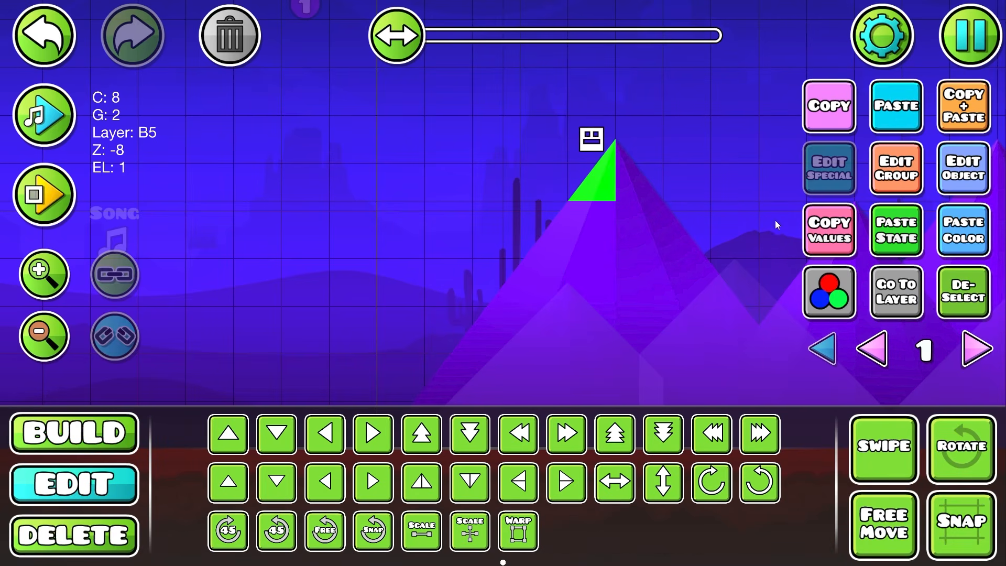
{"action": "left_click", "coordinate": [593, 139]}
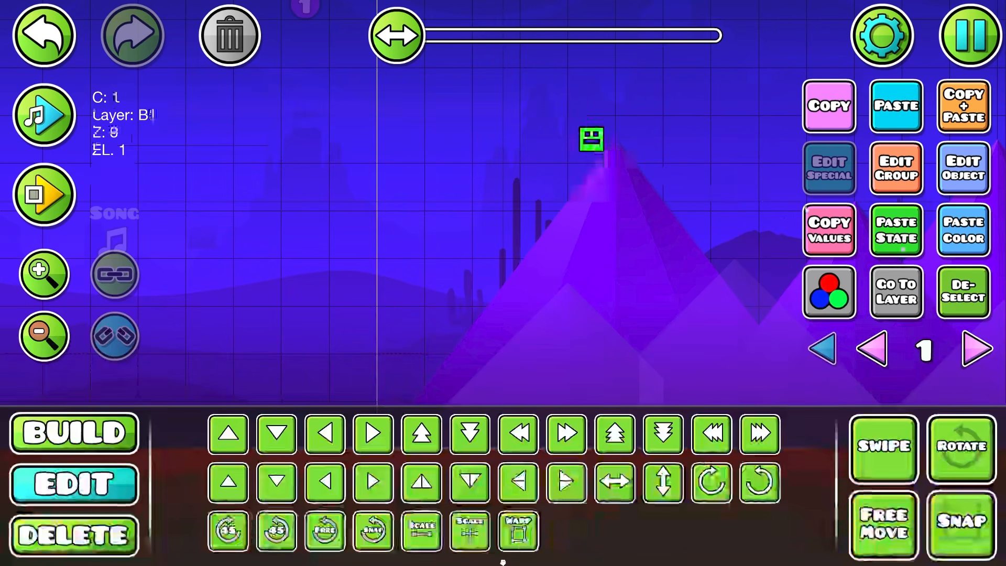
{"action": "left_click_drag", "start_coordinate": [600, 152], "coordinate": [612, 128]}
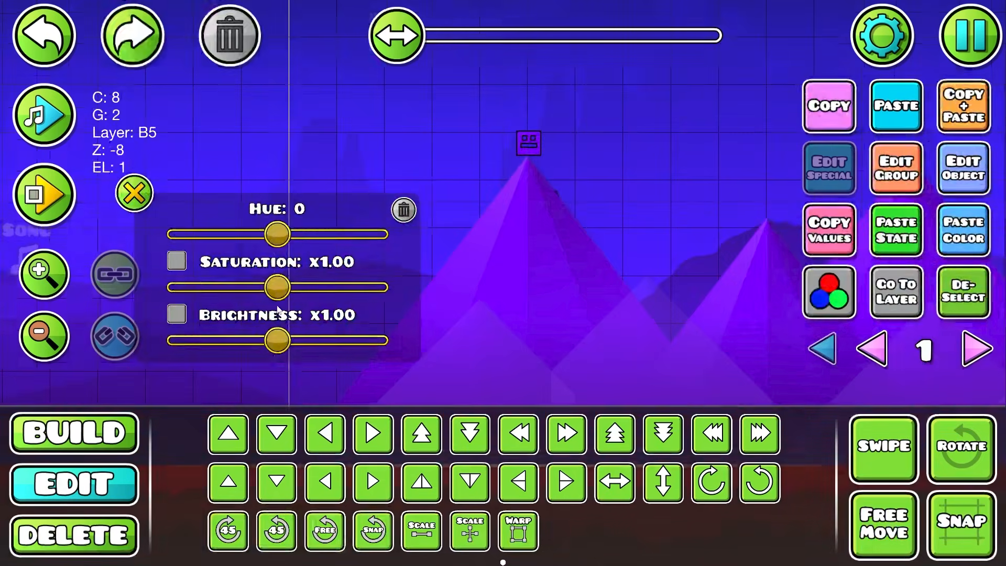
- Set the summit icon's saturation to x0.64 and its brightness to x2.00, and playtest the level
{"action": "left_click_drag", "start_coordinate": [241, 288], "coordinate": [238, 287]}
{"action": "left_click", "coordinate": [278, 341]}
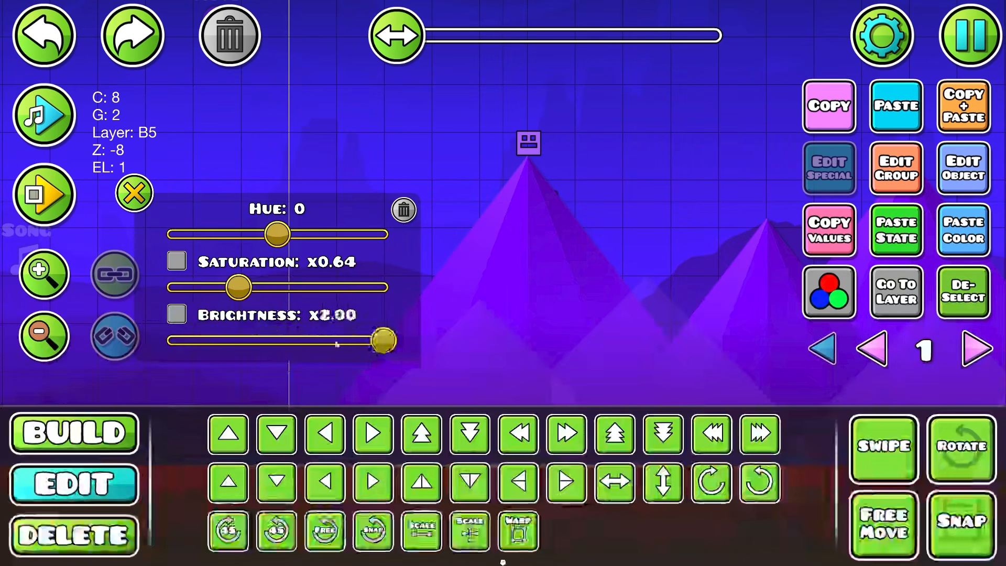
{"action": "left_click", "coordinate": [177, 314]}
{"action": "left_click_drag", "start_coordinate": [277, 341], "coordinate": [410, 357]}
{"action": "left_click", "coordinate": [134, 193]}
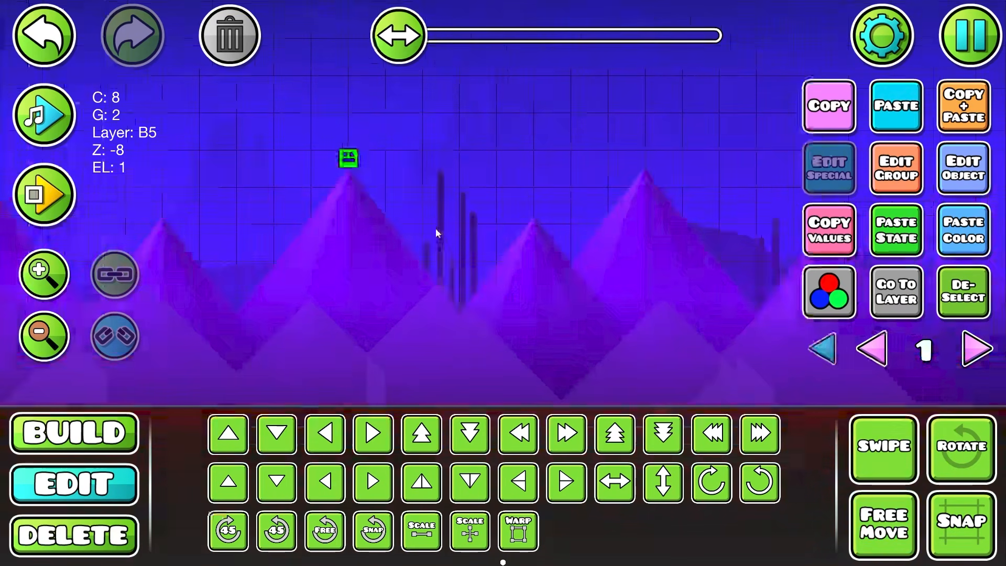
{"action": "left_click_drag", "start_coordinate": [518, 181], "coordinate": [535, 206]}
{"action": "left_click", "coordinate": [44, 194]}
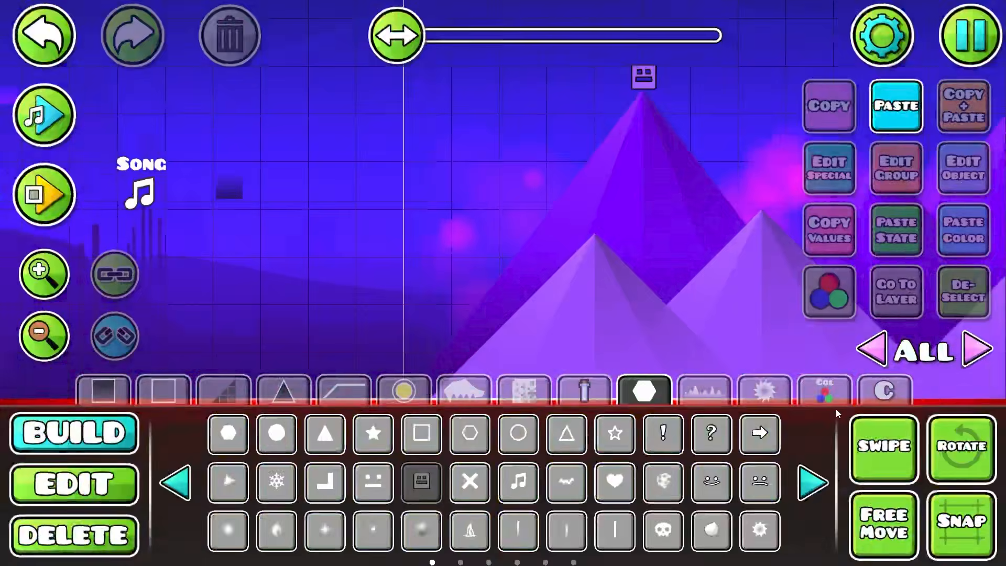
- Place a BG Speed trigger in the empty area before the level's start line
{"action": "left_click", "coordinate": [827, 396]}
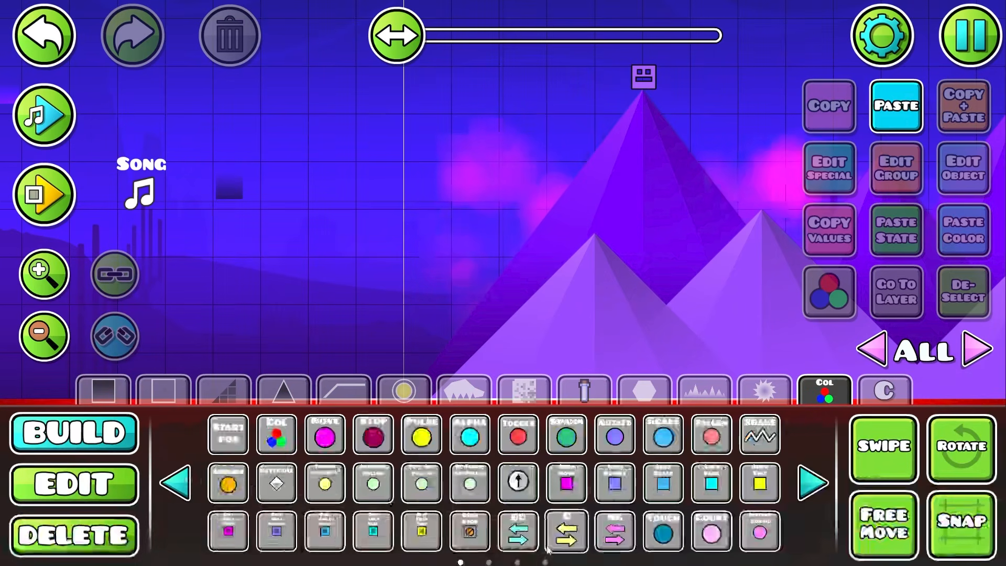
{"action": "left_click", "coordinate": [811, 485]}
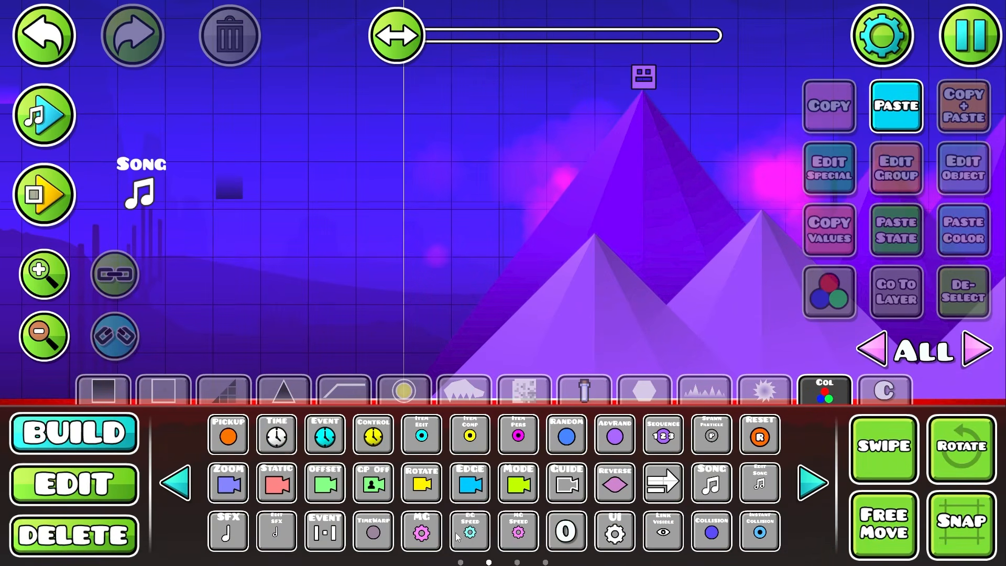
{"action": "left_click", "coordinate": [301, 108]}
- Try a background speed of 1.10 for both Mod X and Mod Y on the new trigger
{"action": "left_click", "coordinate": [963, 169]}
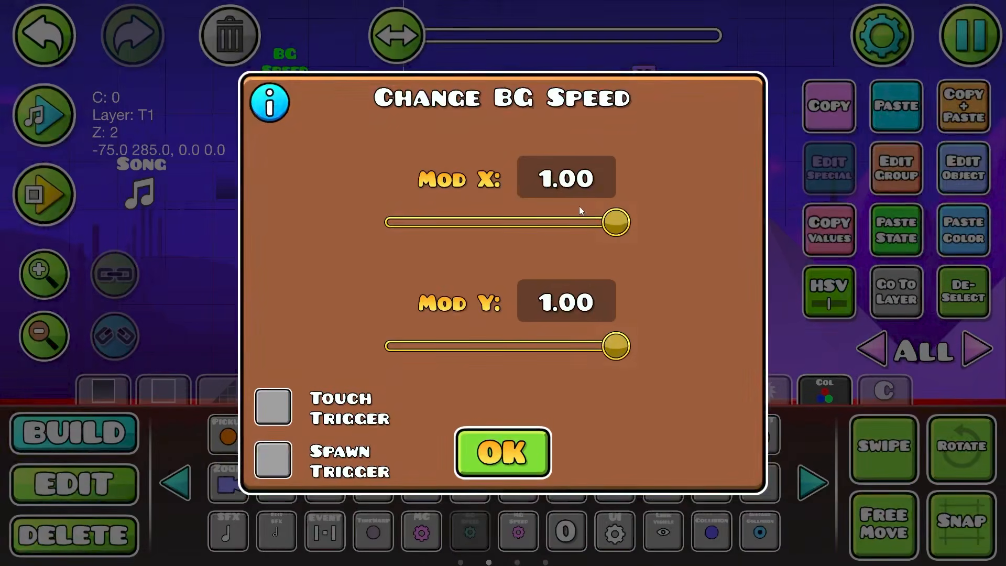
{"action": "key", "text": "BackSpace"}
{"action": "type", "text": "5"}
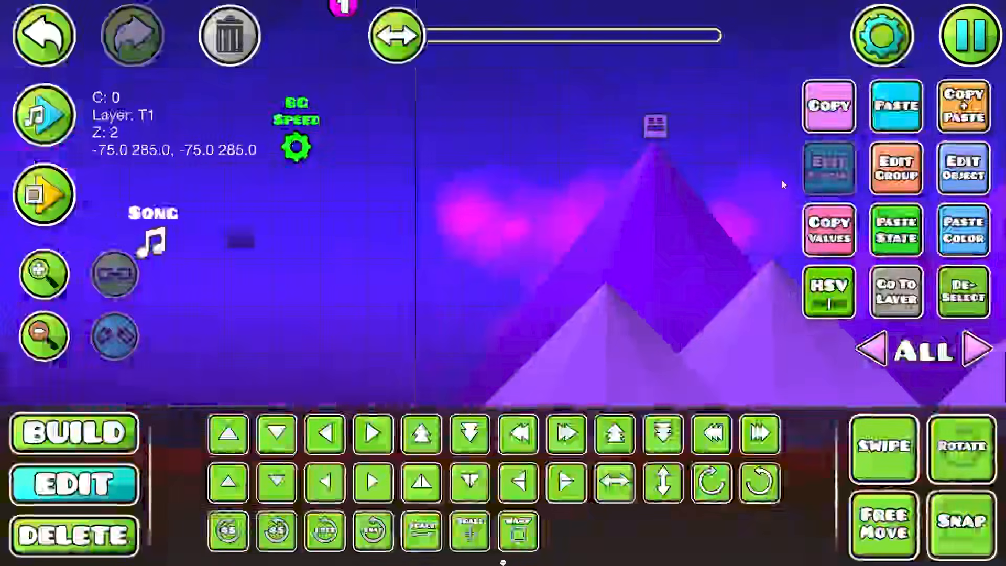
{"action": "left_click", "coordinate": [829, 168]}
{"action": "left_click", "coordinate": [575, 184]}
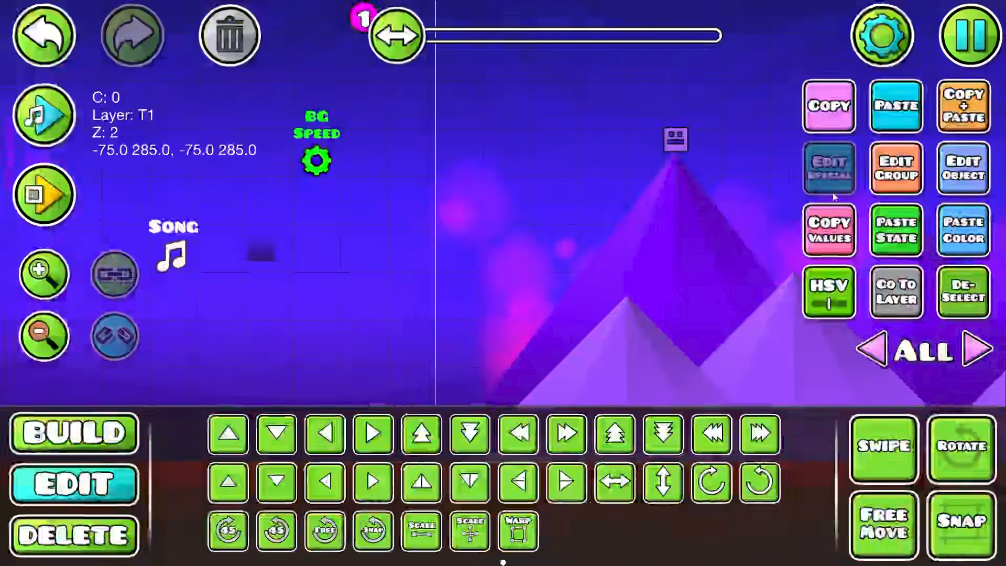
- Set the BG Speed trigger's Mod X to 0.15 and its Mod Y to 1.00
{"action": "left_click", "coordinate": [834, 194]}
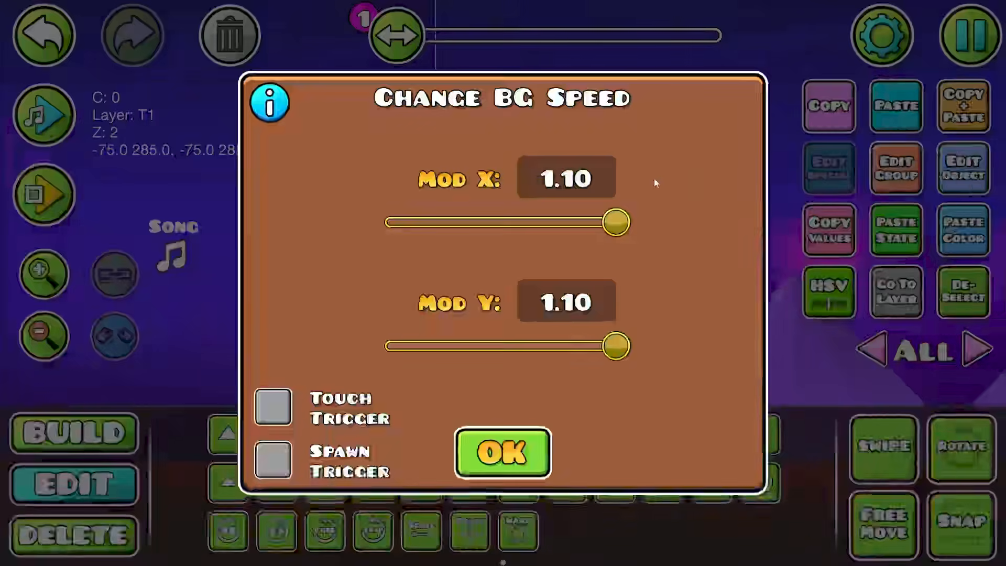
{"action": "left_click_drag", "start_coordinate": [623, 226], "coordinate": [609, 231]}
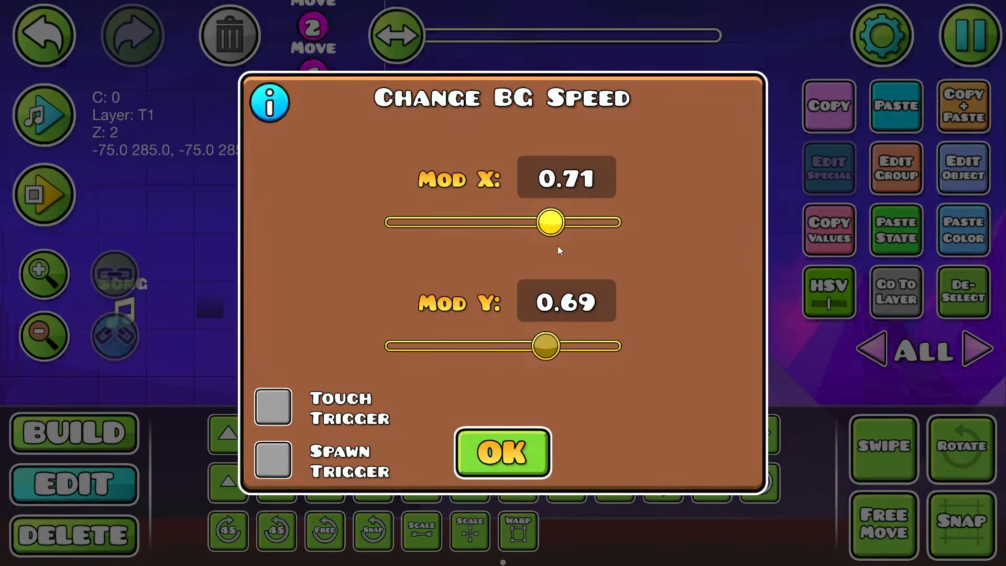
{"action": "left_click_drag", "start_coordinate": [555, 349], "coordinate": [615, 346]}
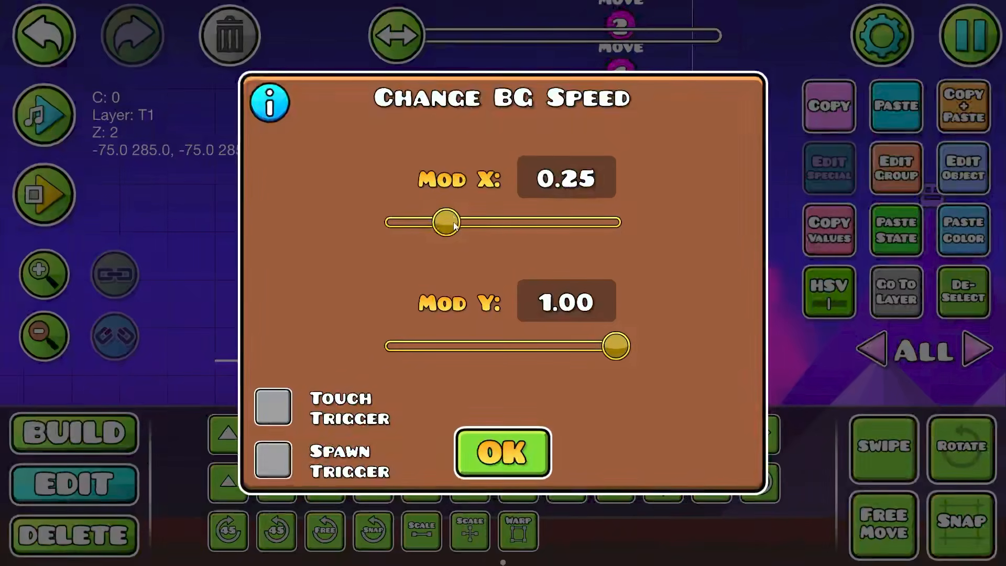
{"action": "left_click", "coordinate": [593, 187]}
{"action": "key", "text": "BackSpace"}
{"action": "type", "text": "5"}
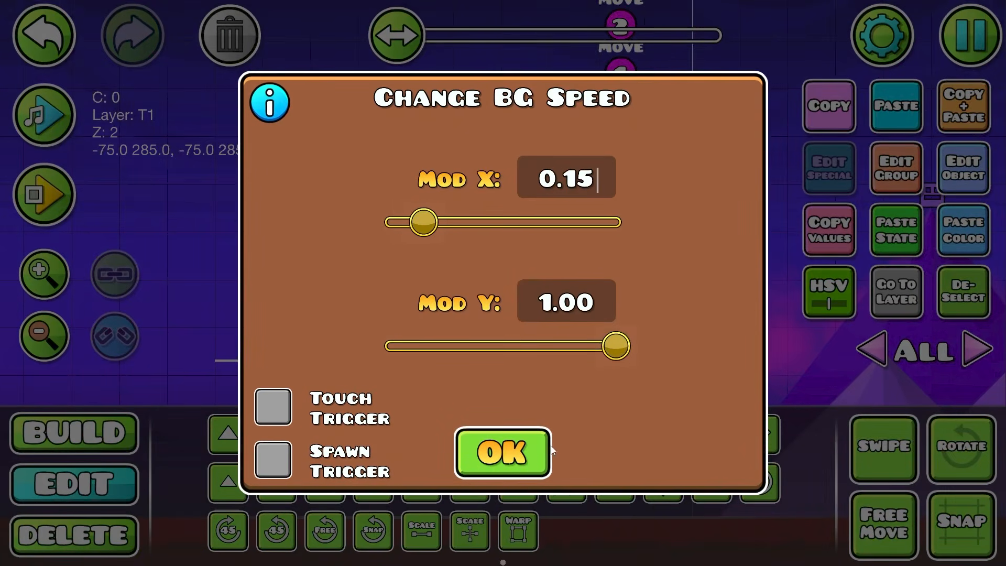
{"action": "left_click", "coordinate": [502, 452]}
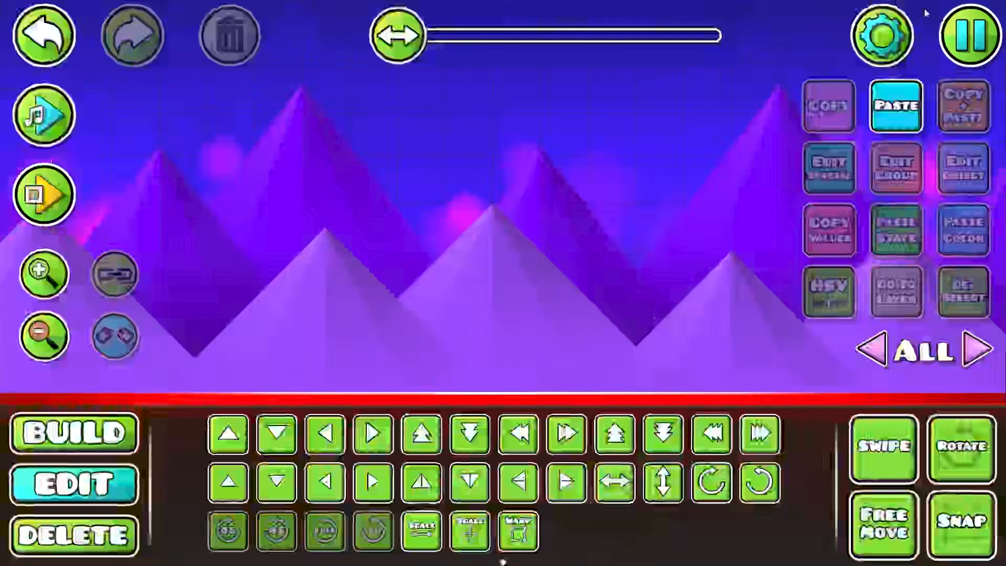
- Hide the editor grid and playtest the level to check the background's motion
{"action": "left_click", "coordinate": [970, 36]}
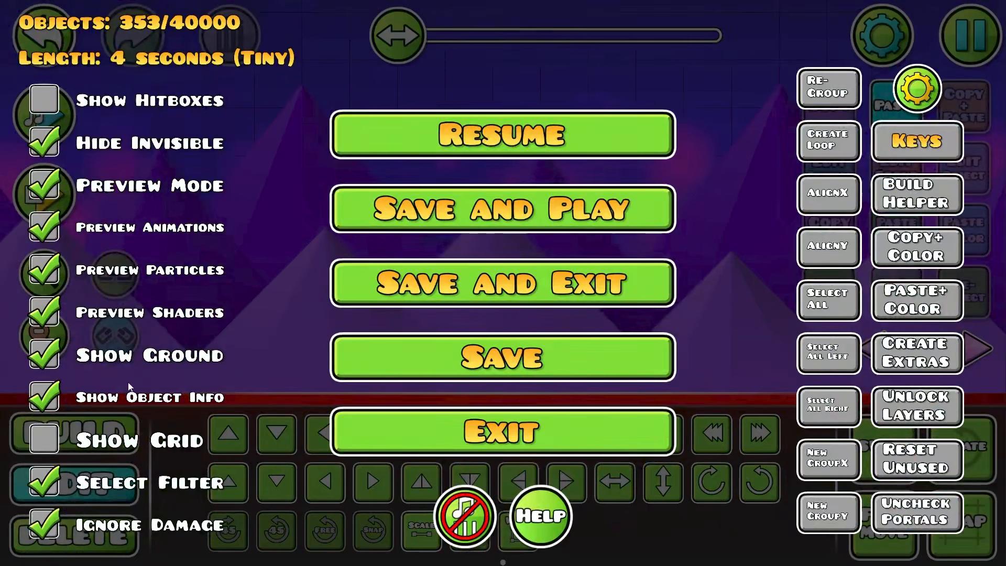
{"action": "left_click", "coordinate": [446, 149]}
{"action": "key", "text": "Return"}
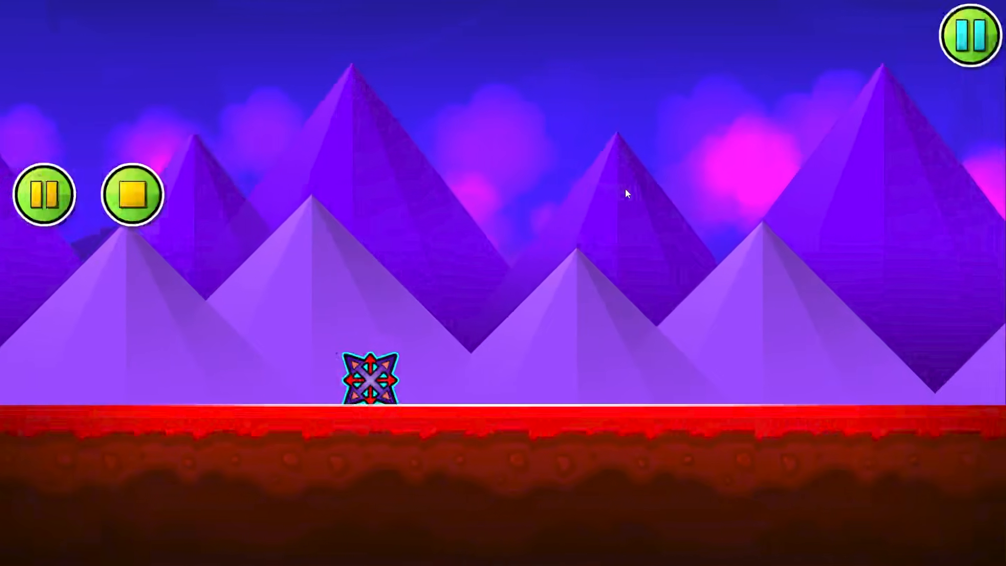
- Change the level's background texture to the one with clouds above a jagged mountain range
{"action": "left_click", "coordinate": [895, 51]}
{"action": "left_click", "coordinate": [839, 73]}
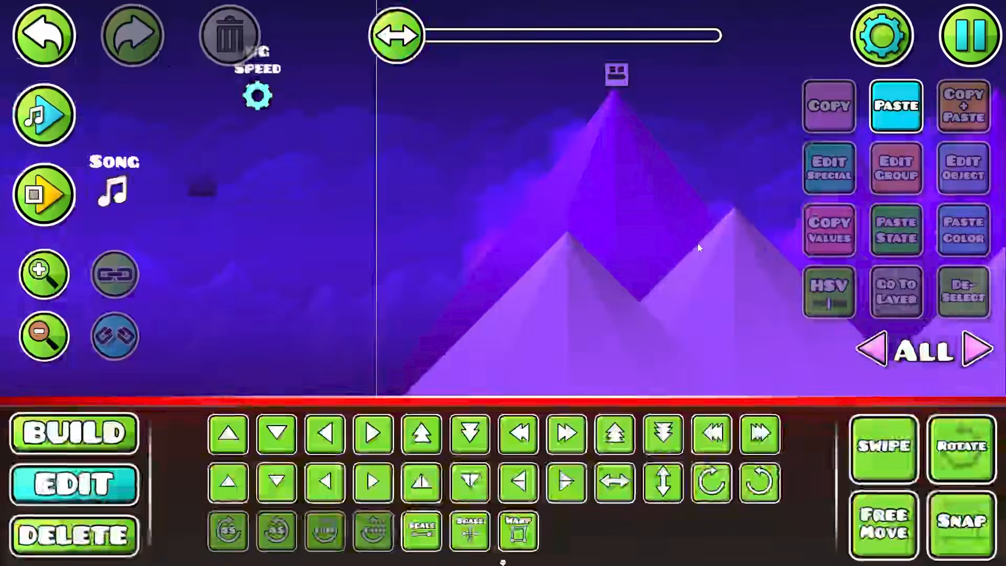
{"action": "left_click_drag", "start_coordinate": [698, 247], "coordinate": [581, 285]}
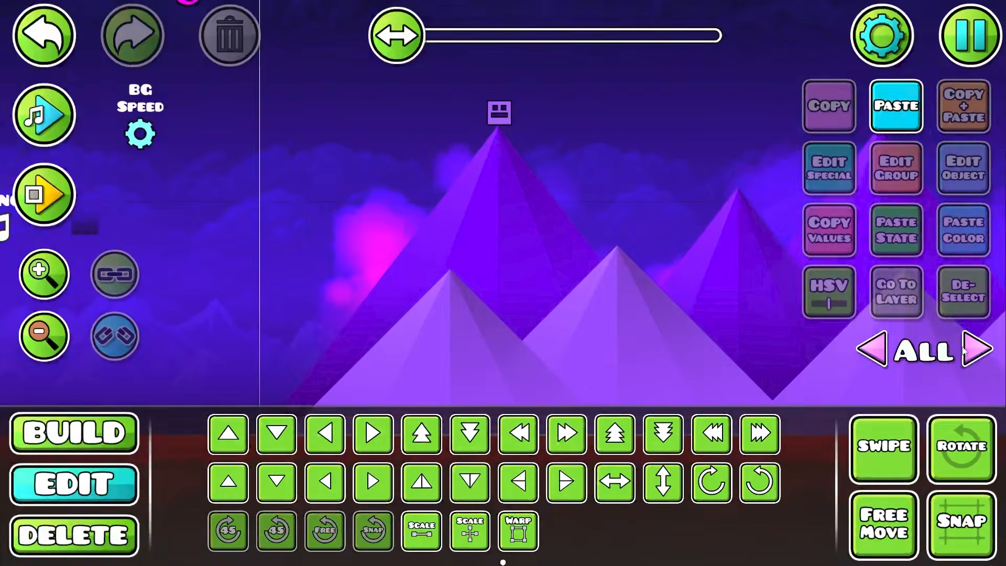
- Increase the PosVar X and Y spread of the cloud particle object on editor layer 2
{"action": "key", "text": "Right"}
{"action": "key", "text": "Right"}
{"action": "key", "text": "Right"}
{"action": "key", "text": "Right"}
{"action": "key", "text": "Left"}
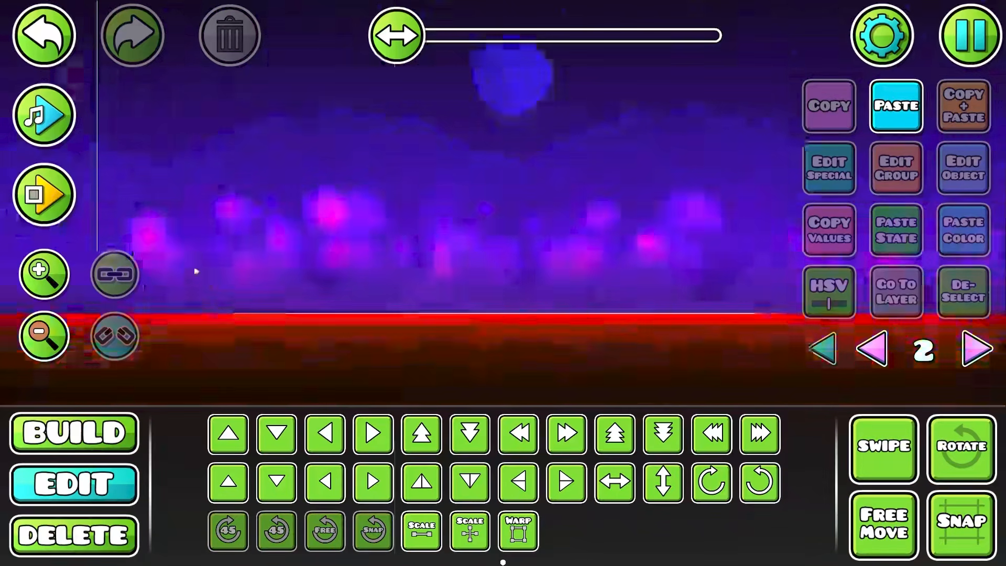
{"action": "left_click", "coordinate": [197, 269]}
{"action": "left_click", "coordinate": [826, 177]}
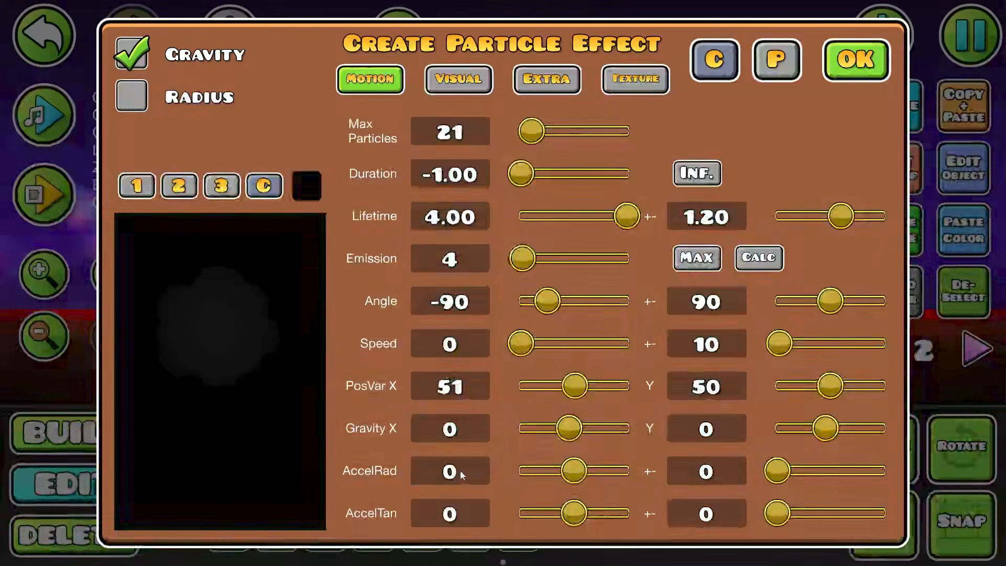
{"action": "left_click_drag", "start_coordinate": [577, 386], "coordinate": [592, 397]}
{"action": "left_click_drag", "start_coordinate": [830, 385], "coordinate": [842, 386]}
{"action": "left_click", "coordinate": [465, 80]}
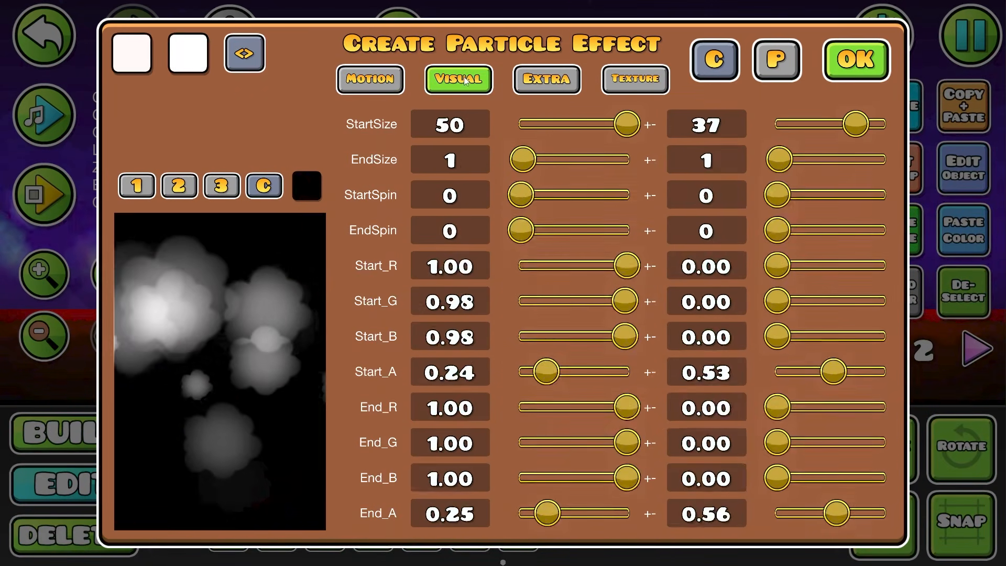
{"action": "left_click", "coordinate": [370, 79]}
{"action": "left_click", "coordinate": [856, 59]}
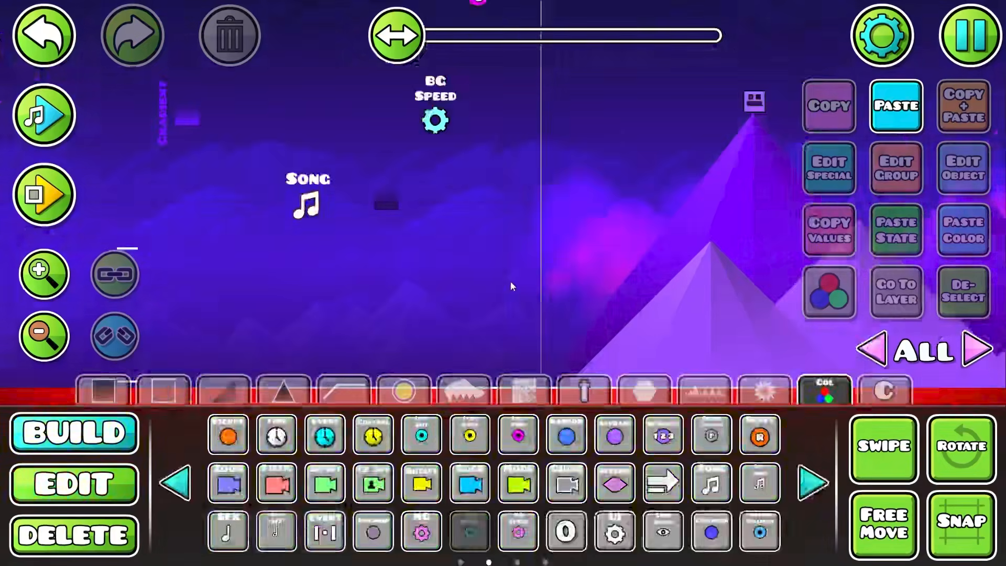
- Place a custom particle object in the sky above the mountains
{"action": "left_click", "coordinate": [816, 475]}
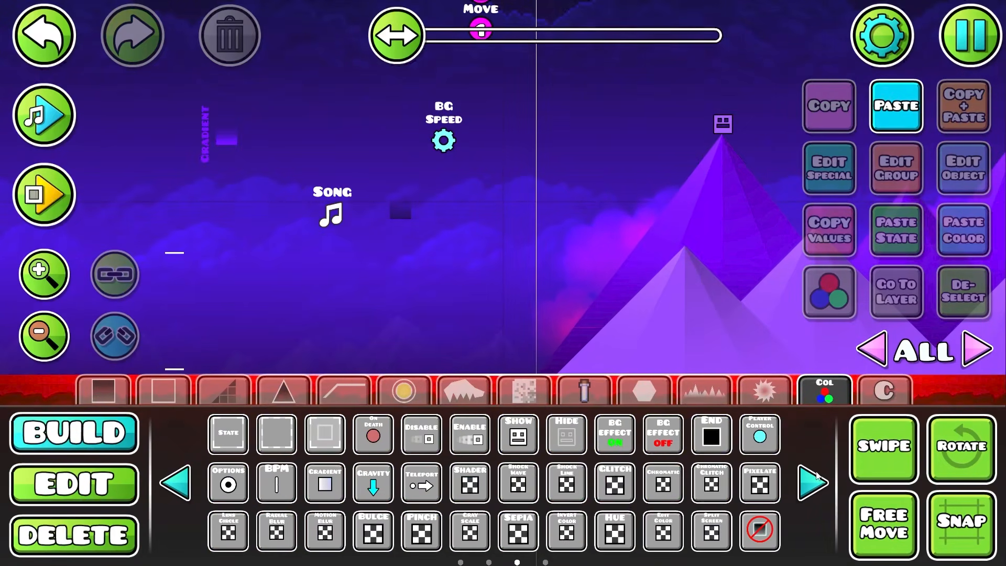
{"action": "left_click", "coordinate": [464, 390]}
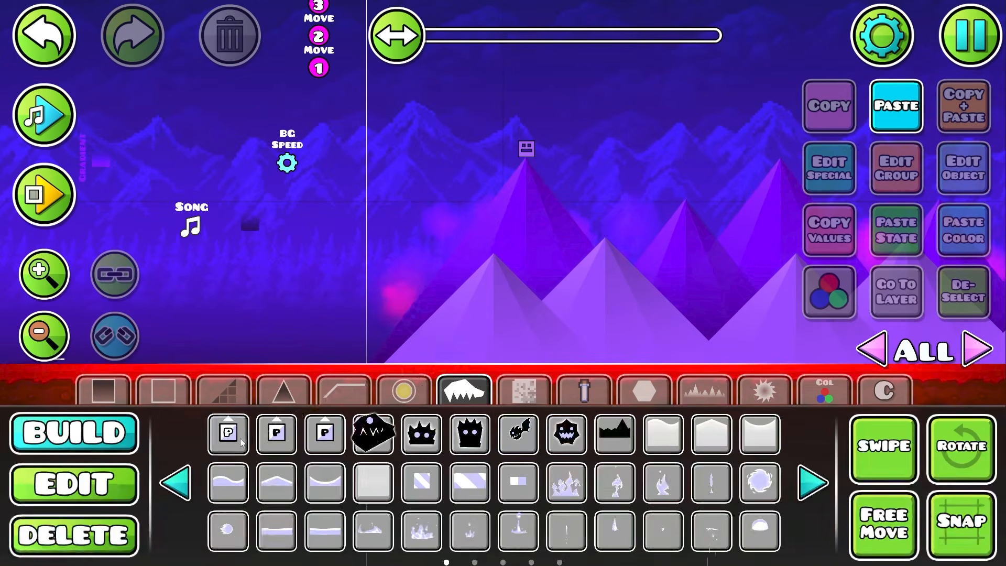
{"action": "left_click", "coordinate": [688, 115]}
{"action": "key", "text": "2"}
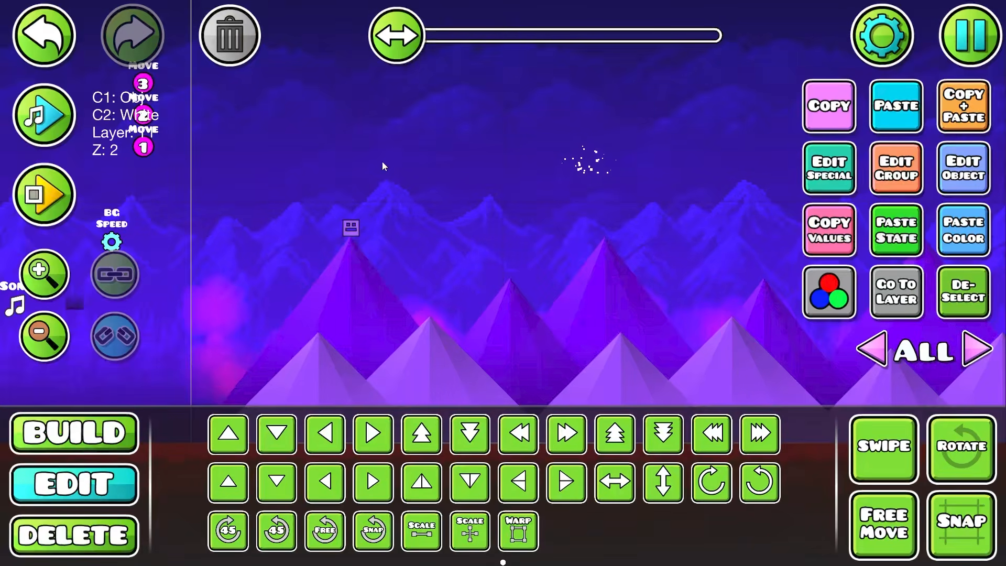
{"action": "key", "text": "1"}
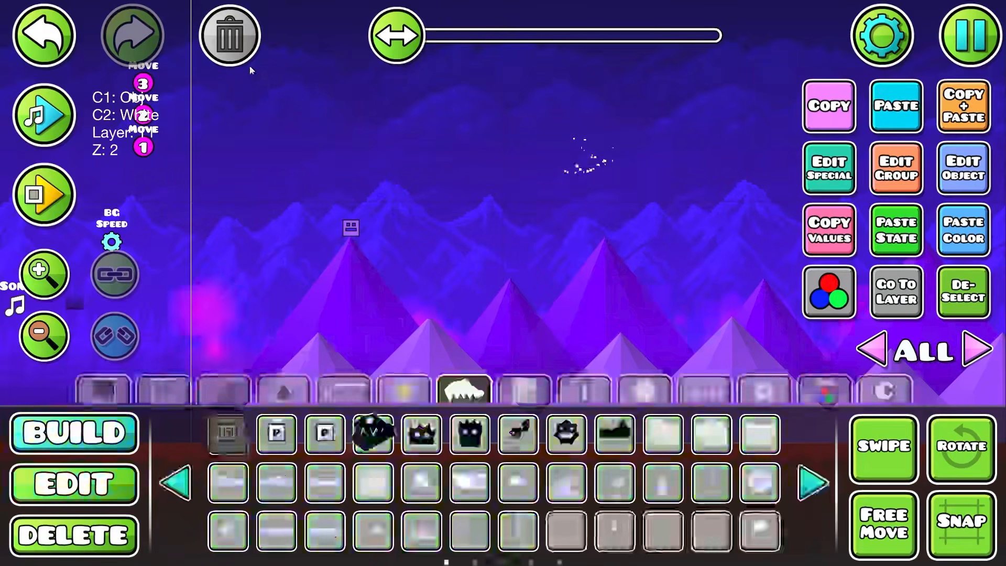
{"action": "key", "text": "2"}
- Copy the values of the block at the mountains' base and paste its state onto the new particle object
{"action": "left_click", "coordinate": [514, 377]}
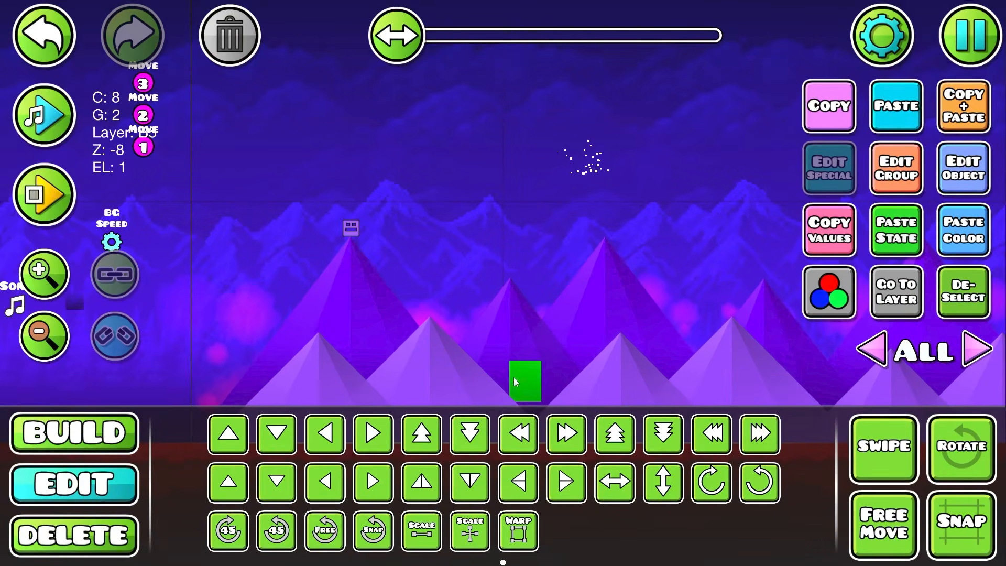
{"action": "left_click", "coordinate": [828, 242]}
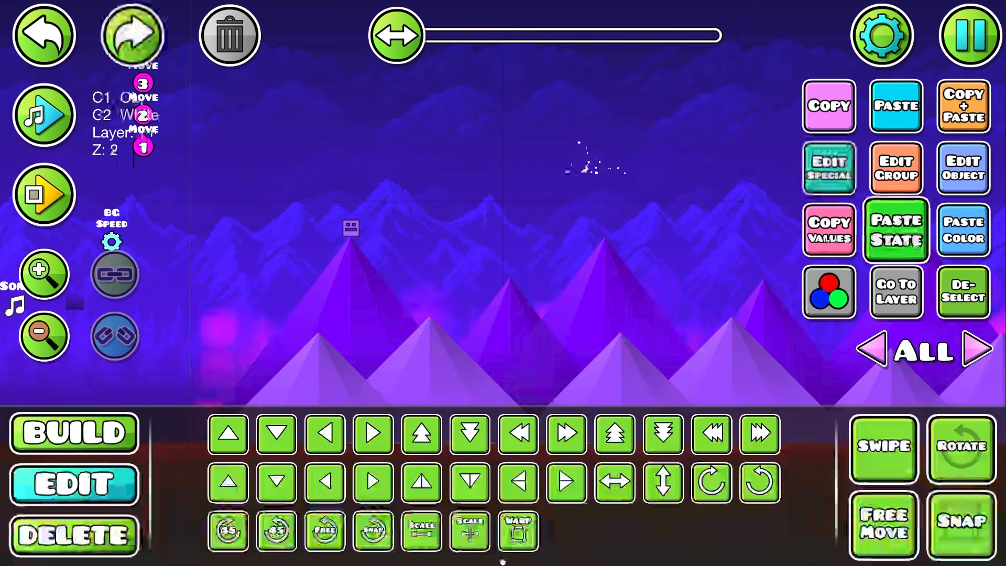
{"action": "left_click", "coordinate": [917, 244]}
- Give the new particle effect the snowflake texture and set its StartSize to 25 with a variation of 21
{"action": "left_click", "coordinate": [829, 168]}
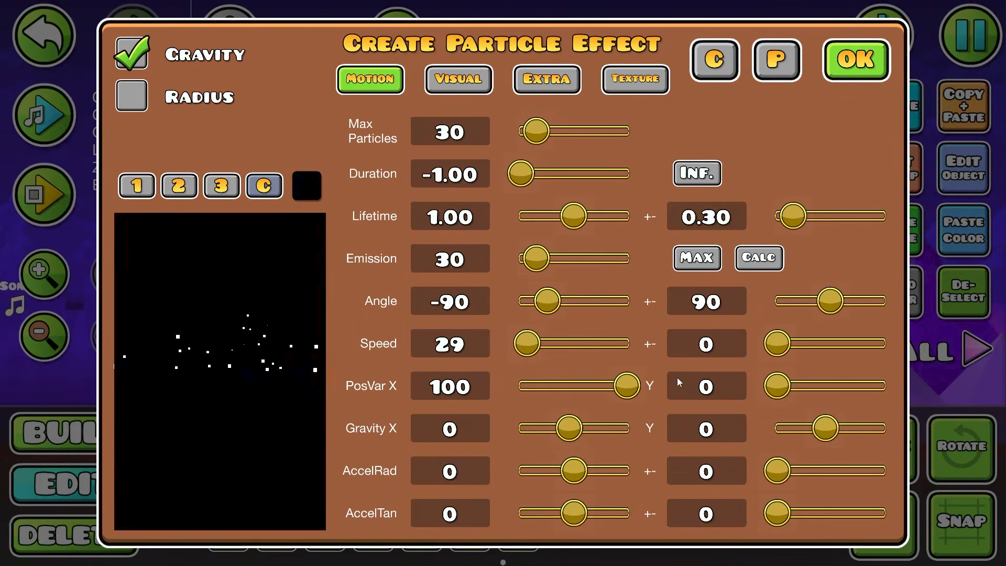
{"action": "left_click", "coordinate": [656, 89]}
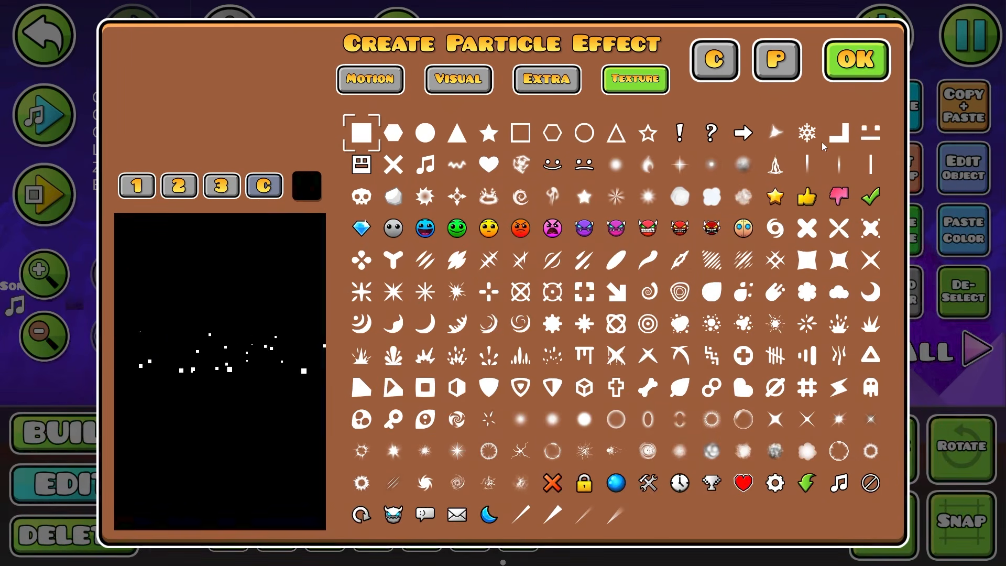
{"action": "left_click", "coordinate": [458, 78]}
{"action": "left_click_drag", "start_coordinate": [523, 124], "coordinate": [577, 134]}
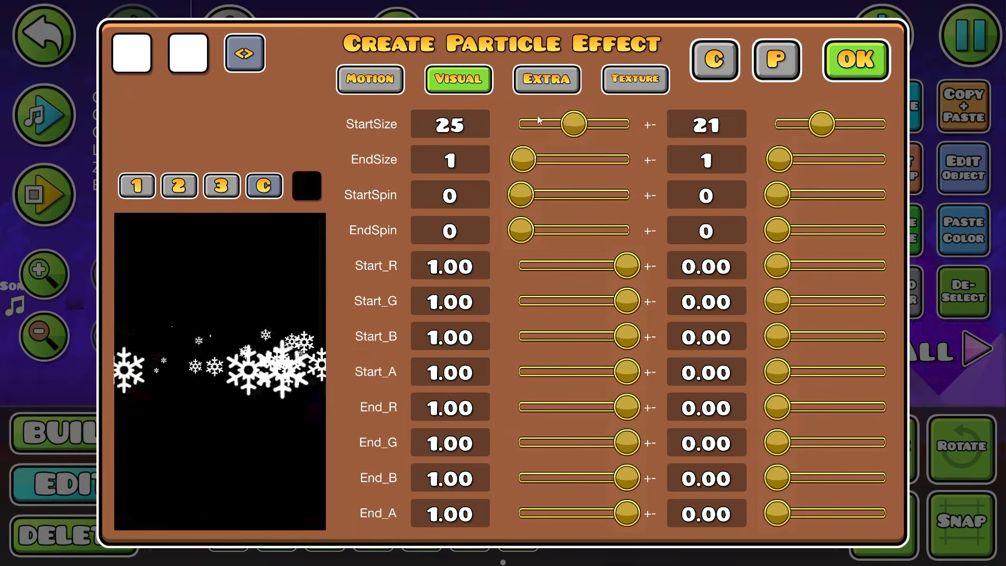
- Set the snowflakes' Angle to 121 ± 0, Speed to 92 and Gravity Y to -22, and enable Start Size = End
{"action": "left_click", "coordinate": [370, 78]}
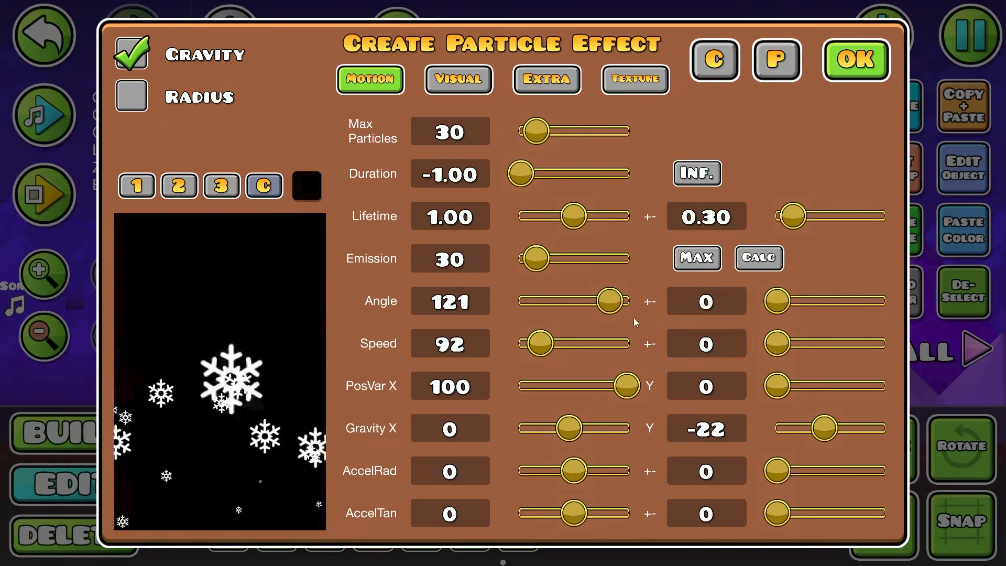
{"action": "left_click", "coordinate": [464, 80]}
{"action": "left_click", "coordinate": [546, 79]}
{"action": "left_click", "coordinate": [388, 385]}
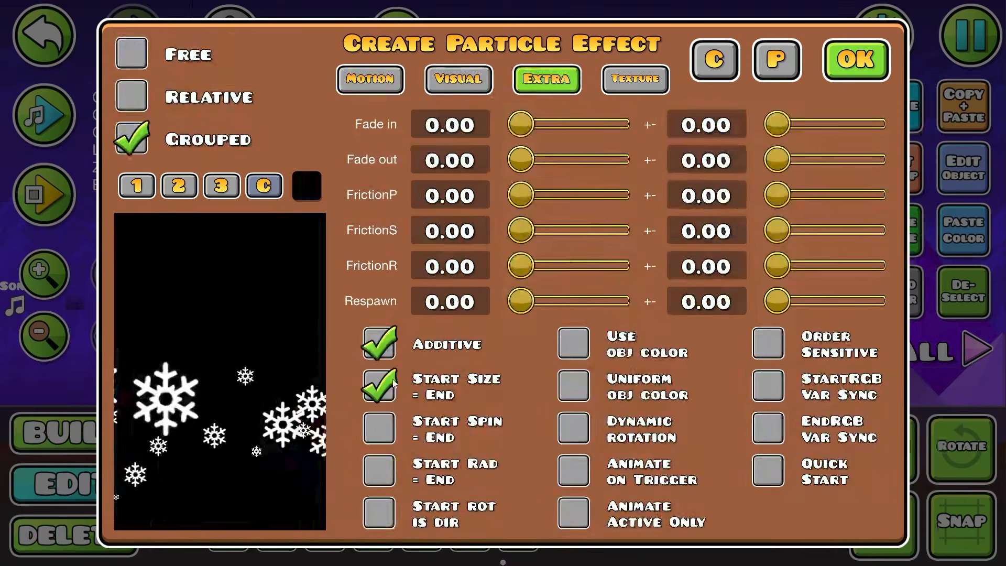
- Set the snowflakes' EndSize and its variation to 0, and the EndSpin variation to 46
{"action": "left_click", "coordinate": [478, 89]}
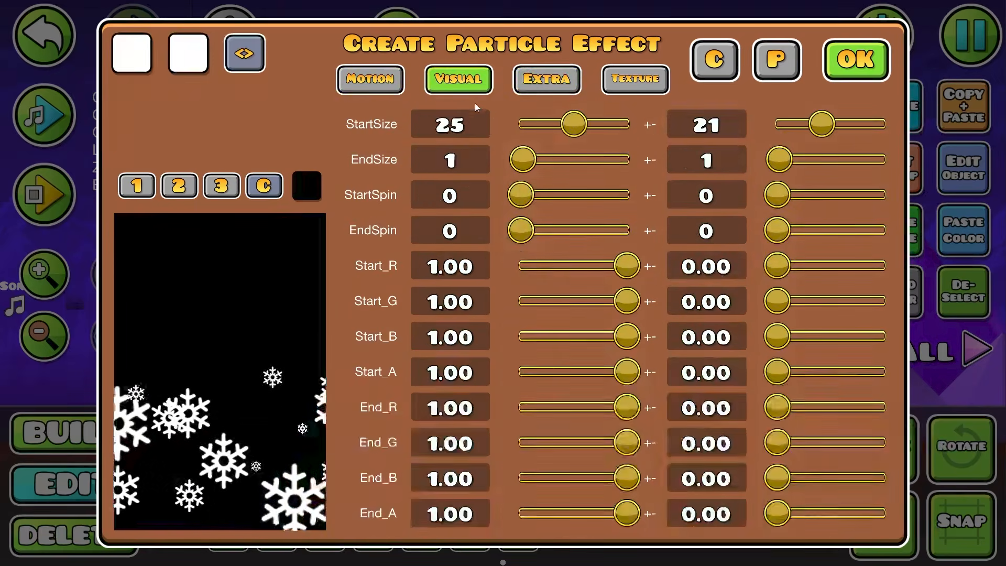
{"action": "left_click", "coordinate": [546, 79]}
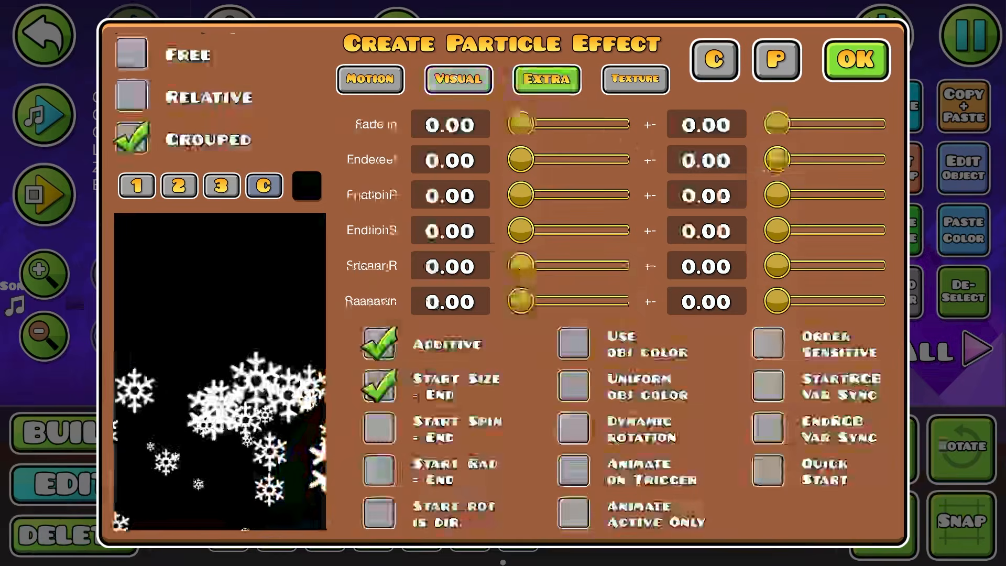
{"action": "left_click", "coordinate": [459, 80]}
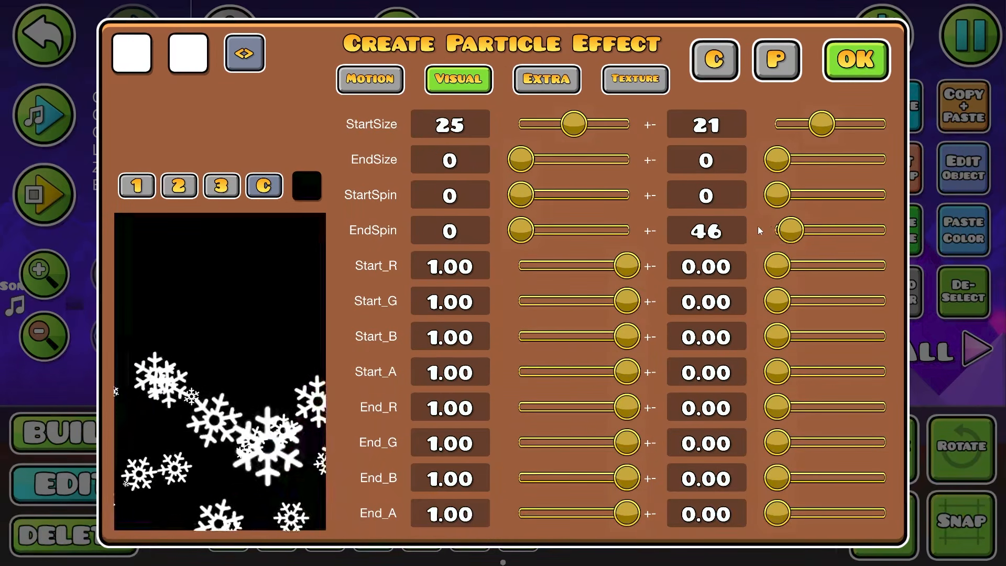
- Set the snowflakes' StartSpin variation to 25, Max Particles to 47, Lifetime to 5.00, Emission to 5 and Speed to 55
{"action": "left_click", "coordinate": [369, 79]}
{"action": "left_click", "coordinate": [437, 69]}
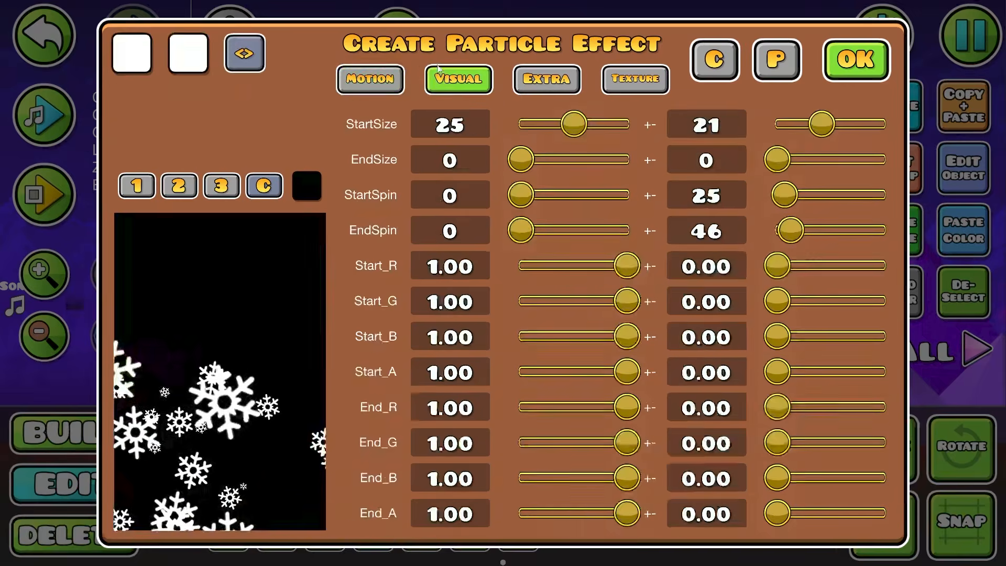
{"action": "left_click", "coordinate": [370, 79]}
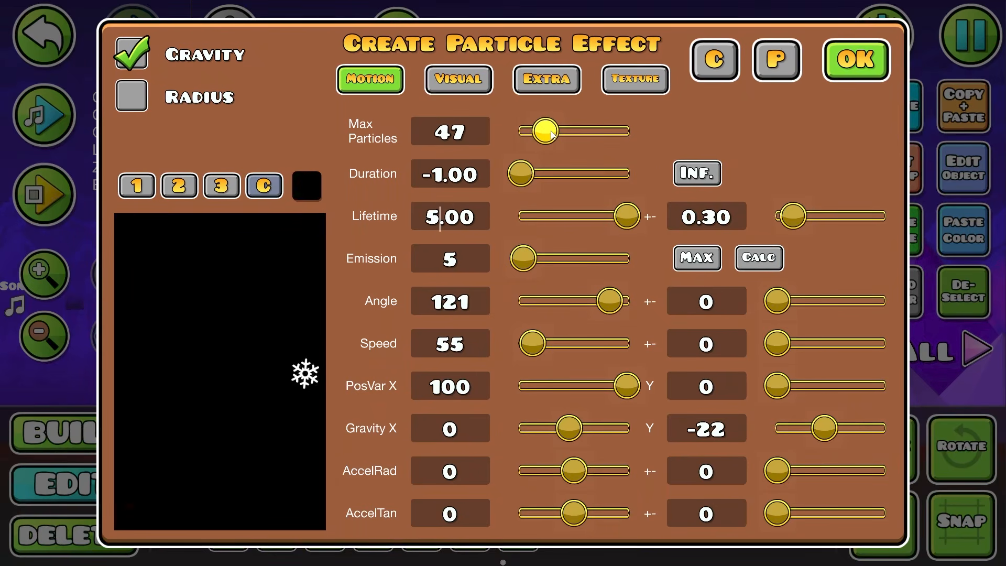
- Set the snowflakes' Start_A to 0.25 ± 0.60 and End_A to 0.29 ± 0.62, and enable Use Obj Color
{"action": "left_click", "coordinate": [459, 79]}
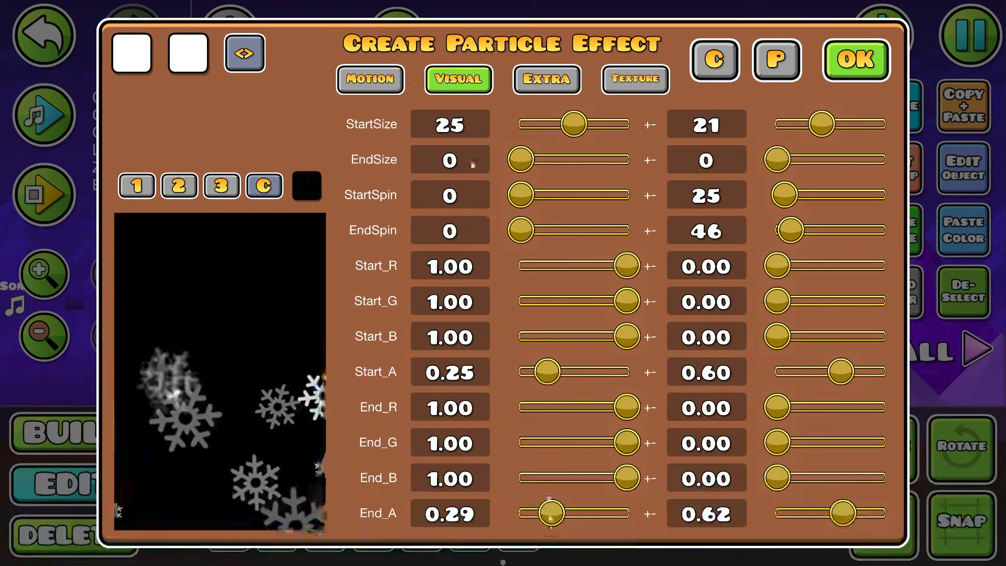
{"action": "left_click", "coordinate": [188, 53]}
{"action": "left_click", "coordinate": [503, 506]}
{"action": "left_click", "coordinate": [546, 79]}
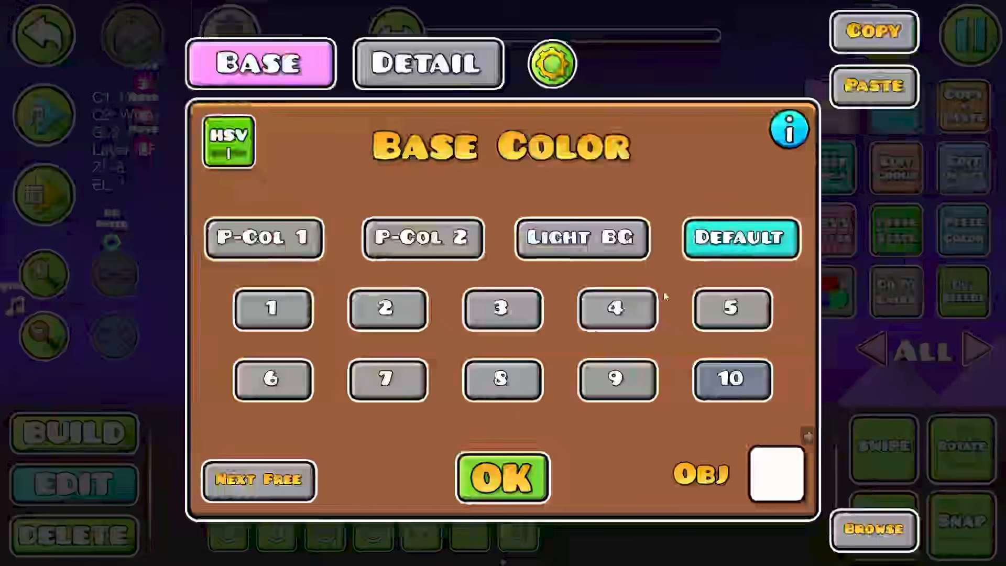
- Assign colour channel 8 to the snowflake object's base and channel 9 to its detail
{"action": "left_click", "coordinate": [489, 377]}
{"action": "left_click", "coordinate": [427, 63]}
{"action": "left_click", "coordinate": [615, 377]}
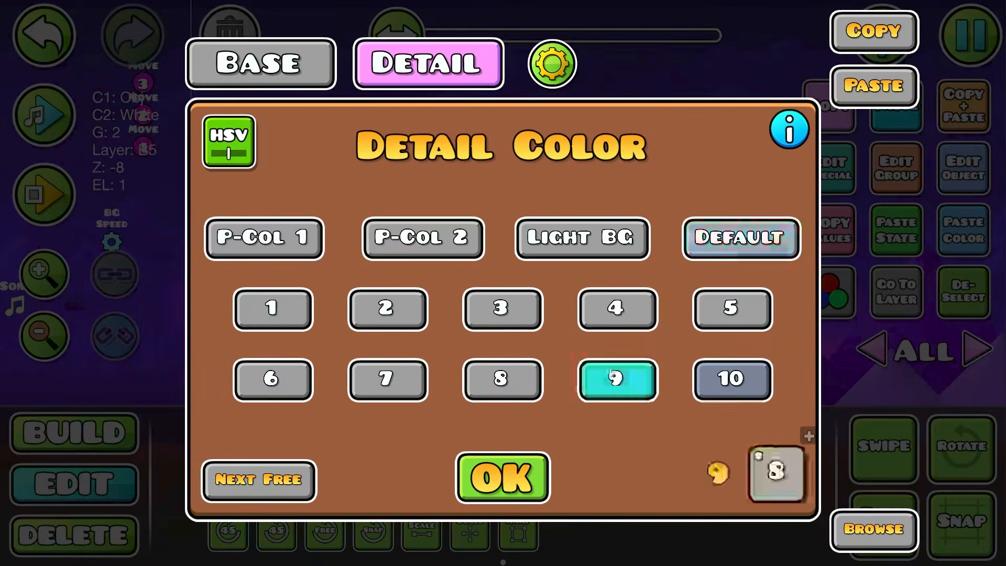
{"action": "left_click", "coordinate": [503, 476]}
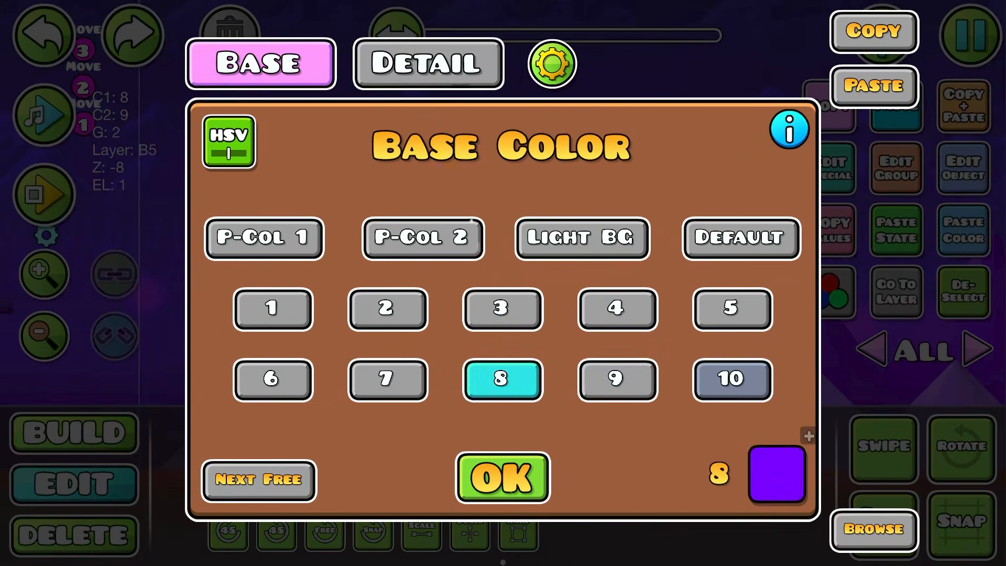
- Change the snowflake object's detail colour to channel 8
{"action": "left_click", "coordinate": [426, 63]}
{"action": "left_click", "coordinate": [615, 377]}
{"action": "left_click", "coordinate": [503, 475]}
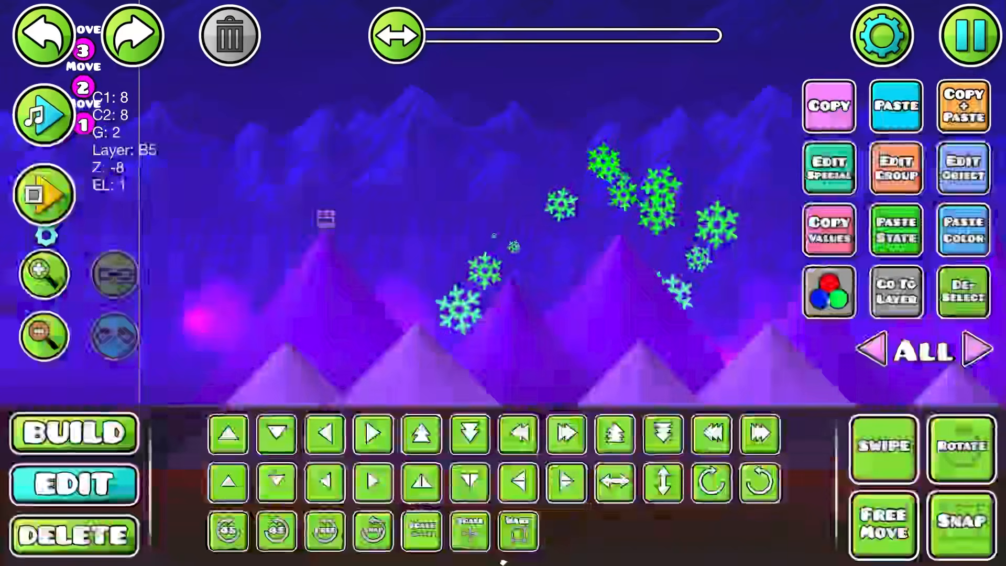
- Adjust the snowflakes' HSV to saturation x0.22 and brightness x1.64 for the first colour, and brighten the second colour as well
{"action": "left_click", "coordinate": [829, 294]}
{"action": "left_click", "coordinate": [829, 303]}
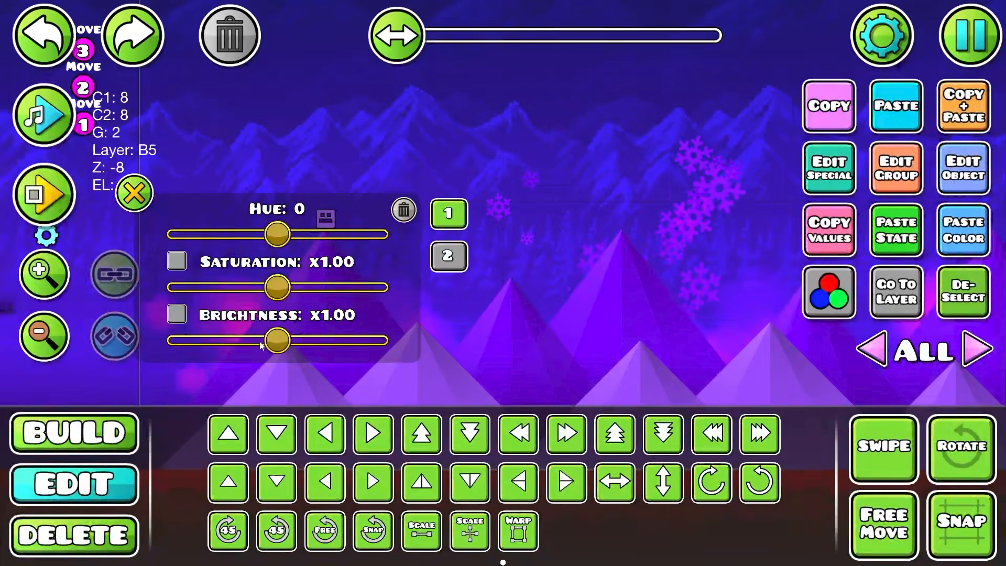
{"action": "left_click_drag", "start_coordinate": [278, 341], "coordinate": [344, 341]}
{"action": "left_click_drag", "start_coordinate": [278, 288], "coordinate": [193, 287]}
{"action": "left_click", "coordinate": [448, 258]}
{"action": "left_click_drag", "start_coordinate": [277, 341], "coordinate": [345, 340]}
{"action": "left_click", "coordinate": [448, 214]}
{"action": "left_click_drag", "start_coordinate": [219, 287], "coordinate": [195, 287]}
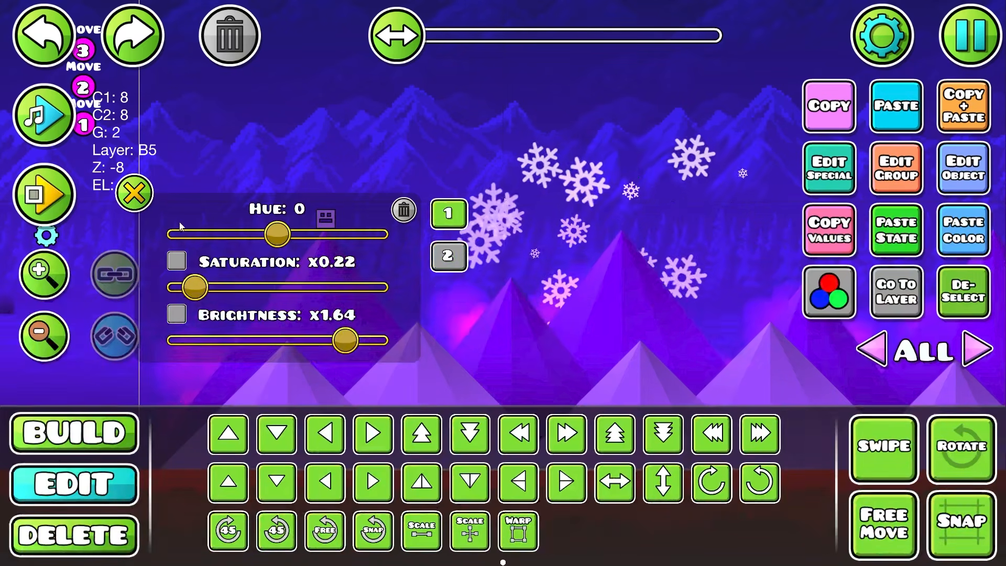
{"action": "left_click", "coordinate": [134, 193]}
- Set the snowflake effect's Emission to 8 and Speed to 23
{"action": "left_click_drag", "start_coordinate": [697, 286], "coordinate": [666, 230]}
{"action": "left_click", "coordinate": [963, 168]}
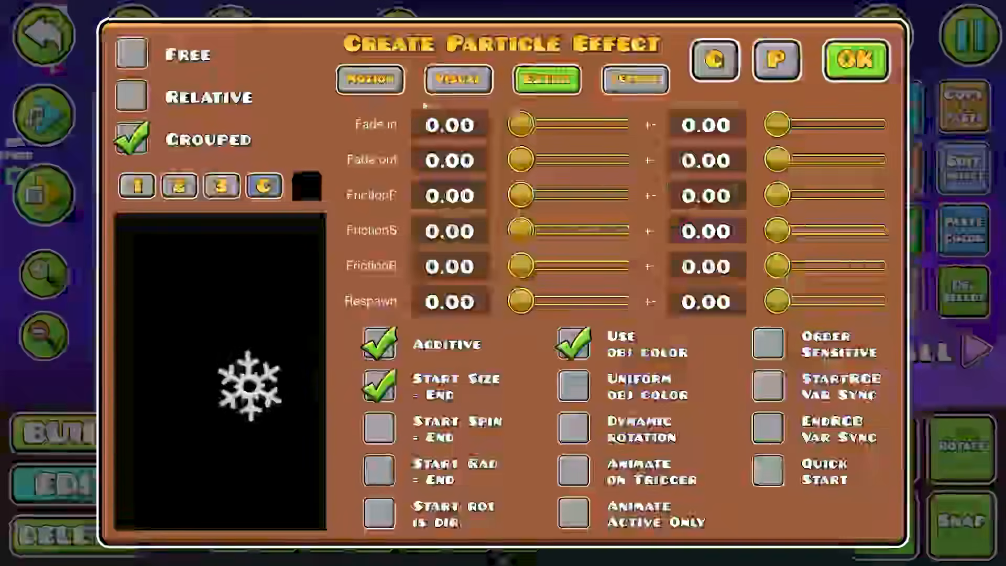
{"action": "left_click", "coordinate": [371, 79]}
{"action": "left_click_drag", "start_coordinate": [533, 355], "coordinate": [526, 350]}
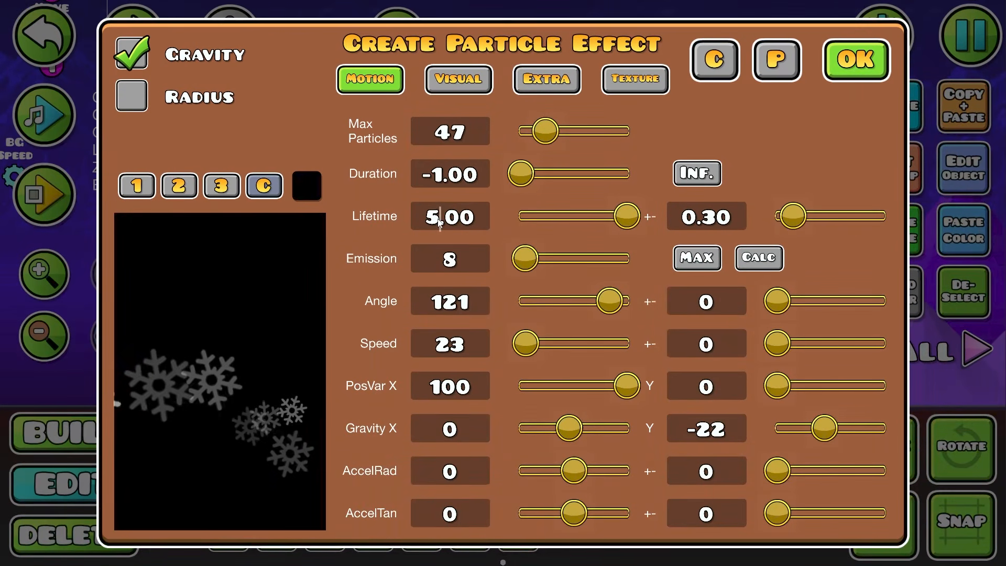
- Set the snowflakes' Fade in and Fade out to 1.00 and apply the particle settings
{"action": "left_click", "coordinate": [546, 80]}
{"action": "left_click_drag", "start_coordinate": [521, 124], "coordinate": [561, 131]}
{"action": "left_click_drag", "start_coordinate": [521, 159], "coordinate": [628, 159]}
{"action": "left_click_drag", "start_coordinate": [561, 125], "coordinate": [628, 124]}
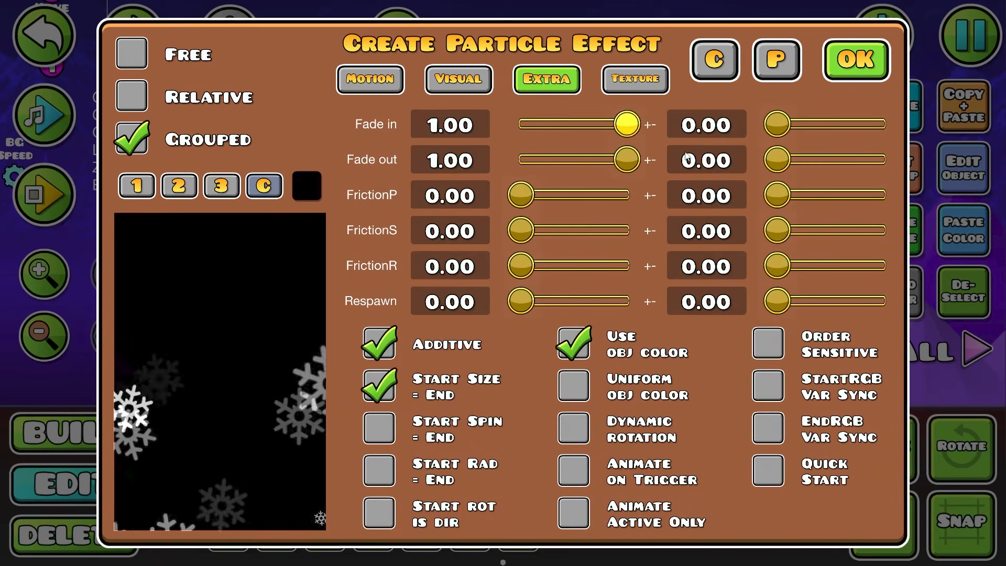
{"action": "left_click", "coordinate": [385, 73]}
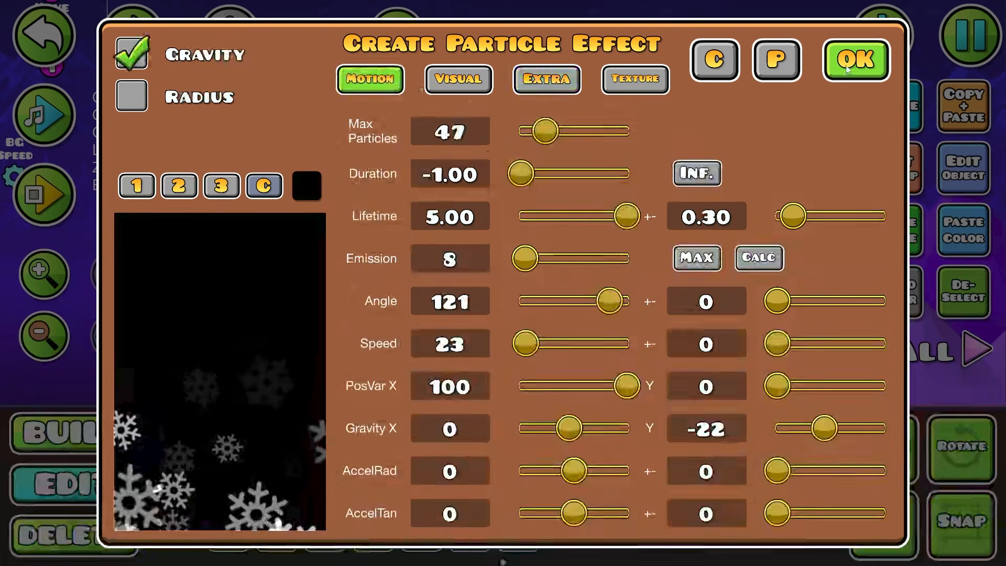
{"action": "left_click", "coordinate": [841, 74]}
- Enable Quick Start for the snowflake effect and apply it
{"action": "left_click", "coordinate": [963, 169]}
{"action": "left_click", "coordinate": [551, 79]}
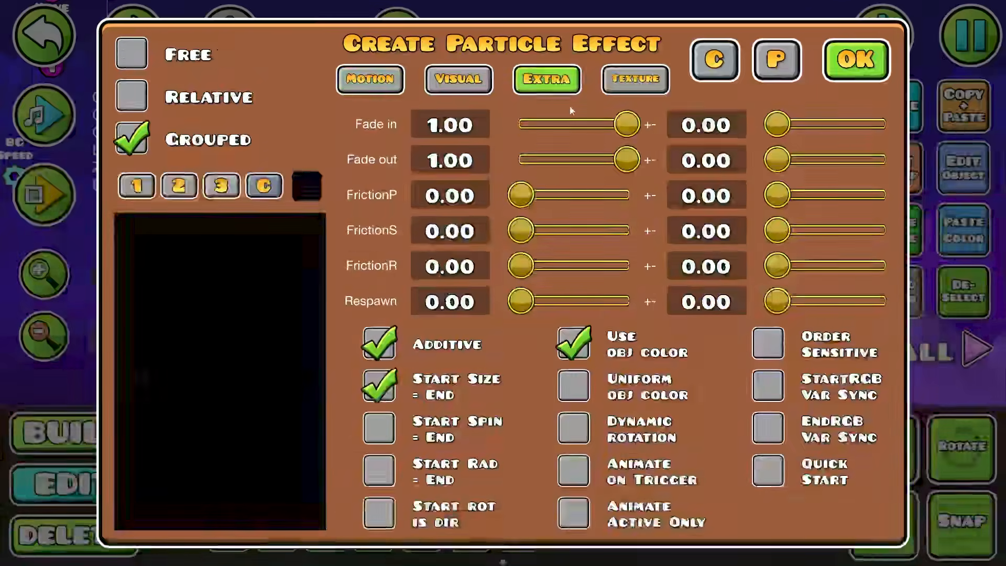
{"action": "left_click", "coordinate": [761, 468]}
{"action": "left_click", "coordinate": [864, 76]}
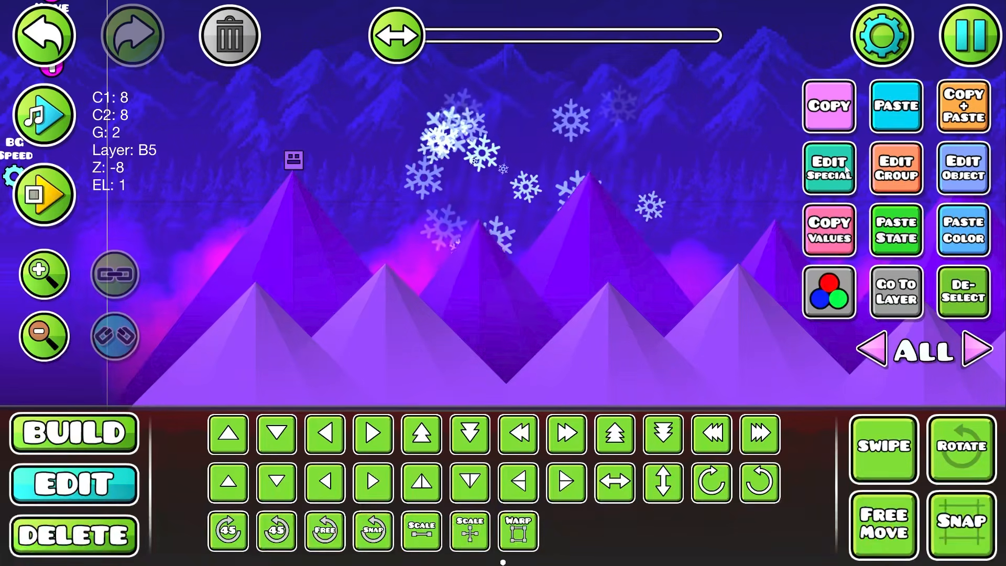
- Set the snowflake effect's PosVar X to 250 and apply it
{"action": "left_click", "coordinate": [846, 169]}
{"action": "key", "text": "BackSpace"}
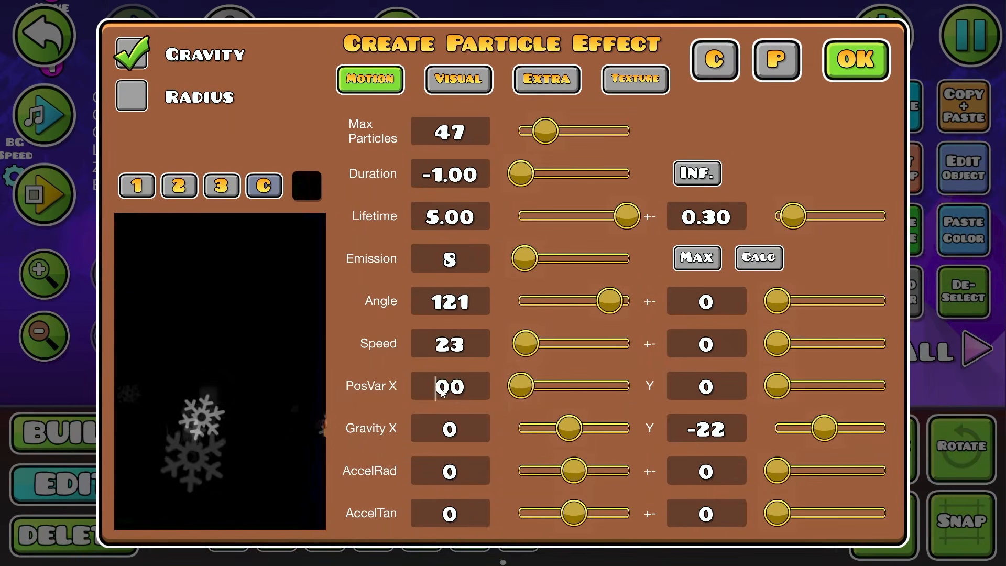
{"action": "type", "text": "25"}
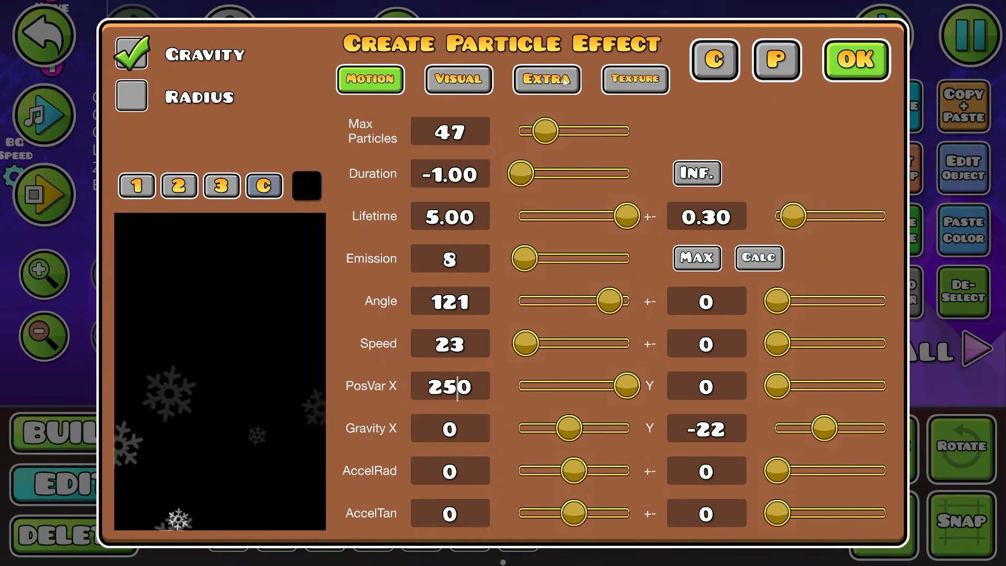
{"action": "left_click", "coordinate": [855, 61]}
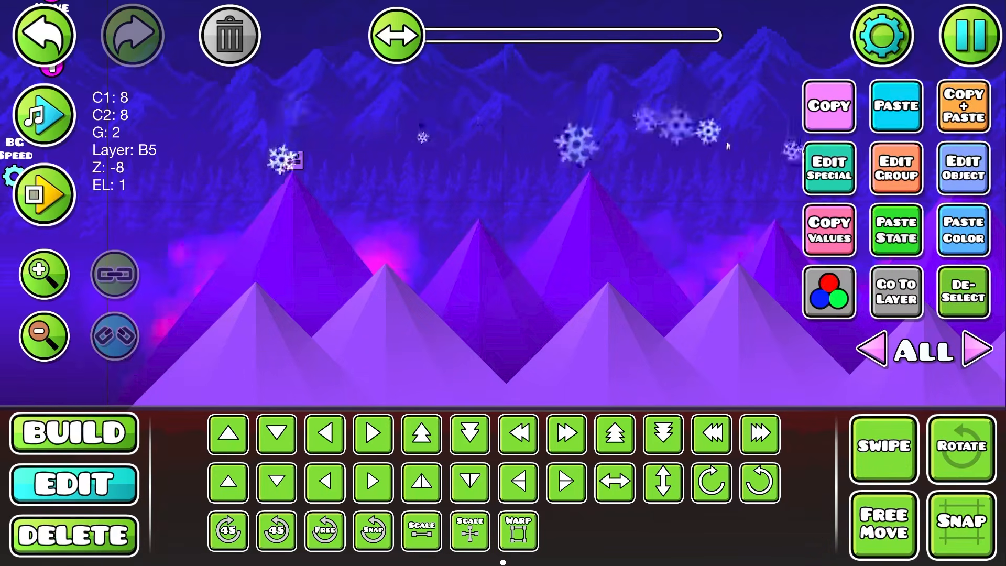
- Reduce the snowflakes' StartSize to 16 with a variation of 16
{"action": "left_click", "coordinate": [833, 169]}
{"action": "left_click", "coordinate": [458, 78]}
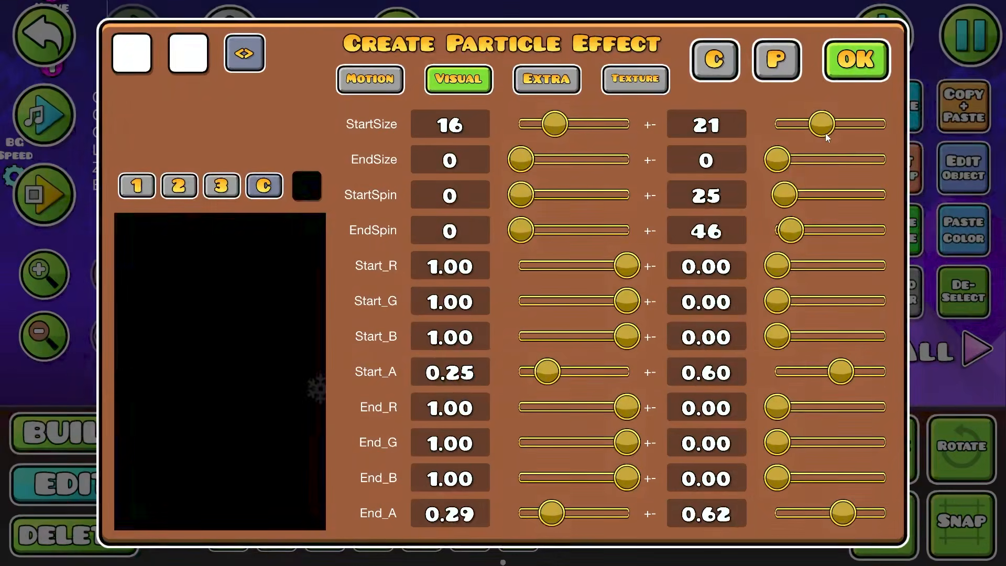
{"action": "left_click", "coordinate": [847, 68]}
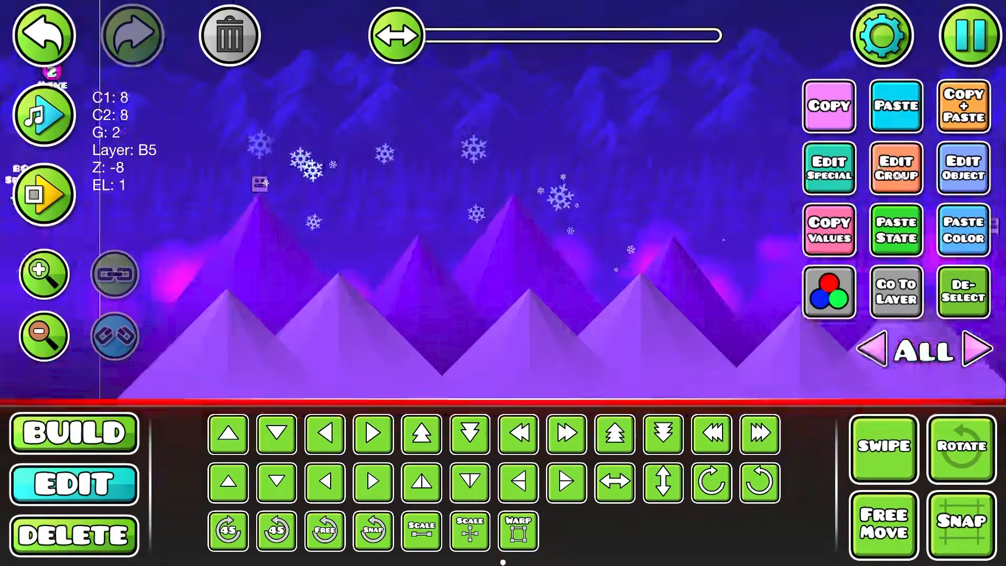
- Move the snowflake particle object to Z layer B4
{"action": "left_click", "coordinate": [895, 167]}
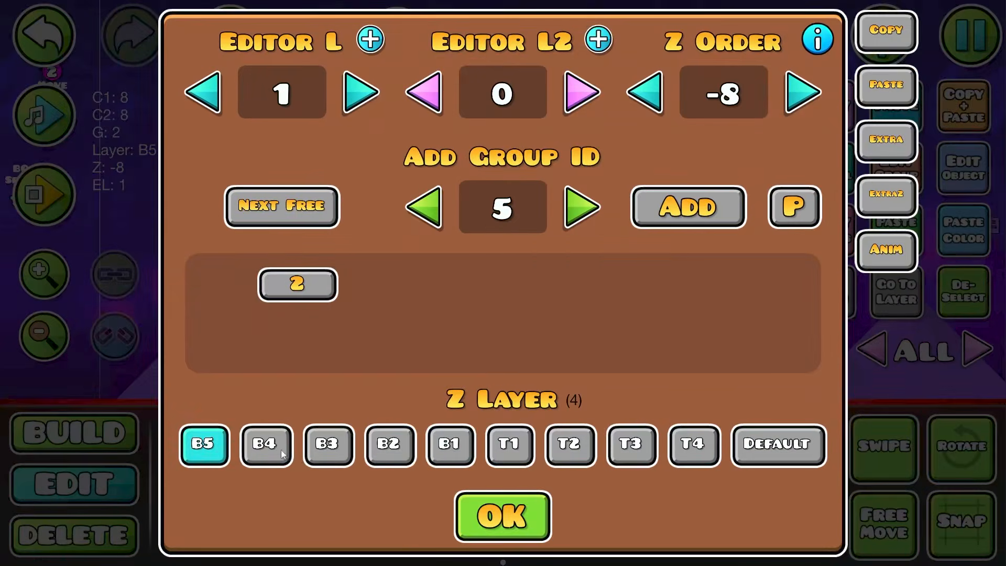
{"action": "left_click", "coordinate": [265, 445]}
{"action": "left_click", "coordinate": [503, 514]}
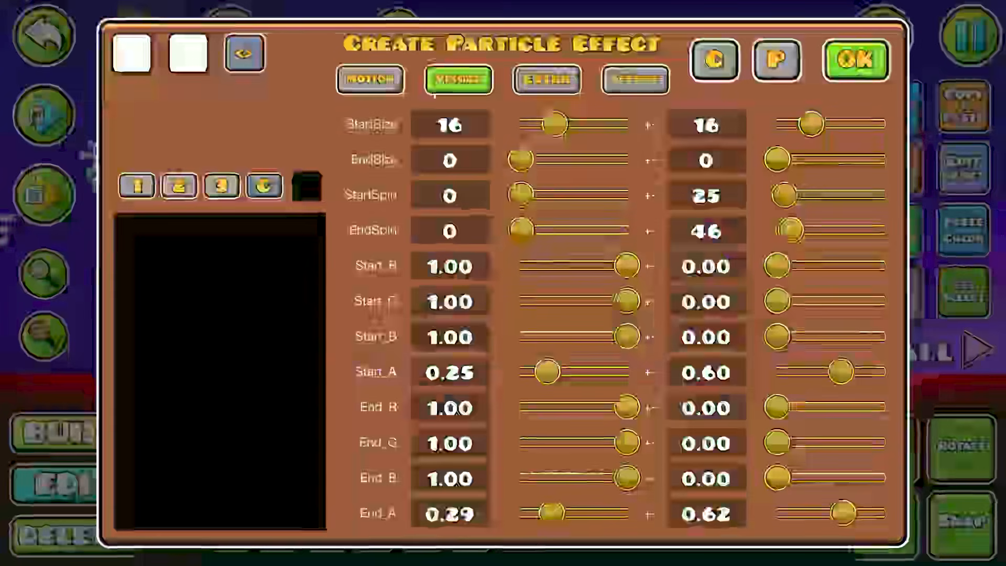
- Set the snowflakes' StartSize to 11 with a variation of 12
{"action": "left_click_drag", "start_coordinate": [555, 124], "coordinate": [549, 130]}
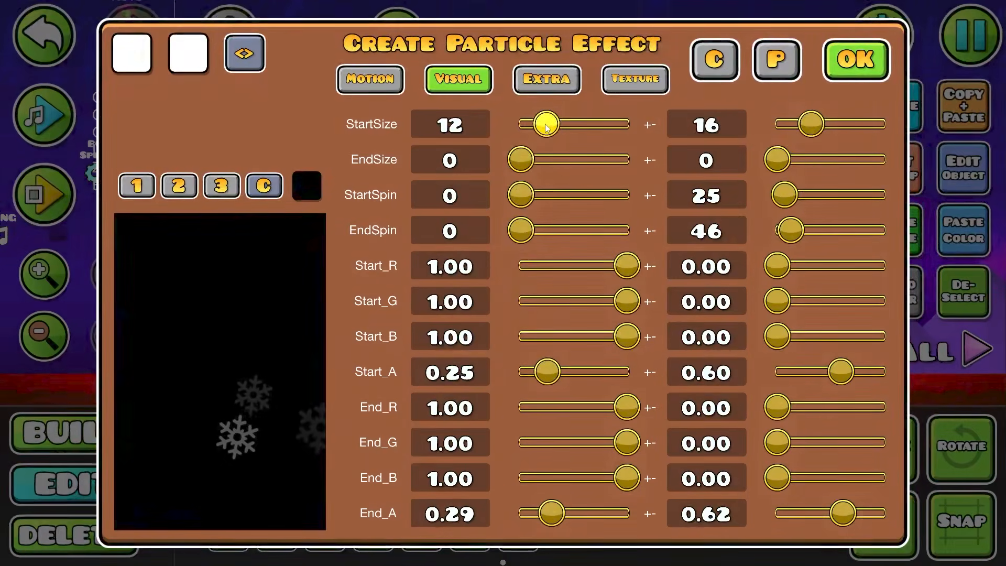
{"action": "left_click", "coordinate": [811, 123]}
{"action": "left_click", "coordinate": [855, 72]}
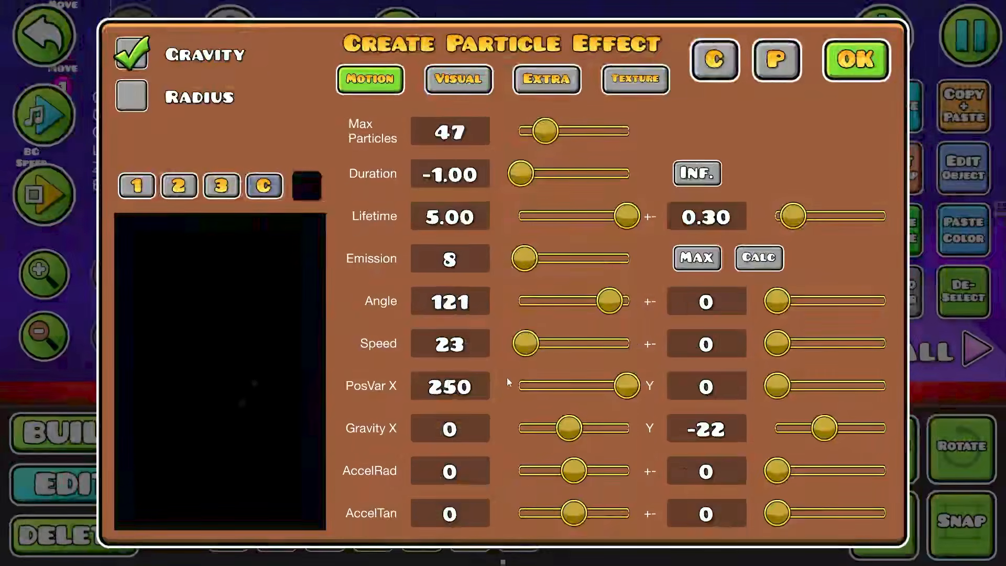
- Set the snowflake effect's PosVar to X 300 and Y 18, and apply the settings
{"action": "key", "text": "BackSpace"}
{"action": "key", "text": "BackSpace"}
{"action": "type", "text": "300"}
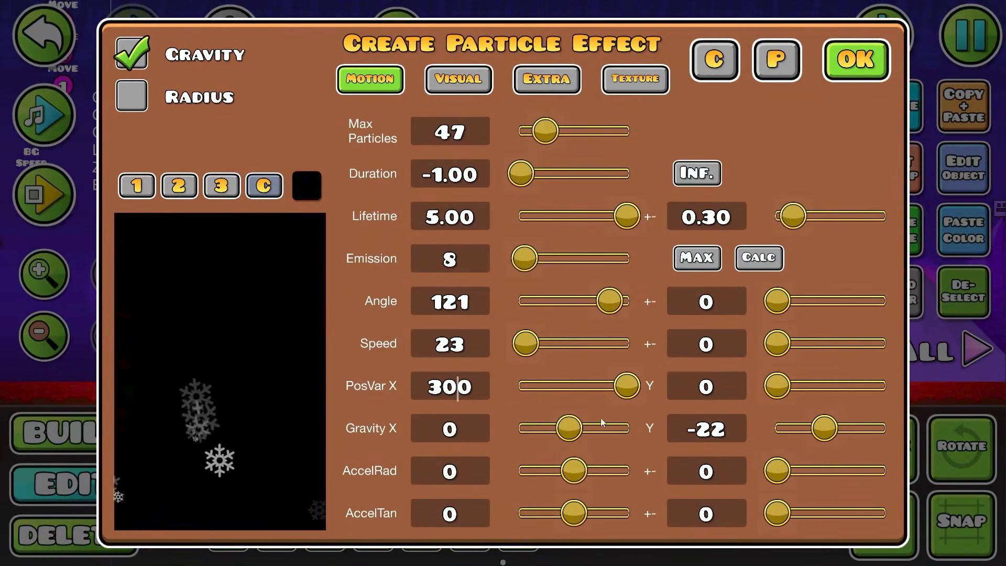
{"action": "left_click_drag", "start_coordinate": [788, 404], "coordinate": [805, 406]}
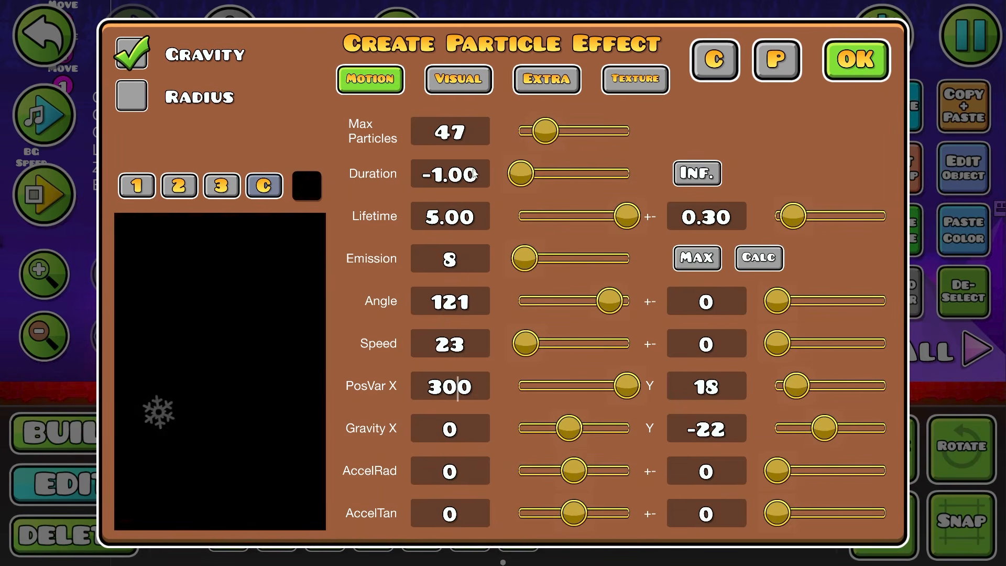
{"action": "left_click", "coordinate": [530, 87]}
{"action": "left_click", "coordinate": [478, 89]}
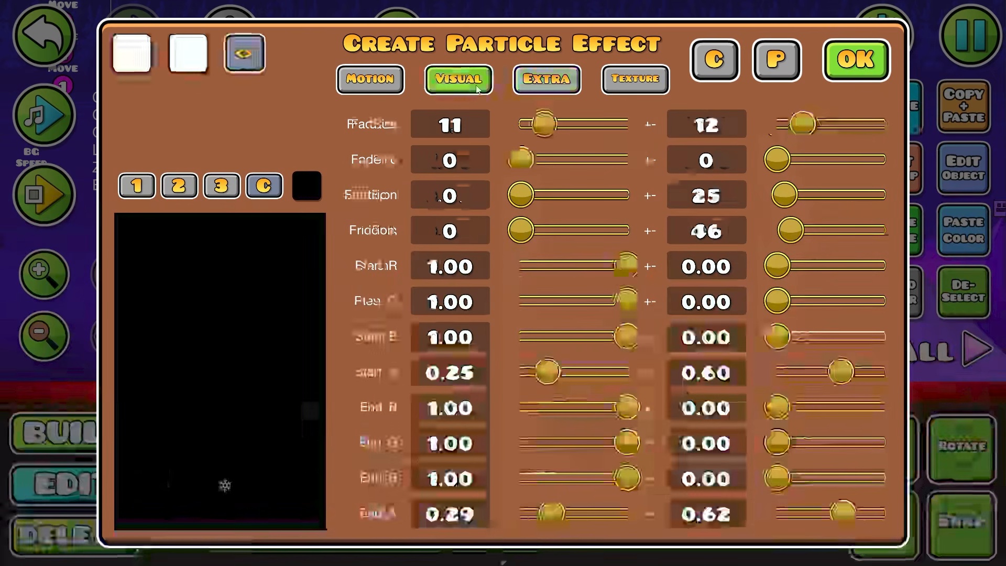
{"action": "left_click", "coordinate": [856, 59]}
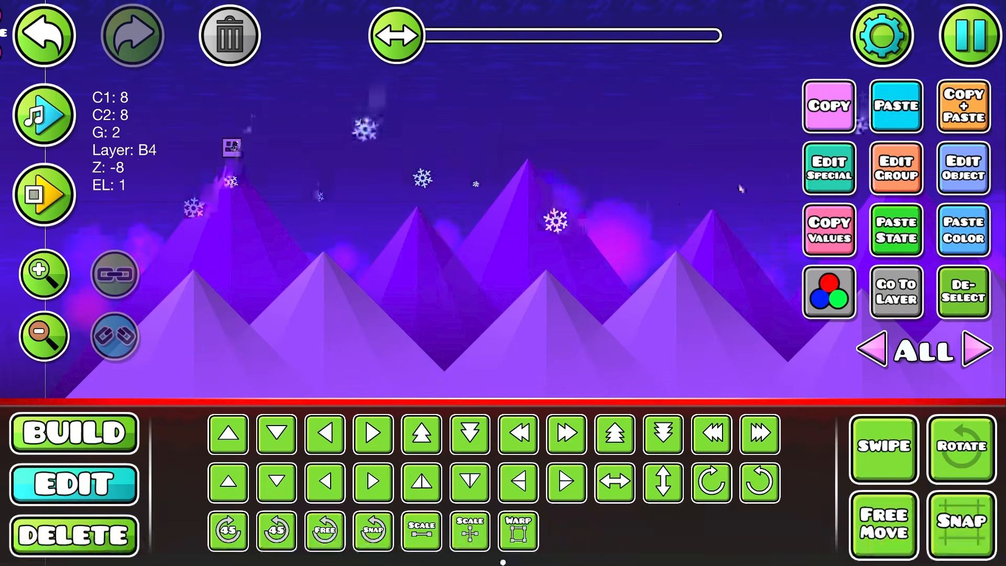
- Switch the snowflake effect from Grouped to Relative positioning and apply it
{"action": "left_click", "coordinate": [884, 188]}
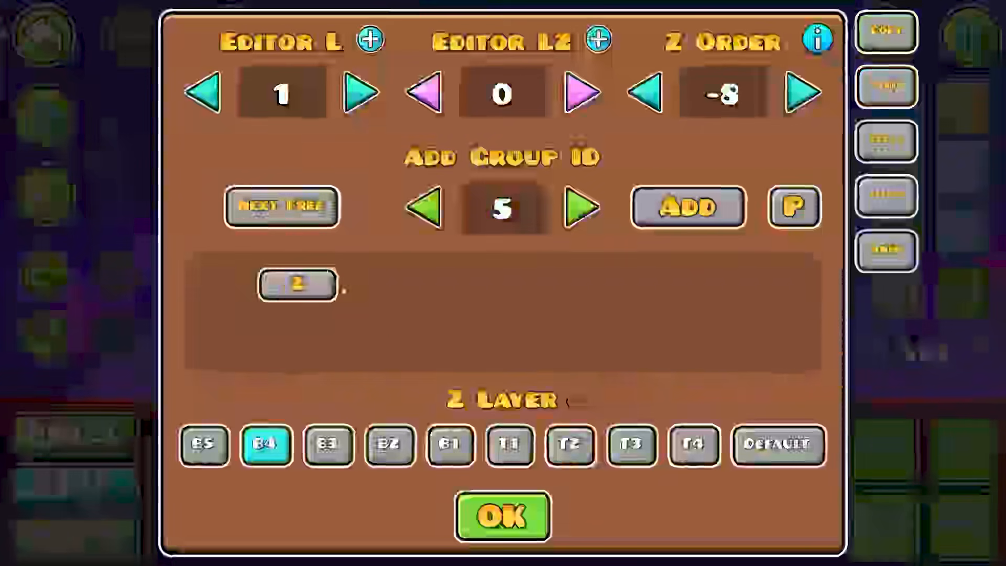
{"action": "left_click", "coordinate": [503, 516]}
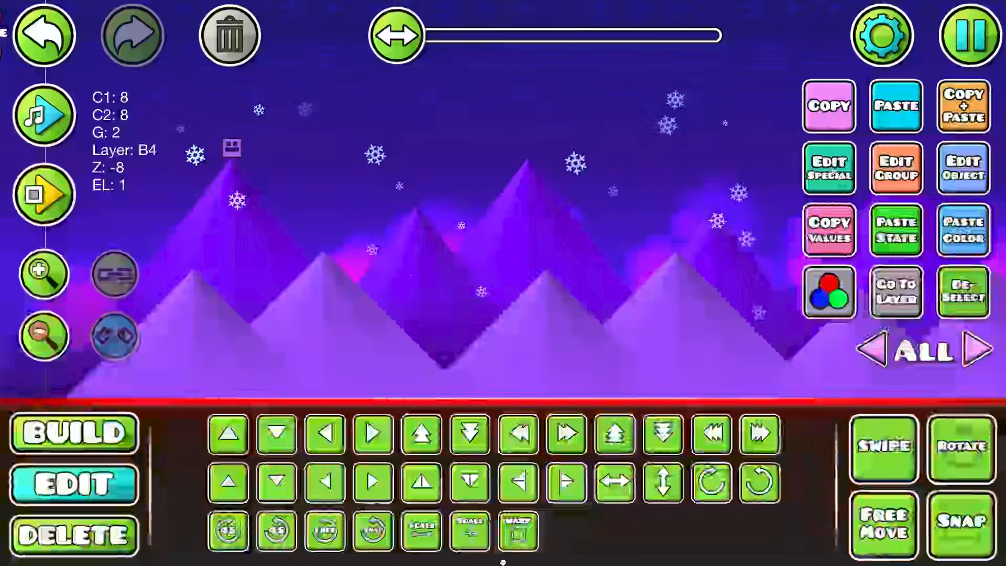
{"action": "left_click", "coordinate": [825, 169]}
{"action": "left_click", "coordinate": [545, 82]}
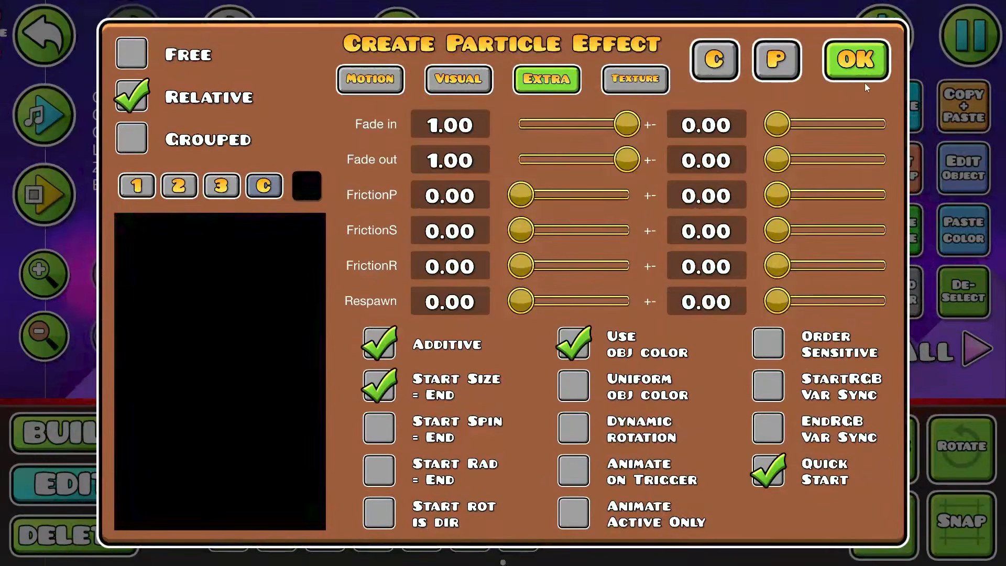
{"action": "left_click", "coordinate": [858, 68]}
- Playtest the level twice to examine the snowfall's movement, revisiting the snowflake effect's settings between the runs
{"action": "left_click_drag", "start_coordinate": [579, 186], "coordinate": [681, 194]}
{"action": "key", "text": "Return"}
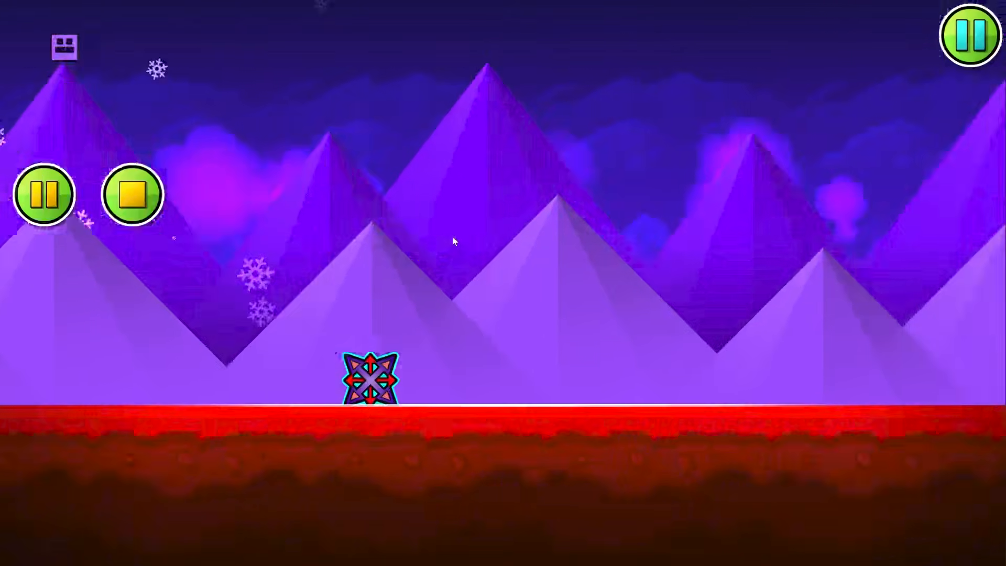
{"action": "key", "text": "Return"}
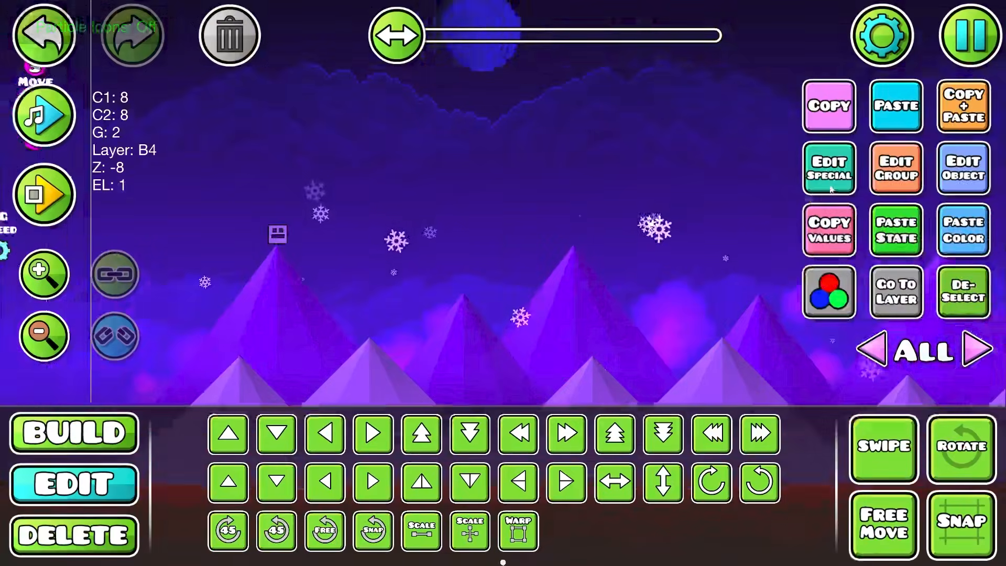
{"action": "left_click", "coordinate": [830, 186]}
{"action": "left_click", "coordinate": [845, 58]}
{"action": "key", "text": "Return"}
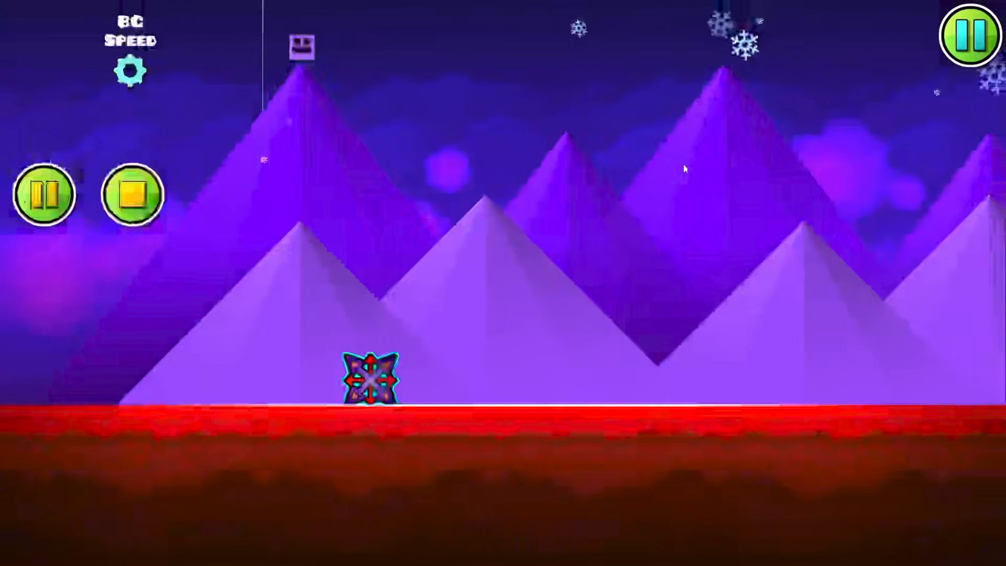
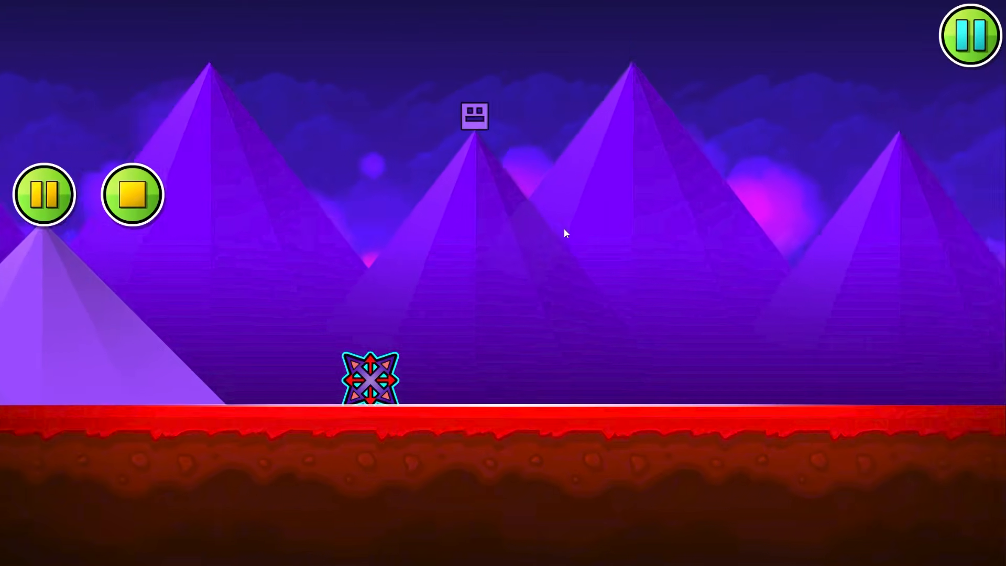
- Stop the playtest, then duplicate the light purple front mountain range and shift the copy to the end of the original
{"action": "left_click", "coordinate": [132, 194]}
{"action": "left_click_drag", "start_coordinate": [335, 354], "coordinate": [327, 300]}
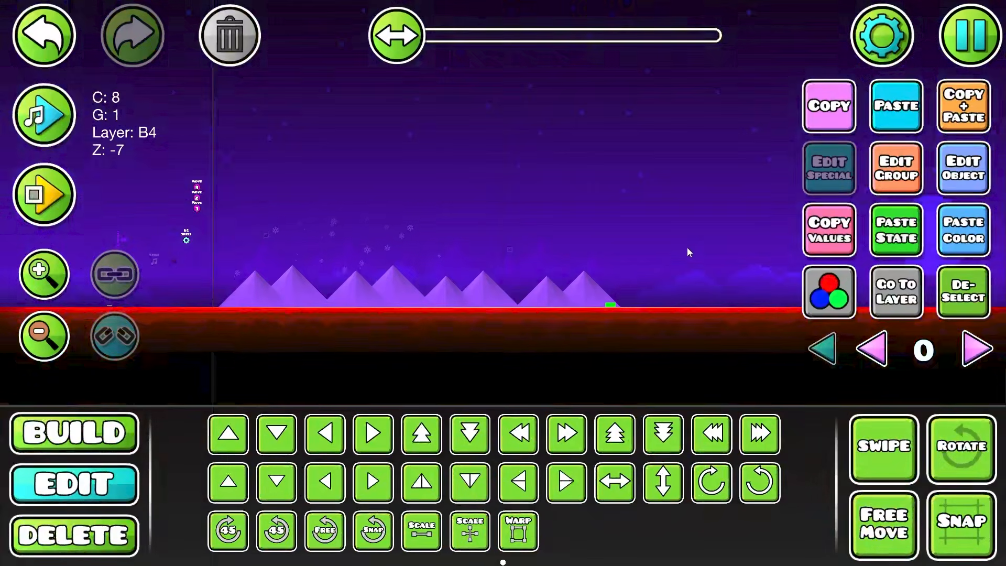
{"action": "left_click_drag", "start_coordinate": [658, 257], "coordinate": [213, 356]}
{"action": "key", "text": "ctrl+d"}
{"action": "left_click", "coordinate": [765, 442]}
{"action": "key", "text": "d"}
{"action": "key", "text": "d"}
{"action": "key", "text": "d"}
{"action": "key", "text": "d"}
{"action": "key", "text": "d"}
{"action": "key", "text": "d"}
{"action": "key", "text": "d"}
{"action": "key", "text": "d"}
{"action": "key", "text": "d"}
{"action": "key", "text": "d"}
{"action": "key", "text": "d"}
{"action": "key", "text": "d"}
{"action": "key", "text": "d"}
{"action": "key", "text": "d"}
{"action": "key", "text": "d"}
{"action": "key", "text": "d"}
{"action": "key", "text": "d"}
{"action": "key", "text": "d"}
{"action": "key", "text": "d"}
{"action": "key", "text": "d"}
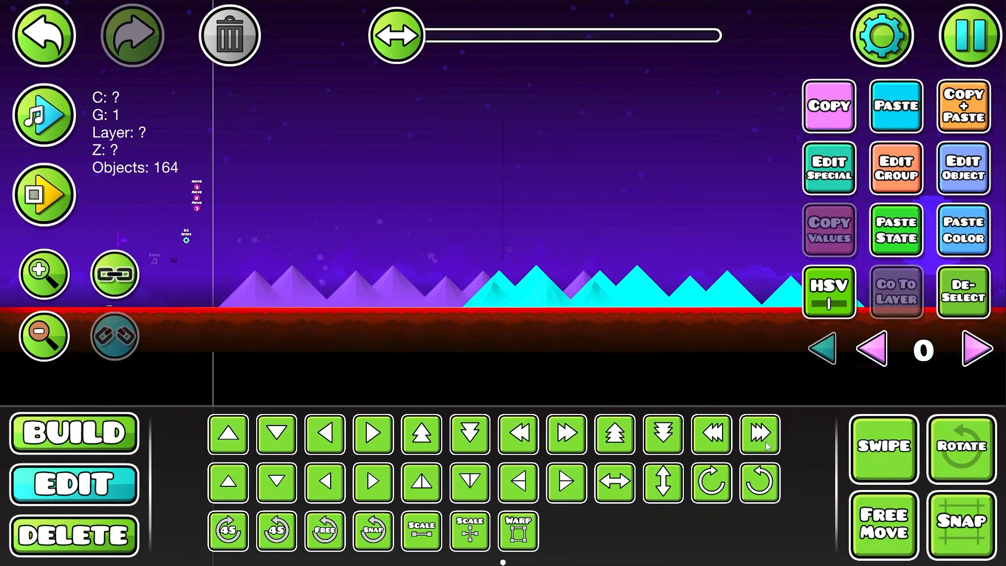
{"action": "key", "text": "a"}
{"action": "key", "text": "a"}
- Delete the end pieces at the seam between the two front mountain ranges and shift the copied range back to close the gap
{"action": "left_click", "coordinate": [953, 309]}
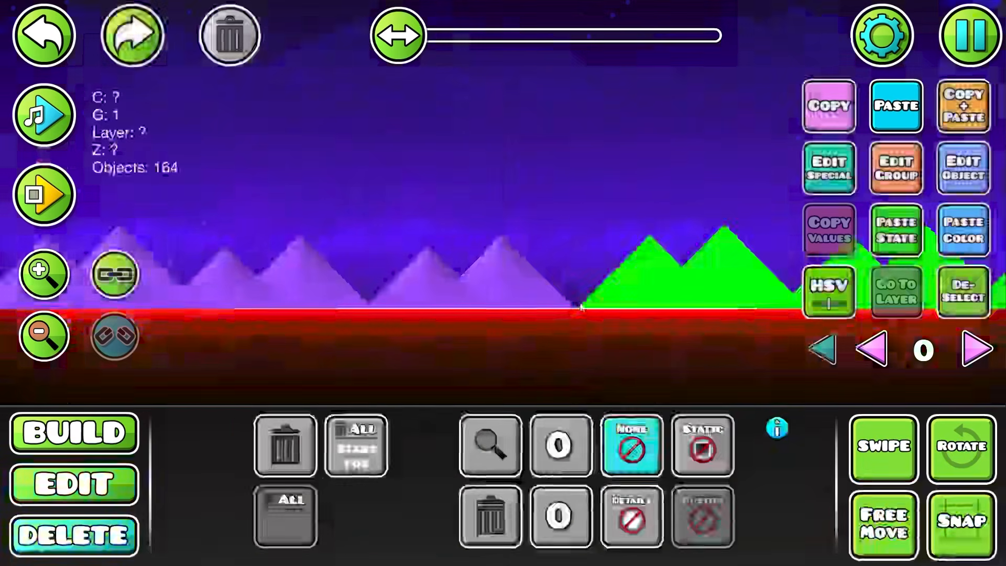
{"action": "left_click", "coordinate": [589, 302]}
{"action": "key", "text": "2"}
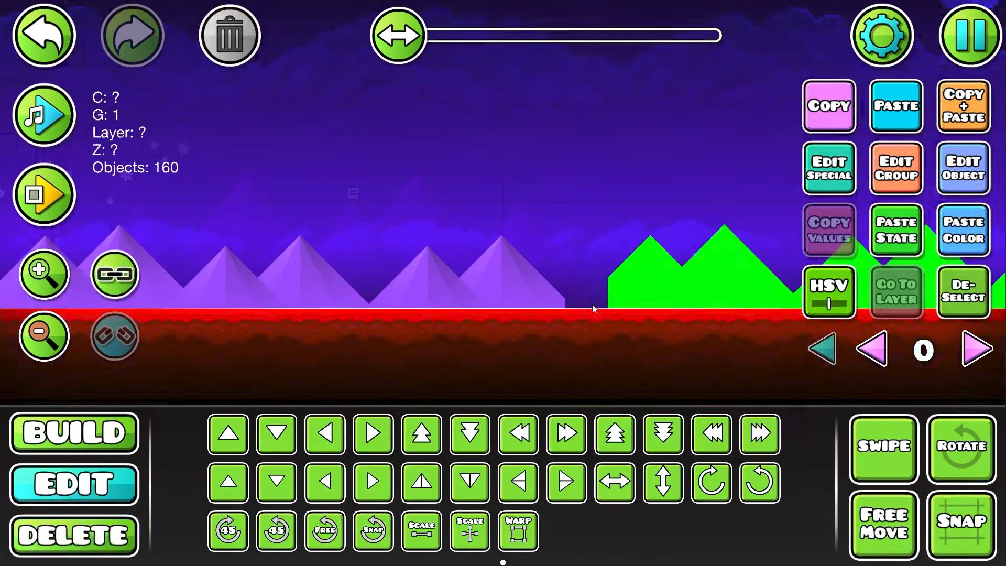
{"action": "key", "text": "a"}
{"action": "key", "text": "a"}
{"action": "left_click", "coordinate": [963, 293]}
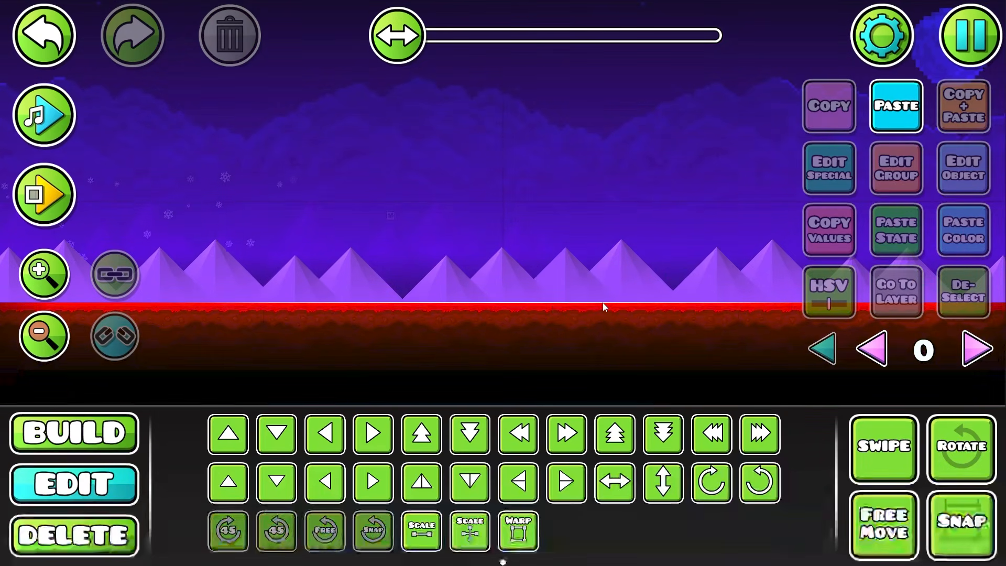
{"action": "left_click", "coordinate": [623, 291]}
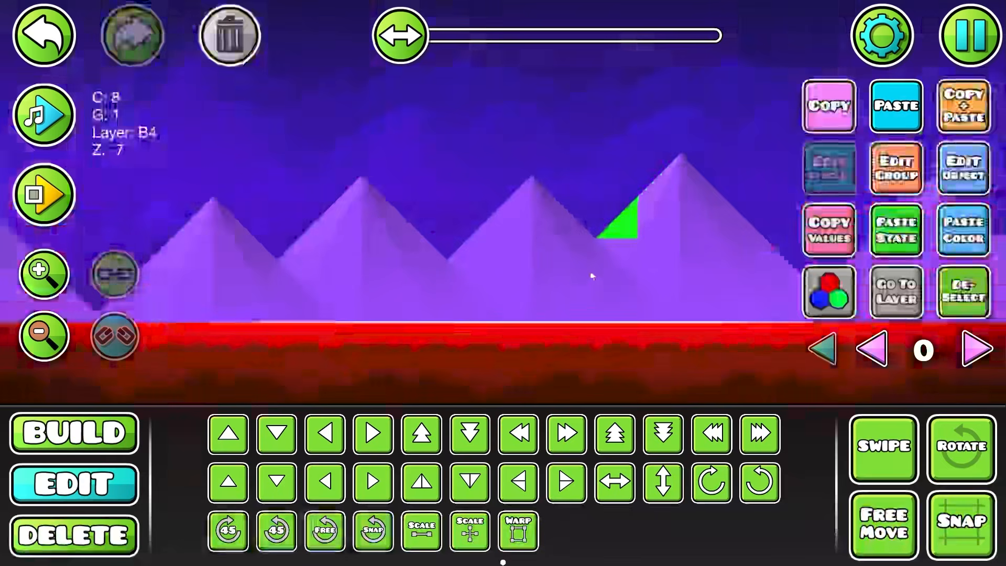
{"action": "left_click", "coordinate": [591, 272]}
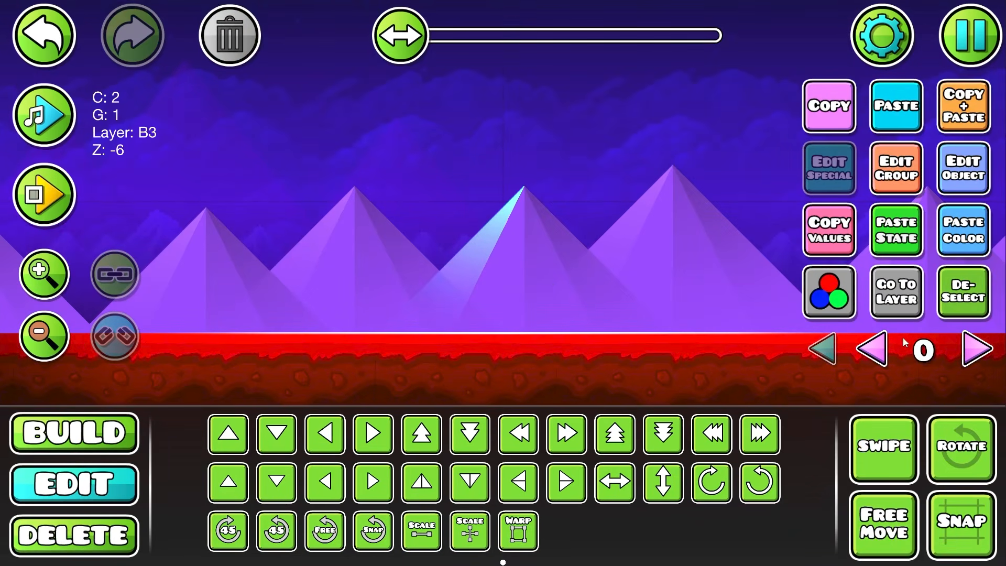
{"action": "left_click", "coordinate": [963, 293]}
- Select the cloud particles on editor layer 2 and set their Angle variation to 0 and Speed to 9
{"action": "scroll", "coordinate": [673, 256], "scroll_direction": "down", "scroll_amount": 4}
{"action": "left_click", "coordinate": [975, 349]}
{"action": "scroll", "coordinate": [681, 290], "scroll_direction": "down", "scroll_amount": 5}
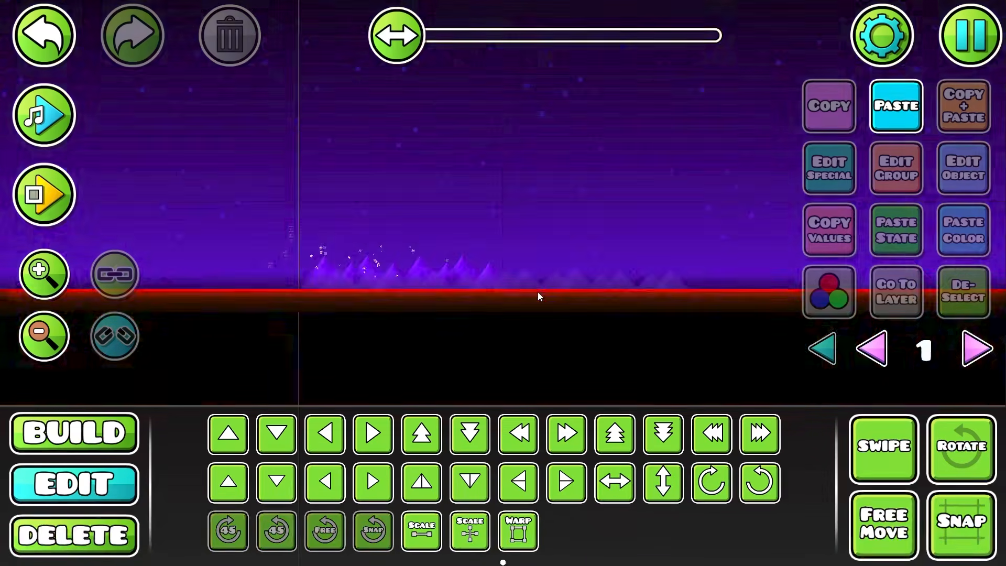
{"action": "left_click", "coordinate": [975, 348]}
{"action": "scroll", "coordinate": [678, 280], "scroll_direction": "up", "scroll_amount": 3}
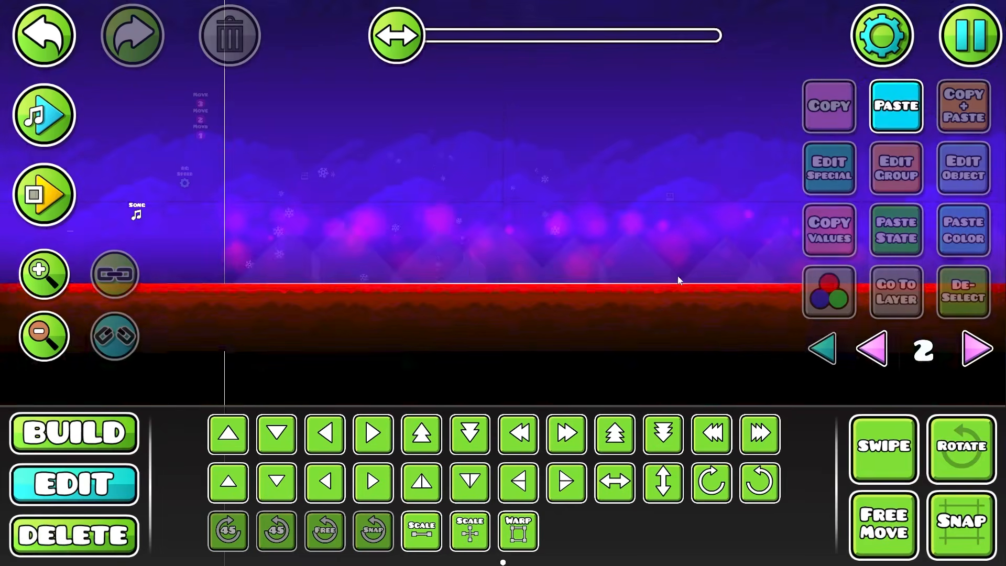
{"action": "left_click_drag", "start_coordinate": [244, 225], "coordinate": [902, 342]}
{"action": "left_click", "coordinate": [828, 167]}
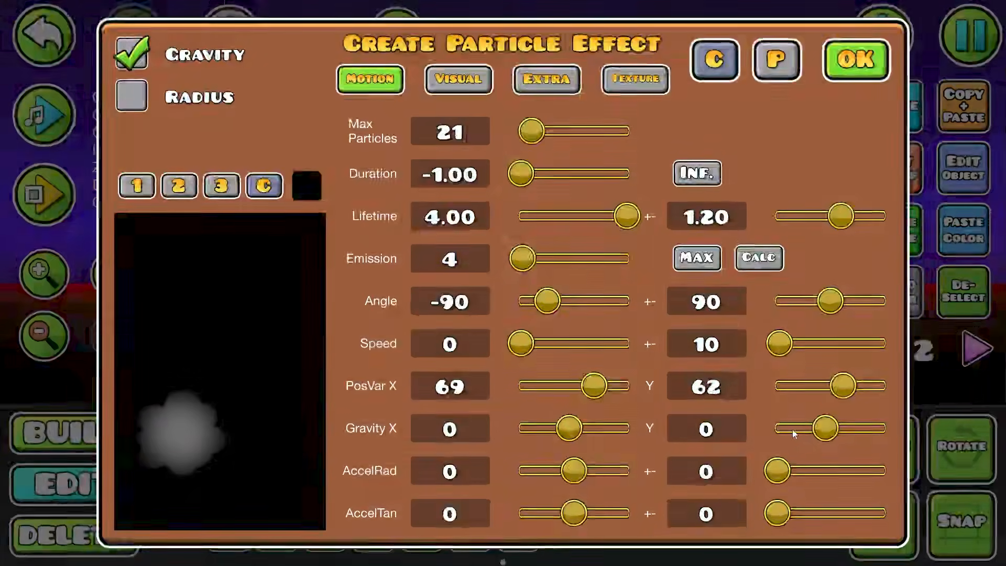
{"action": "left_click_drag", "start_coordinate": [823, 430], "coordinate": [824, 431]}
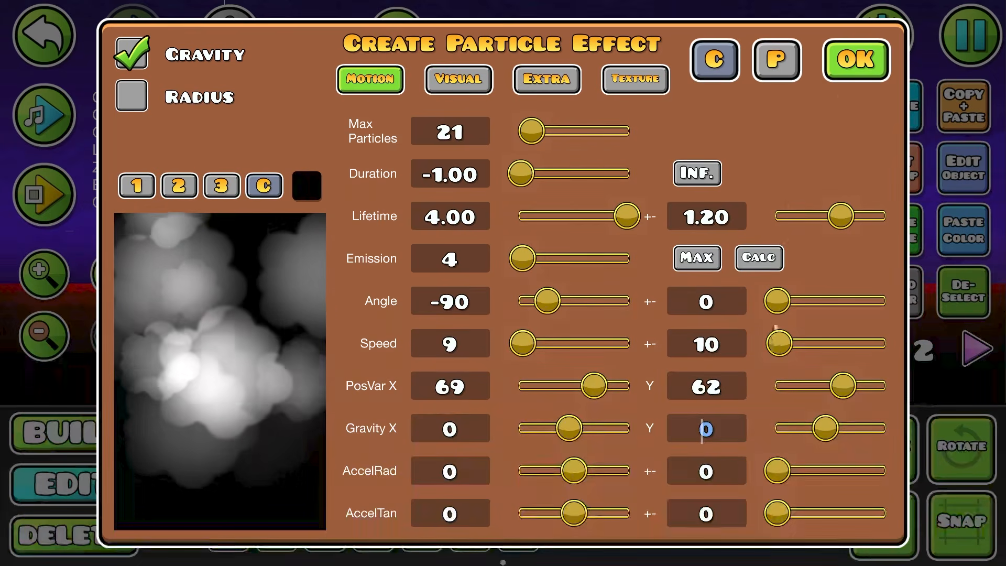
{"action": "left_click", "coordinate": [845, 79]}
- Show all editor layers and set the cloud particles' Speed to 5 with a variation of 3
{"action": "left_click", "coordinate": [862, 354]}
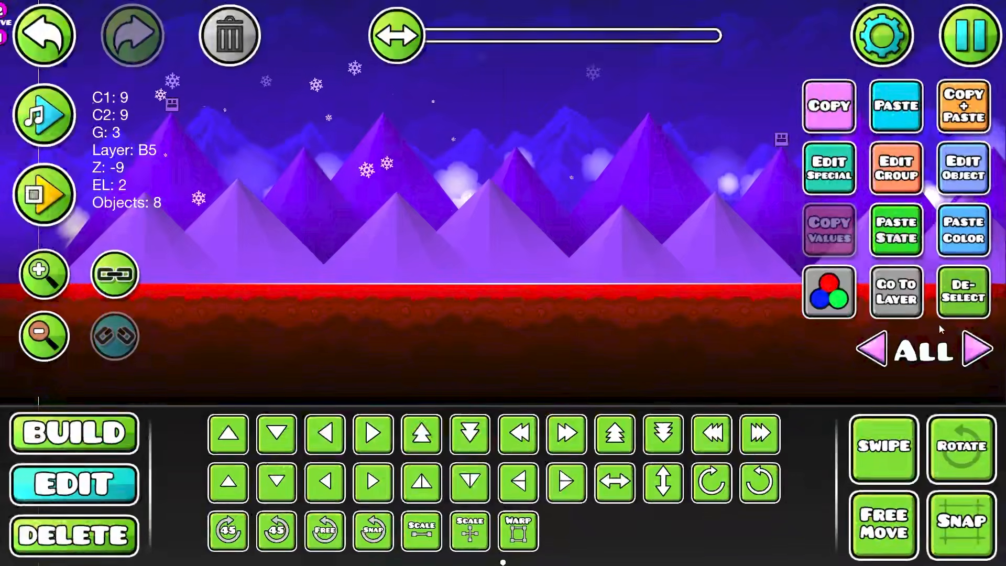
{"action": "left_click", "coordinate": [820, 180]}
{"action": "left_click", "coordinate": [724, 348]}
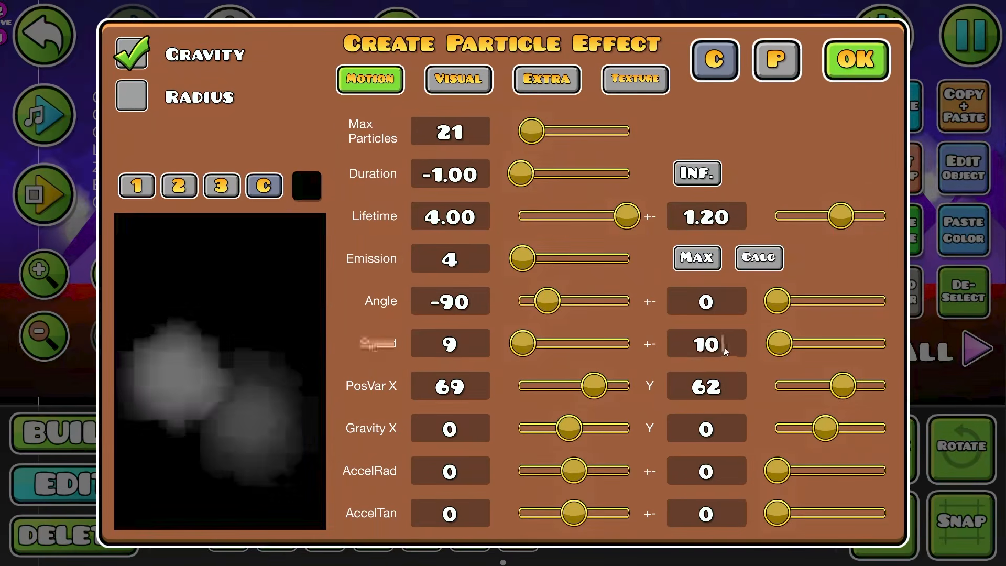
{"action": "left_click", "coordinate": [511, 357]}
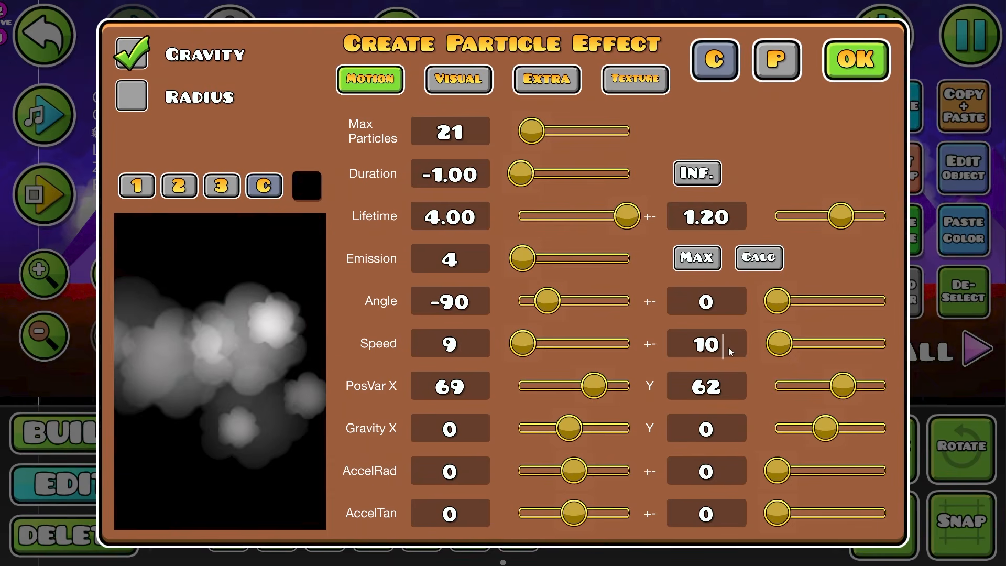
{"action": "key", "text": "BackSpace"}
{"action": "key", "text": "BackSpace"}
{"action": "type", "text": "3"}
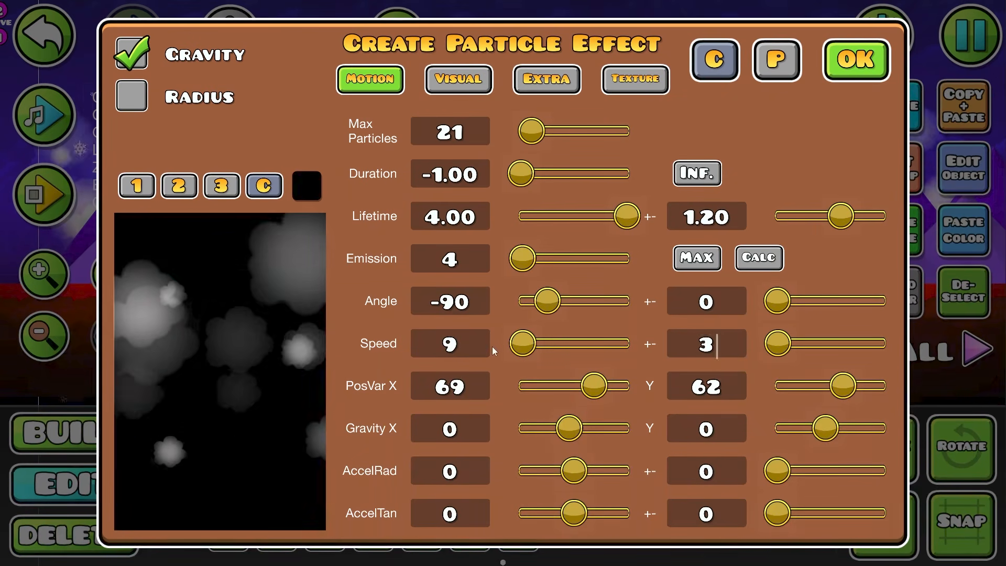
{"action": "left_click", "coordinate": [469, 347]}
{"action": "key", "text": "BackSpace"}
{"action": "type", "text": "5"}
{"action": "left_click", "coordinate": [848, 73]}
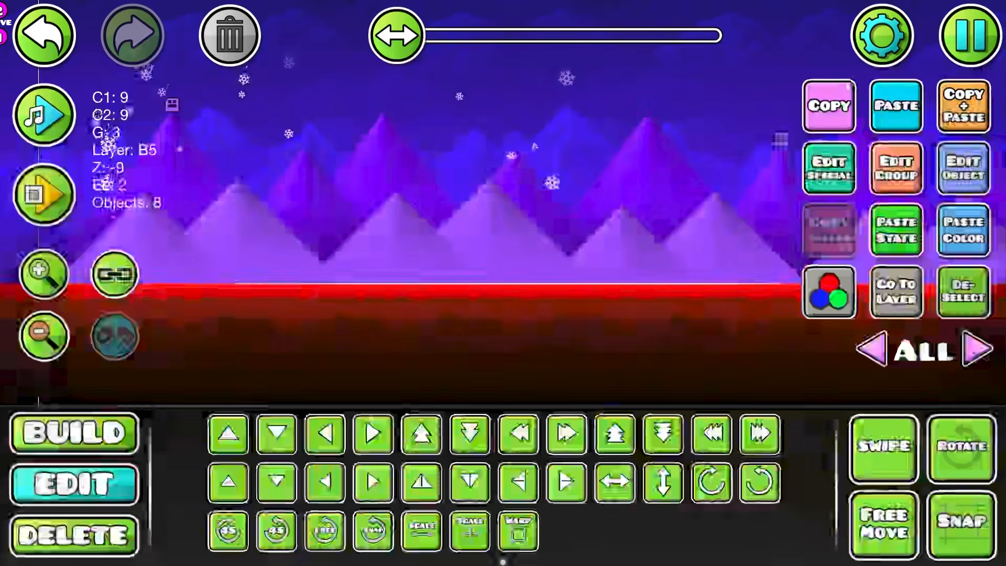
- Review the cloud particles' visual settings and playtest the level to examine the clouds' movement
{"action": "left_click", "coordinate": [829, 168]}
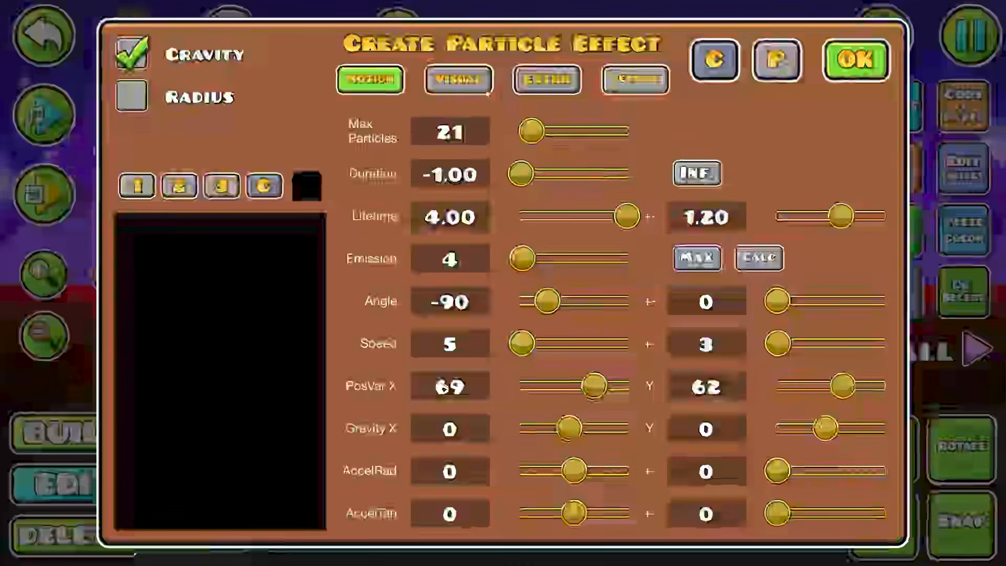
{"action": "left_click", "coordinate": [486, 90]}
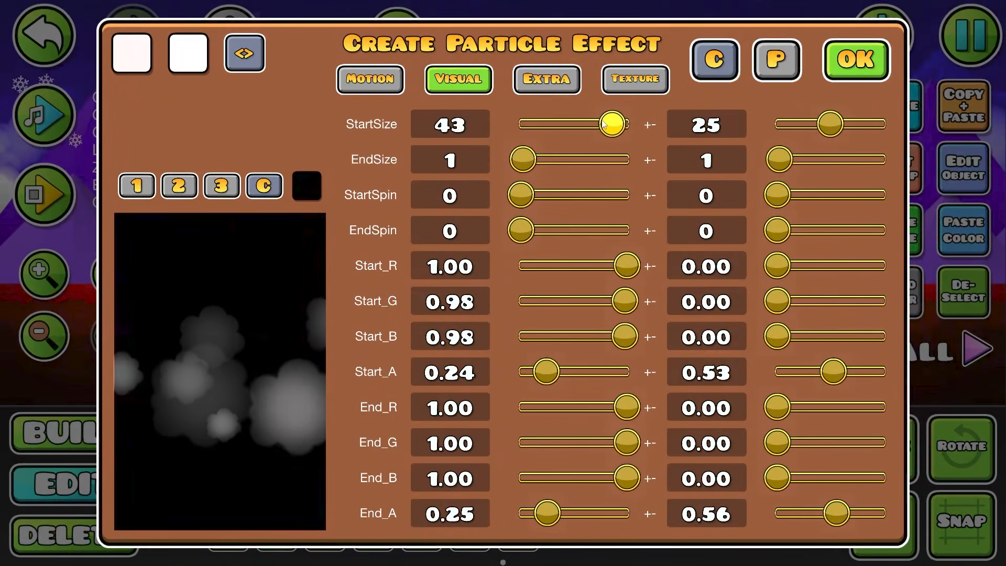
{"action": "left_click", "coordinate": [856, 60]}
{"action": "left_click", "coordinate": [963, 292]}
{"action": "key", "text": "Return"}
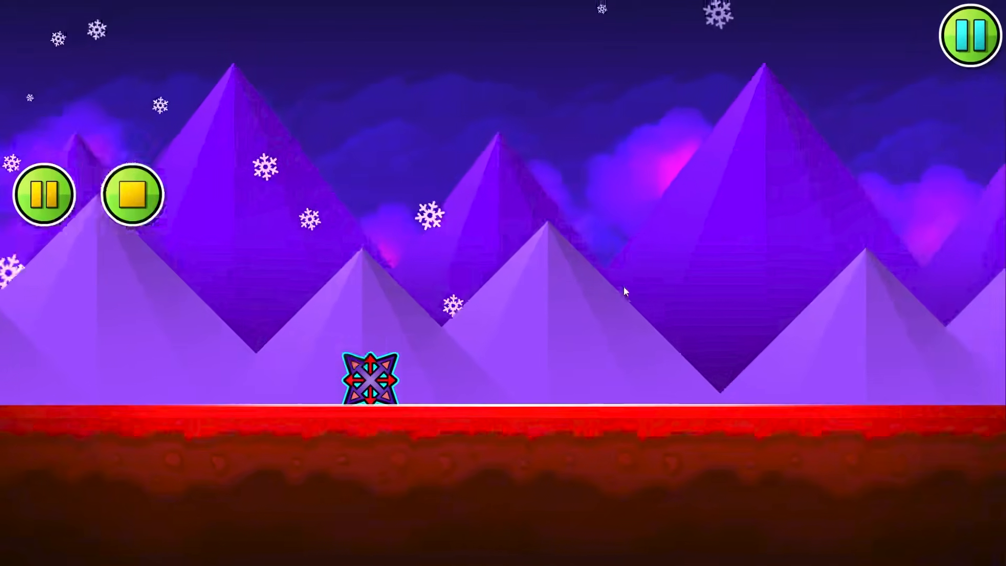
{"action": "key", "text": "Return"}
{"action": "scroll", "coordinate": [544, 270], "scroll_direction": "down", "scroll_amount": 4}
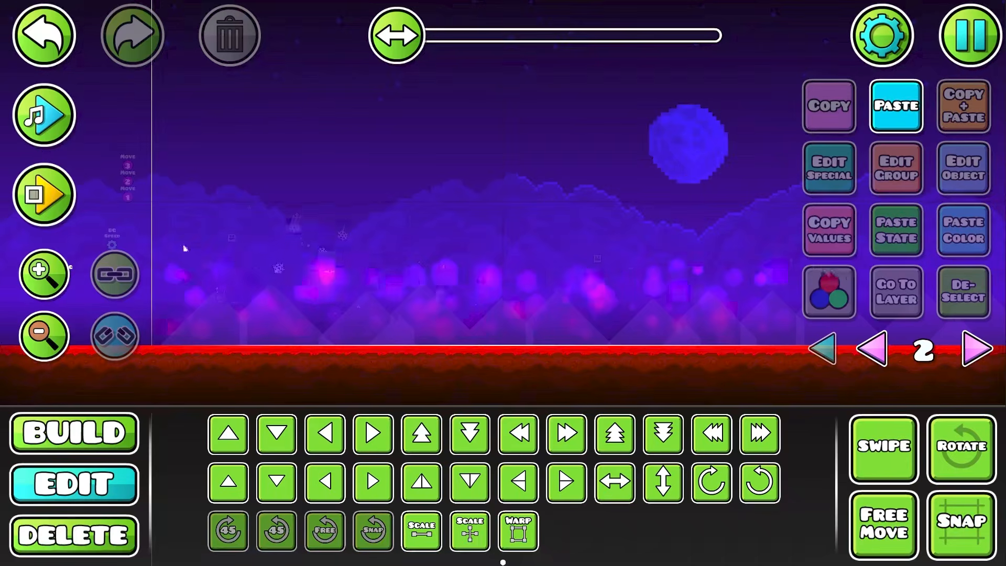
- Set the Speed of the cloud particles on layer 2 to 10 and playtest the level
{"action": "left_click_drag", "start_coordinate": [185, 248], "coordinate": [869, 272]}
{"action": "left_click", "coordinate": [830, 166]}
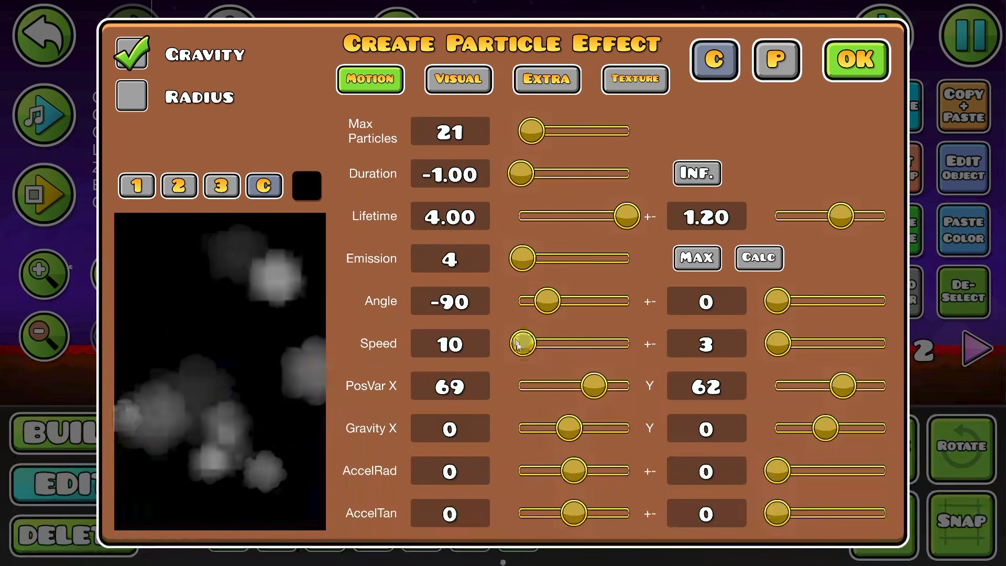
{"action": "left_click", "coordinate": [547, 78]}
{"action": "left_click", "coordinate": [371, 79]}
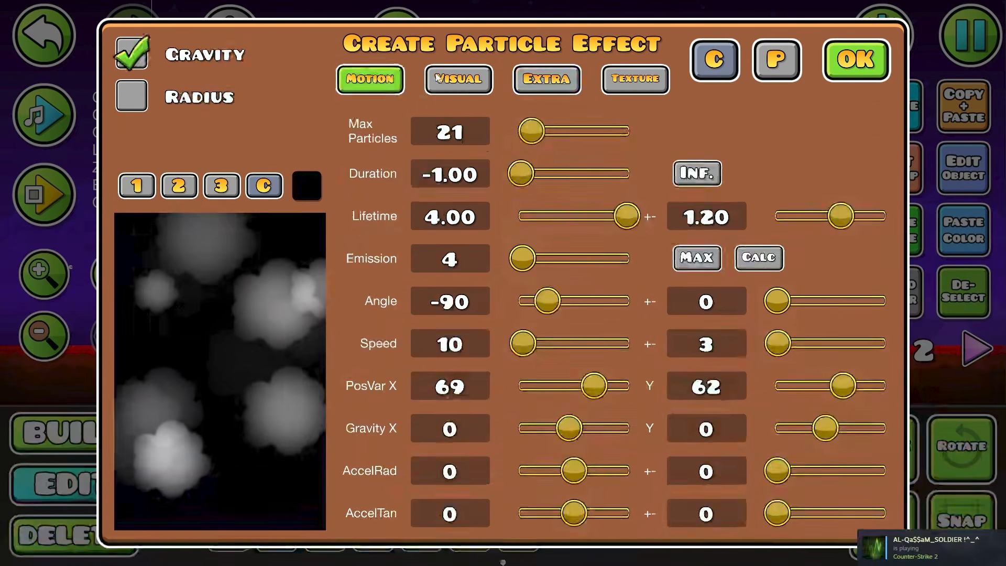
{"action": "left_click", "coordinate": [457, 79]}
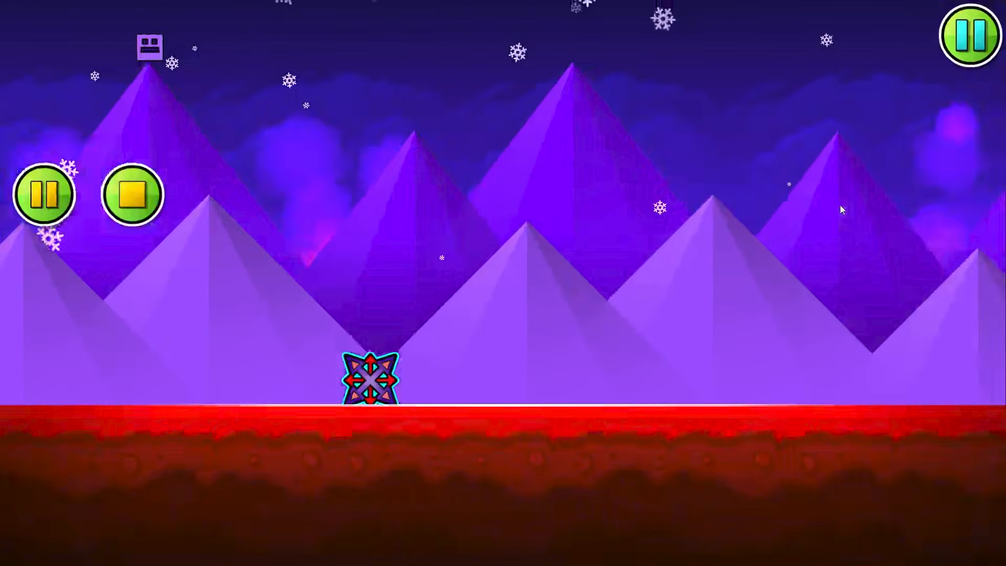
{"action": "key", "text": "Return"}
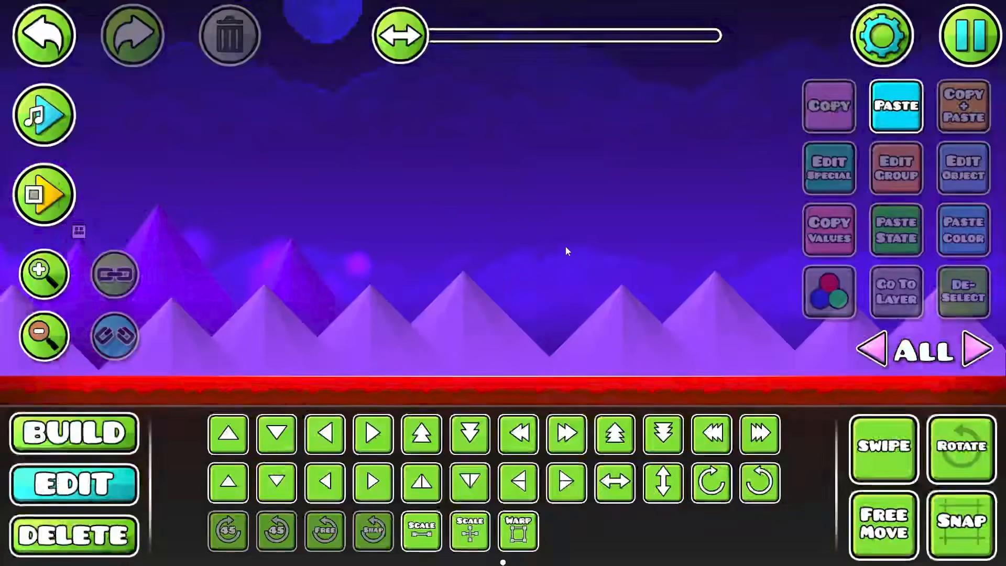
- Turn off the particle icons in the editor and select the snowflake effect
{"action": "left_click_drag", "start_coordinate": [316, 252], "coordinate": [613, 267]}
{"action": "left_click_drag", "start_coordinate": [350, 214], "coordinate": [513, 210]}
{"action": "left_click", "coordinate": [130, 164]}
{"action": "left_click_drag", "start_coordinate": [243, 181], "coordinate": [420, 203]}
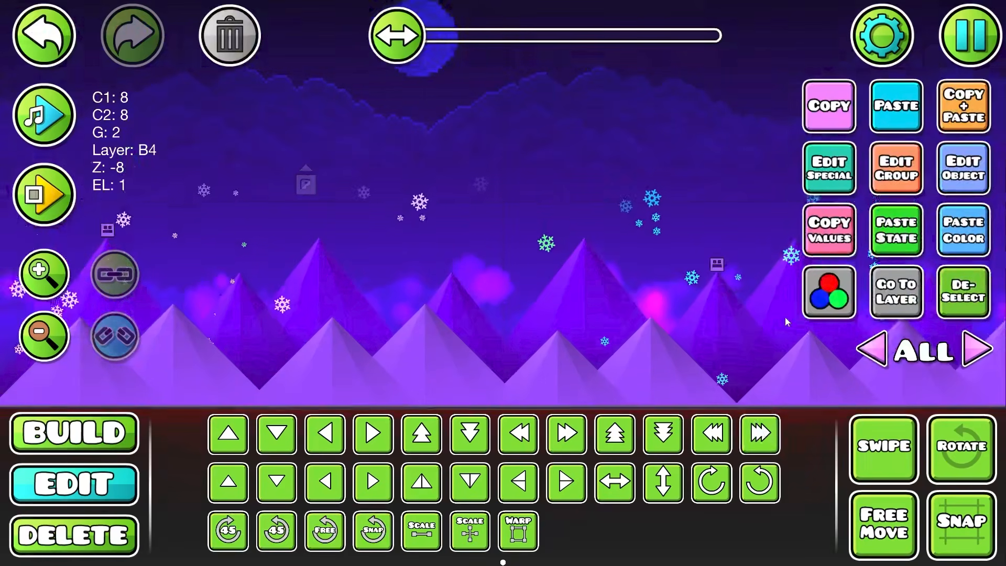
{"action": "left_click", "coordinate": [945, 300]}
{"action": "left_click_drag", "start_coordinate": [454, 246], "coordinate": [631, 261]}
{"action": "key", "text": "ctrl+p"}
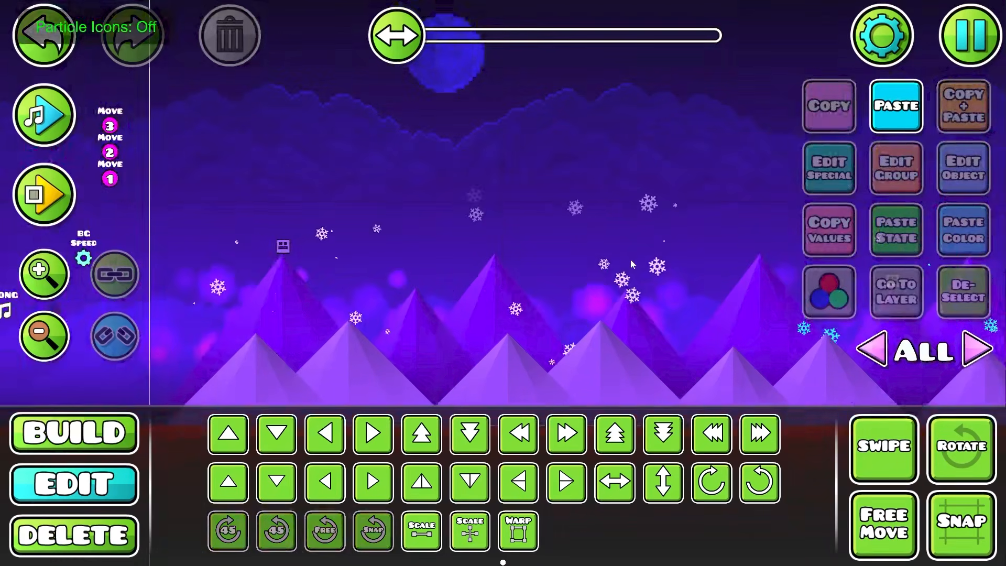
{"action": "key", "text": "ctrl+p"}
{"action": "left_click", "coordinate": [485, 199]}
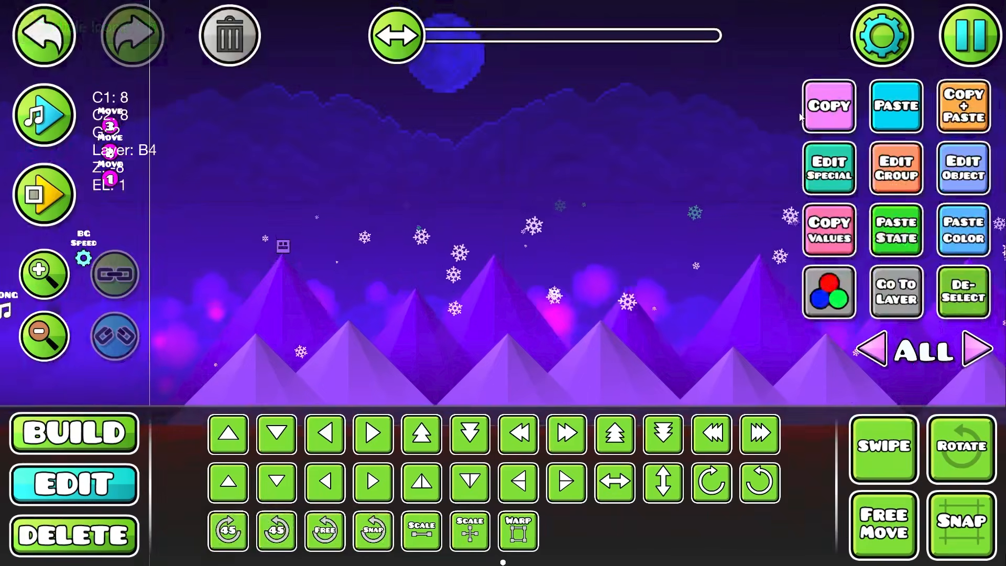
- Look through the editor options without changing them, then playtest the level to examine the mountains, clouds and snowfall
{"action": "left_click", "coordinate": [961, 38]}
{"action": "left_click", "coordinate": [916, 88]}
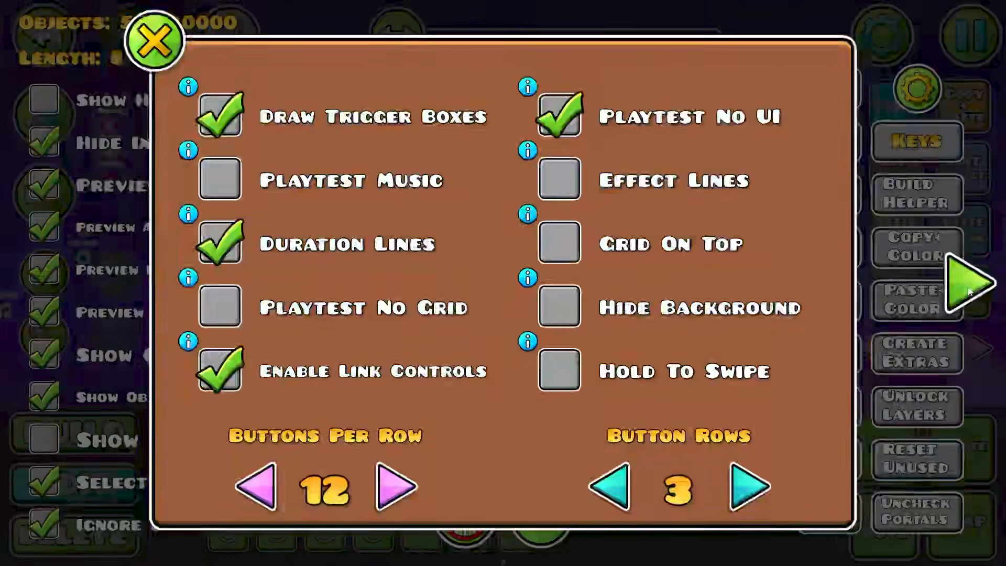
{"action": "left_click", "coordinate": [970, 283]}
{"action": "left_click", "coordinate": [167, 57]}
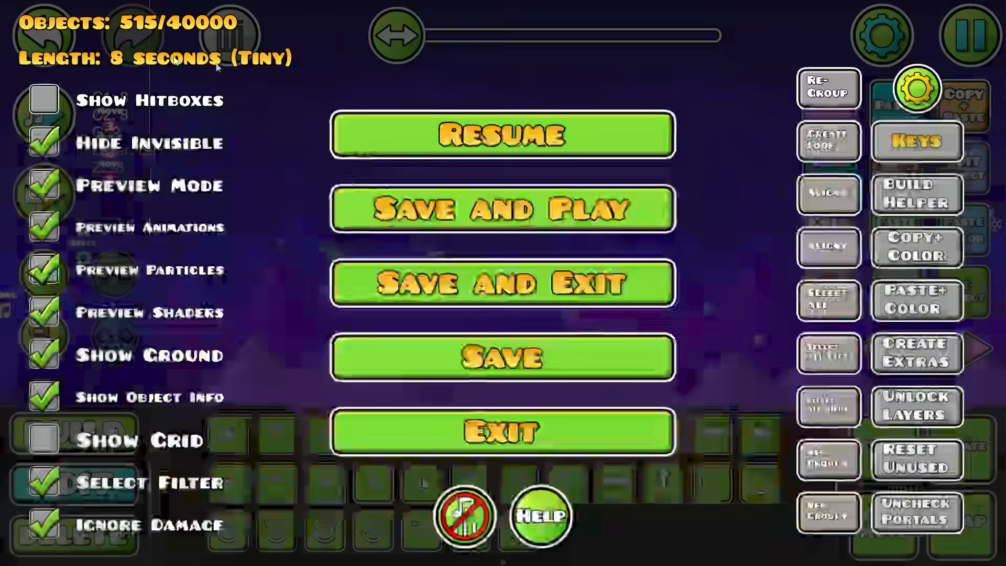
{"action": "left_click", "coordinate": [540, 143]}
{"action": "key", "text": "Return"}
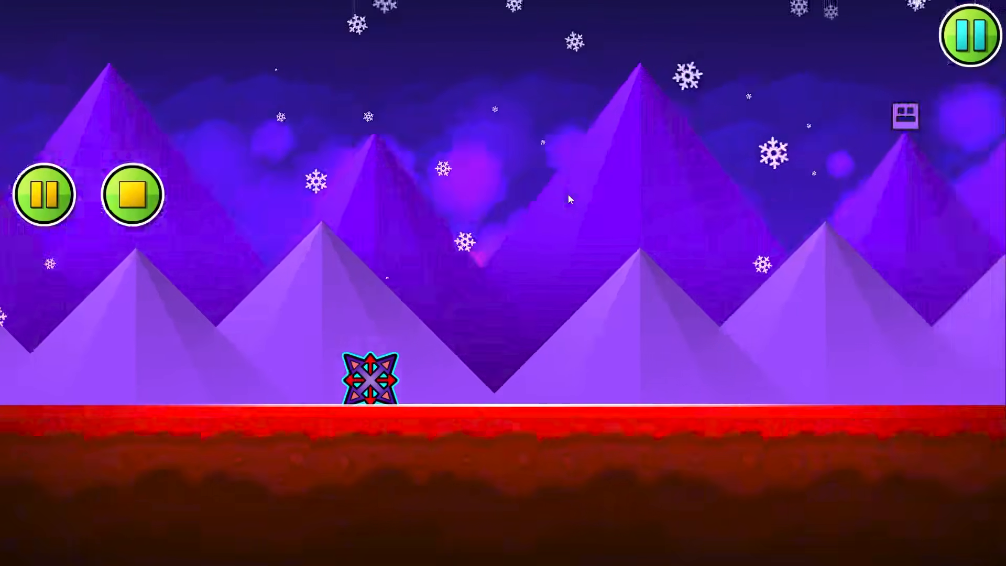
{"action": "key", "text": "Return"}
- Select the three Move triggers before the level's start line and add them to group ID 6
{"action": "left_click_drag", "start_coordinate": [451, 277], "coordinate": [401, 256]}
{"action": "scroll", "coordinate": [401, 257], "scroll_direction": "down", "scroll_amount": 2}
{"action": "left_click_drag", "start_coordinate": [645, 286], "coordinate": [655, 328]}
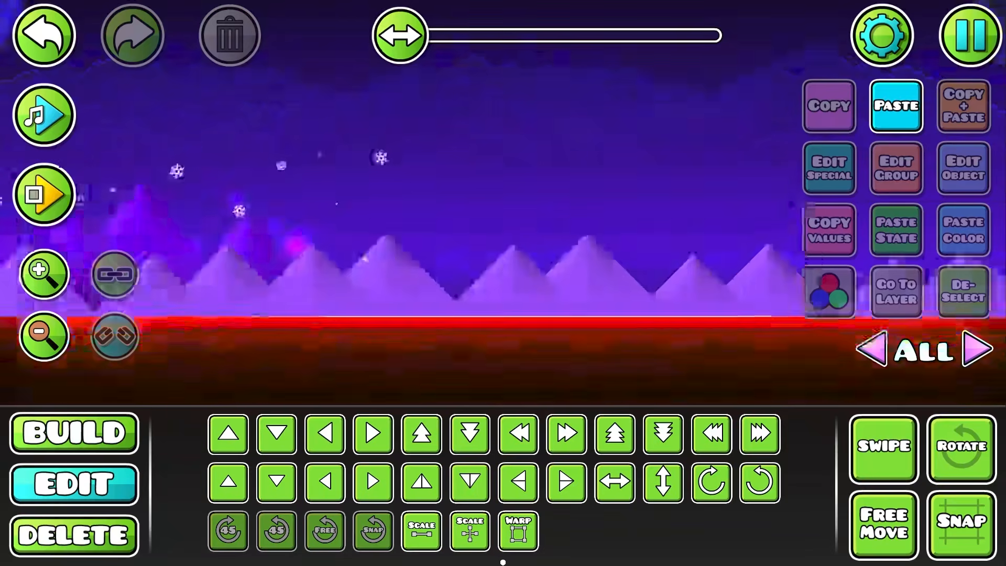
{"action": "left_click_drag", "start_coordinate": [451, 231], "coordinate": [650, 314]}
{"action": "left_click_drag", "start_coordinate": [398, 136], "coordinate": [526, 267]}
{"action": "scroll", "coordinate": [525, 267], "scroll_direction": "up", "scroll_amount": 2}
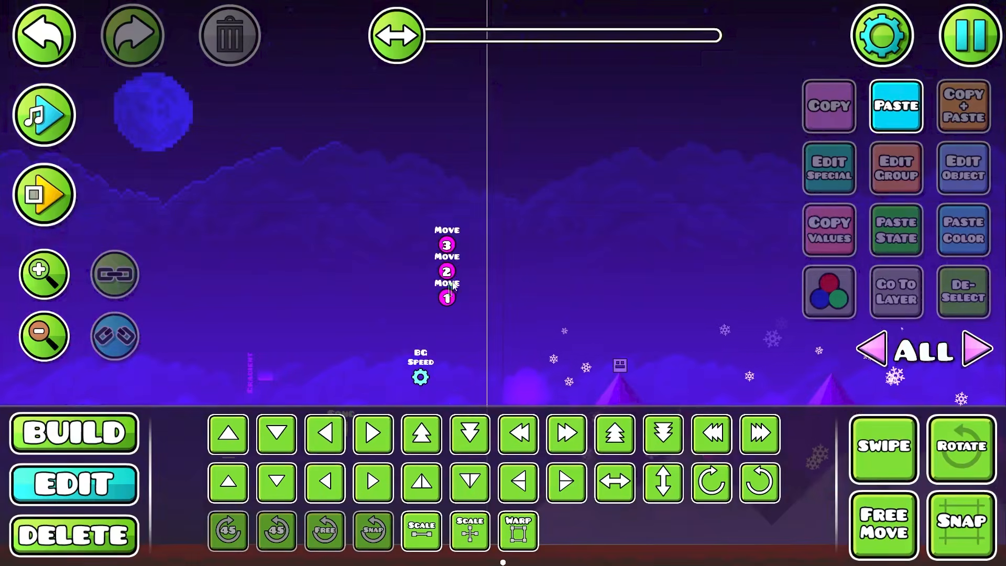
{"action": "left_click_drag", "start_coordinate": [454, 285], "coordinate": [449, 229]}
{"action": "left_click", "coordinate": [910, 181]}
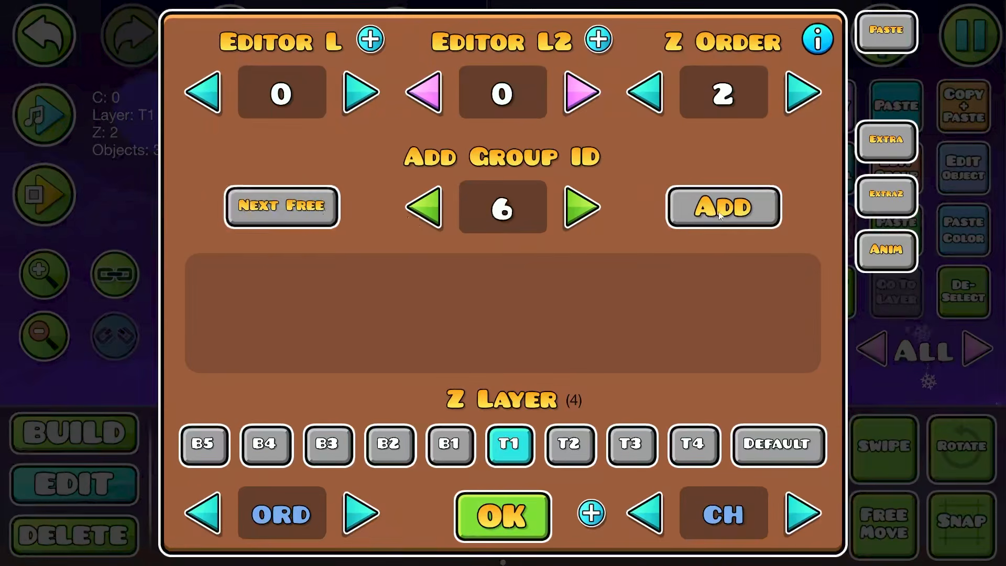
{"action": "left_click", "coordinate": [527, 502]}
- Place a Stop trigger just past the end of the front mountains and set its Target ID to 6
{"action": "key", "text": "1"}
{"action": "left_click_drag", "start_coordinate": [655, 335], "coordinate": [462, 190]}
{"action": "left_click", "coordinate": [824, 390]}
{"action": "left_click_drag", "start_coordinate": [404, 288], "coordinate": [110, 238]}
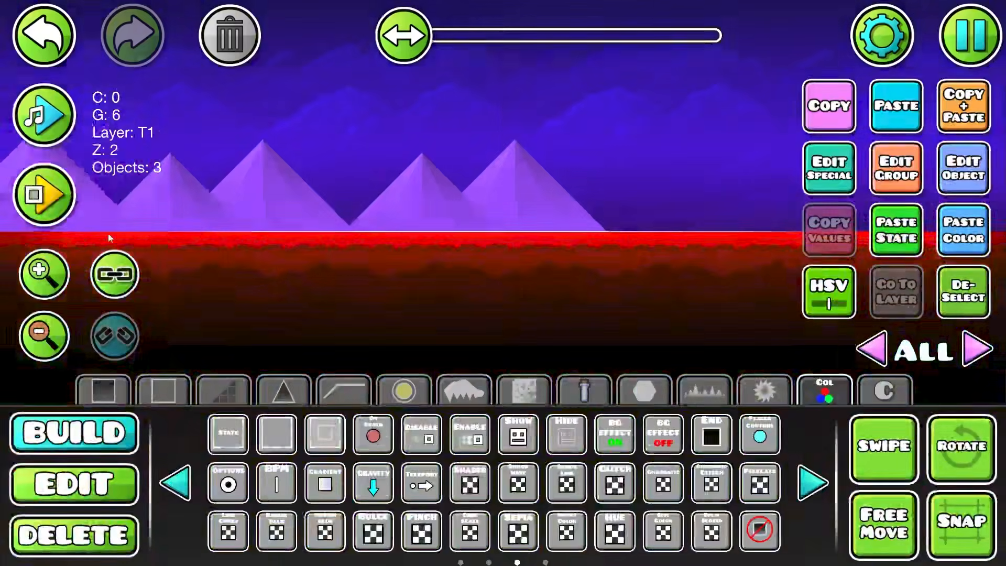
{"action": "left_click", "coordinate": [175, 482]}
{"action": "left_click_drag", "start_coordinate": [587, 300], "coordinate": [380, 329]}
{"action": "left_click", "coordinate": [176, 482]}
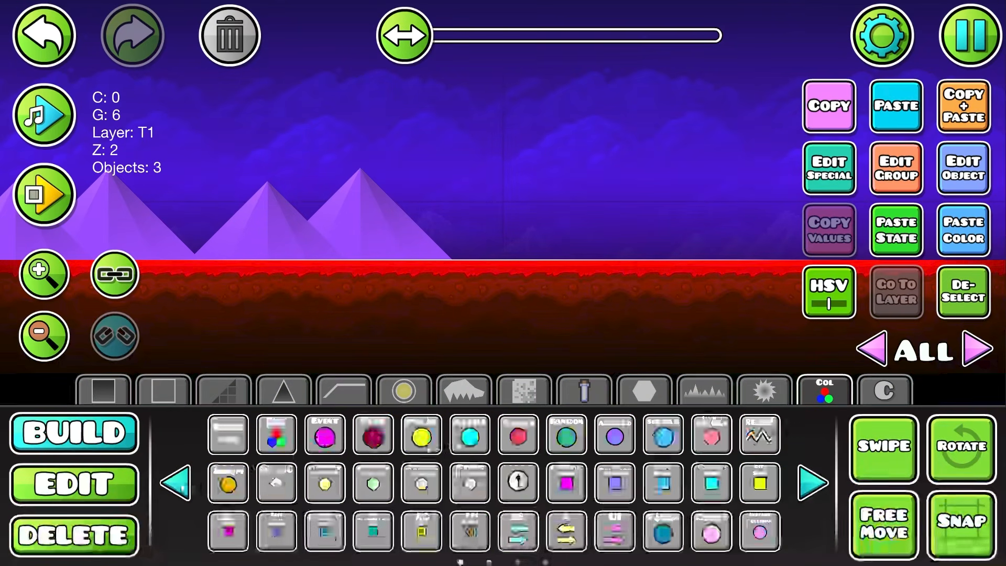
{"action": "left_click", "coordinate": [830, 190]}
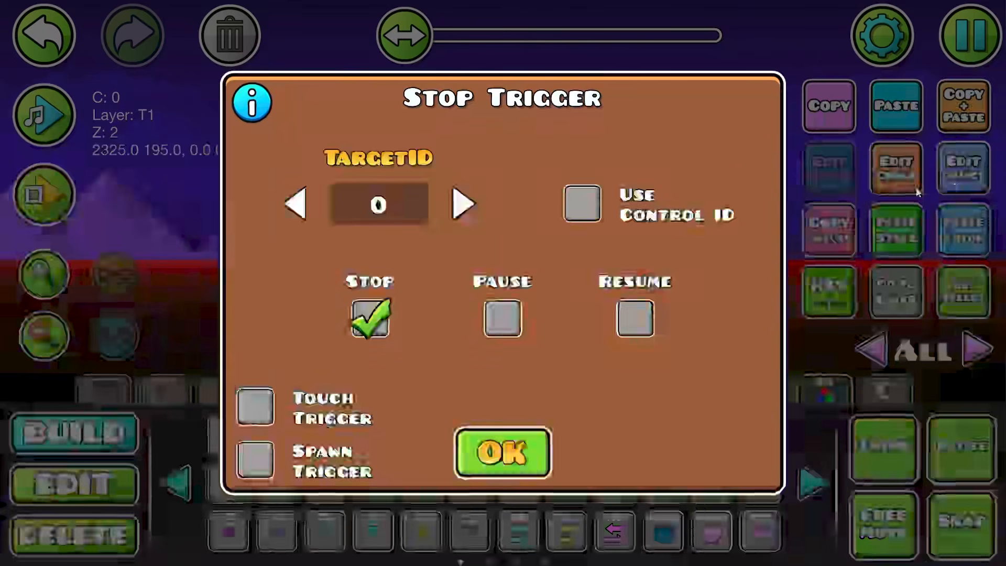
{"action": "left_click", "coordinate": [396, 202]}
{"action": "key", "text": "BackSpace"}
{"action": "type", "text": "6"}
{"action": "left_click", "coordinate": [501, 451]}
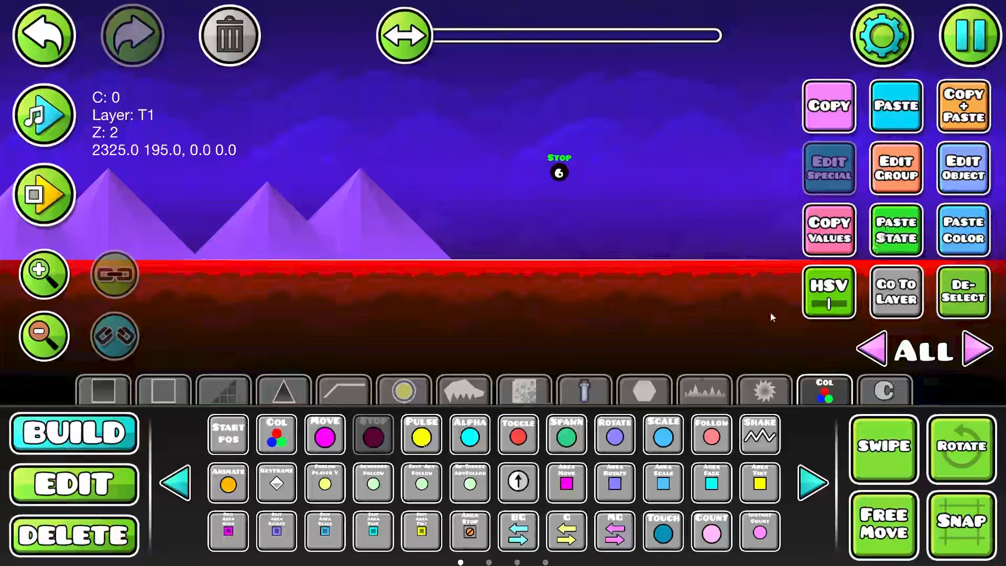
- Move the Stop trigger down one block and place a cross symbol directly beneath it
{"action": "left_click", "coordinate": [532, 394]}
{"action": "left_click", "coordinate": [644, 390]}
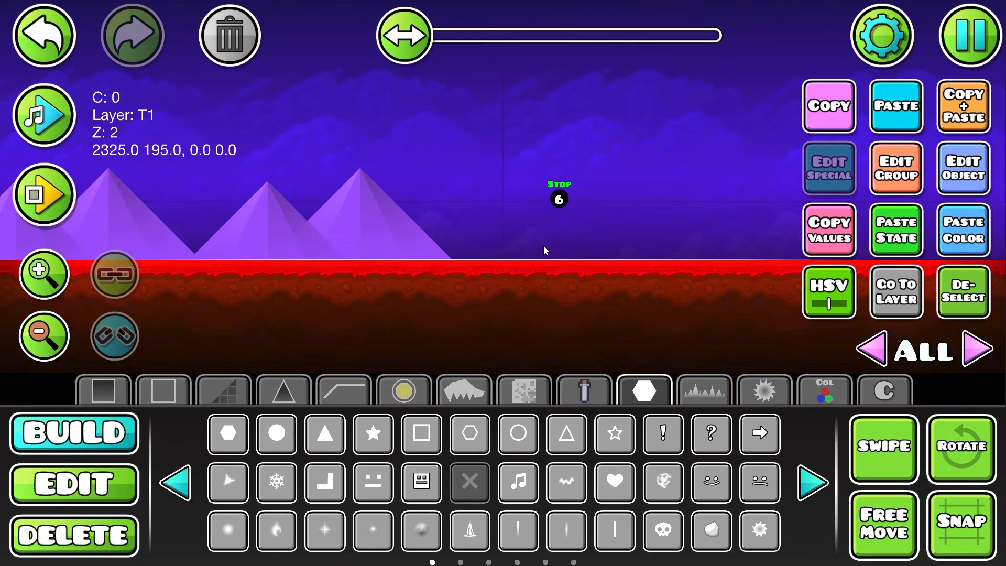
{"action": "key", "text": "2"}
{"action": "left_click", "coordinate": [963, 292]}
- Check the Gradient trigger before the start line and place a new Gradient trigger directly above the Stop trigger
{"action": "left_click_drag", "start_coordinate": [238, 254], "coordinate": [744, 277]}
{"action": "left_click_drag", "start_coordinate": [419, 251], "coordinate": [981, 290]}
{"action": "left_click", "coordinate": [502, 197]}
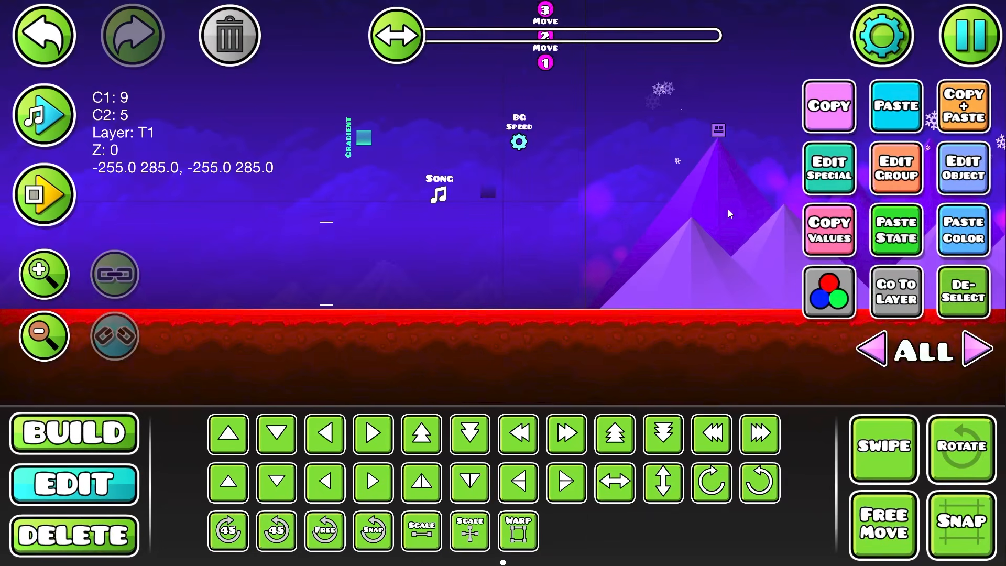
{"action": "left_click_drag", "start_coordinate": [729, 214], "coordinate": [199, 229]}
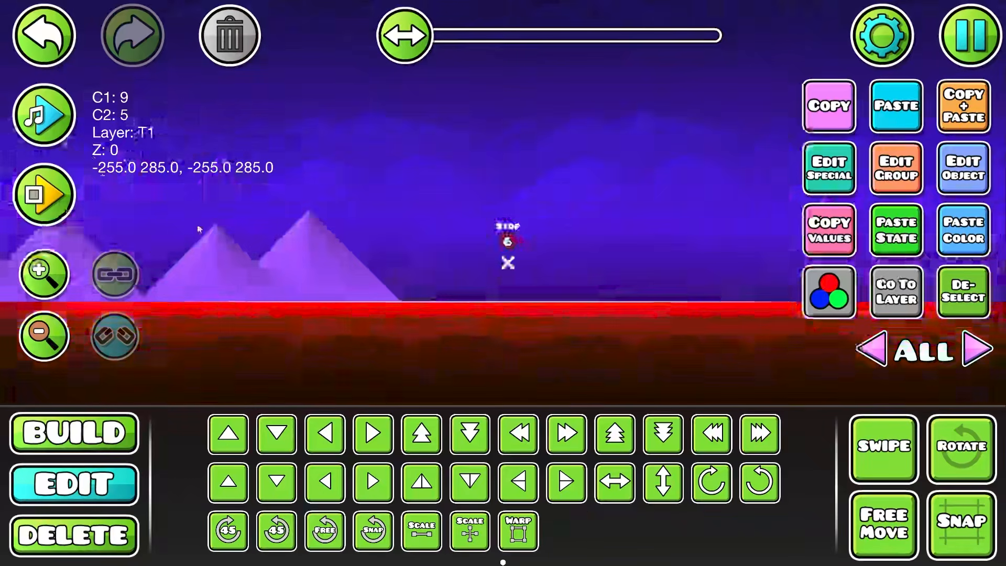
{"action": "left_click", "coordinate": [963, 291]}
{"action": "key", "text": "1"}
{"action": "left_click", "coordinate": [835, 395]}
{"action": "left_click", "coordinate": [823, 470]}
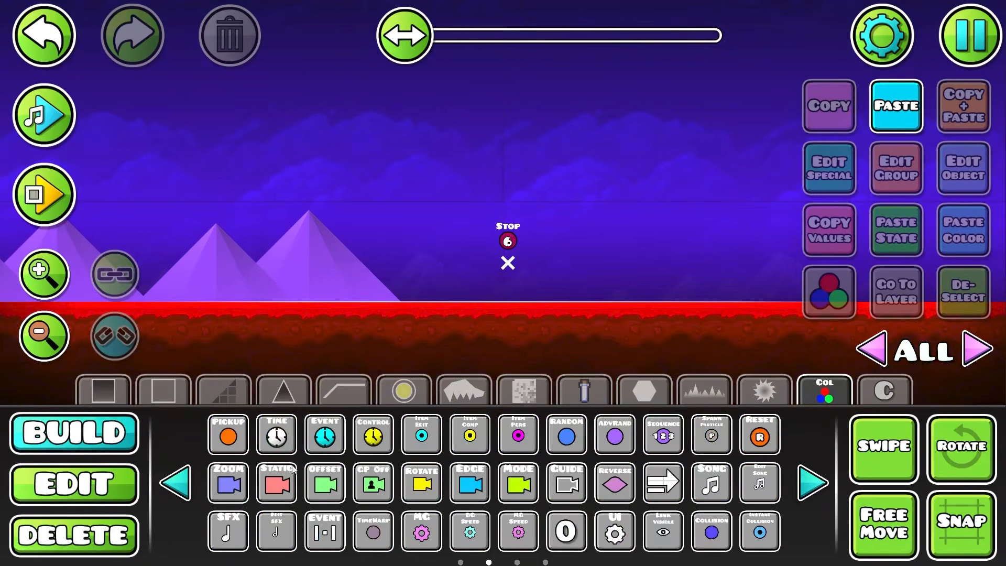
{"action": "left_click", "coordinate": [811, 481]}
{"action": "left_click", "coordinate": [508, 215]}
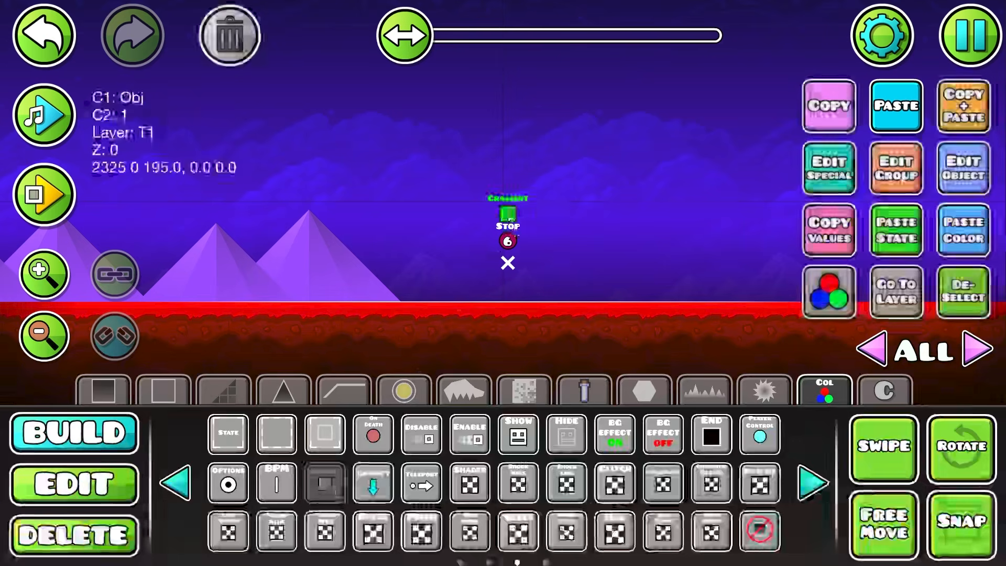
- Turn on Disable and Disable All for the new Gradient trigger above the Stop trigger
{"action": "left_click", "coordinate": [835, 173]}
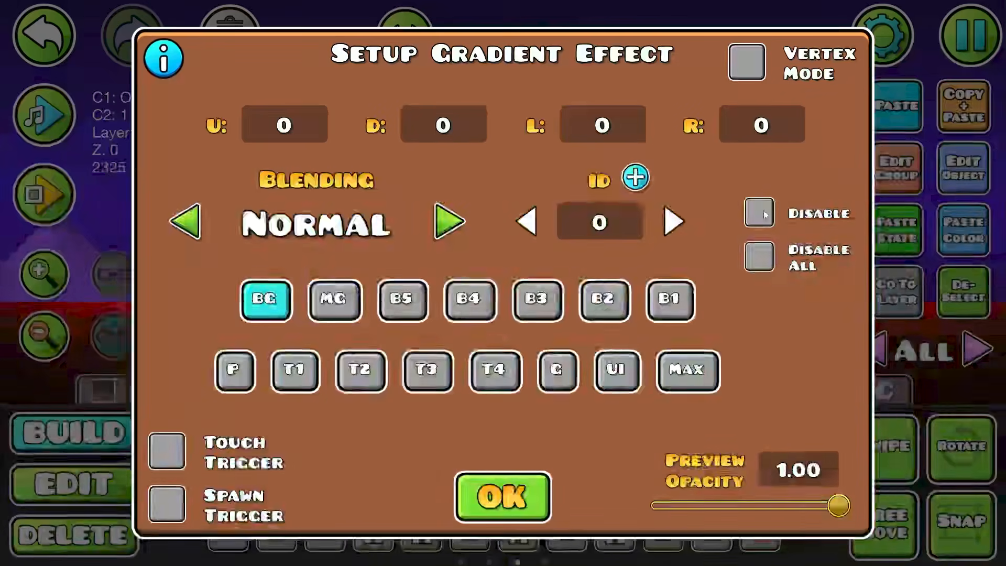
{"action": "left_click", "coordinate": [759, 212]}
{"action": "left_click", "coordinate": [757, 258]}
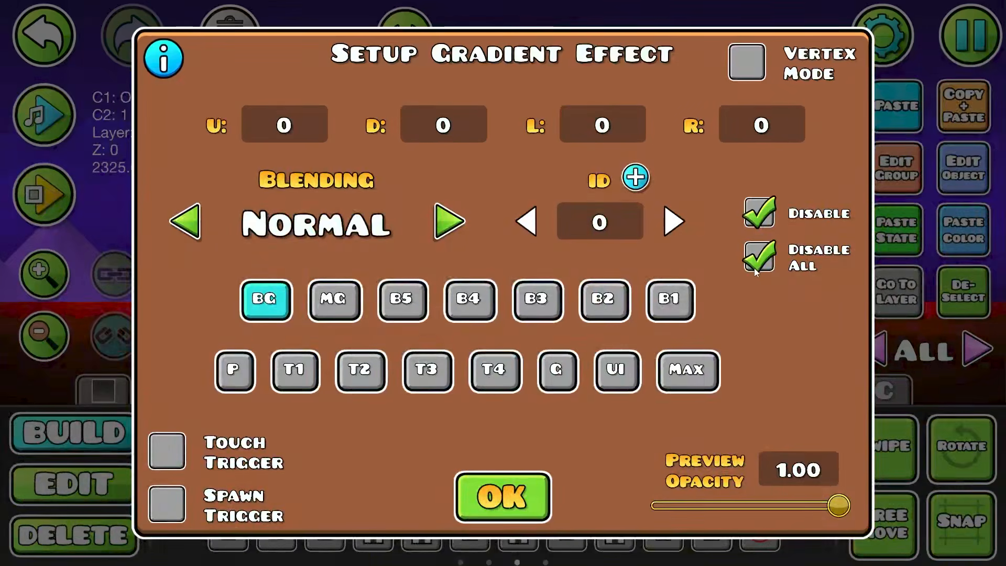
{"action": "left_click", "coordinate": [548, 489]}
- Select the BG Speed trigger before the start line, inspect the end of the mountains and return to the level start
{"action": "key", "text": "2"}
{"action": "key", "text": "alt+d"}
{"action": "left_click_drag", "start_coordinate": [618, 304], "coordinate": [985, 290]}
{"action": "left_click_drag", "start_coordinate": [317, 85], "coordinate": [980, 290]}
{"action": "left_click", "coordinate": [629, 240]}
{"action": "left_click_drag", "start_coordinate": [786, 310], "coordinate": [157, 179]}
{"action": "left_click_drag", "start_coordinate": [759, 182], "coordinate": [123, 128]}
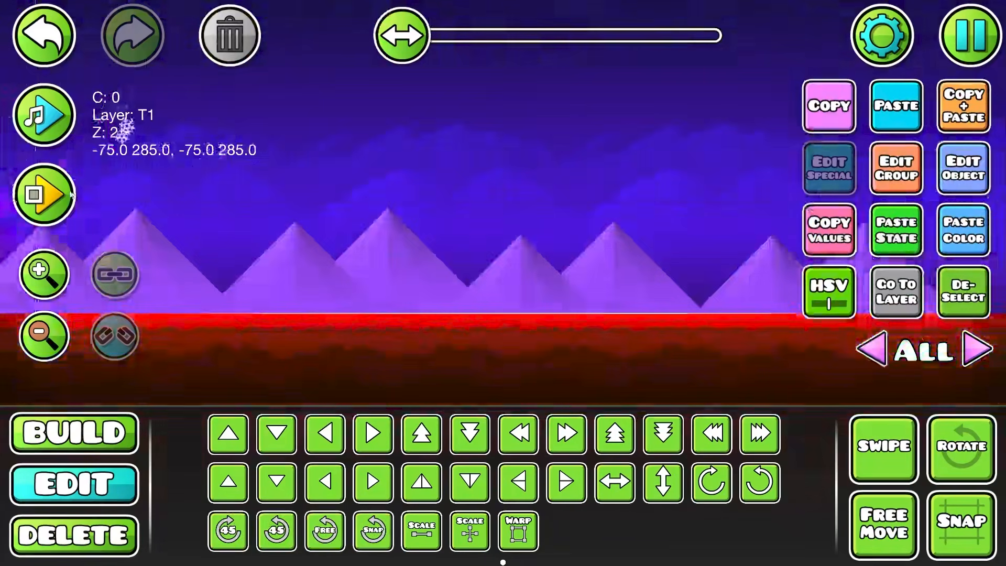
{"action": "left_click_drag", "start_coordinate": [865, 212], "coordinate": [958, 244]}
{"action": "left_click", "coordinate": [983, 165]}
{"action": "left_click", "coordinate": [426, 222]}
{"action": "left_click", "coordinate": [503, 453]}
{"action": "left_click_drag", "start_coordinate": [314, 293], "coordinate": [969, 228]}
{"action": "left_click_drag", "start_coordinate": [340, 230], "coordinate": [840, 252]}
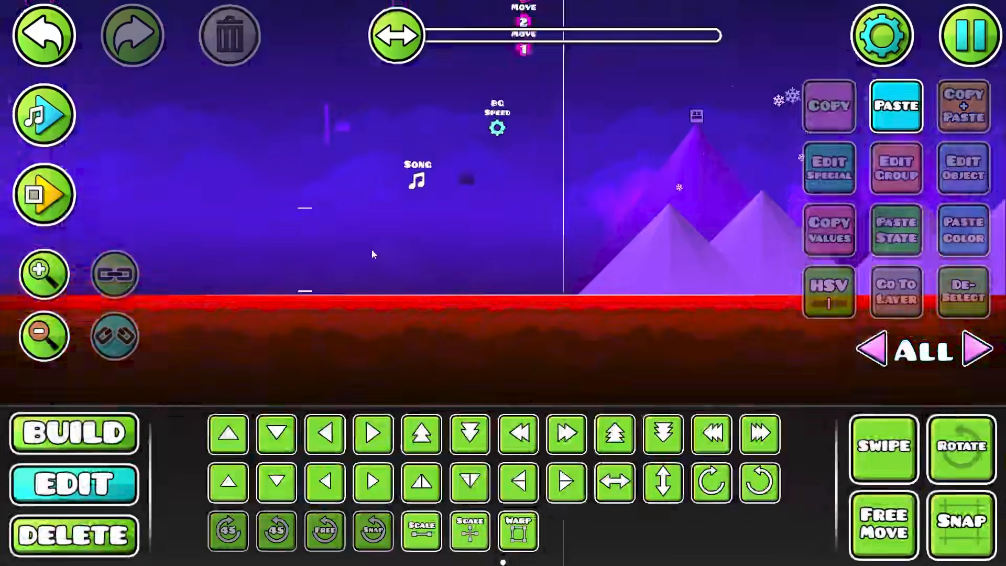
- Playtest the level inside the editor to examine the moving mountains, clouds and snowfall
{"action": "left_click_drag", "start_coordinate": [372, 250], "coordinate": [406, 311]}
{"action": "key", "text": "Return"}
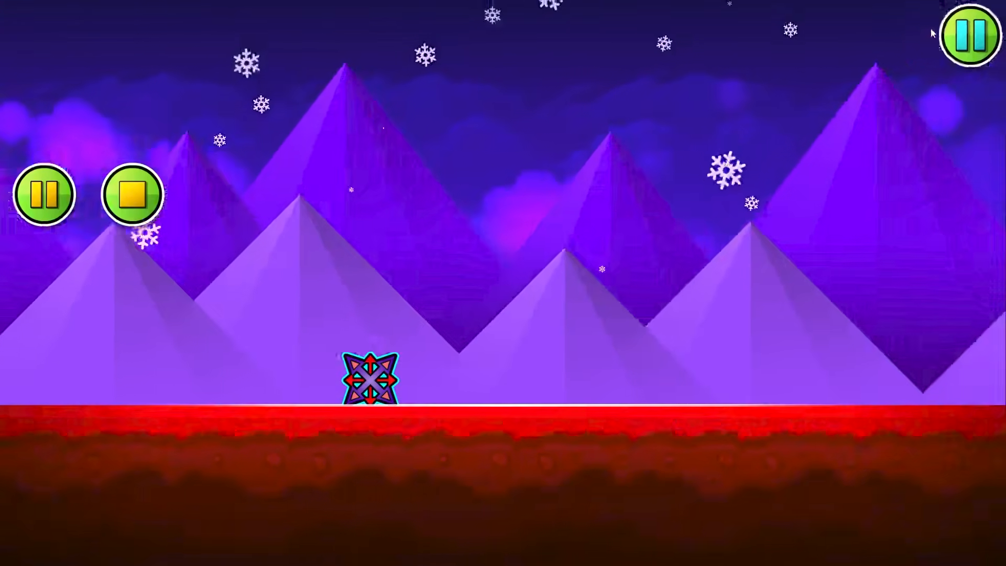
{"action": "key", "text": "Escape"}
{"action": "left_click", "coordinate": [534, 152]}
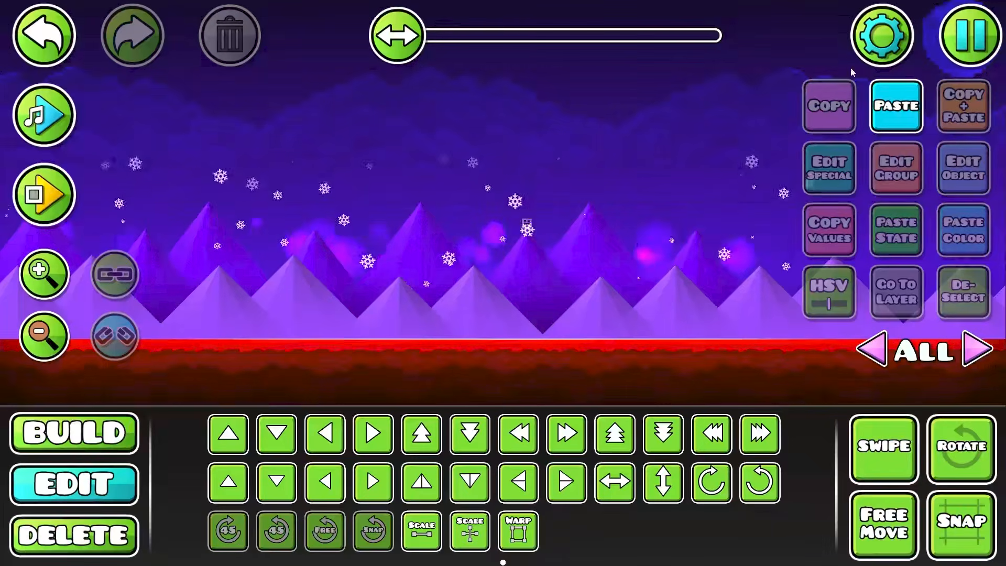
- Save and play the level, restart it once to examine the background movement, and return to the editor
{"action": "key", "text": "Escape"}
{"action": "left_click", "coordinate": [499, 204]}
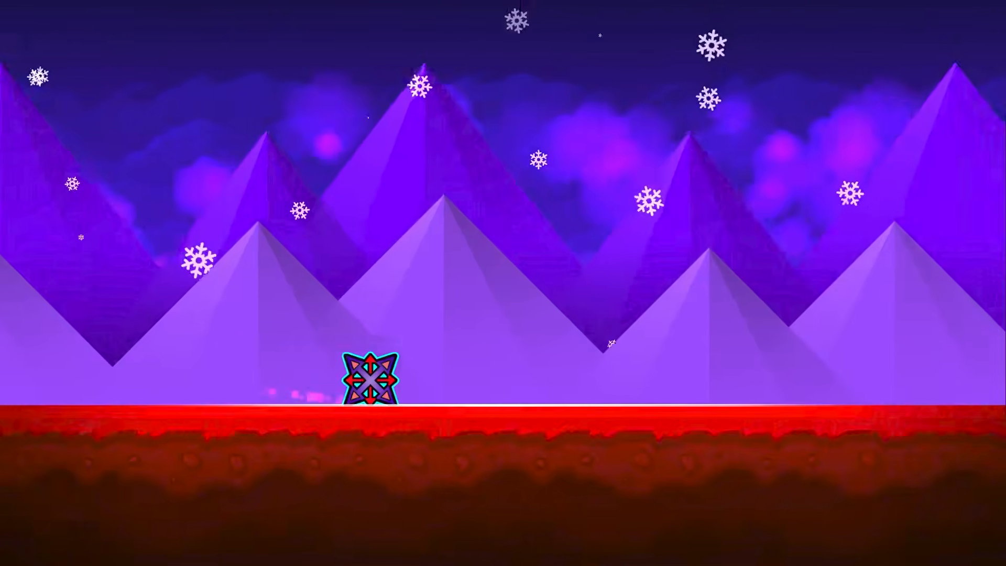
{"action": "key", "text": "Escape"}
{"action": "left_click", "coordinate": [768, 332]}
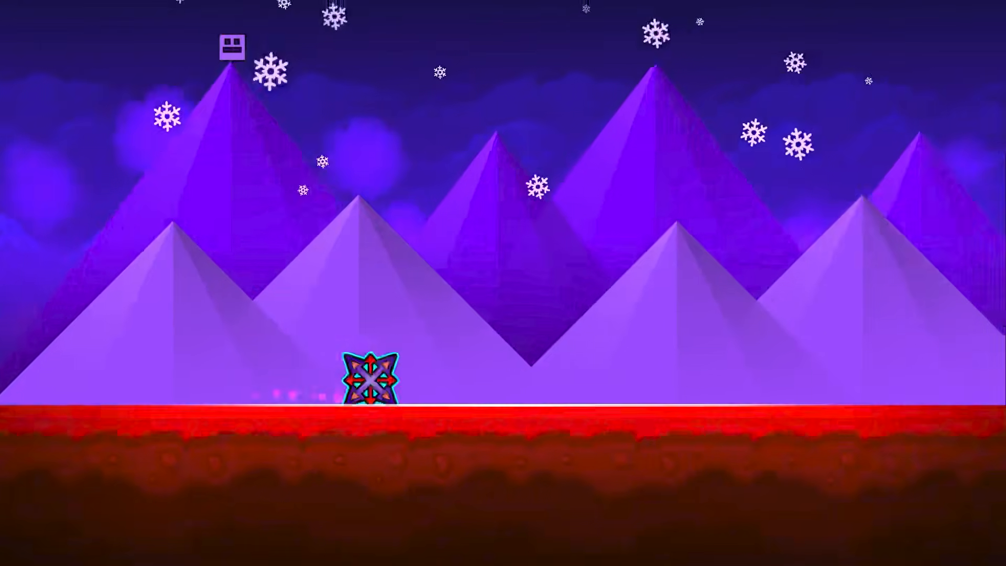
{"action": "key", "text": "Escape"}
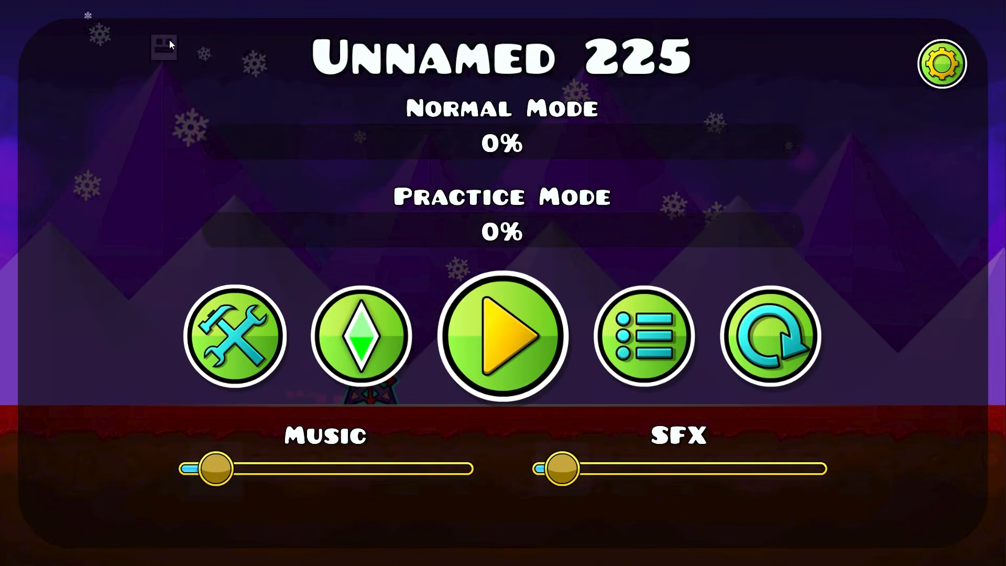
{"action": "key", "text": "Escape"}
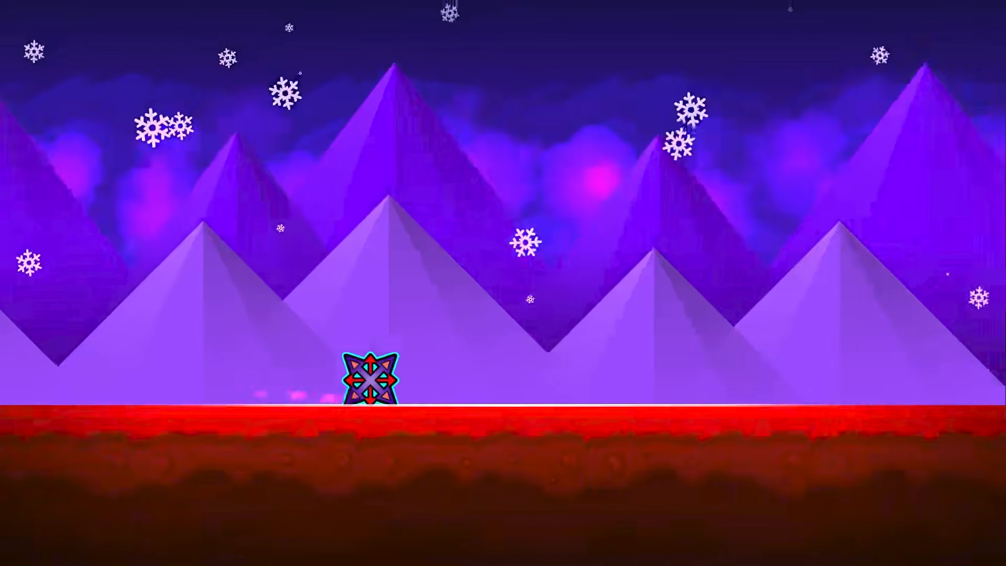
{"action": "key", "text": "Escape"}
{"action": "left_click", "coordinate": [236, 335]}
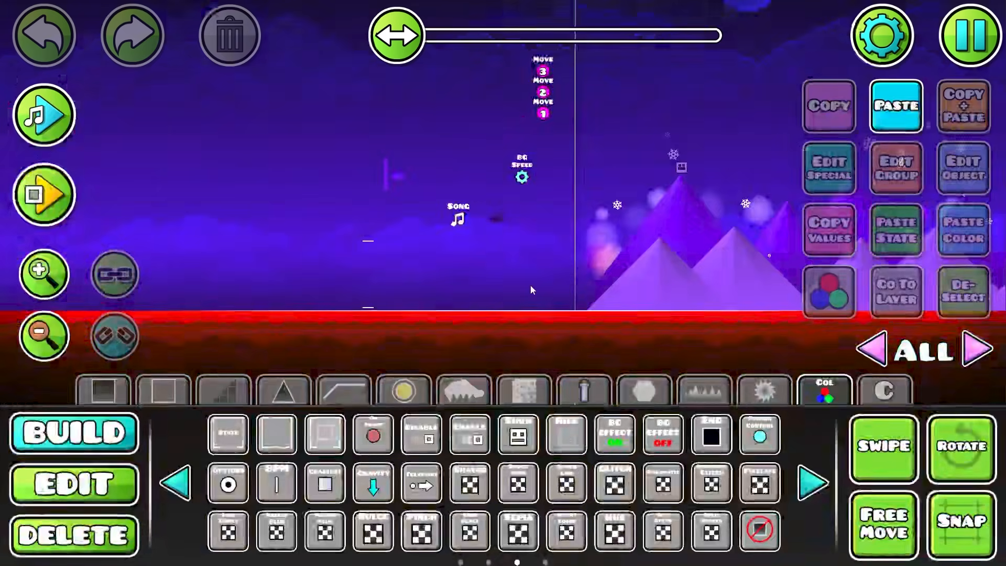
- Place a crossed-circle enter effect trigger above the Song trigger before the start line, then delete it
{"action": "left_click_drag", "start_coordinate": [624, 309], "coordinate": [261, 286]}
{"action": "left_click", "coordinate": [75, 433]}
{"action": "left_click", "coordinate": [812, 483]}
{"action": "left_click", "coordinate": [812, 483]}
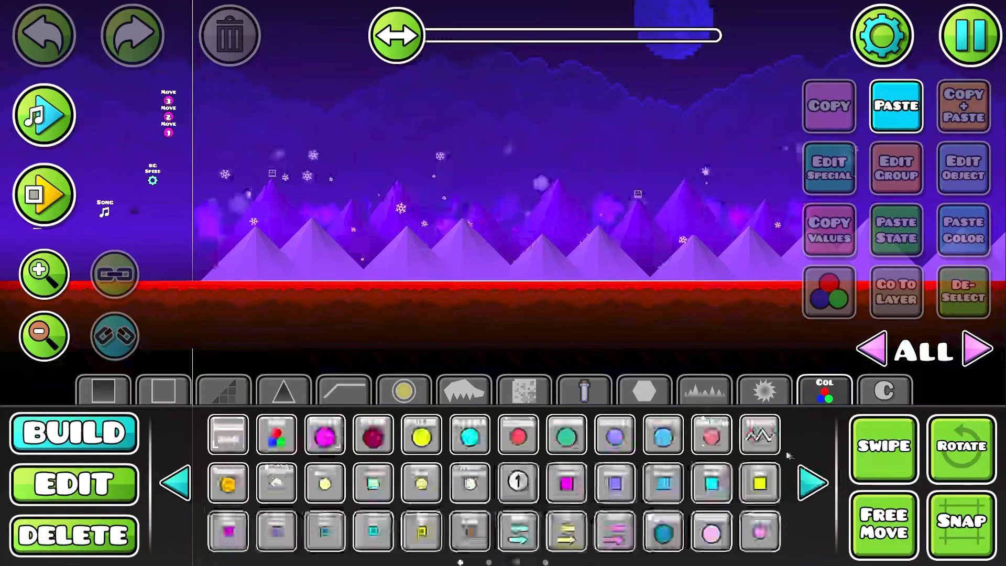
{"action": "left_click_drag", "start_coordinate": [192, 482], "coordinate": [739, 448]}
{"action": "left_click", "coordinate": [431, 150]}
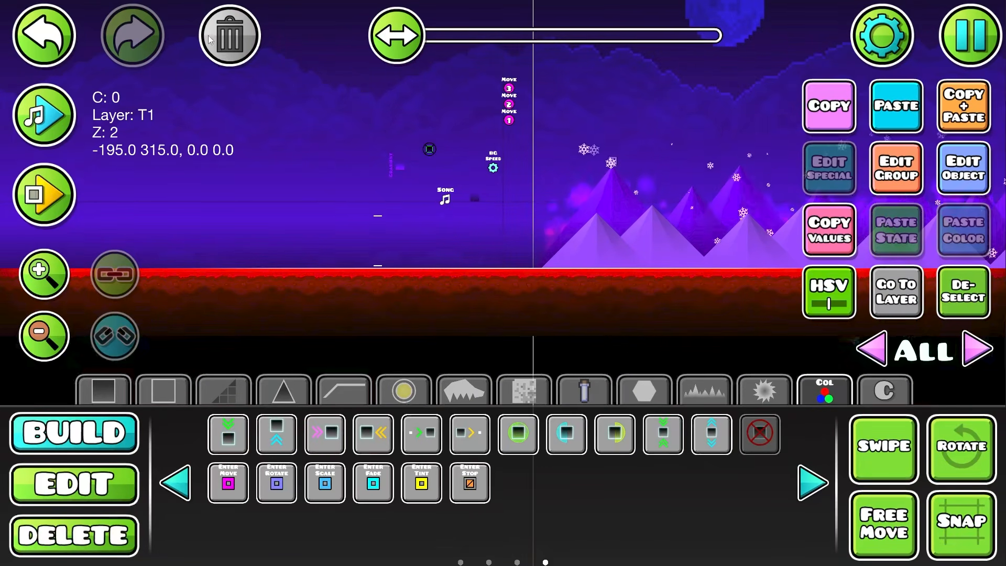
{"action": "left_click", "coordinate": [223, 49]}
- Select the mountains, clouds and snow objects along the level and open their extra group options
{"action": "key", "text": "2"}
{"action": "left_click_drag", "start_coordinate": [608, 210], "coordinate": [330, 186]}
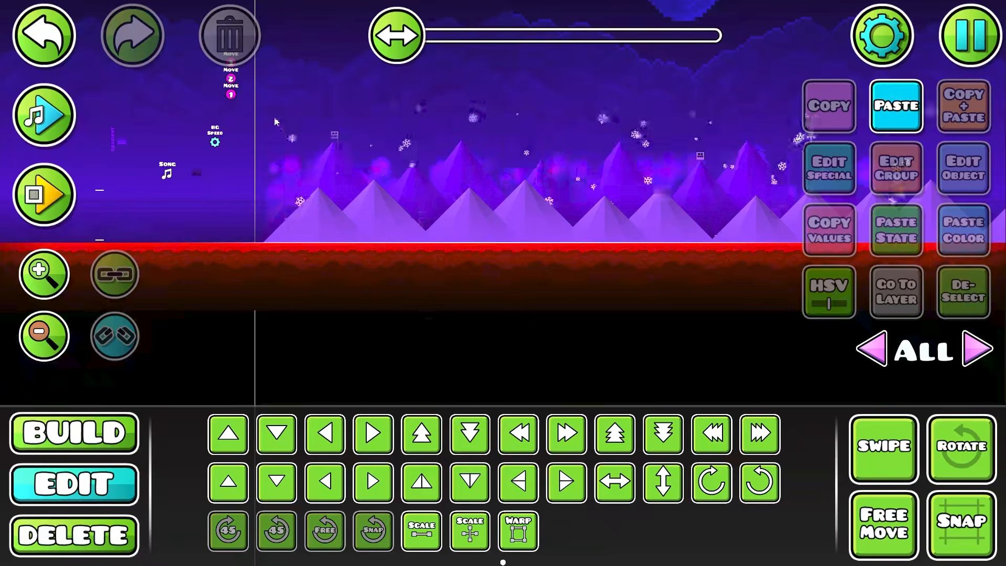
{"action": "left_click_drag", "start_coordinate": [266, 117], "coordinate": [789, 354]}
{"action": "left_click_drag", "start_coordinate": [667, 180], "coordinate": [385, 226]}
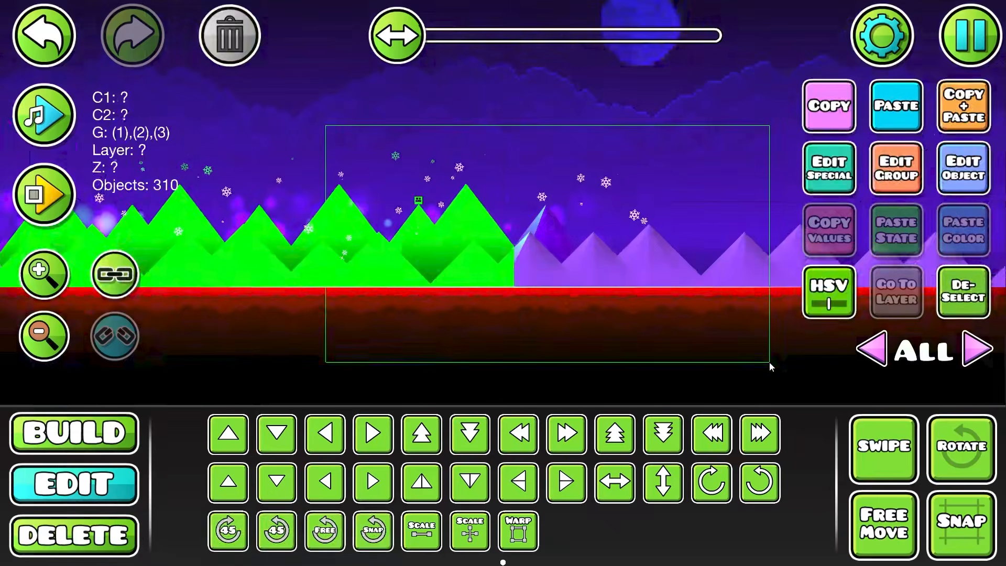
{"action": "left_click_drag", "start_coordinate": [769, 362], "coordinate": [770, 363]}
{"action": "left_click_drag", "start_coordinate": [686, 190], "coordinate": [299, 203]}
{"action": "left_click_drag", "start_coordinate": [294, 196], "coordinate": [787, 411]}
{"action": "left_click", "coordinate": [894, 170]}
{"action": "left_click", "coordinate": [892, 147]}
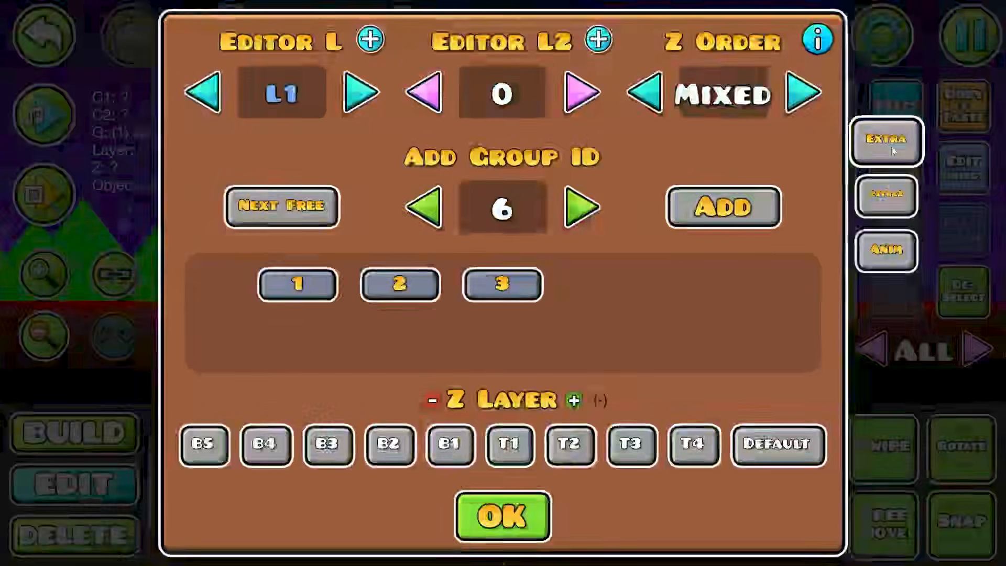
{"action": "left_click", "coordinate": [502, 514]}
{"action": "left_click", "coordinate": [501, 515]}
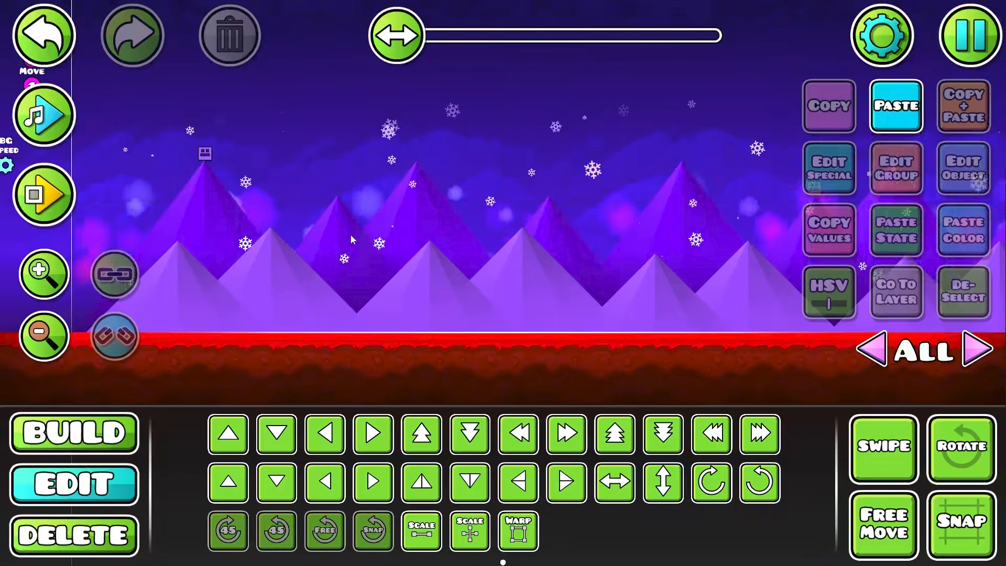
- Save and play the level to check how the background objects appear
{"action": "key", "text": "Escape"}
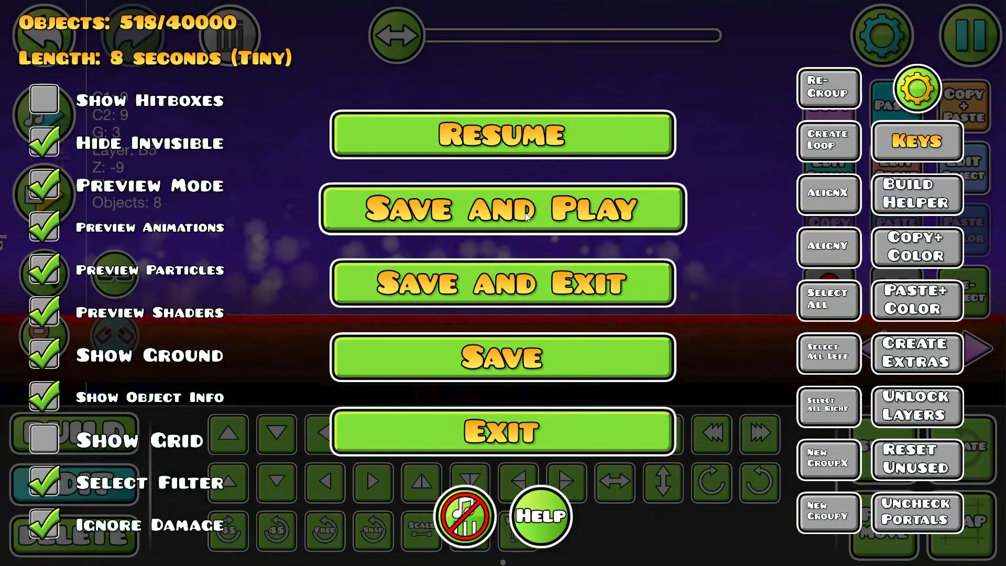
{"action": "left_click", "coordinate": [527, 217]}
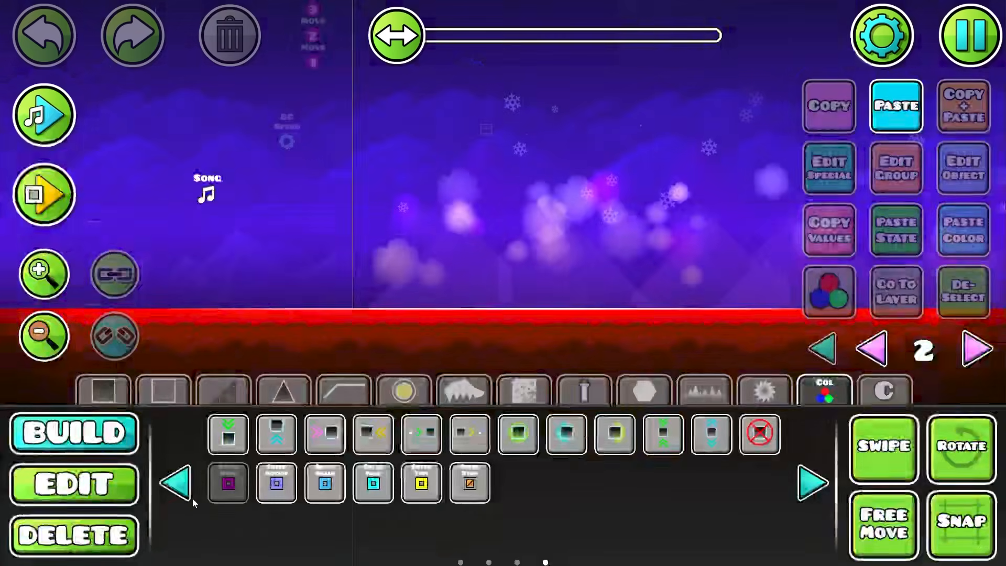
- Place a Zoom trigger near the level start, reduce its Zoom value and lengthen its Time
{"action": "left_click", "coordinate": [447, 140]}
{"action": "left_click", "coordinate": [963, 169]}
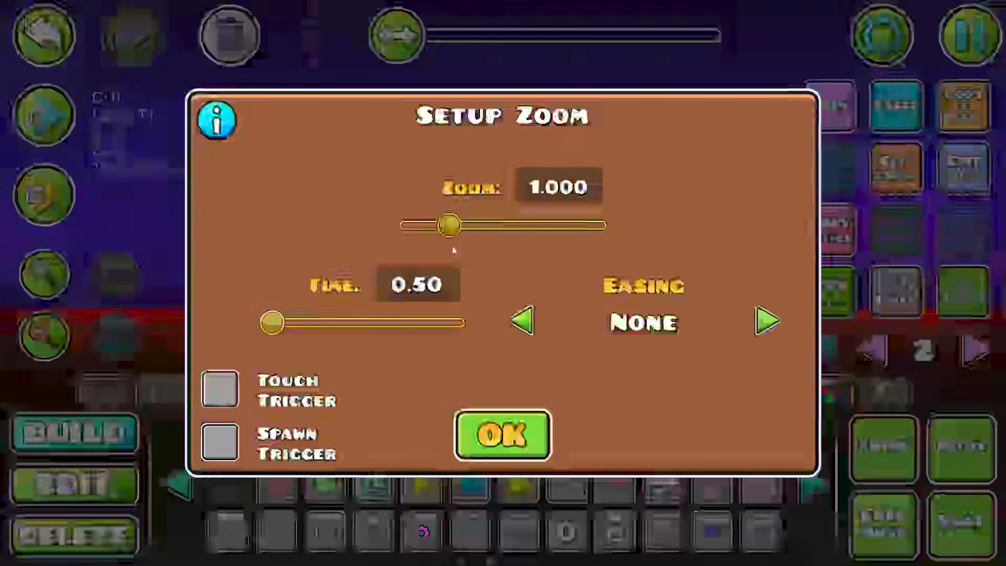
{"action": "left_click_drag", "start_coordinate": [450, 225], "coordinate": [435, 226]}
{"action": "left_click_drag", "start_coordinate": [271, 322], "coordinate": [306, 323]}
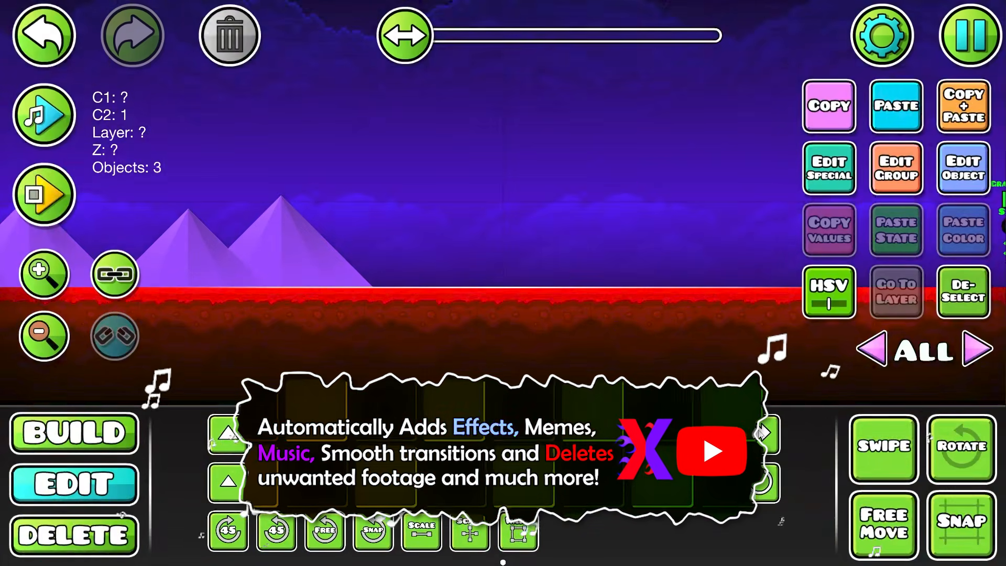
- Save and play the level, then open the player profile from the main menu
{"action": "key", "text": "Escape"}
{"action": "left_click", "coordinate": [624, 190]}
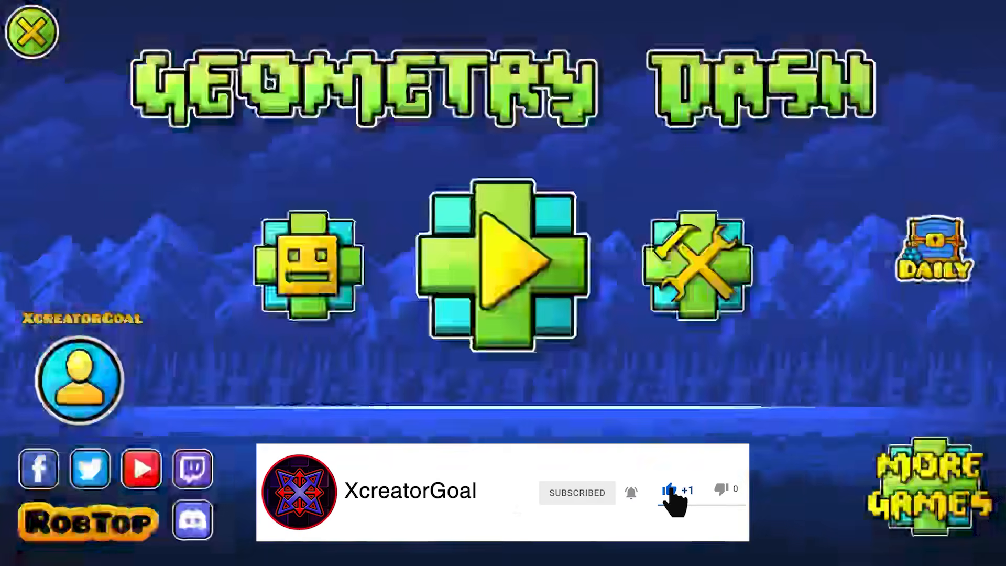
{"action": "left_click", "coordinate": [79, 381]}
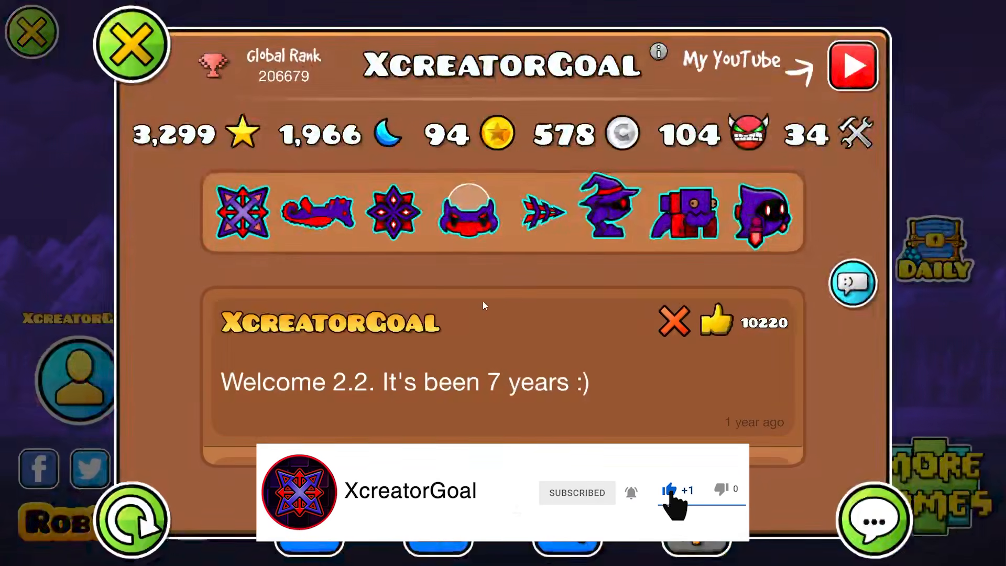